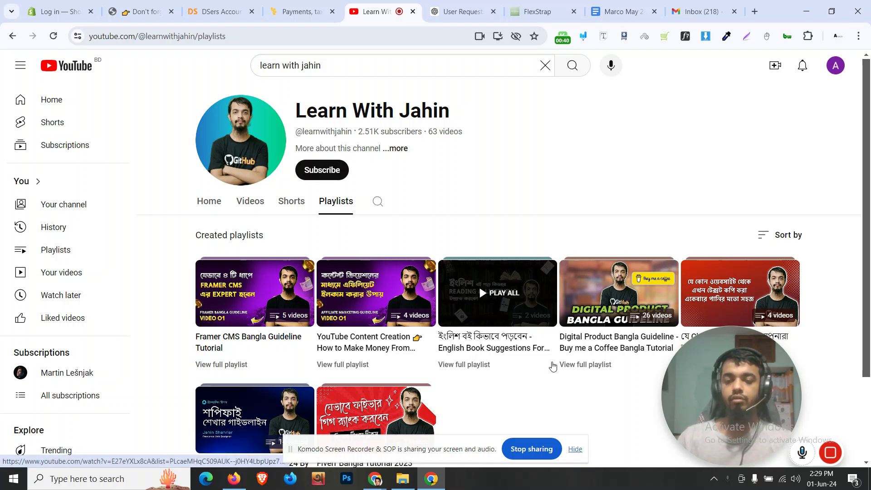
Leave the YouTube playlists for the Lemon Squeezy 'Payments, tax…' homepage tab
{"action": "scroll", "coordinate": [409, 254], "scroll_direction": "down", "scroll_amount": 1}
{"action": "scroll", "coordinate": [329, 125], "scroll_direction": "up", "scroll_amount": 1}
{"action": "mouse_move", "coordinate": [286, 3]}
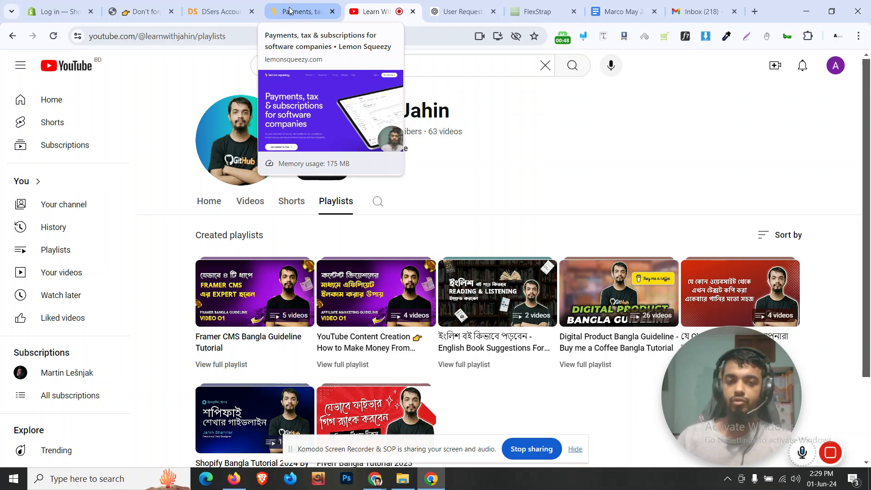
{"action": "left_click", "coordinate": [289, 10]}
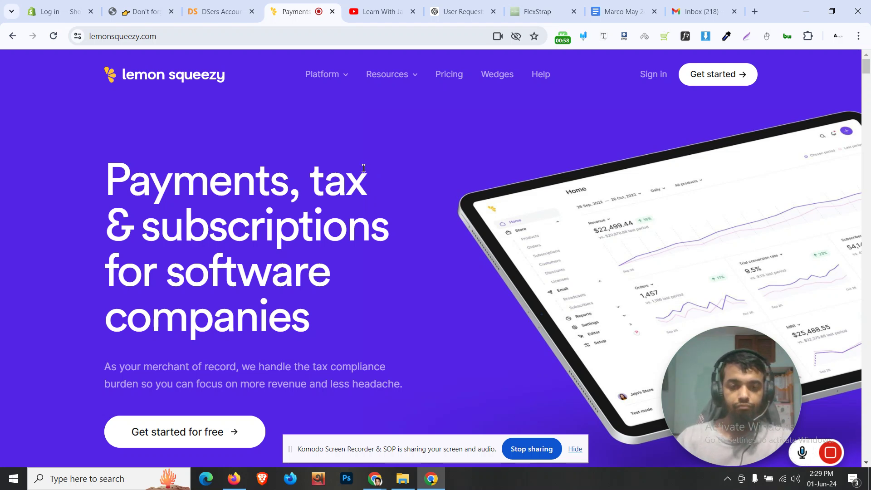
Look over the Lemon Squeezy homepage and its address, then choose 'Get started for free'
{"action": "scroll", "coordinate": [360, 249], "scroll_direction": "down", "scroll_amount": 7}
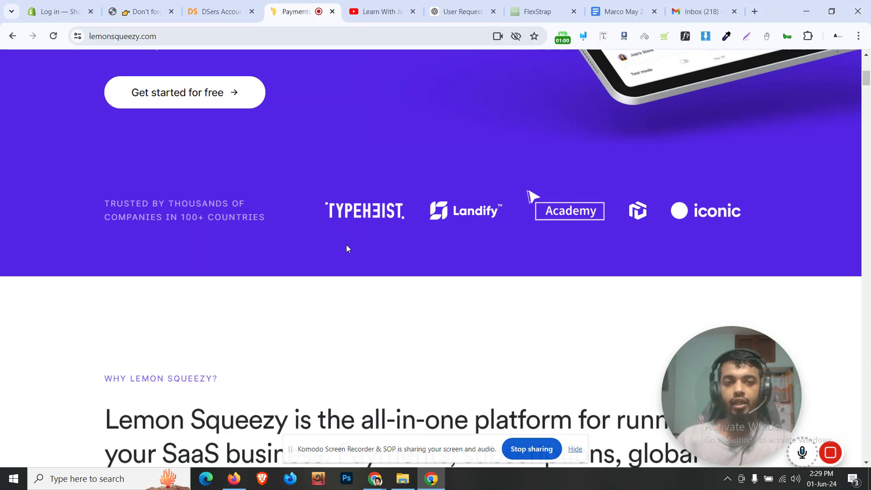
{"action": "scroll", "coordinate": [347, 244], "scroll_direction": "up", "scroll_amount": 7}
{"action": "left_click", "coordinate": [169, 39]}
{"action": "key", "text": "End"}
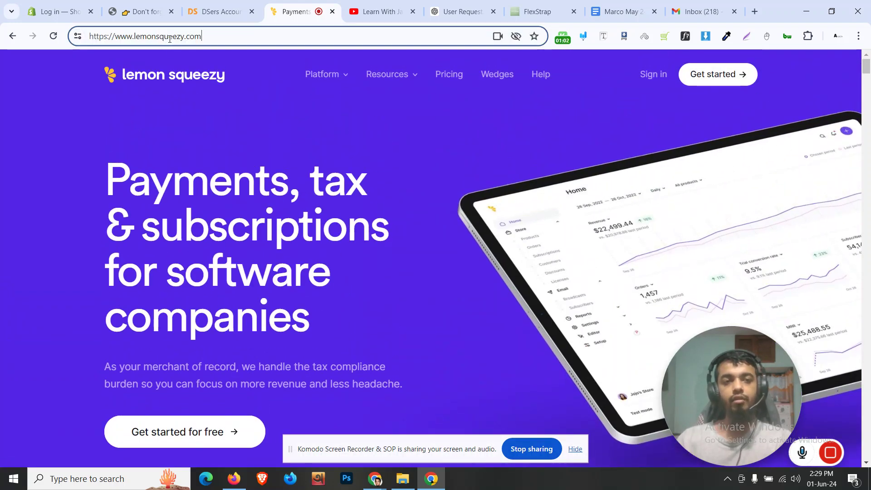
{"action": "left_click", "coordinate": [271, 194]}
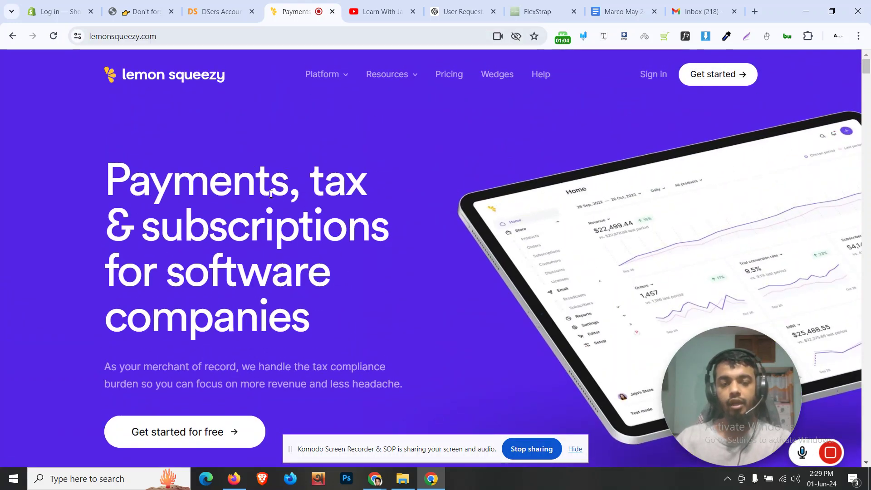
{"action": "scroll", "coordinate": [271, 195], "scroll_direction": "down", "scroll_amount": 6}
{"action": "scroll", "coordinate": [270, 195], "scroll_direction": "up", "scroll_amount": 6}
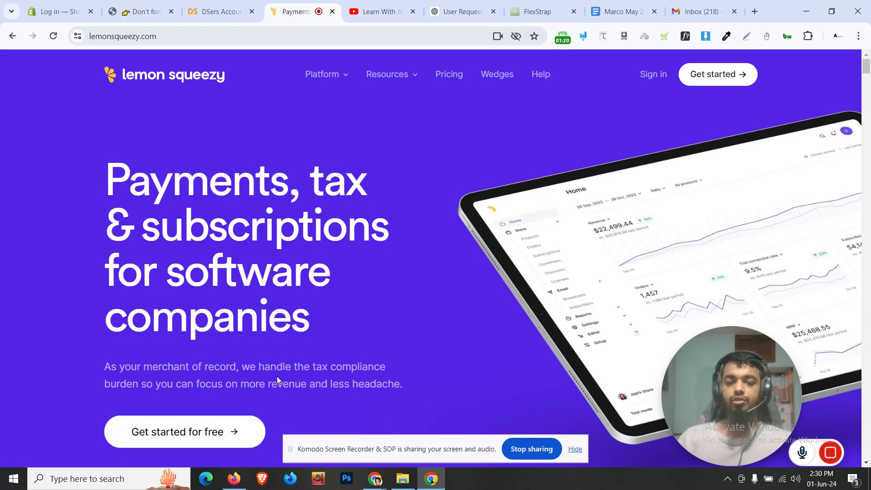
{"action": "left_click", "coordinate": [233, 443]}
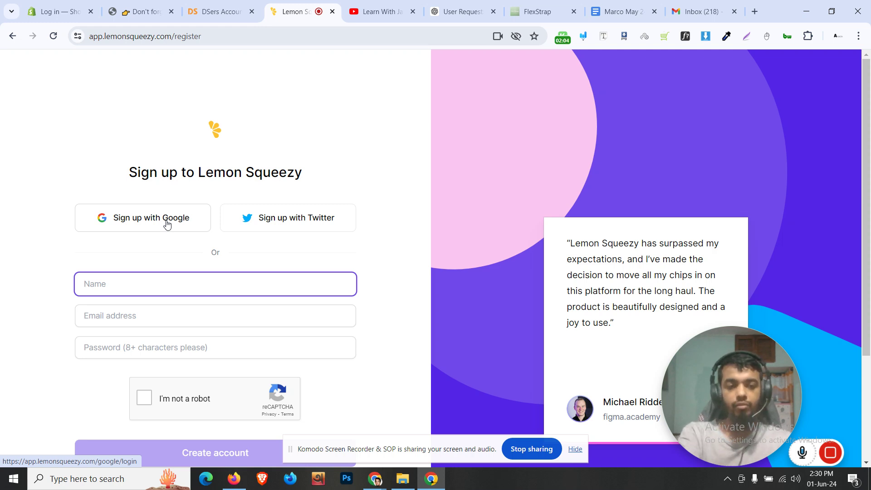
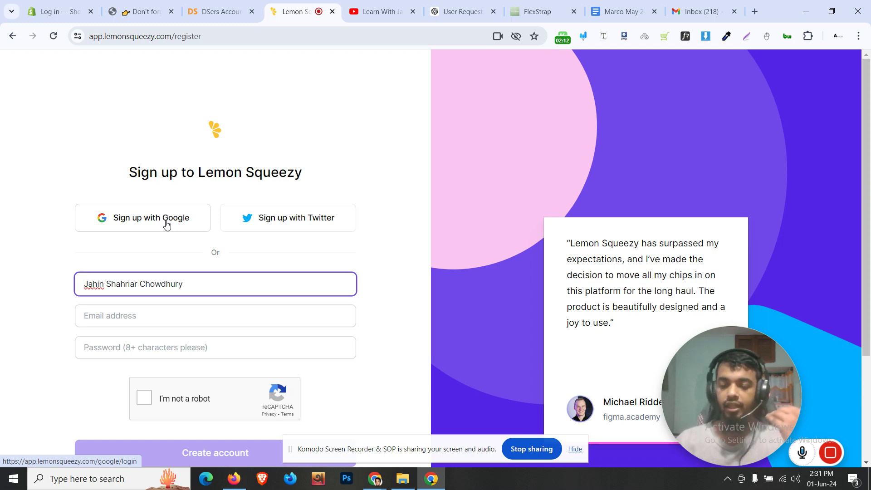
Enter the account holder's full name and e-mail address, then return to the YouTube tab
{"action": "left_click", "coordinate": [135, 313]}
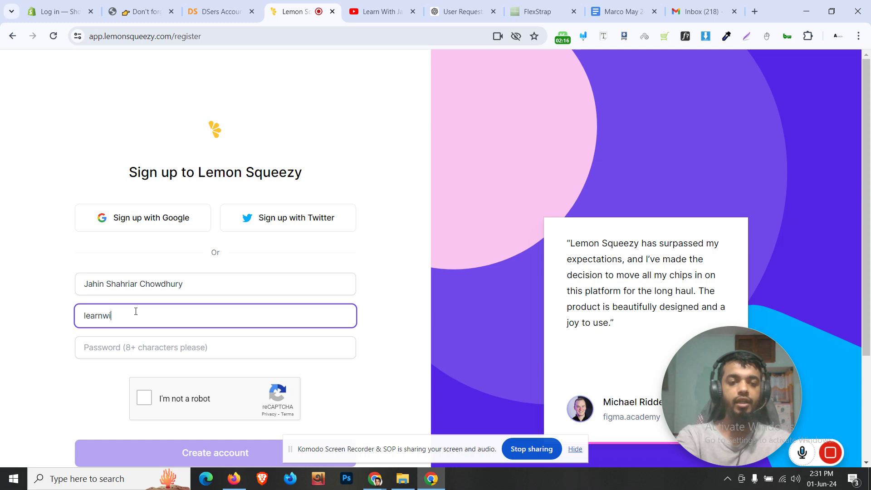
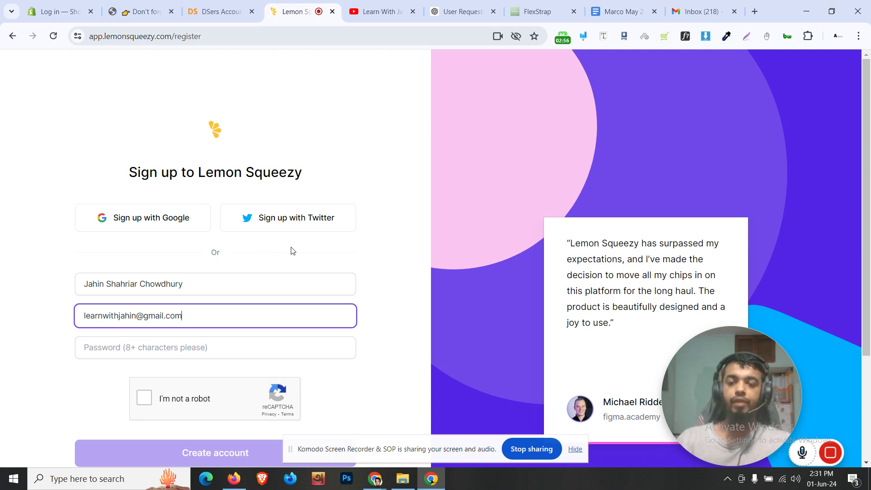
{"action": "left_click", "coordinate": [385, 12]}
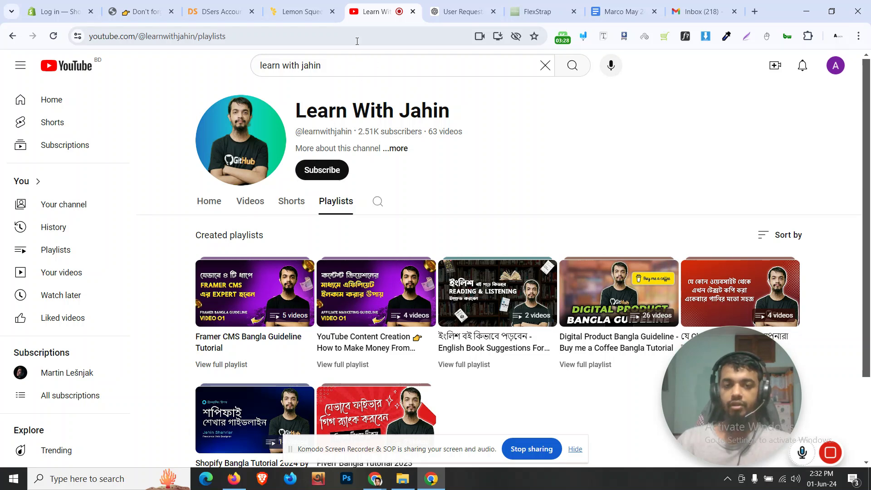
Back on the sign-up form, enter the account password, pass the reCAPTCHA and create the account
{"action": "mouse_move", "coordinate": [307, 3]}
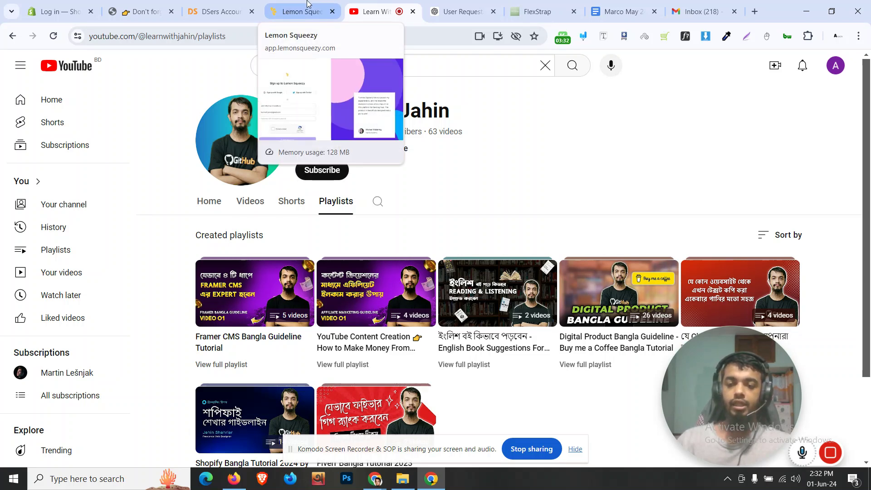
{"action": "left_click", "coordinate": [307, 3]}
{"action": "left_click", "coordinate": [188, 345]}
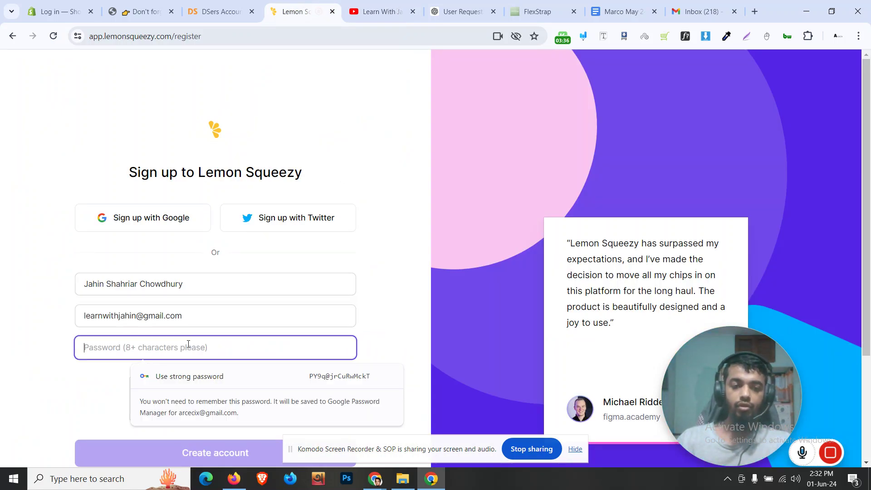
{"action": "type", "text": "••••••••"}
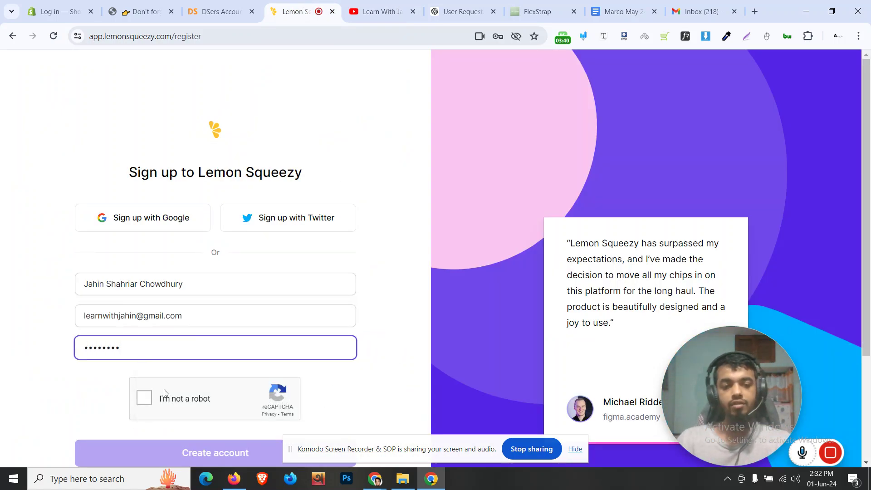
{"action": "left_click", "coordinate": [148, 404]}
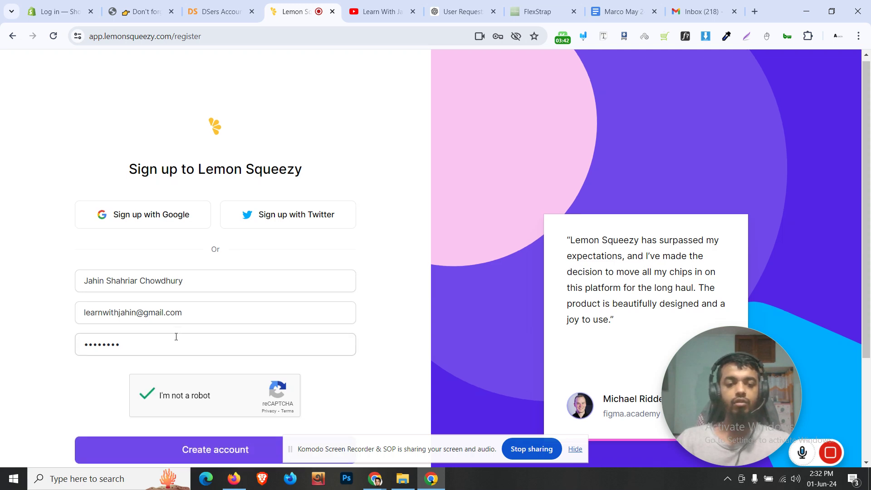
{"action": "scroll", "coordinate": [176, 336], "scroll_direction": "down", "scroll_amount": 2}
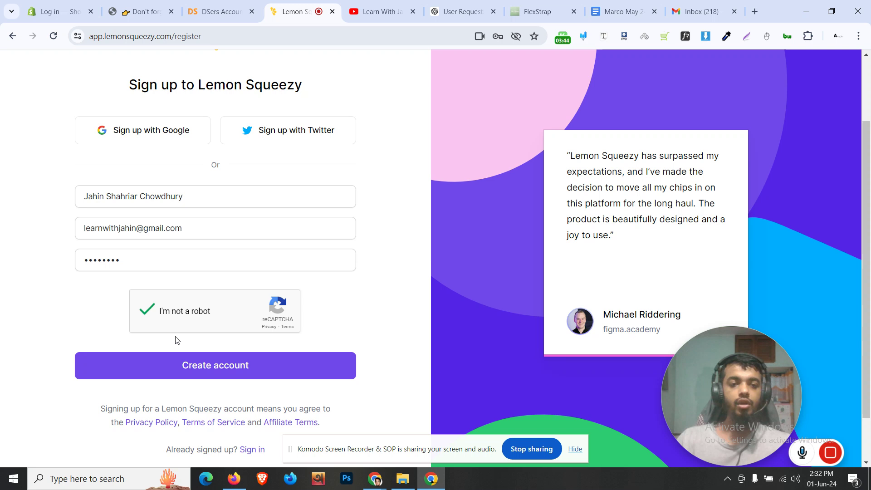
{"action": "left_click", "coordinate": [195, 366]}
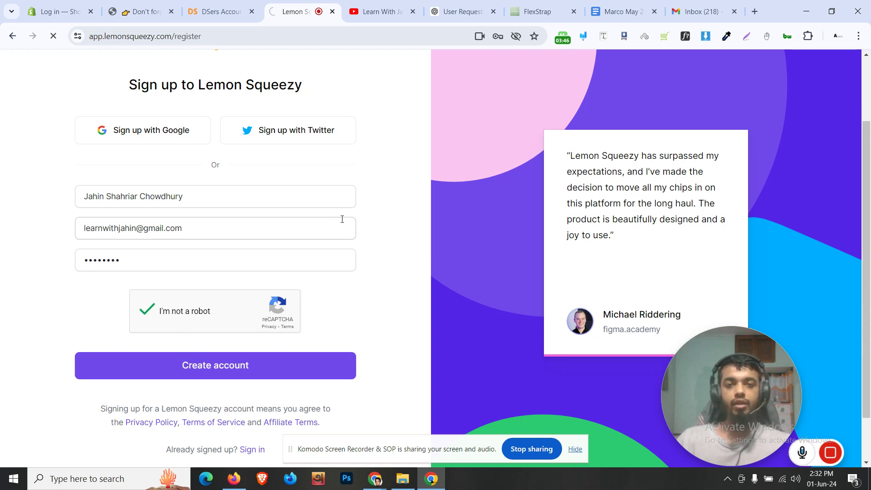
{"action": "scroll", "coordinate": [342, 220], "scroll_direction": "up", "scroll_amount": 2}
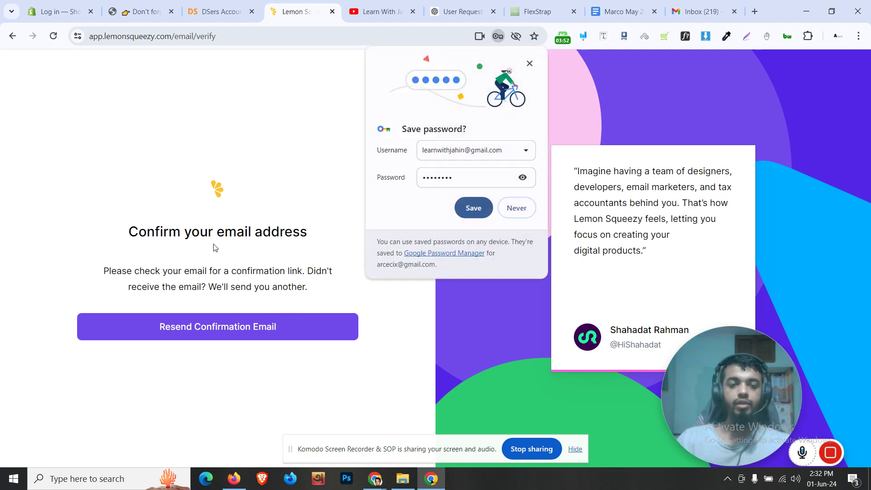
Dismiss the save-password prompt and verify the address from the Lemon Squeezy email in Gmail
{"action": "left_click", "coordinate": [474, 208]}
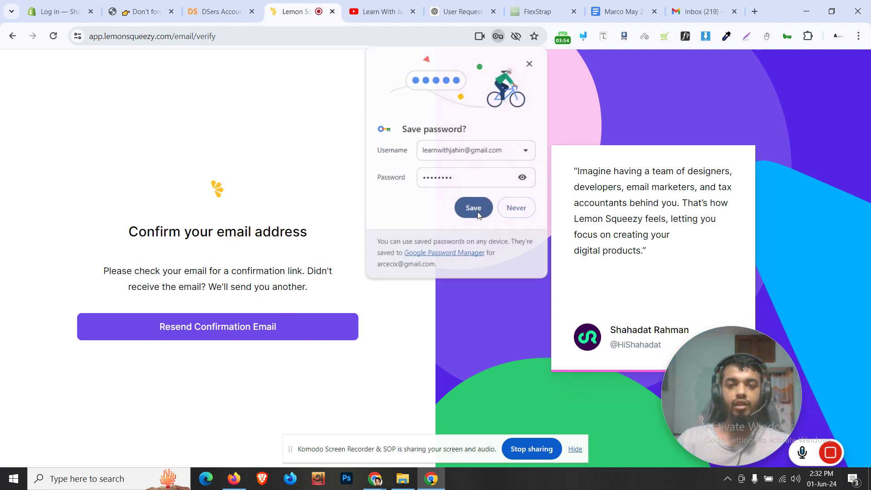
{"action": "left_click", "coordinate": [705, 5]}
{"action": "left_click", "coordinate": [370, 162]}
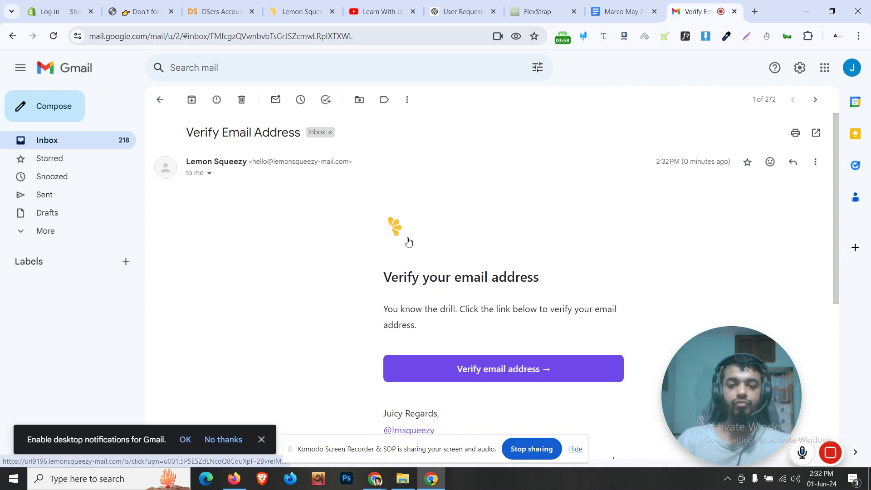
{"action": "left_click", "coordinate": [494, 373]}
{"action": "left_click_drag", "start_coordinate": [720, 3], "coordinate": [286, 7]}
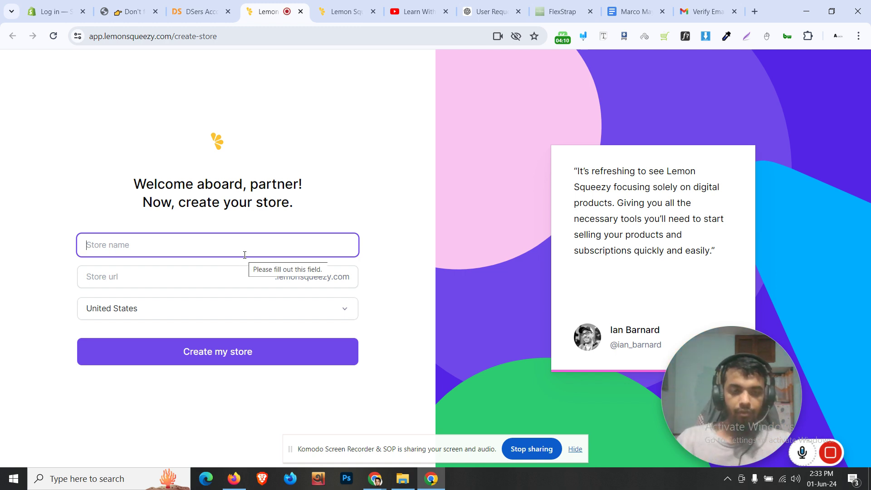
Choose Bangladesh as the store country, then bring the YouTube tab back
{"action": "left_click", "coordinate": [243, 305]}
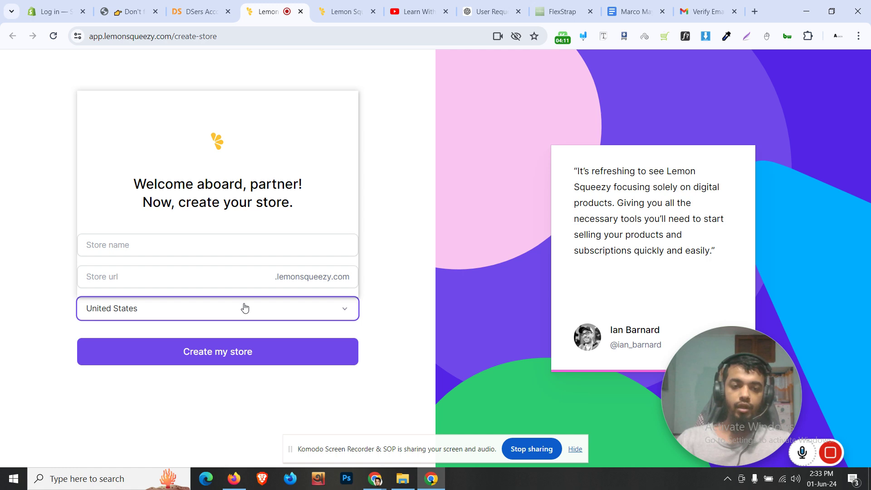
{"action": "scroll", "coordinate": [198, 183], "scroll_direction": "up", "scroll_amount": 15}
{"action": "scroll", "coordinate": [198, 183], "scroll_direction": "up", "scroll_amount": 20}
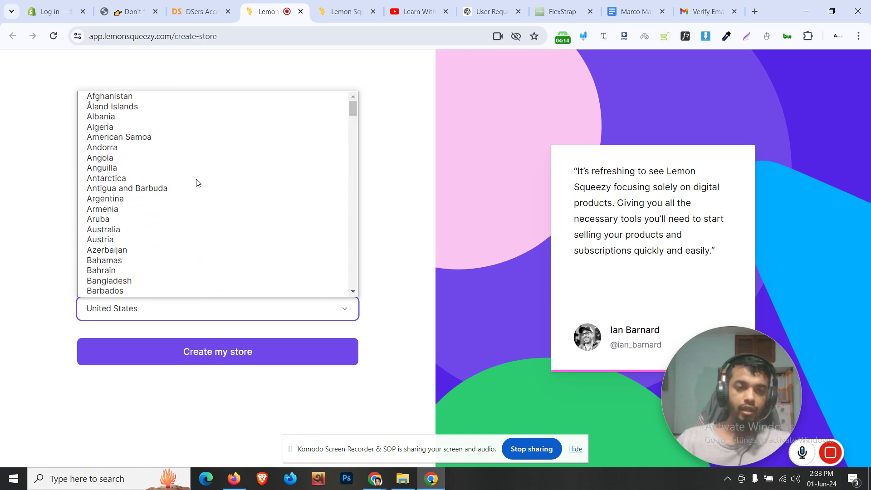
{"action": "left_click", "coordinate": [161, 280]}
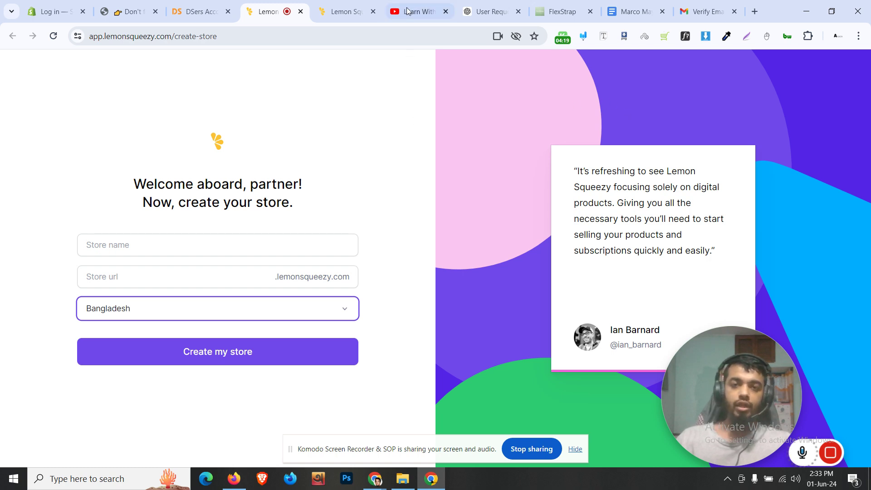
{"action": "left_click_drag", "start_coordinate": [414, 10], "coordinate": [357, 4]}
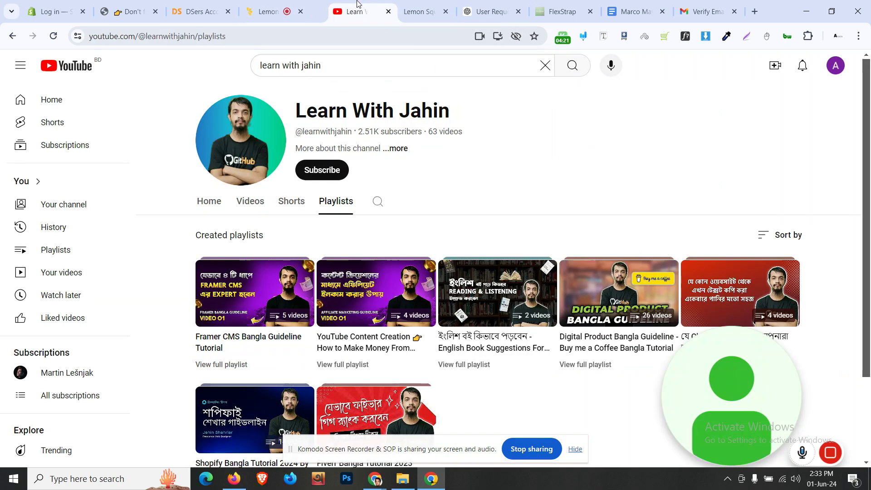
Search YouTube for the gempages Shopify tutorial and open the Gempages Shopify Tutorial 2024 video
{"action": "left_click", "coordinate": [325, 68]}
{"action": "key", "text": "ctrl+a"}
{"action": "type", "text": "gempages"}
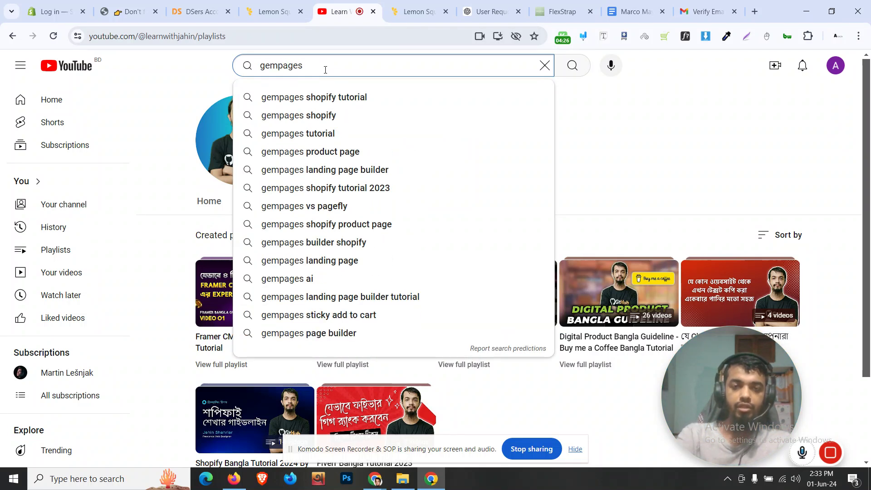
{"action": "key", "text": "Down"}
{"action": "key", "text": "Return"}
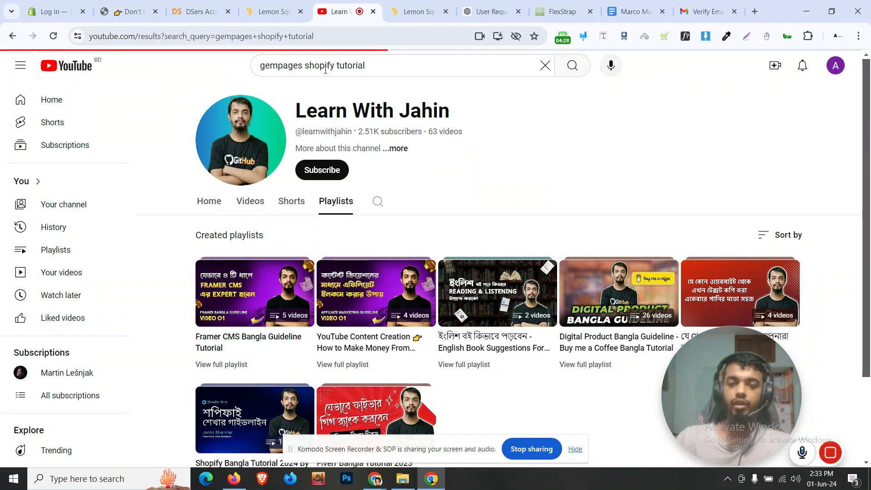
{"action": "scroll", "coordinate": [647, 230], "scroll_direction": "down", "scroll_amount": 1}
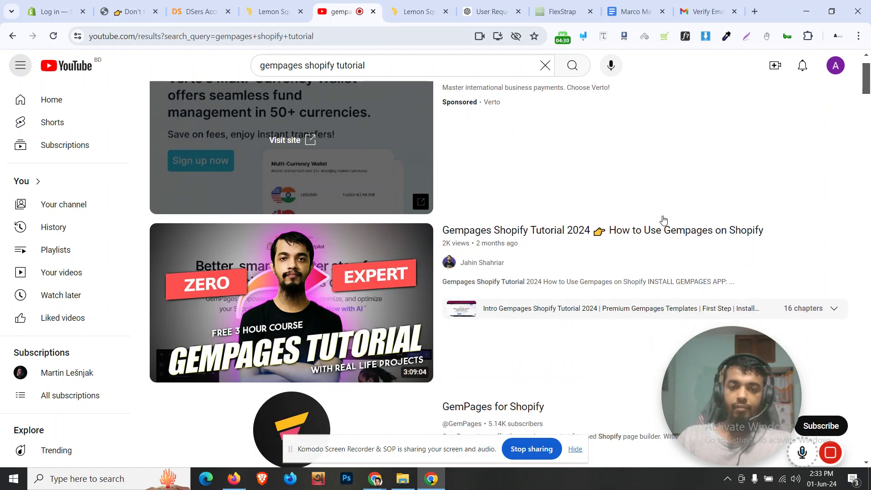
{"action": "scroll", "coordinate": [859, 200], "scroll_direction": "down", "scroll_amount": 7}
{"action": "scroll", "coordinate": [859, 205], "scroll_direction": "up", "scroll_amount": 2}
{"action": "scroll", "coordinate": [859, 205], "scroll_direction": "up", "scroll_amount": 6}
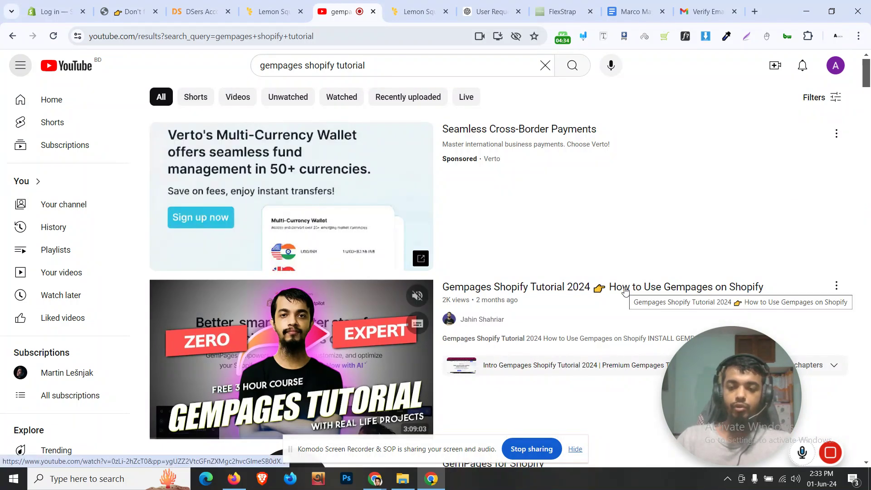
{"action": "left_click", "coordinate": [626, 291]}
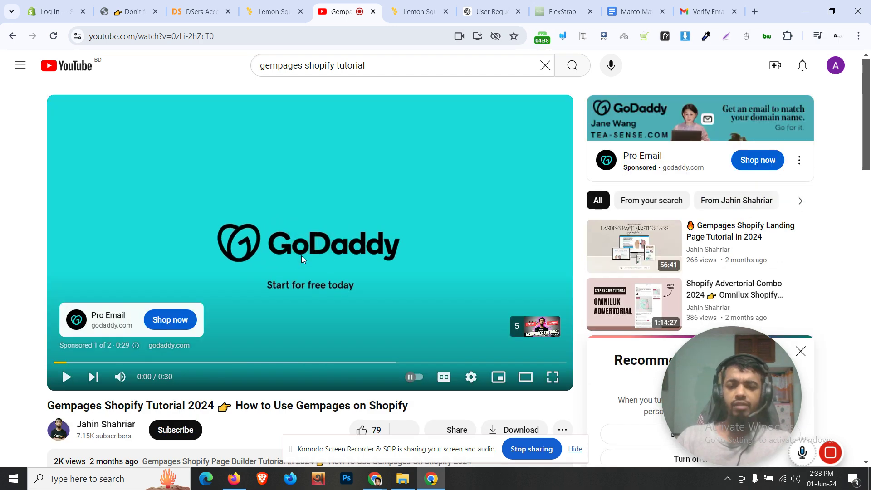
Expand the video description and open the MasterPack templates purchase link
{"action": "scroll", "coordinate": [303, 259], "scroll_direction": "down", "scroll_amount": 5}
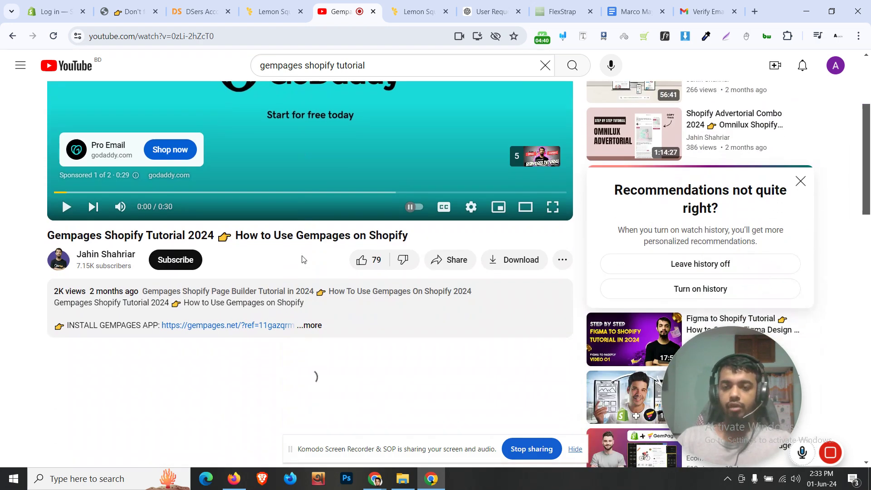
{"action": "left_click", "coordinate": [310, 270]}
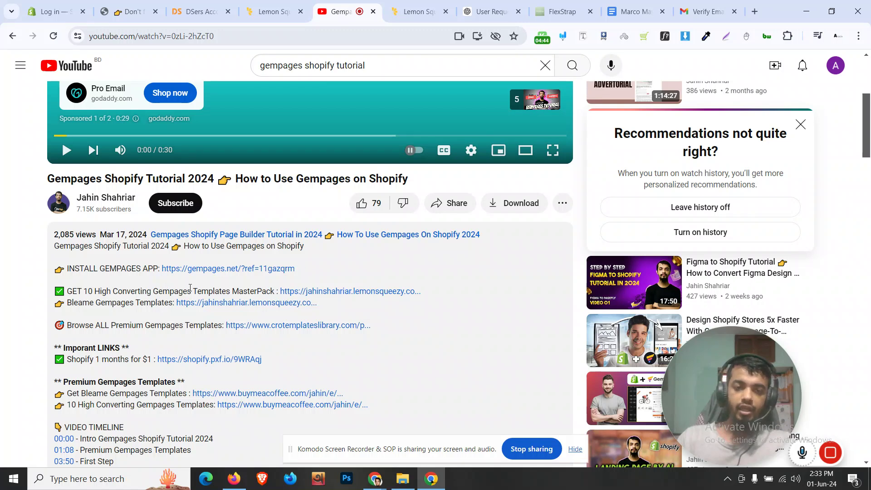
{"action": "left_click", "coordinate": [330, 292]}
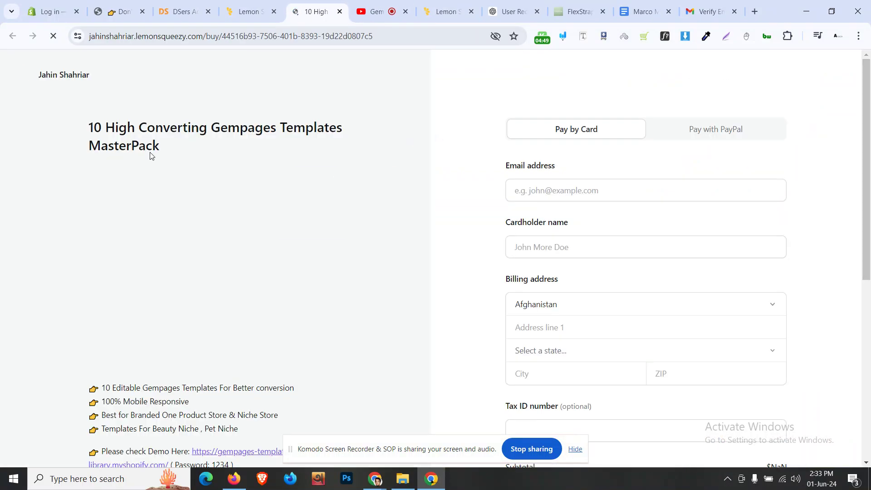
Review the MasterPack checkout licenses, then open the seller's storefront and select its name heading
{"action": "scroll", "coordinate": [441, 203], "scroll_direction": "down", "scroll_amount": 5}
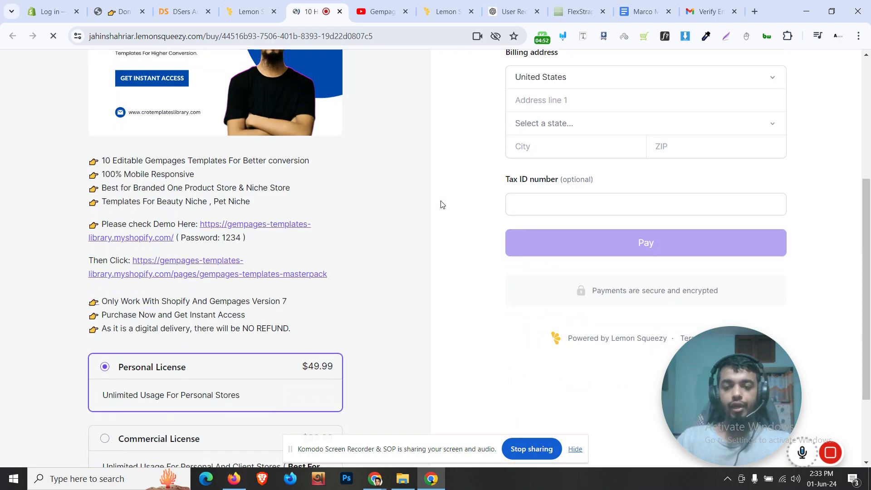
{"action": "scroll", "coordinate": [443, 203], "scroll_direction": "down", "scroll_amount": 8}
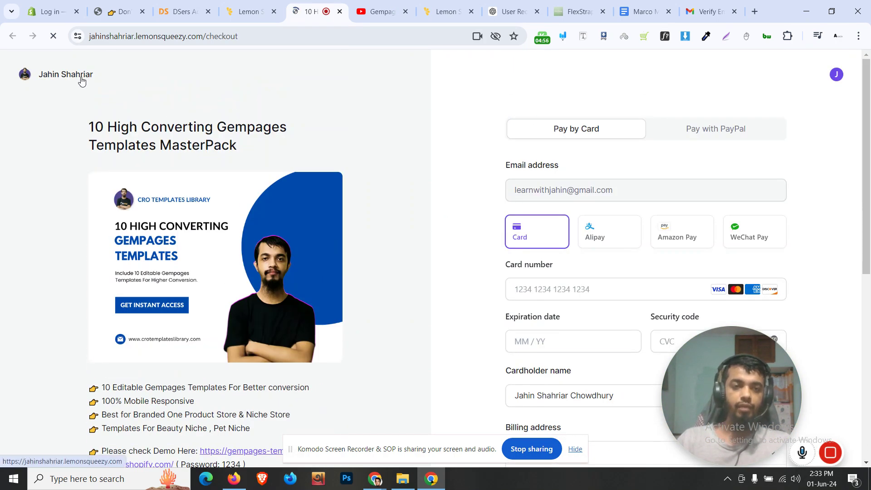
{"action": "left_click", "coordinate": [73, 77]}
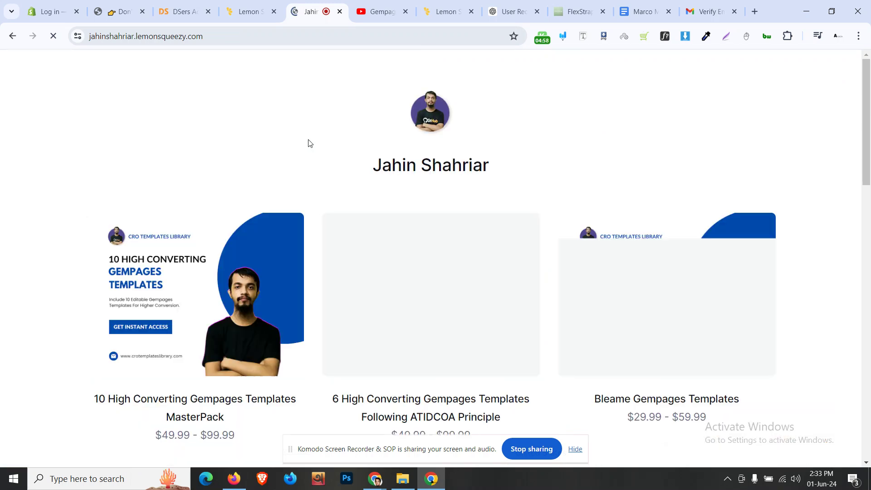
{"action": "left_click_drag", "start_coordinate": [370, 164], "coordinate": [498, 177]}
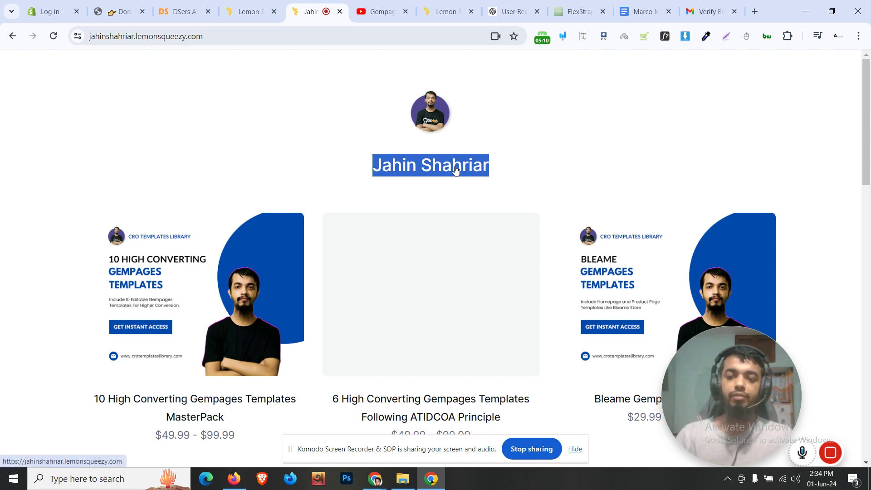
Try several store names, settling for now on 'Pagefly Templates Library'
{"action": "left_click", "coordinate": [259, 13]}
{"action": "left_click", "coordinate": [200, 241]}
{"action": "type", "text": "Dev"}
{"action": "key", "text": "BackSpace"}
{"action": "key", "text": "BackSpace"}
{"action": "key", "text": "BackSpace"}
{"action": "type", "text": "Shopify Coding"}
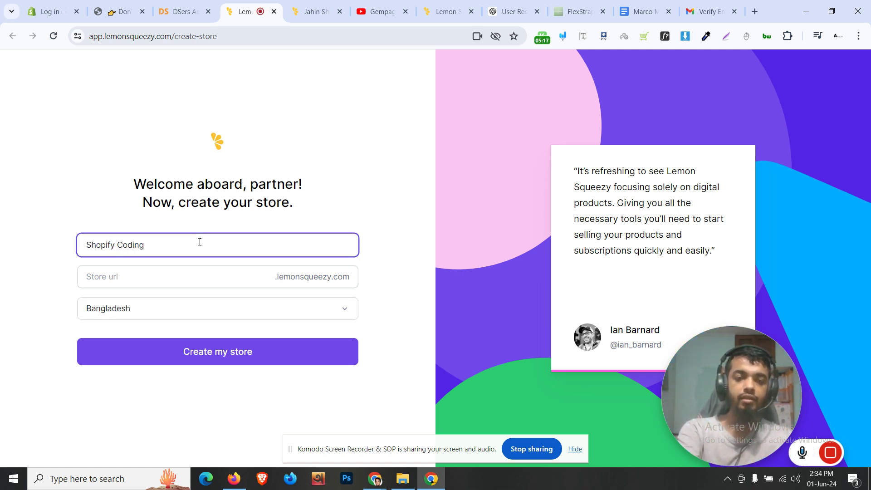
{"action": "key", "text": "ctrl+a"}
{"action": "key", "text": "BackSpace"}
{"action": "type", "text": "Li"}
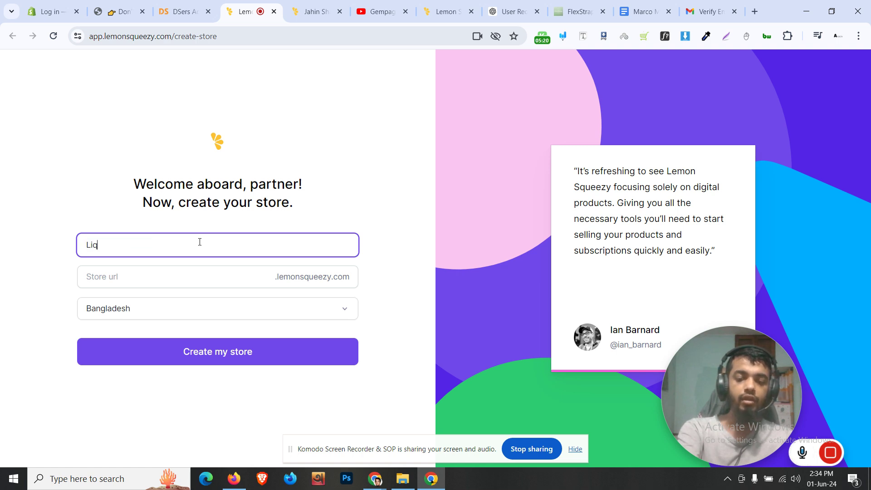
{"action": "key", "text": "ctrl+a"}
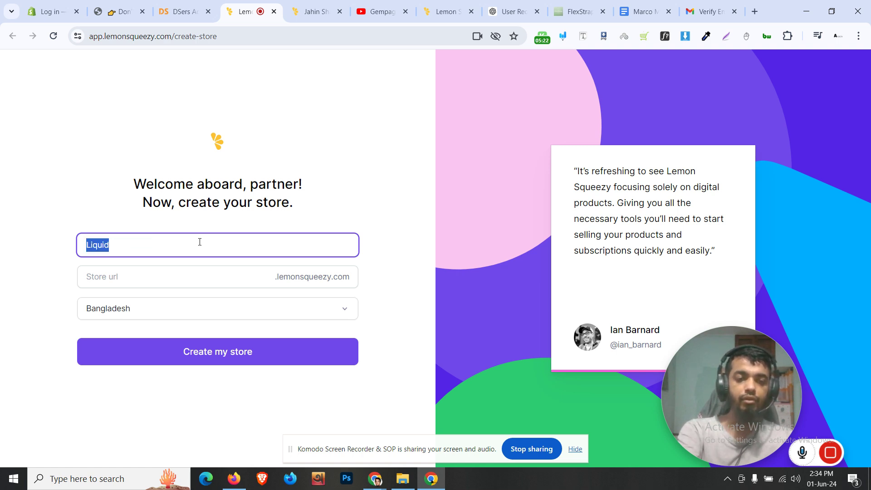
{"action": "type", "text": "Pagefly "}
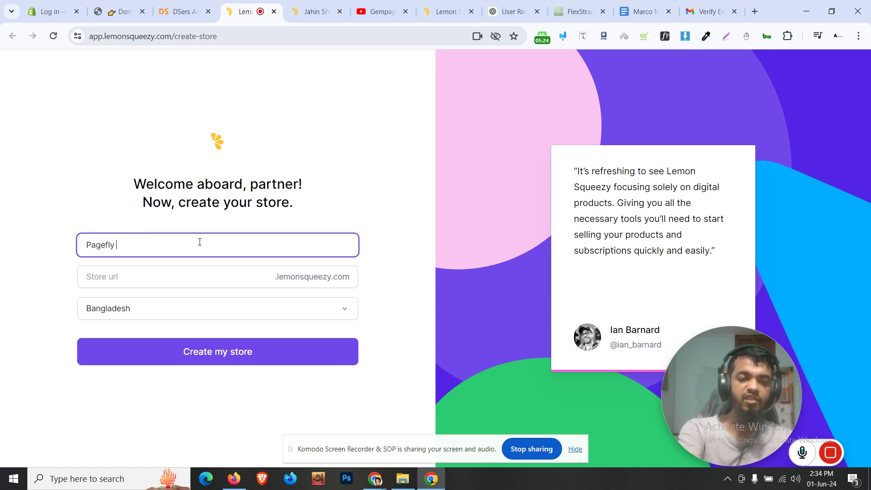
{"action": "type", "text": "Tem"}
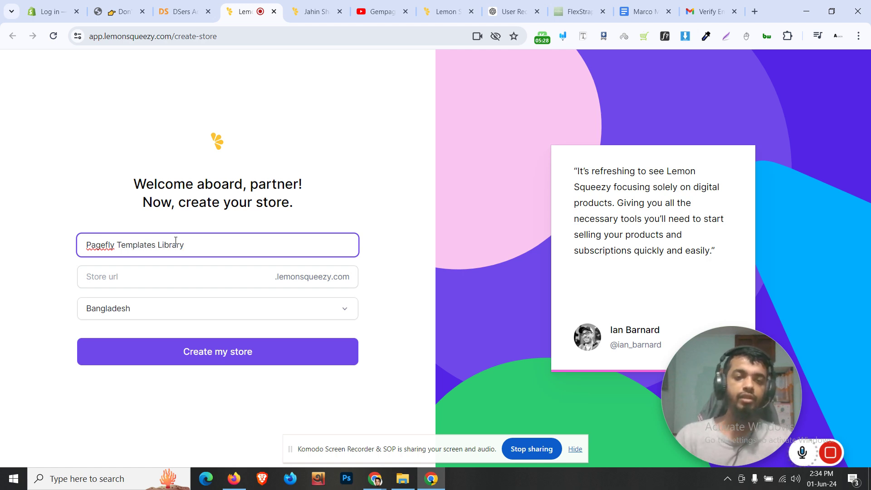
{"action": "type", "text": "plates Library"}
{"action": "left_click", "coordinate": [76, 258]}
Begin the store URL, checking the reference storefront's name and web address
{"action": "left_click", "coordinate": [139, 275]}
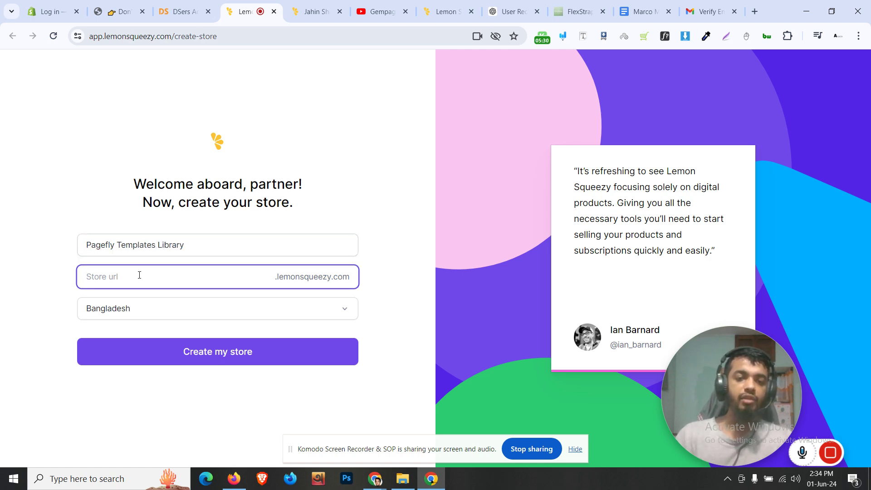
{"action": "type", "text": "pageflytemplateslibr"}
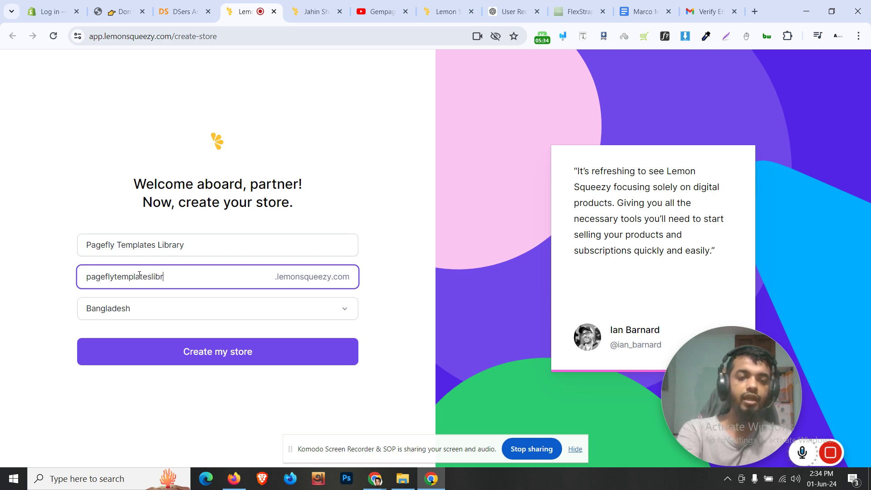
{"action": "key", "text": "ctrl+a"}
{"action": "left_click", "coordinate": [316, 11]}
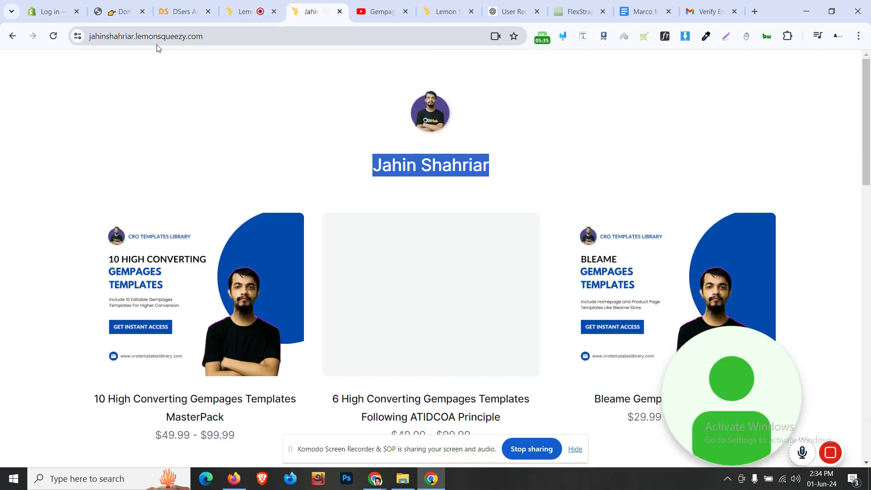
{"action": "left_click", "coordinate": [142, 36]}
{"action": "left_click", "coordinate": [247, 11]}
Rename the store 'Learn With Jahin' with URL learnwithjahin.lemonsqueezy.com and create it
{"action": "left_click", "coordinate": [249, 250]}
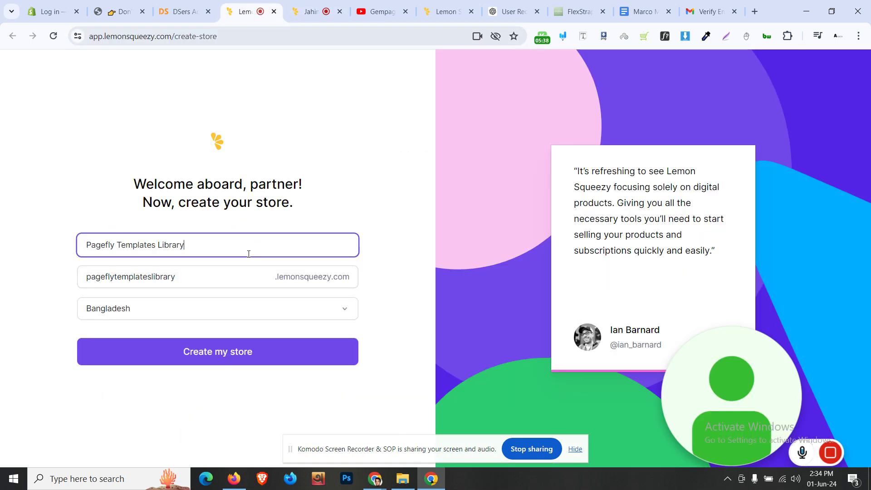
{"action": "key", "text": "ctrl+a"}
{"action": "type", "text": "Learn With"}
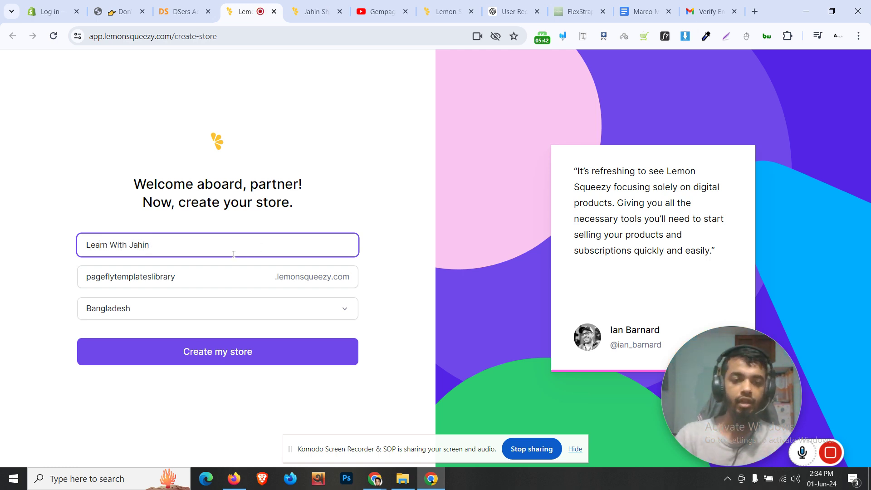
{"action": "left_click", "coordinate": [208, 285]}
{"action": "key", "text": "ctrl+a"}
{"action": "type", "text": "l"}
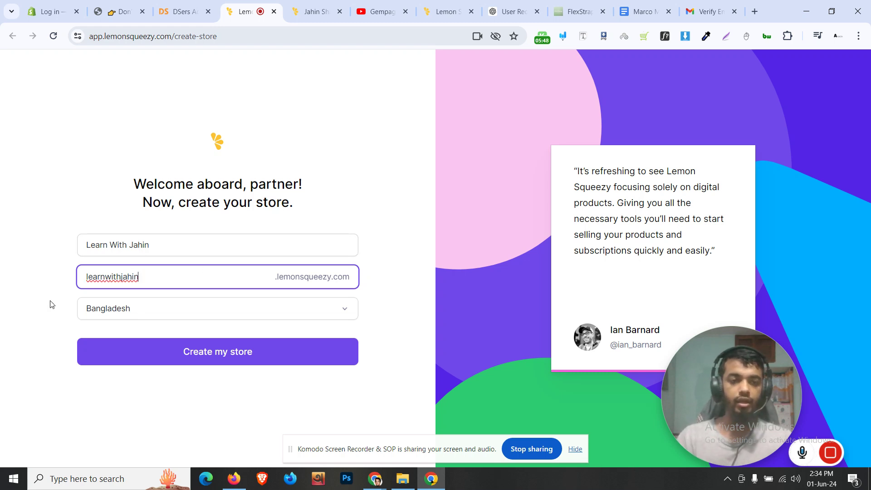
{"action": "left_click", "coordinate": [45, 277]}
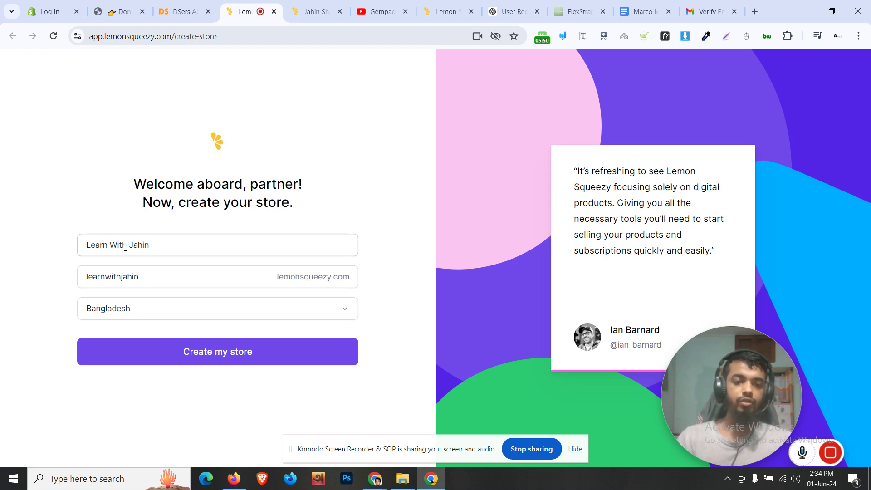
{"action": "left_click", "coordinate": [230, 357]}
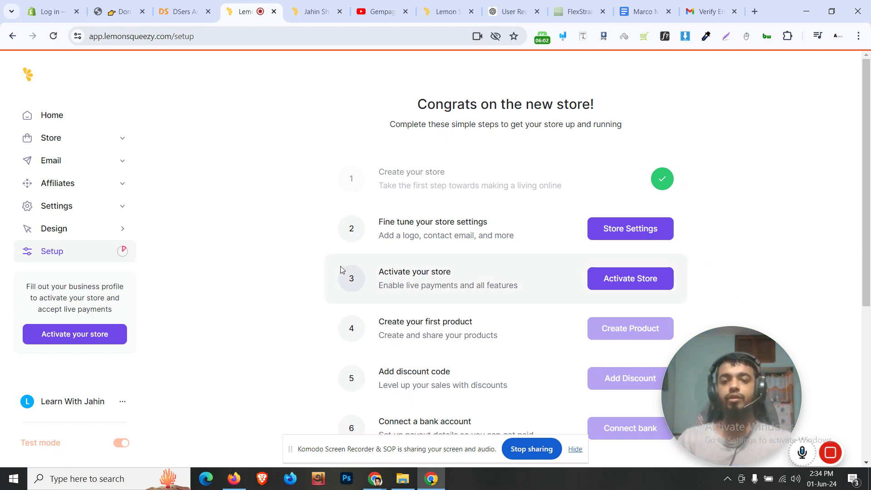
Open Store Settings from the setup page, briefly reloading the reference storefront for comparison
{"action": "scroll", "coordinate": [399, 252], "scroll_direction": "down", "scroll_amount": 5}
{"action": "scroll", "coordinate": [398, 253], "scroll_direction": "up", "scroll_amount": 5}
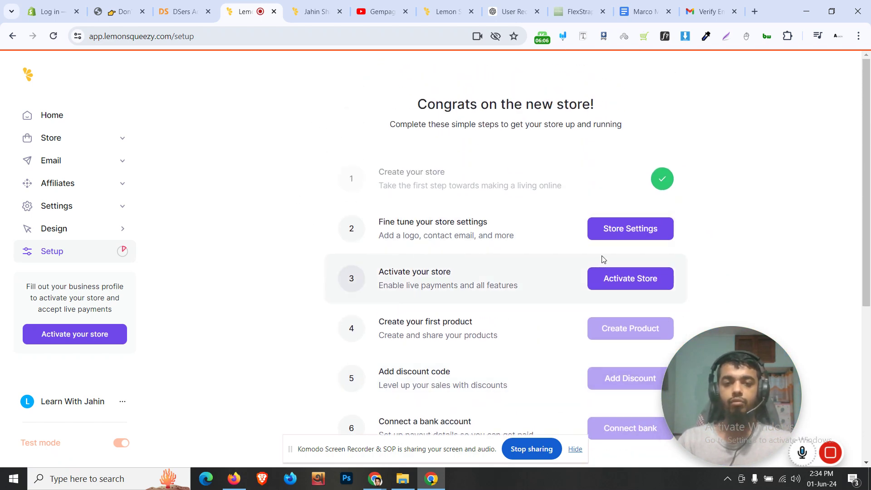
{"action": "left_click", "coordinate": [661, 238]}
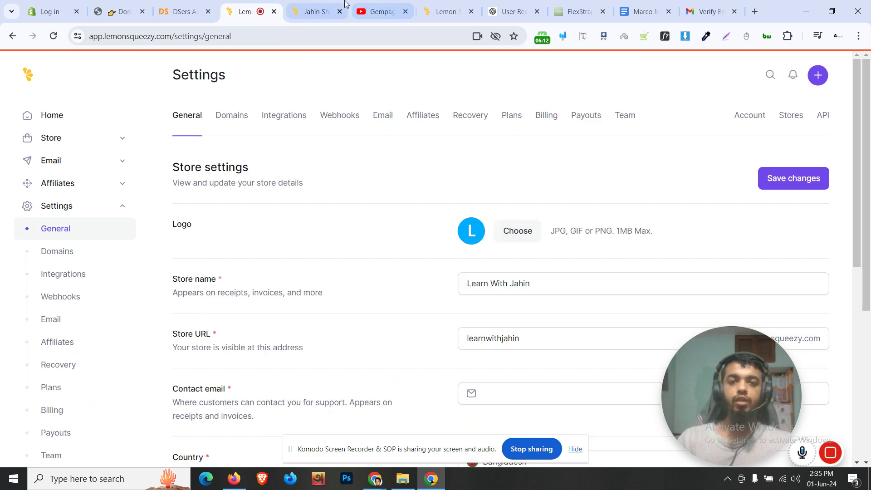
{"action": "left_click", "coordinate": [313, 11]}
{"action": "key", "text": "Return"}
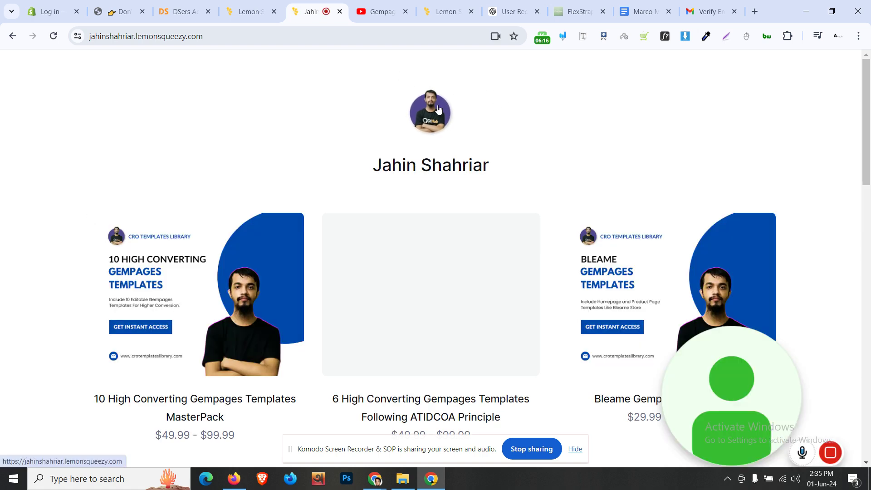
{"action": "left_click", "coordinate": [273, 3]}
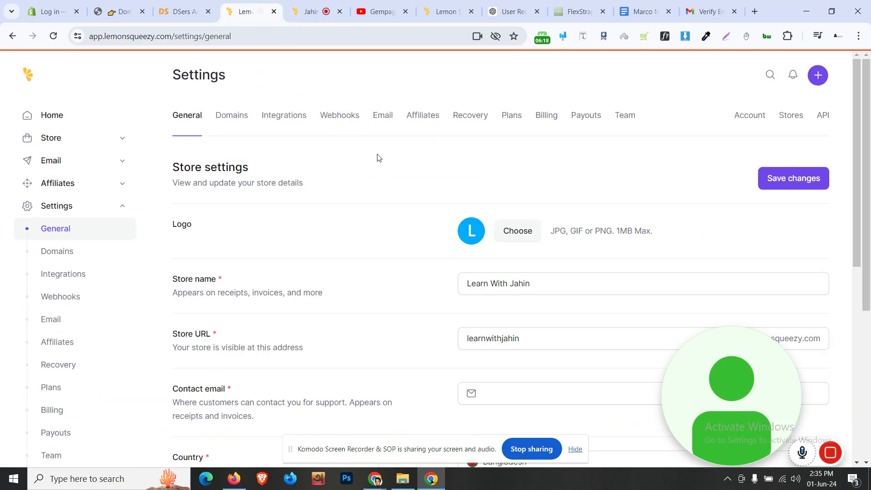
Choose the t-shirt portrait PNG from Downloads as the store logo
{"action": "left_click", "coordinate": [518, 232]}
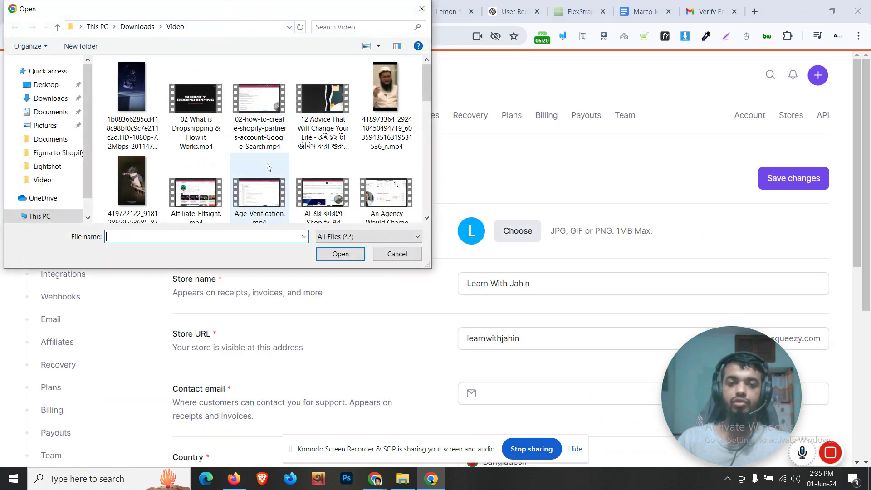
{"action": "left_click", "coordinate": [60, 101]}
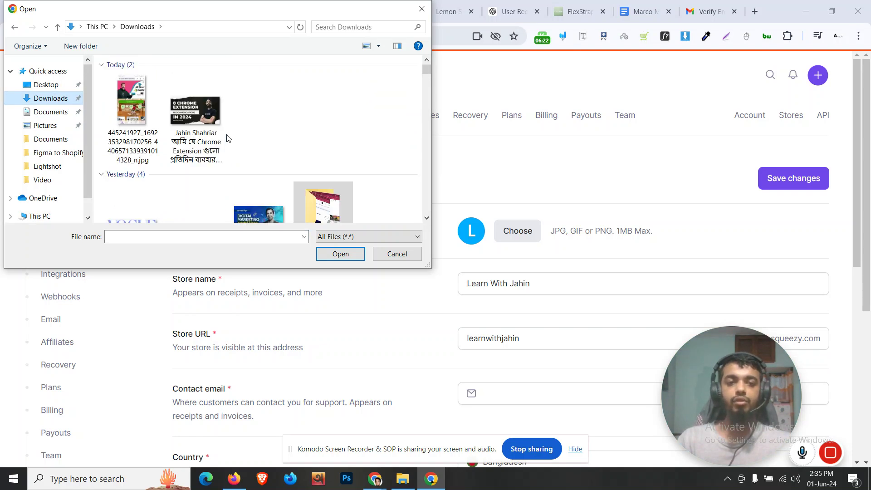
{"action": "scroll", "coordinate": [229, 139], "scroll_direction": "down", "scroll_amount": 15}
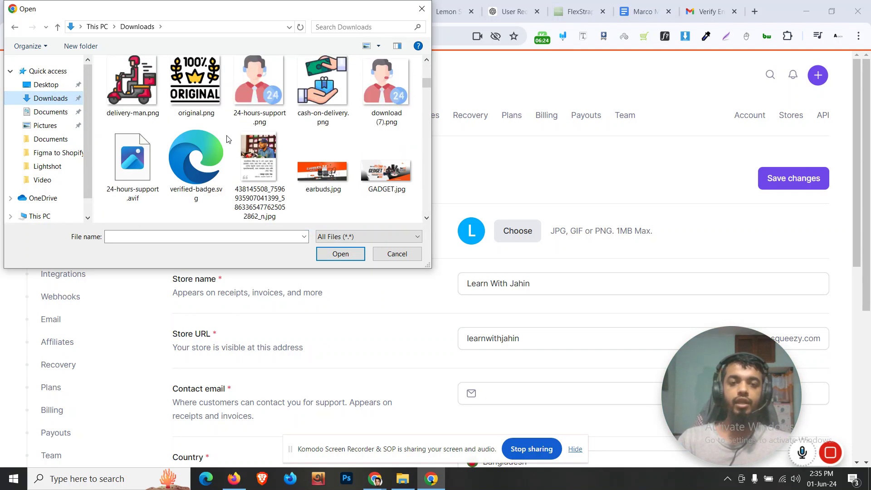
{"action": "scroll", "coordinate": [228, 139], "scroll_direction": "down", "scroll_amount": 15}
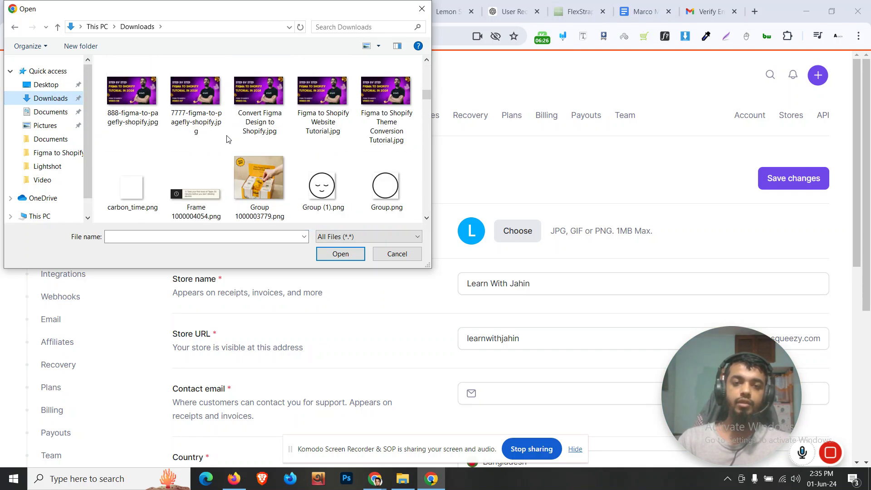
{"action": "scroll", "coordinate": [228, 139], "scroll_direction": "down", "scroll_amount": 15}
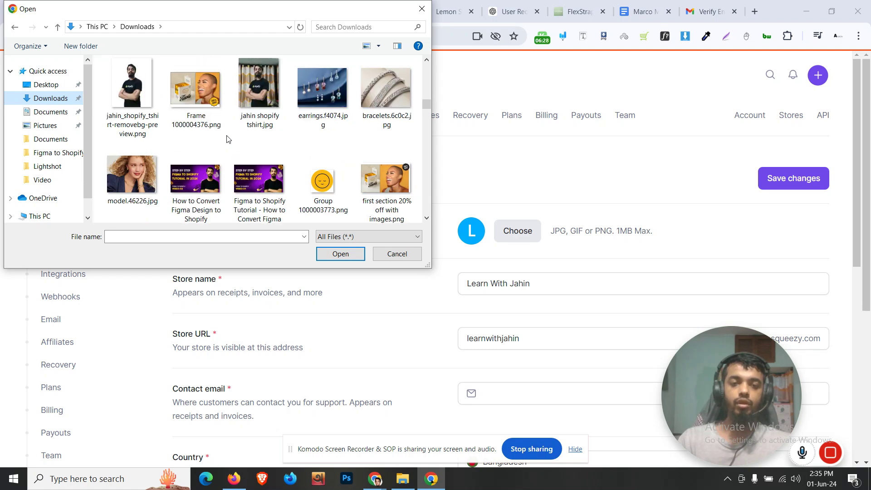
{"action": "left_click", "coordinate": [386, 86]}
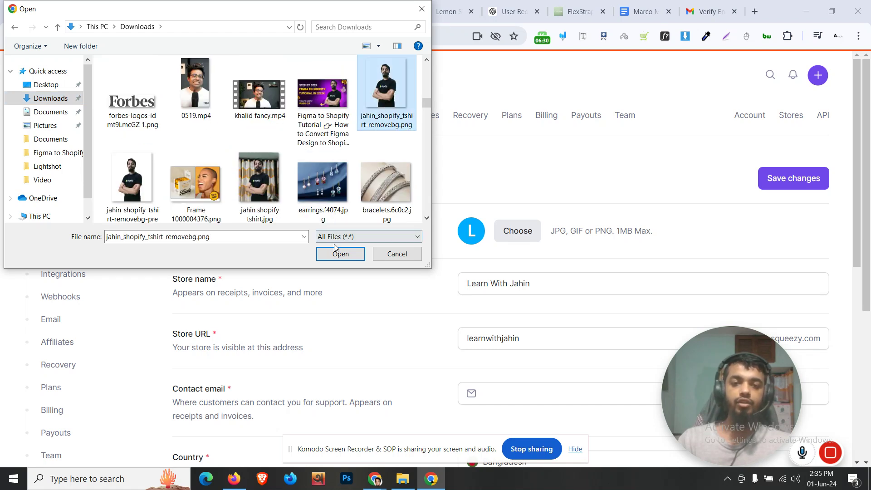
{"action": "left_click", "coordinate": [341, 253]}
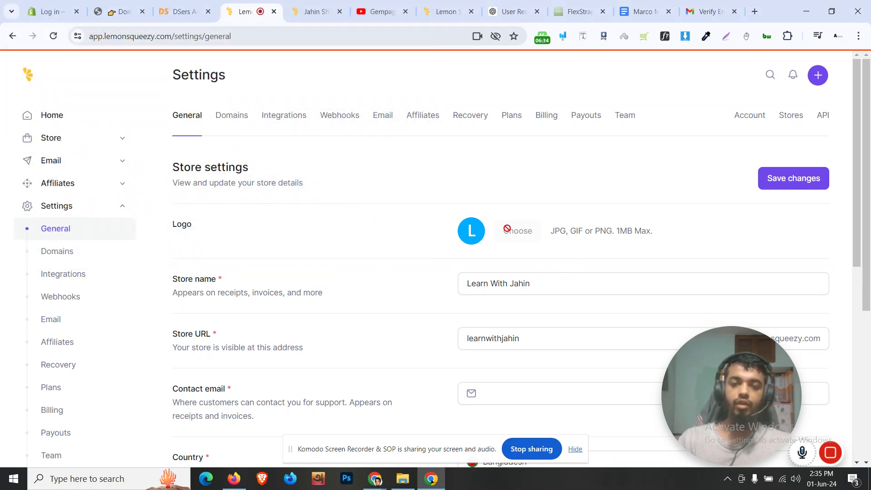
Select the store URL text to inspect it, then leave the field
{"action": "scroll", "coordinate": [471, 232], "scroll_direction": "down", "scroll_amount": 1}
{"action": "scroll", "coordinate": [470, 233], "scroll_direction": "up", "scroll_amount": 1}
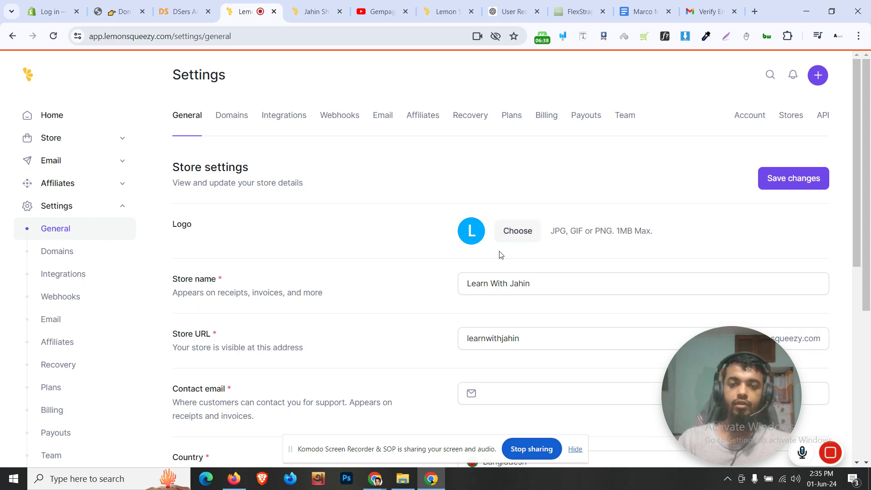
{"action": "scroll", "coordinate": [499, 256], "scroll_direction": "down", "scroll_amount": 1}
{"action": "left_click_drag", "start_coordinate": [550, 274], "coordinate": [461, 280]}
{"action": "left_click", "coordinate": [449, 240]}
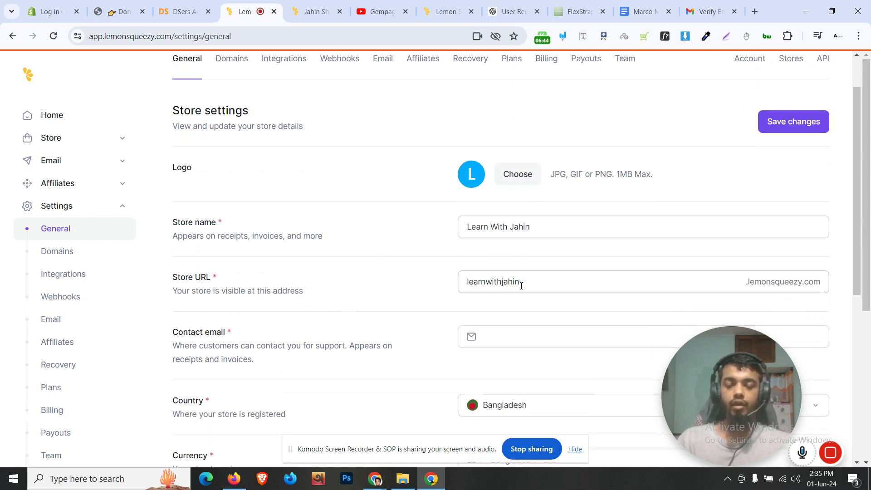
Replace the logo by picking a different photo from Downloads and uploading it
{"action": "scroll", "coordinate": [467, 276], "scroll_direction": "up", "scroll_amount": 1}
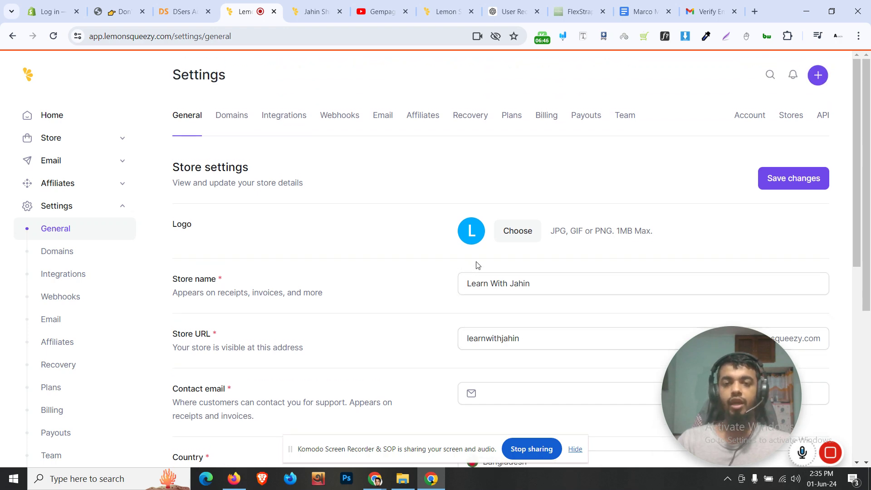
{"action": "left_click", "coordinate": [510, 233]}
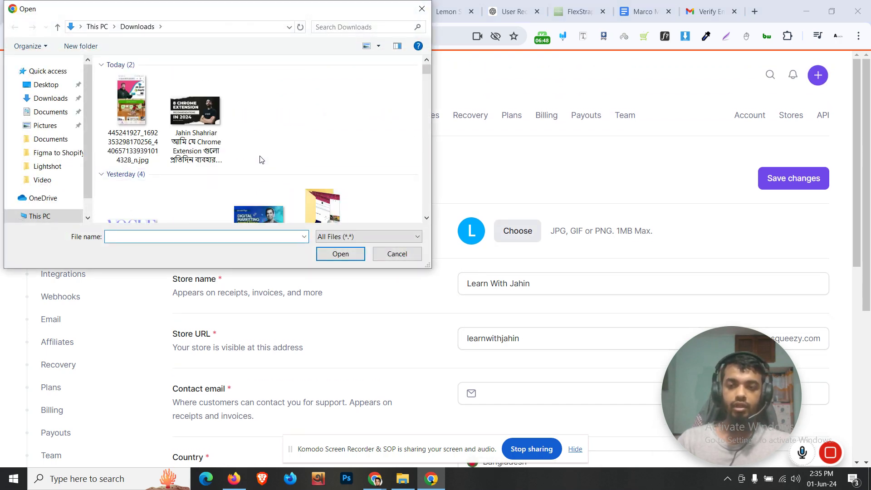
{"action": "scroll", "coordinate": [270, 154], "scroll_direction": "down", "scroll_amount": 5}
{"action": "scroll", "coordinate": [270, 151], "scroll_direction": "down", "scroll_amount": 6}
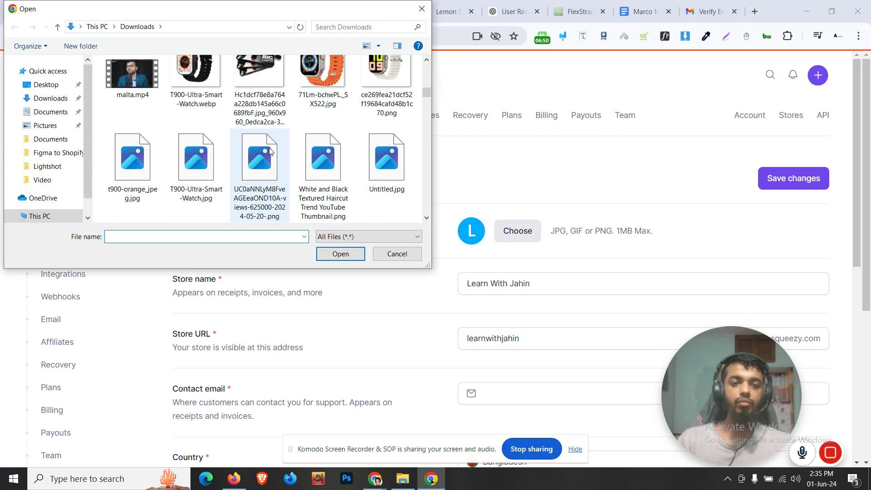
{"action": "scroll", "coordinate": [269, 148], "scroll_direction": "down", "scroll_amount": 15}
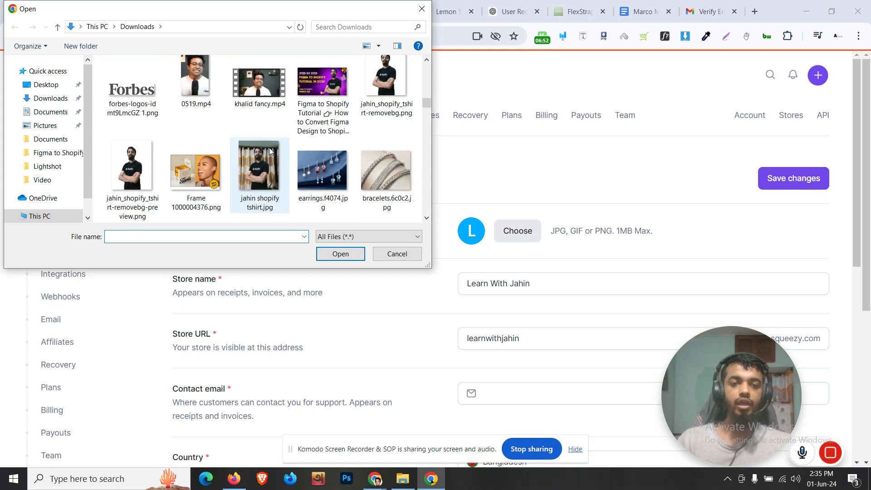
{"action": "scroll", "coordinate": [270, 149], "scroll_direction": "up", "scroll_amount": 10}
{"action": "scroll", "coordinate": [269, 150], "scroll_direction": "up", "scroll_amount": 10}
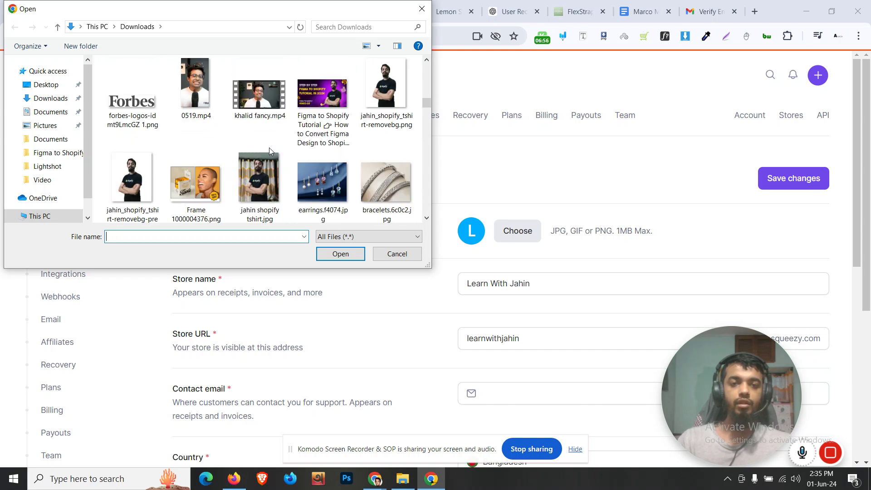
{"action": "scroll", "coordinate": [270, 150], "scroll_direction": "up", "scroll_amount": 8}
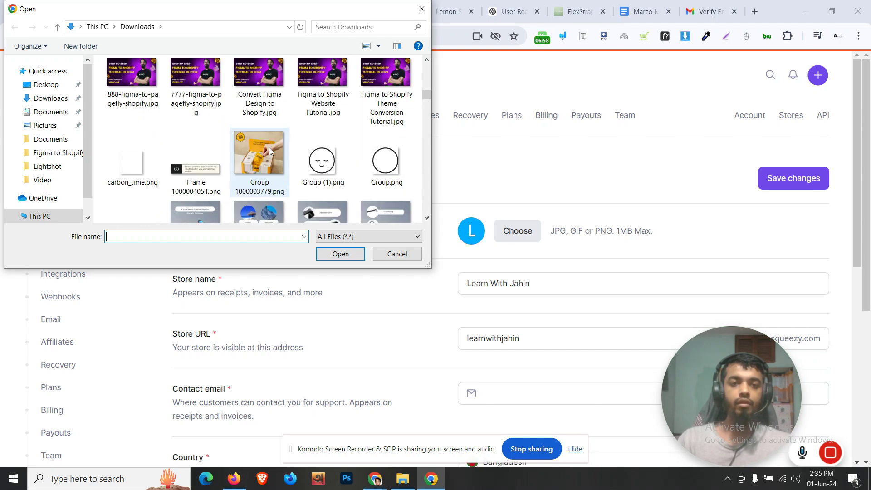
{"action": "scroll", "coordinate": [270, 150], "scroll_direction": "up", "scroll_amount": 10}
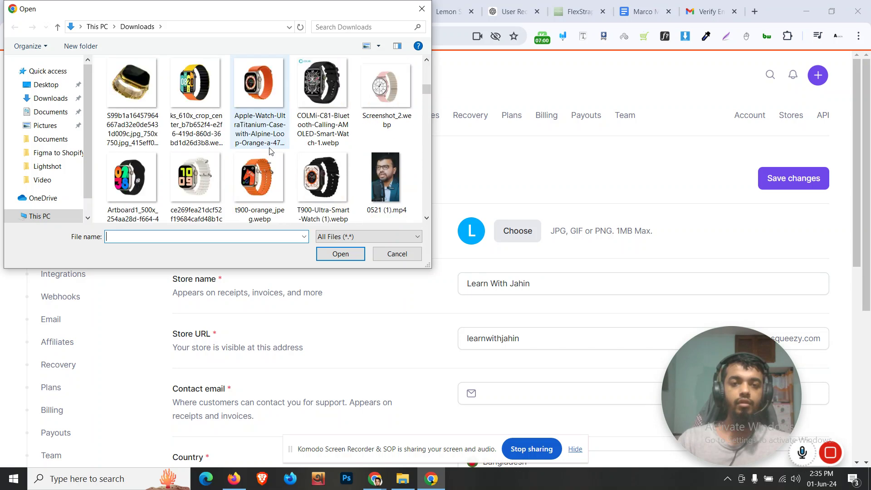
{"action": "left_click", "coordinate": [137, 108]}
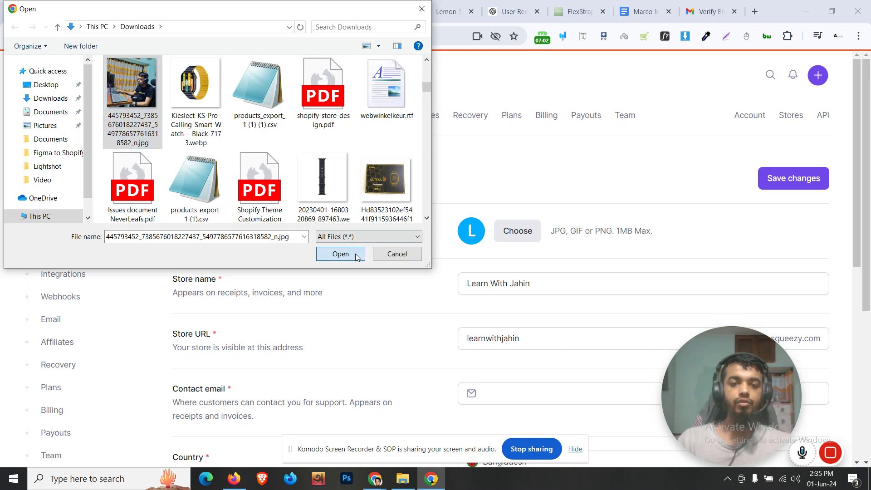
{"action": "left_click", "coordinate": [340, 254]}
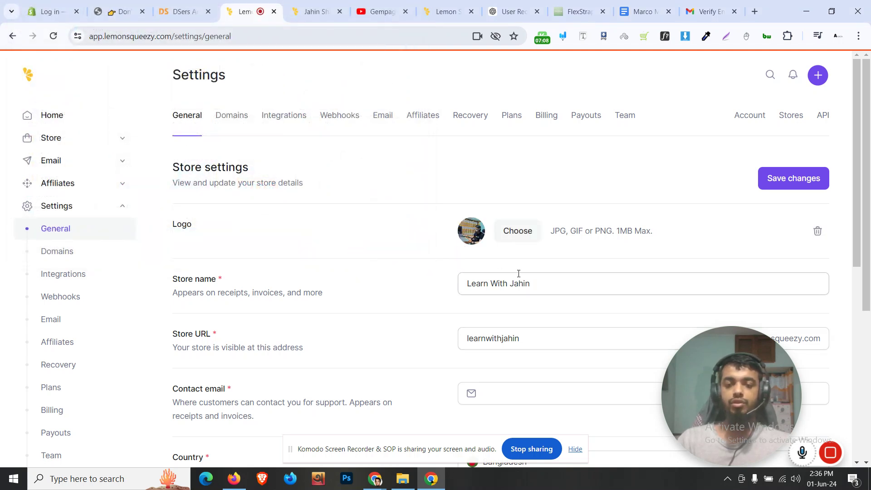
Enter the store's contact email address
{"action": "scroll", "coordinate": [542, 282], "scroll_direction": "down", "scroll_amount": 2}
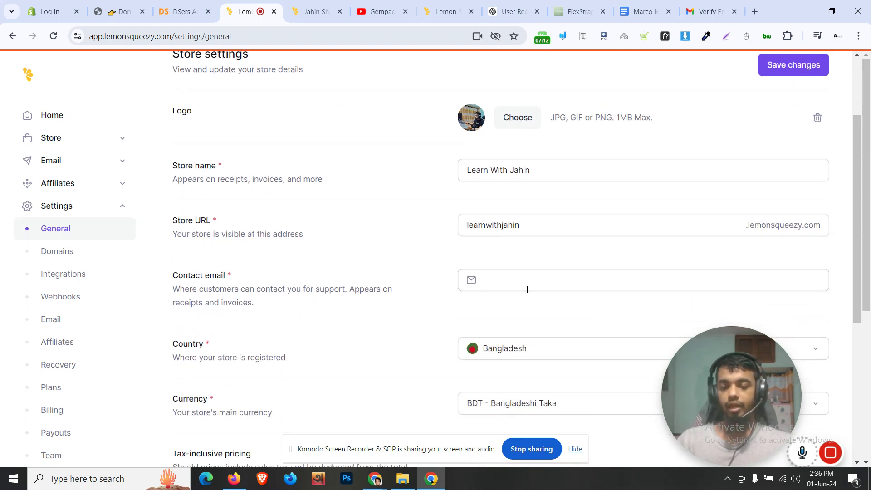
{"action": "left_click", "coordinate": [528, 290]}
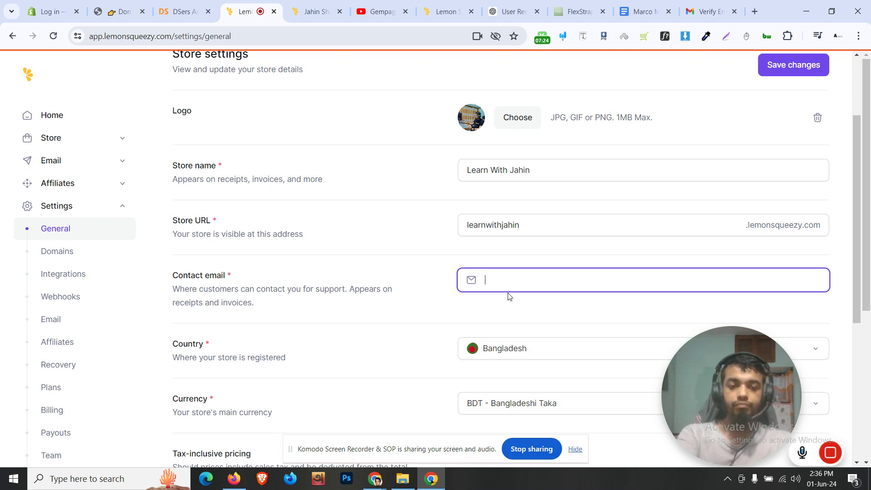
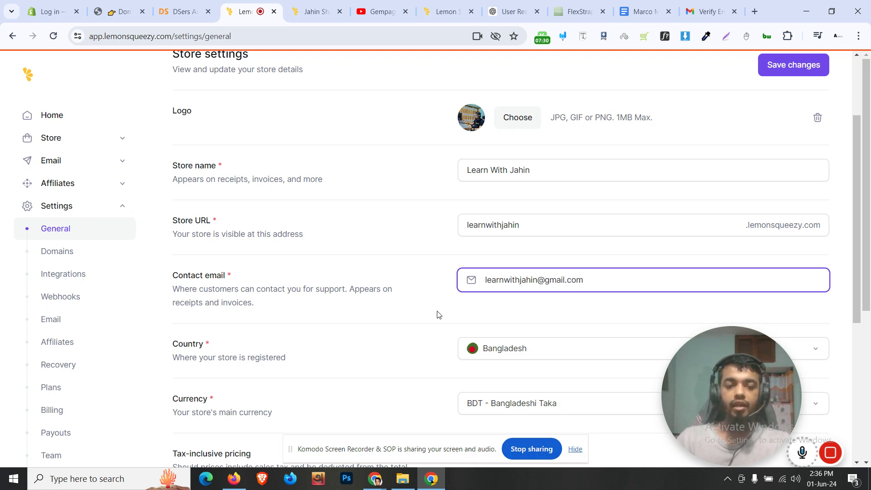
Set the store's main currency to USD - US Dollar
{"action": "scroll", "coordinate": [439, 316], "scroll_direction": "down", "scroll_amount": 3}
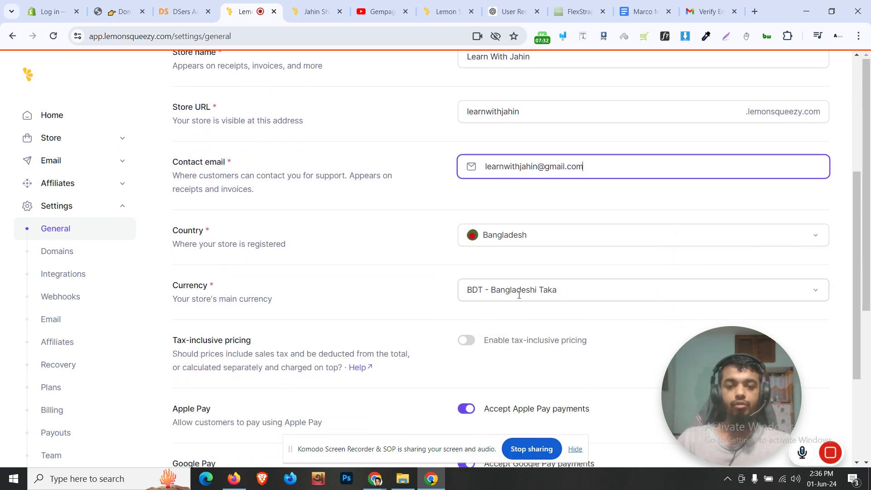
{"action": "left_click", "coordinate": [519, 295]}
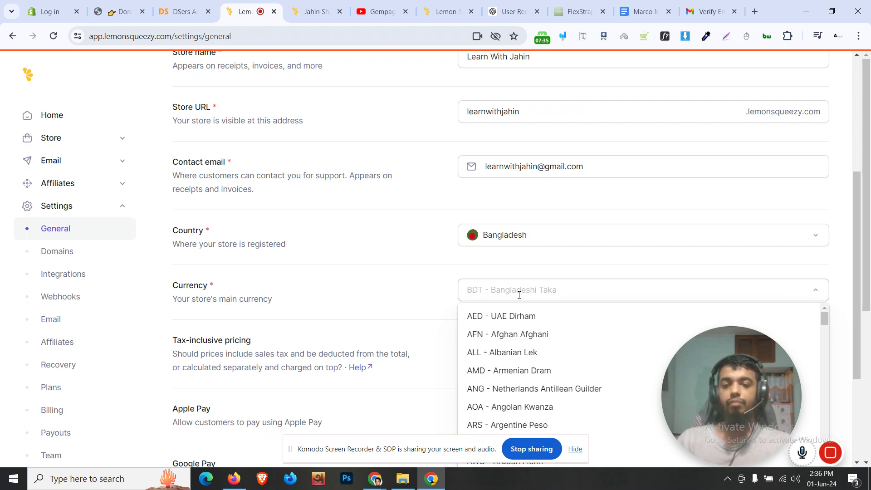
{"action": "type", "text": "usd"}
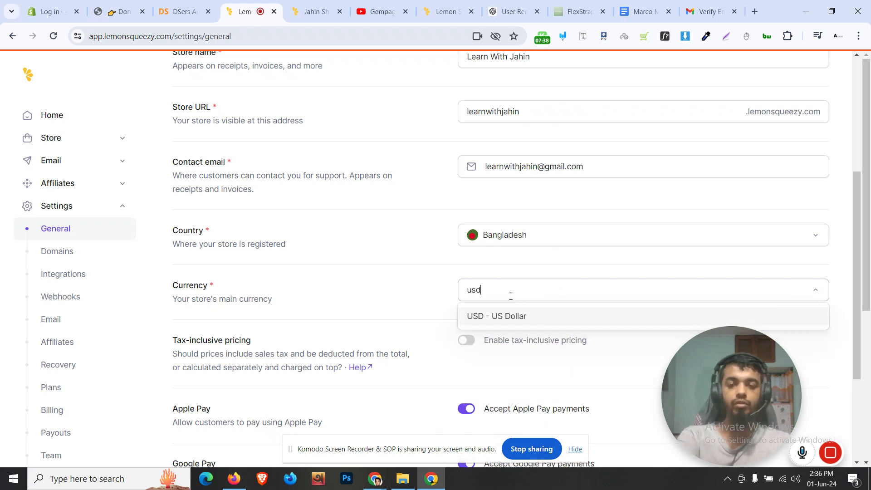
{"action": "left_click", "coordinate": [494, 324]}
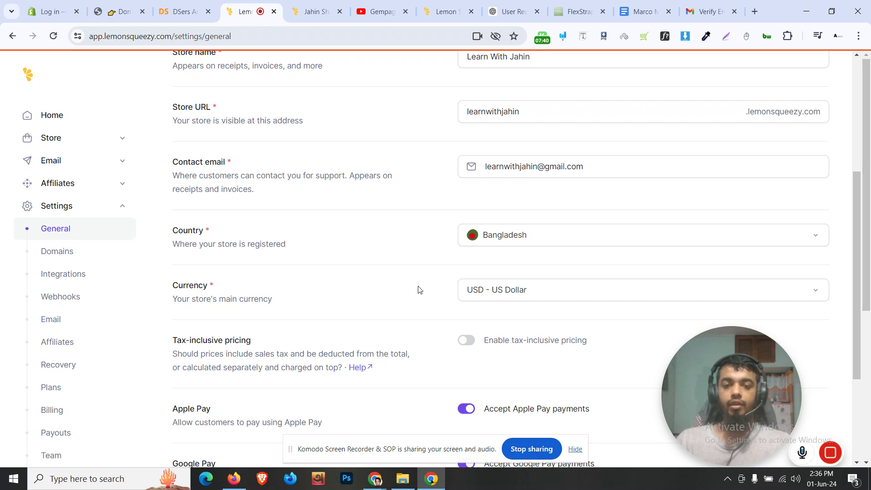
{"action": "scroll", "coordinate": [417, 289], "scroll_direction": "down", "scroll_amount": 1}
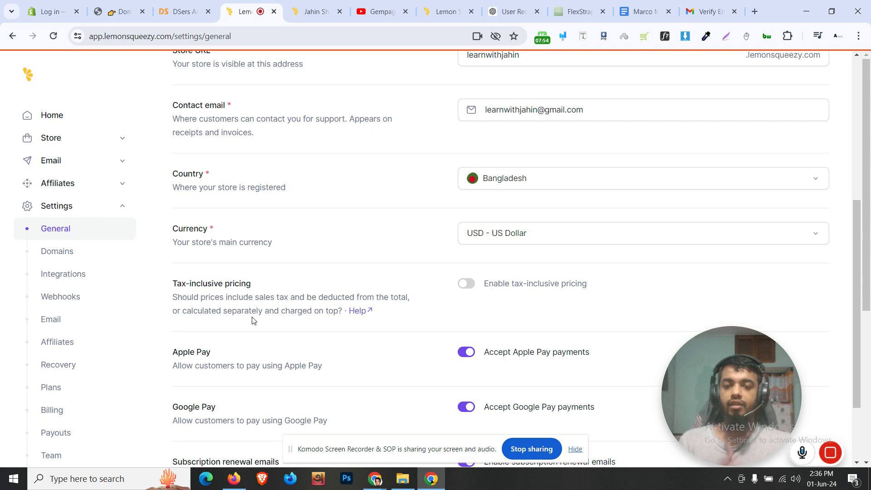
Toggle tax-inclusive pricing on and back off, leaving it disabled
{"action": "left_click", "coordinate": [466, 284]}
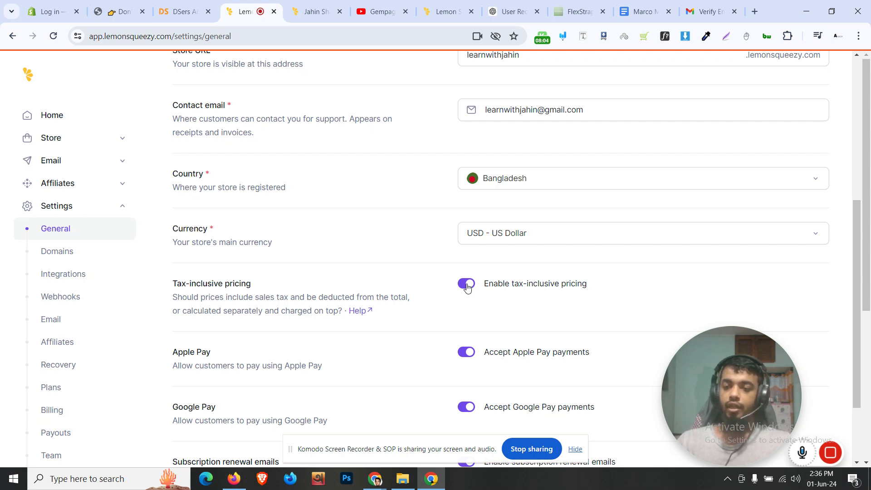
{"action": "left_click", "coordinate": [467, 287]}
{"action": "left_click", "coordinate": [467, 288]}
{"action": "left_click", "coordinate": [467, 288]}
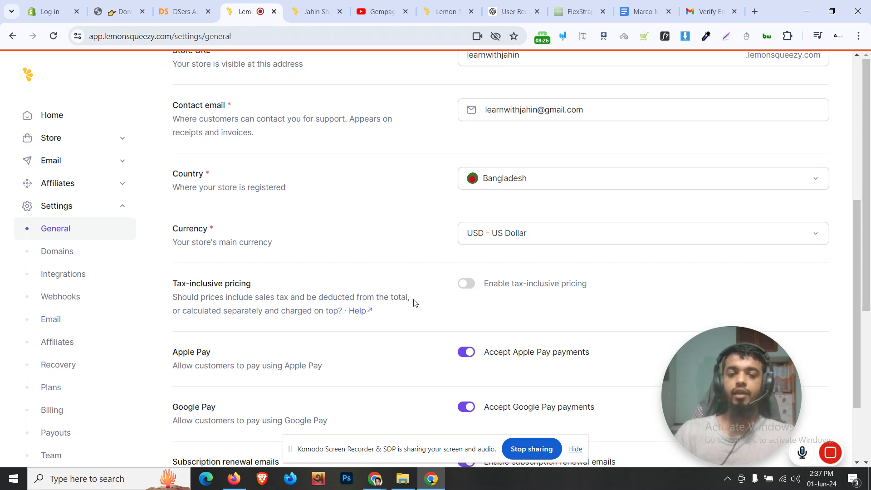
Save the store settings, then go to the Domains settings
{"action": "scroll", "coordinate": [413, 301], "scroll_direction": "down", "scroll_amount": 3}
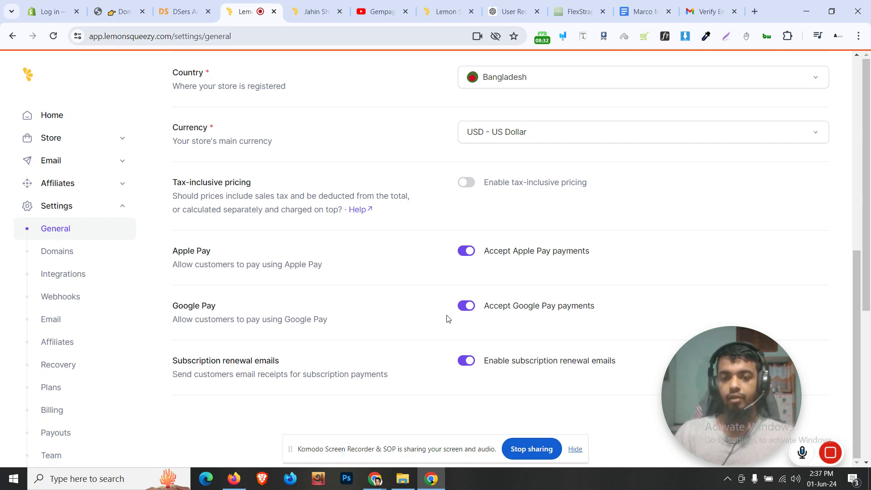
{"action": "scroll", "coordinate": [473, 319], "scroll_direction": "up", "scroll_amount": 8}
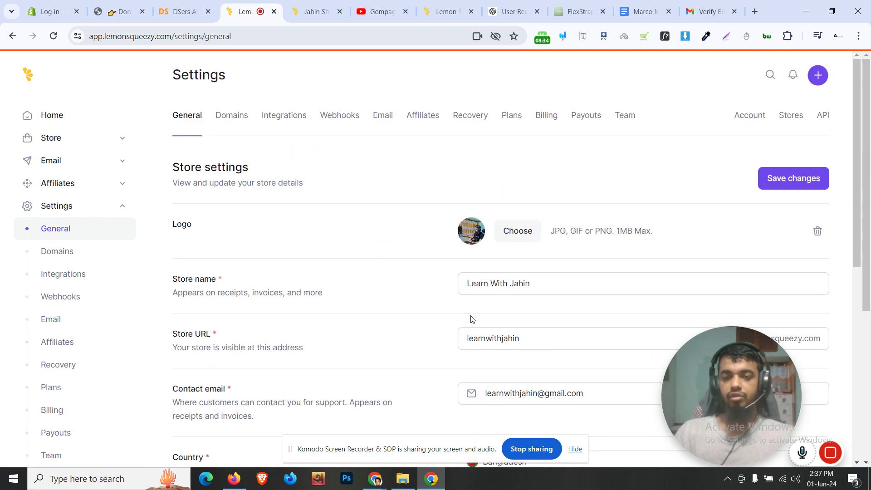
{"action": "left_click", "coordinate": [812, 180]}
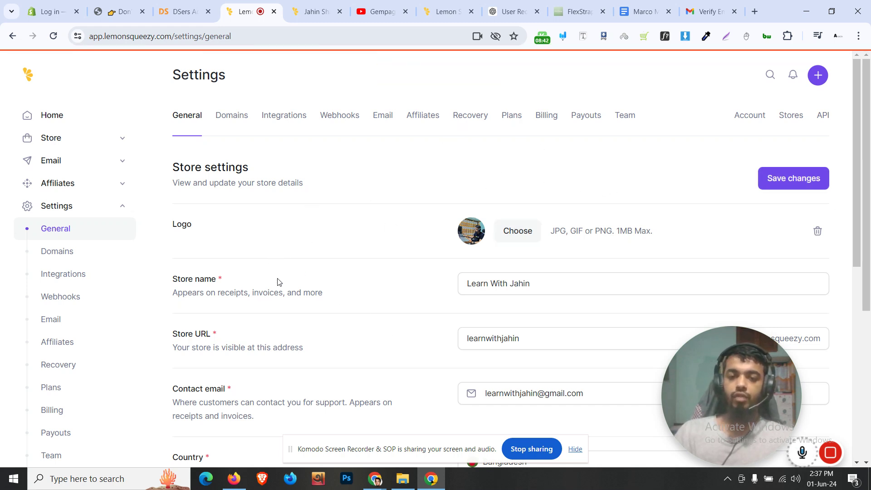
{"action": "left_click", "coordinate": [227, 129]}
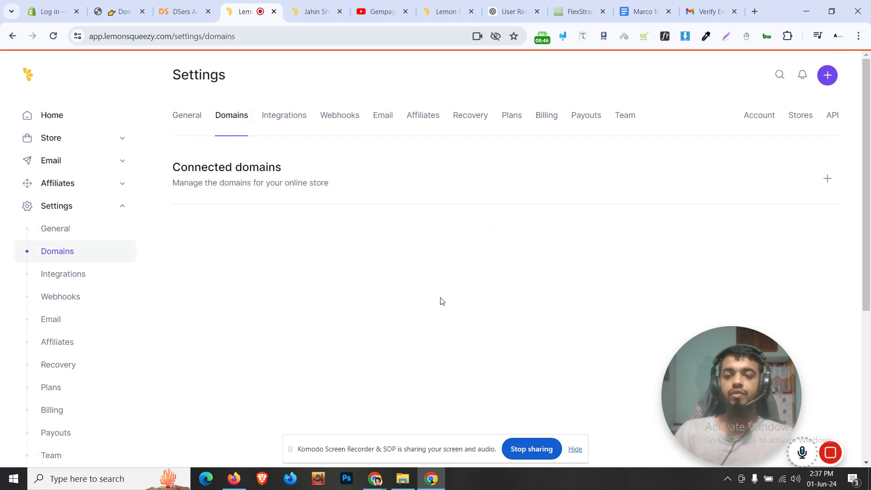
Inspect the storefront's lemonsqueezy.com web address, then return to the domain settings
{"action": "left_click", "coordinate": [313, 11]}
{"action": "left_click", "coordinate": [161, 36]}
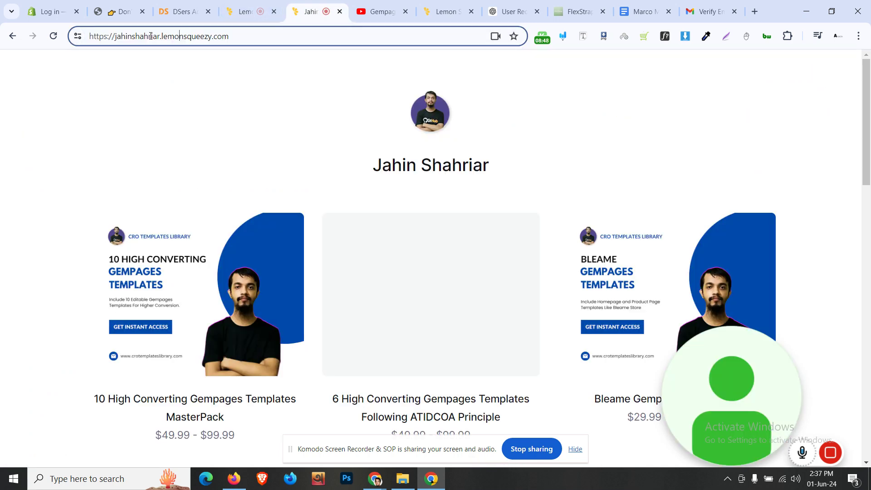
{"action": "left_click_drag", "start_coordinate": [161, 37], "coordinate": [233, 39]}
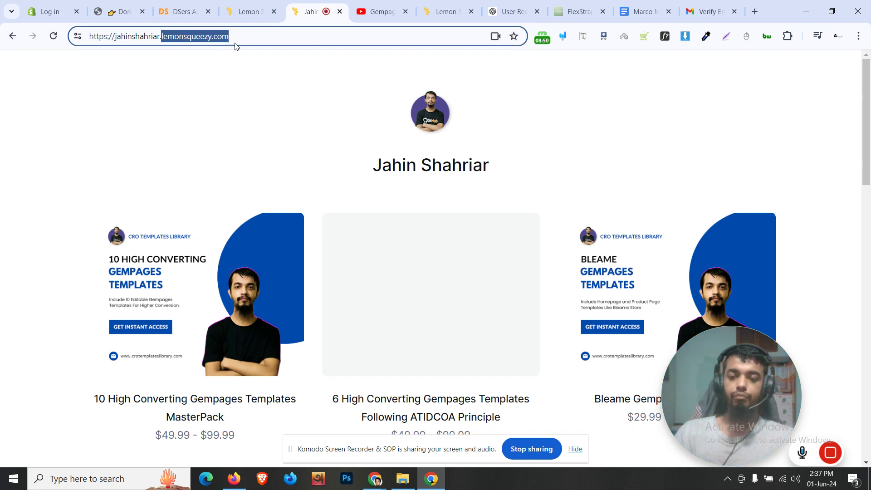
{"action": "left_click", "coordinate": [223, 78]}
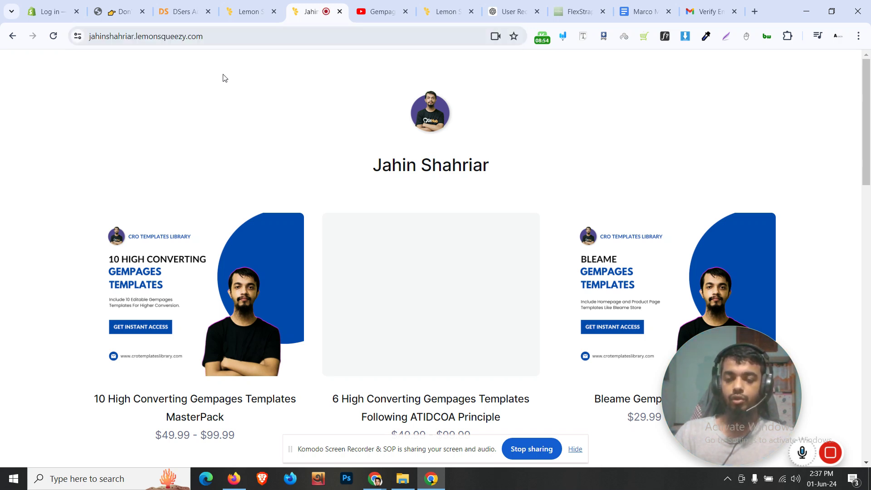
{"action": "left_click", "coordinate": [203, 37]}
{"action": "key", "text": "End"}
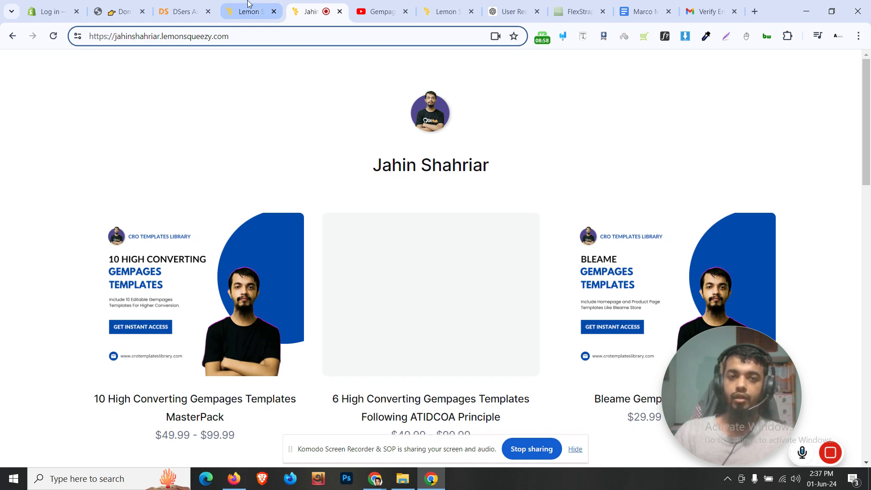
{"action": "mouse_move", "coordinate": [251, 3]}
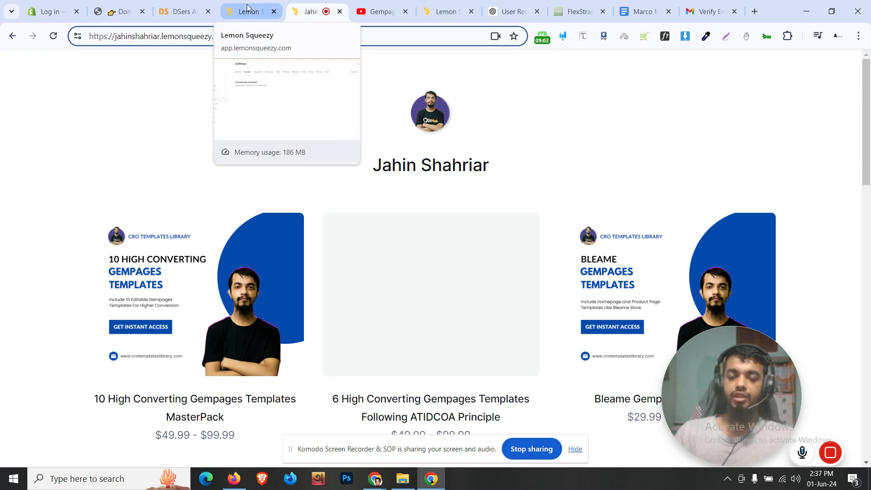
{"action": "left_click", "coordinate": [247, 8]}
Open the Connect Domain form and click into the domain name field
{"action": "left_click", "coordinate": [829, 179]}
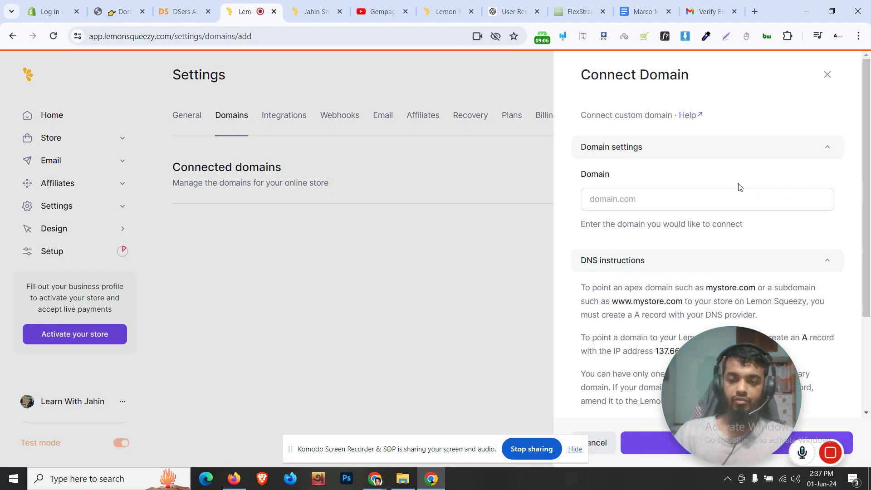
{"action": "left_click", "coordinate": [664, 199]}
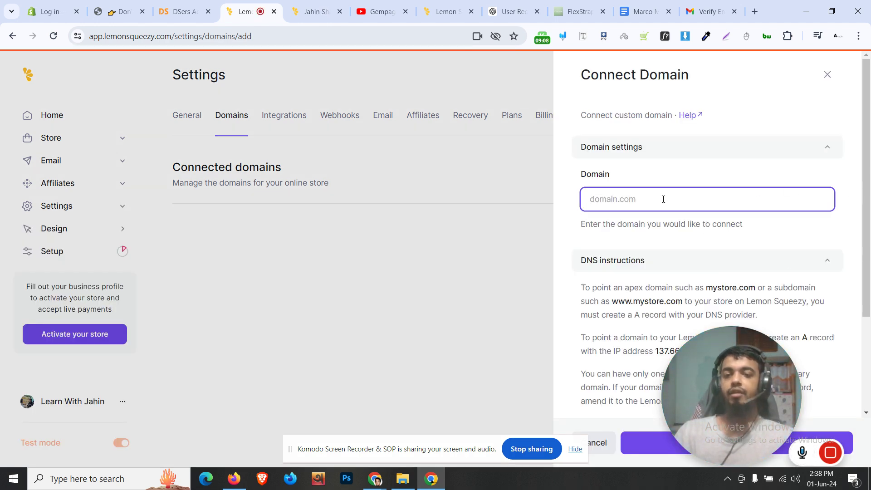
{"action": "scroll", "coordinate": [663, 199], "scroll_direction": "down", "scroll_amount": 3}
Check the storefront address again, then close the Connect Domain panel
{"action": "left_click", "coordinate": [317, 12]}
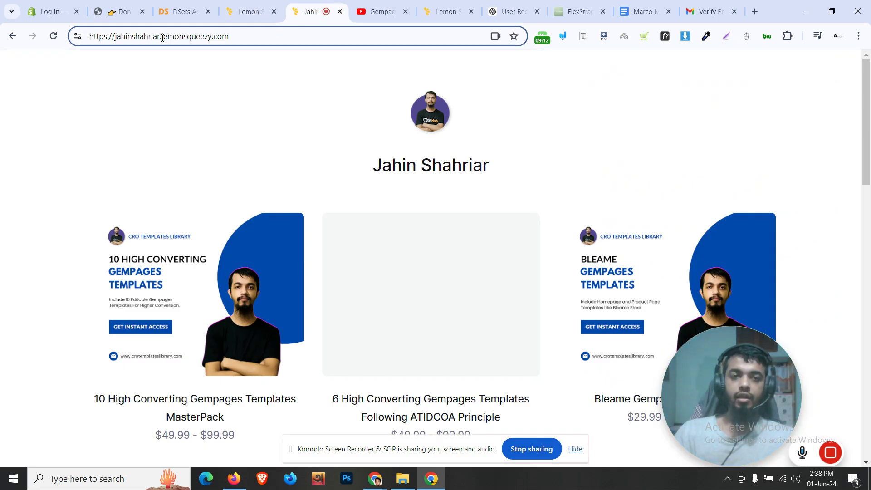
{"action": "left_click_drag", "start_coordinate": [162, 36], "coordinate": [228, 43]}
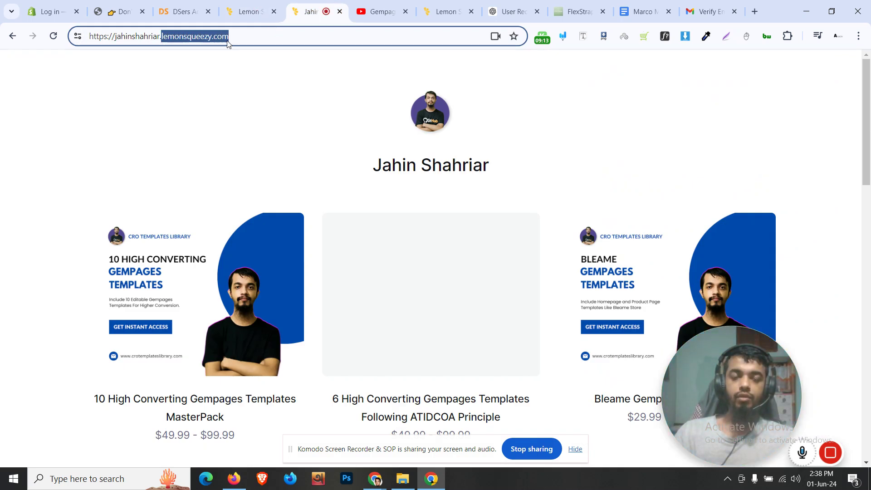
{"action": "left_click", "coordinate": [235, 103]}
{"action": "left_click", "coordinate": [249, 11]}
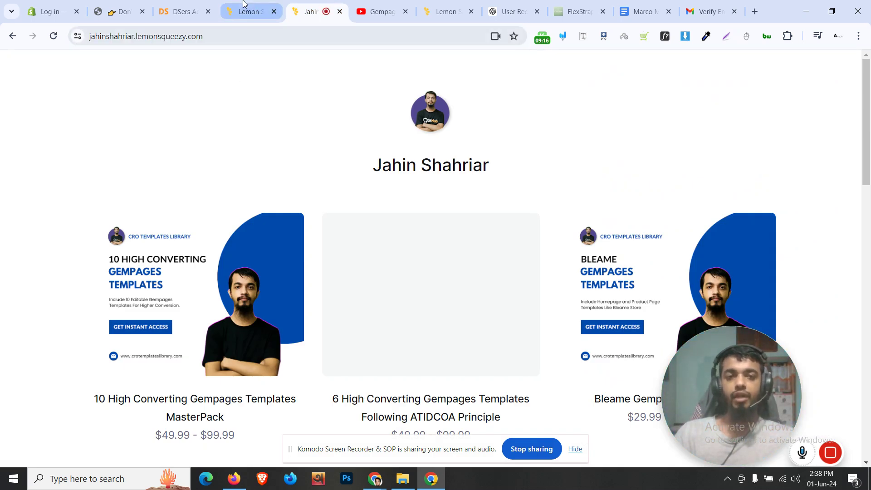
{"action": "scroll", "coordinate": [560, 223], "scroll_direction": "up", "scroll_amount": 3}
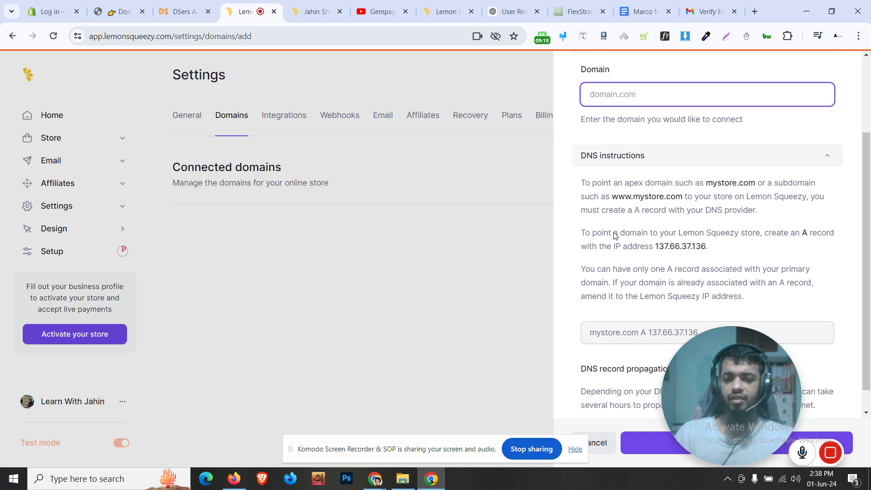
{"action": "left_click", "coordinate": [826, 77]}
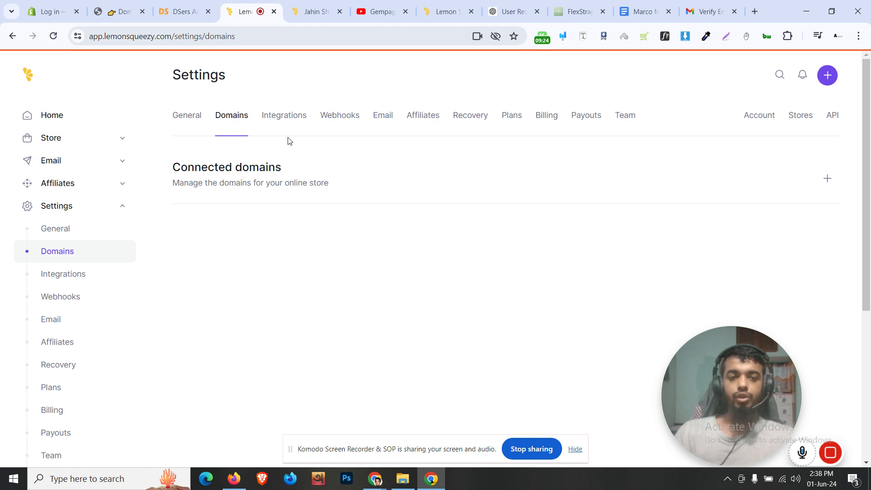
Review the Integrations, Webhooks and Email settings pages
{"action": "left_click", "coordinate": [292, 121]}
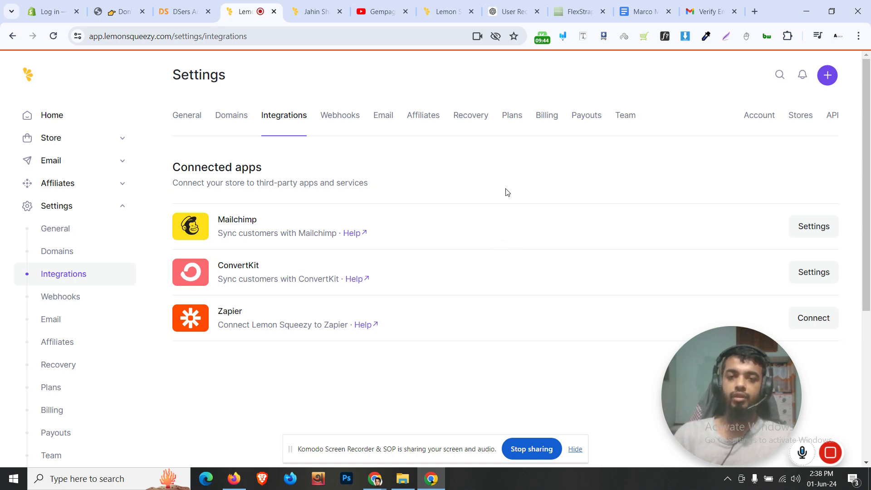
{"action": "left_click", "coordinate": [339, 128]}
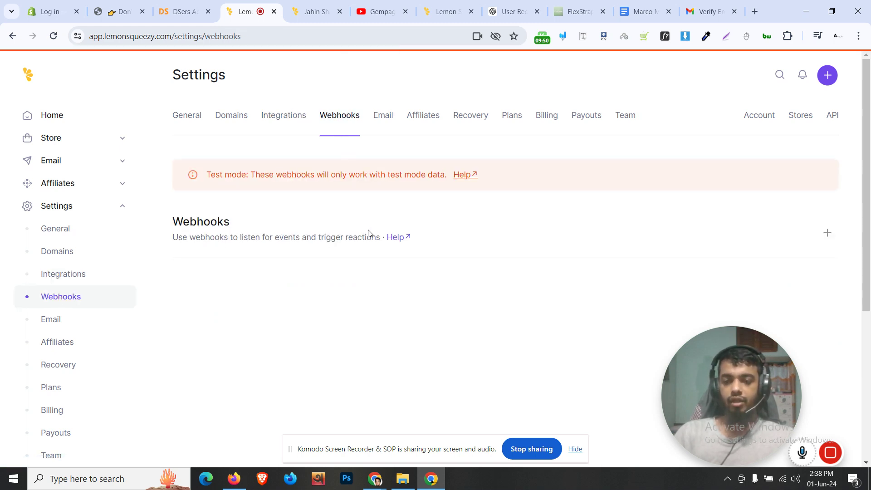
{"action": "left_click", "coordinate": [383, 116]}
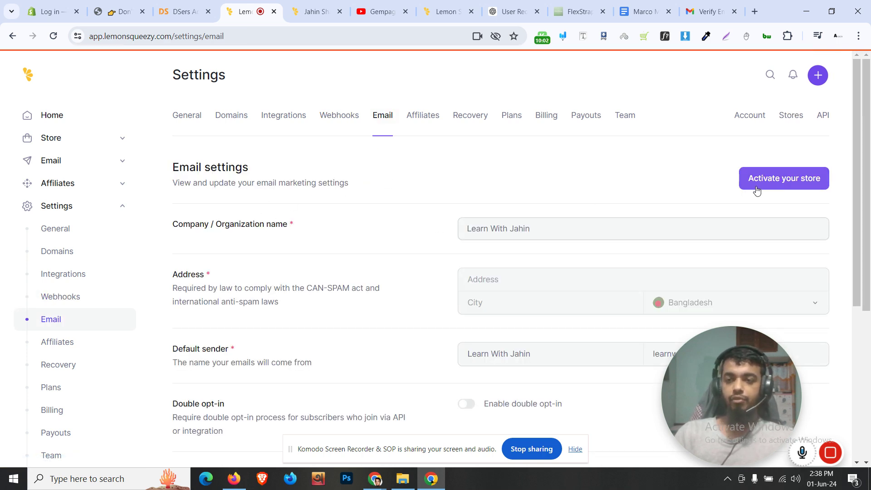
Start the store activation application with Activate your store
{"action": "scroll", "coordinate": [509, 228], "scroll_direction": "down", "scroll_amount": 4}
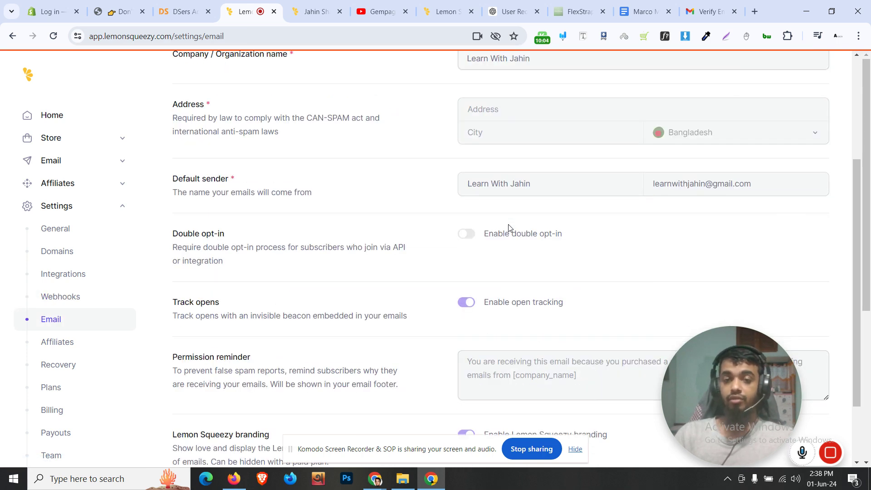
{"action": "scroll", "coordinate": [469, 305], "scroll_direction": "up", "scroll_amount": 4}
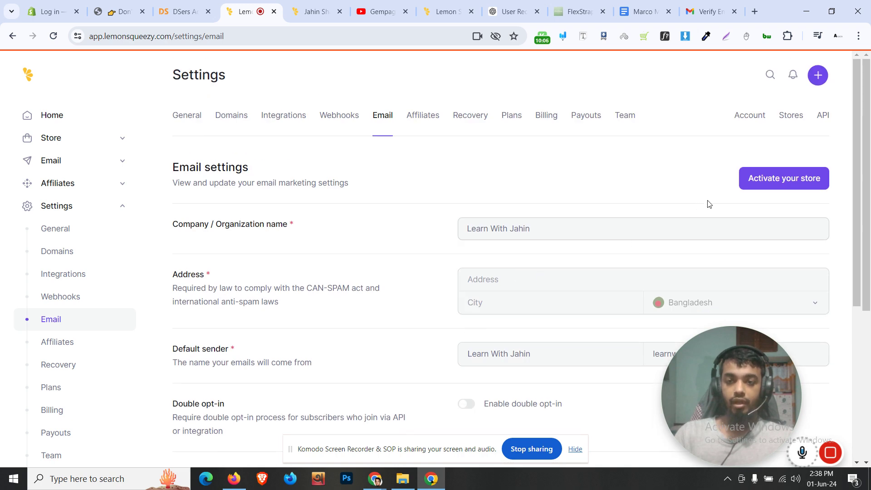
{"action": "left_click", "coordinate": [757, 186]}
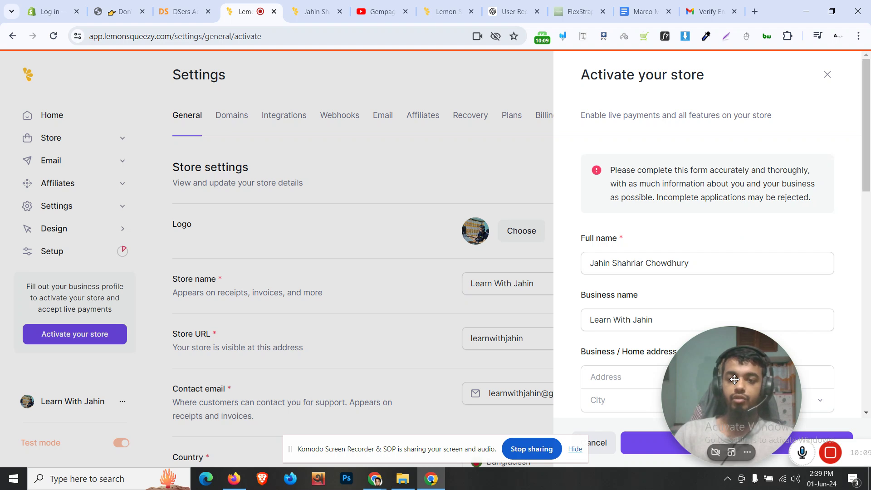
Scroll through all the activation form's questions and back to the top
{"action": "left_click_drag", "start_coordinate": [735, 379], "coordinate": [362, 140]}
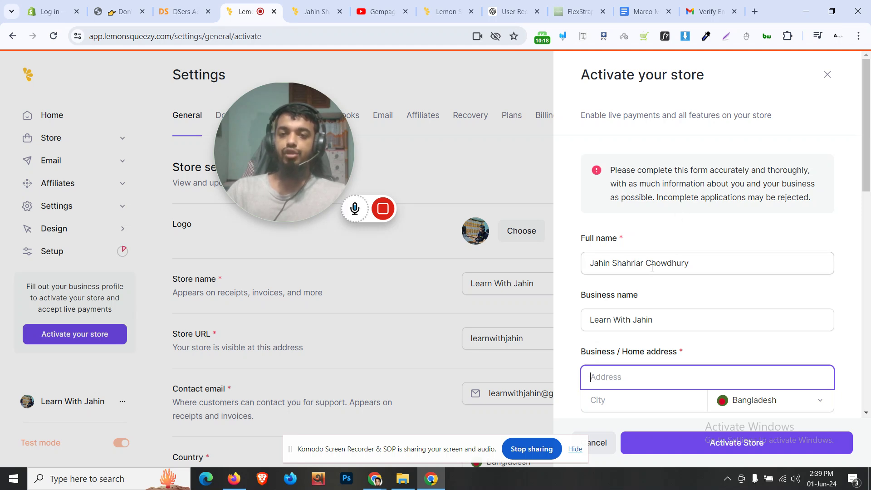
{"action": "scroll", "coordinate": [648, 274], "scroll_direction": "down", "scroll_amount": 3}
{"action": "scroll", "coordinate": [648, 274], "scroll_direction": "down", "scroll_amount": 6}
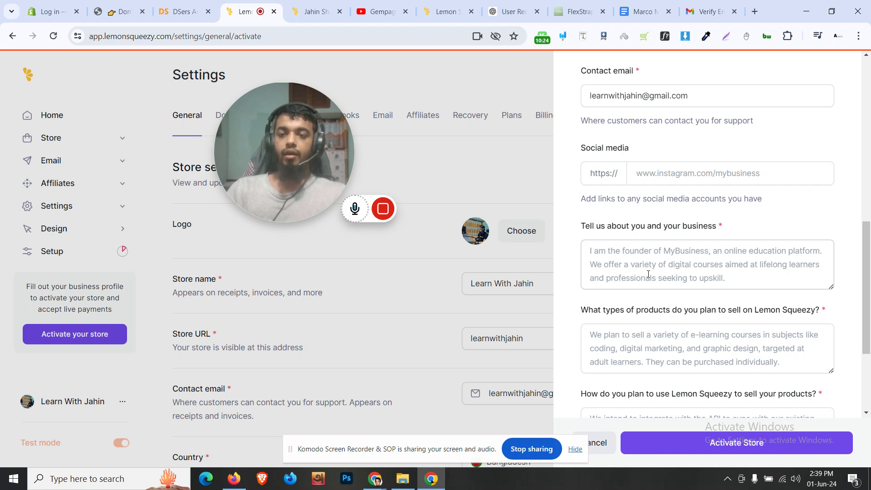
{"action": "scroll", "coordinate": [649, 274], "scroll_direction": "down", "scroll_amount": 1}
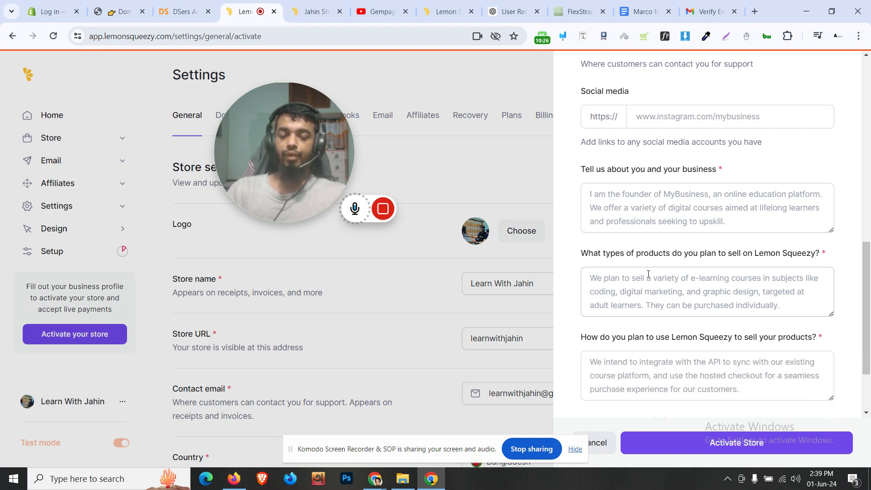
{"action": "left_click_drag", "start_coordinate": [283, 147], "coordinate": [270, 280]}
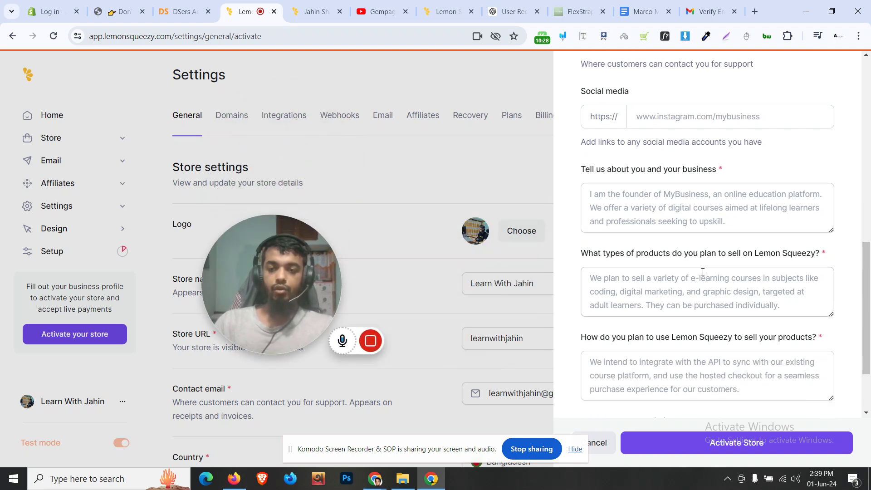
{"action": "scroll", "coordinate": [690, 313], "scroll_direction": "down", "scroll_amount": 2}
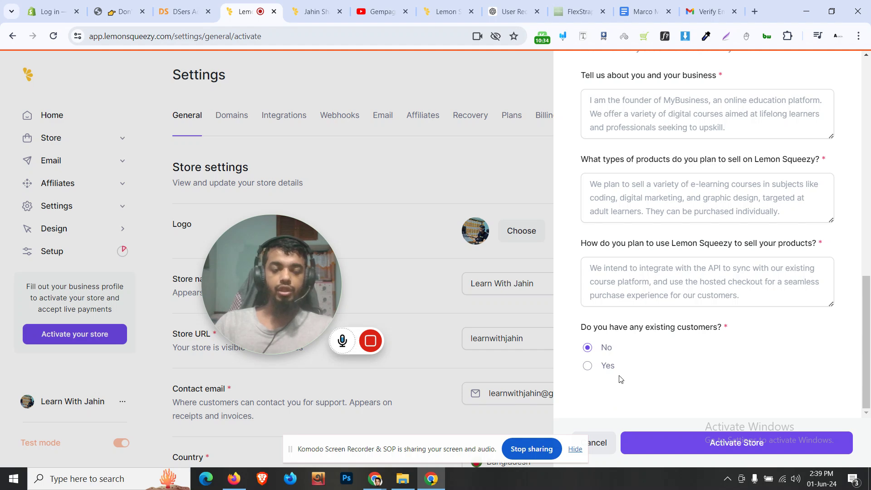
{"action": "scroll", "coordinate": [619, 377], "scroll_direction": "up", "scroll_amount": 15}
{"action": "scroll", "coordinate": [642, 247], "scroll_direction": "down", "scroll_amount": 4}
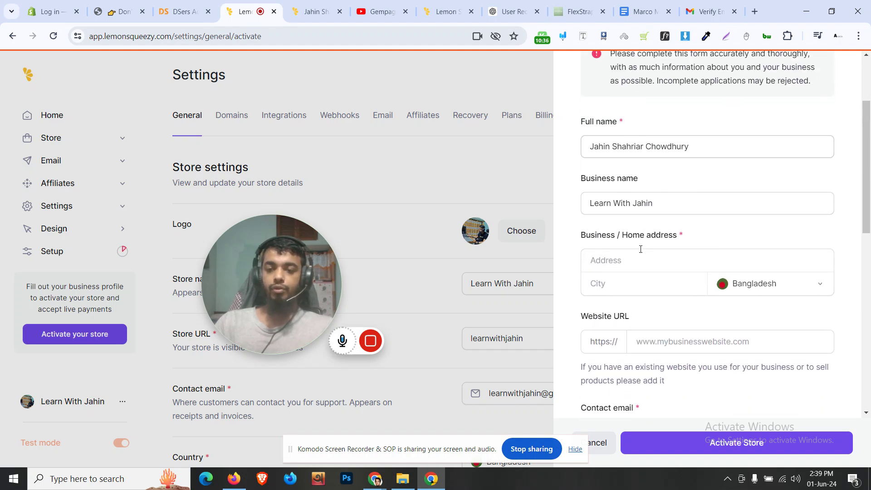
{"action": "scroll", "coordinate": [656, 240], "scroll_direction": "up", "scroll_amount": 3}
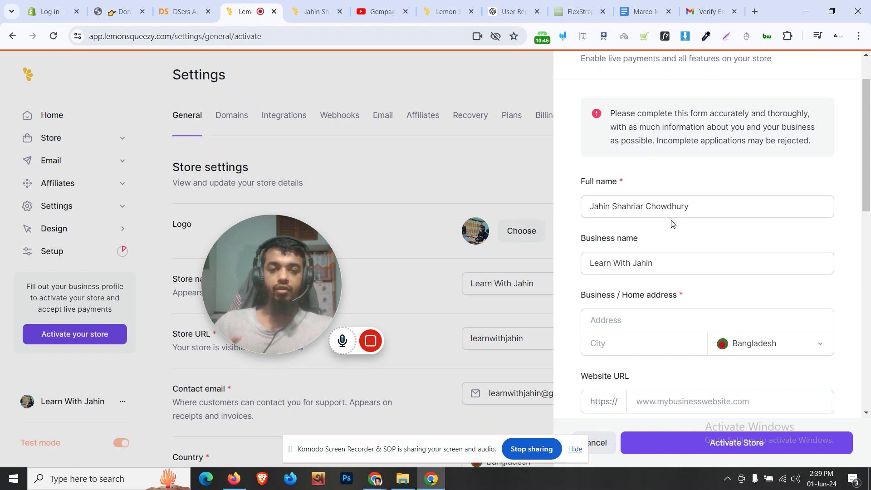
Select and deselect the prefilled full name and business name fields
{"action": "left_click_drag", "start_coordinate": [714, 266], "coordinate": [573, 261]}
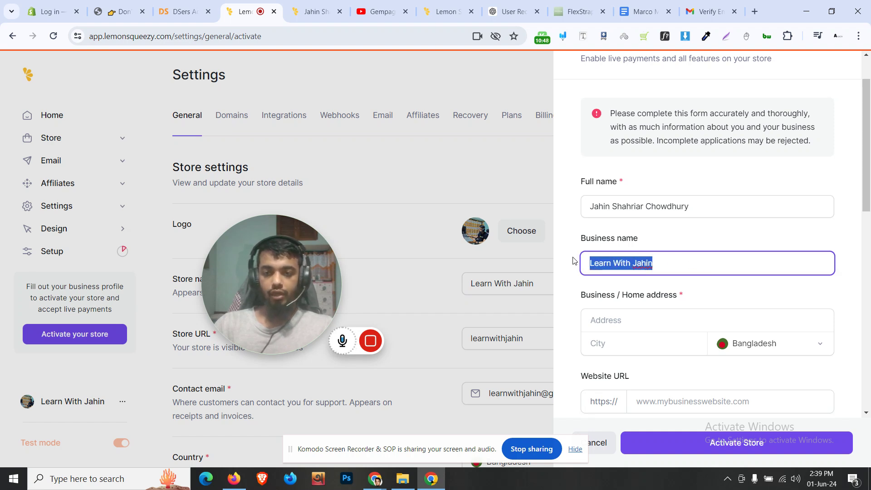
{"action": "left_click", "coordinate": [583, 245]}
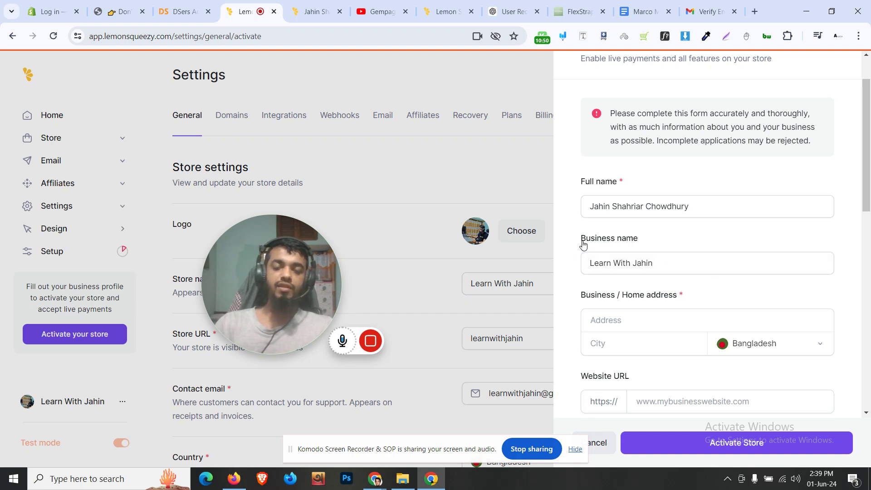
{"action": "left_click_drag", "start_coordinate": [696, 267], "coordinate": [568, 264]}
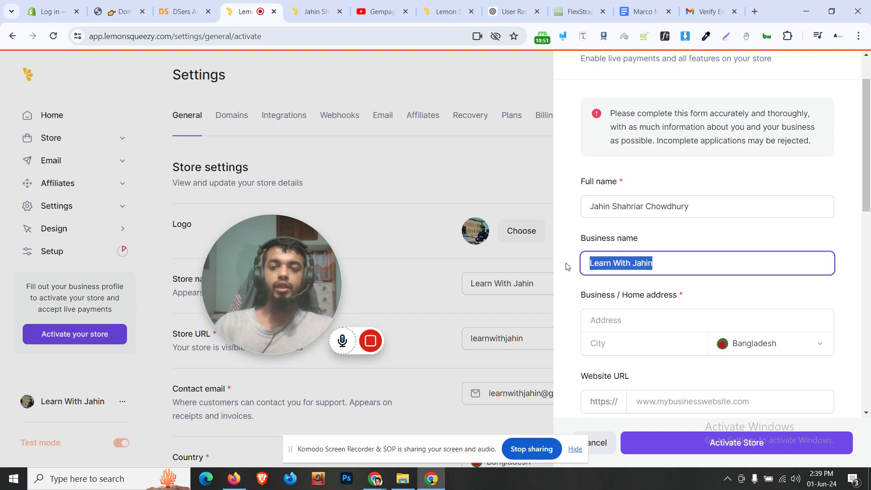
{"action": "left_click", "coordinate": [643, 245]}
{"action": "left_click_drag", "start_coordinate": [739, 206], "coordinate": [584, 206]}
{"action": "left_click", "coordinate": [654, 263]}
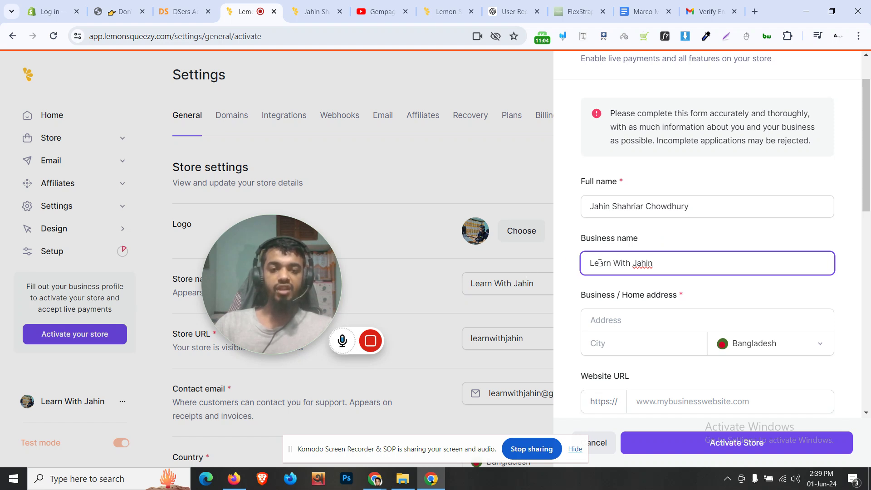
{"action": "left_click_drag", "start_coordinate": [669, 268], "coordinate": [589, 267]}
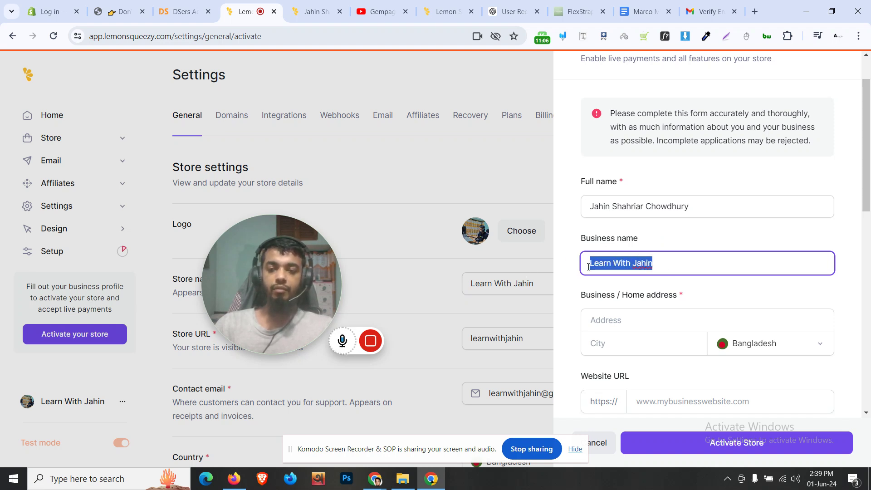
{"action": "left_click", "coordinate": [579, 290]}
Copy the 'Tell us about you and your business' question text
{"action": "scroll", "coordinate": [587, 285], "scroll_direction": "down", "scroll_amount": 1}
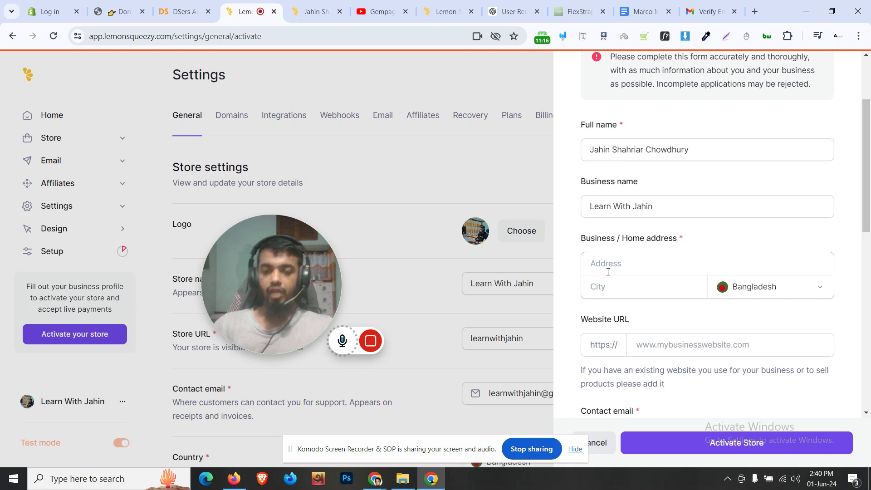
{"action": "scroll", "coordinate": [608, 271], "scroll_direction": "down", "scroll_amount": 3}
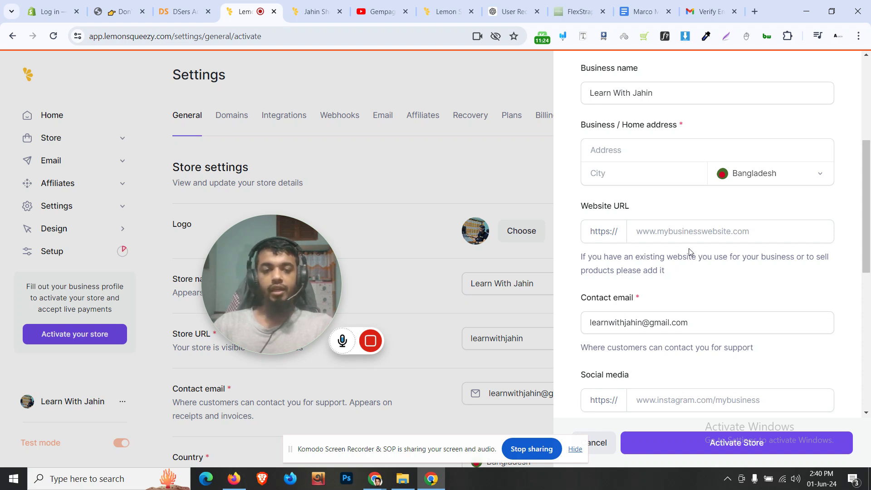
{"action": "scroll", "coordinate": [683, 283], "scroll_direction": "down", "scroll_amount": 1}
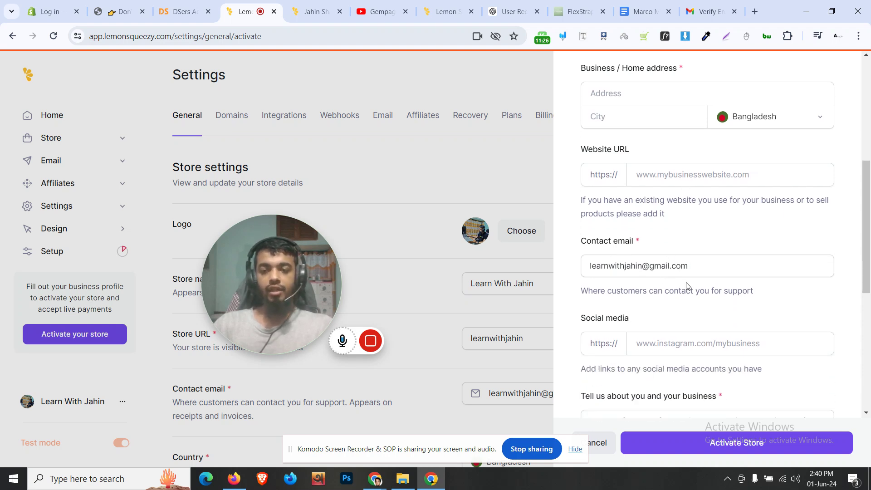
{"action": "scroll", "coordinate": [686, 282], "scroll_direction": "down", "scroll_amount": 1}
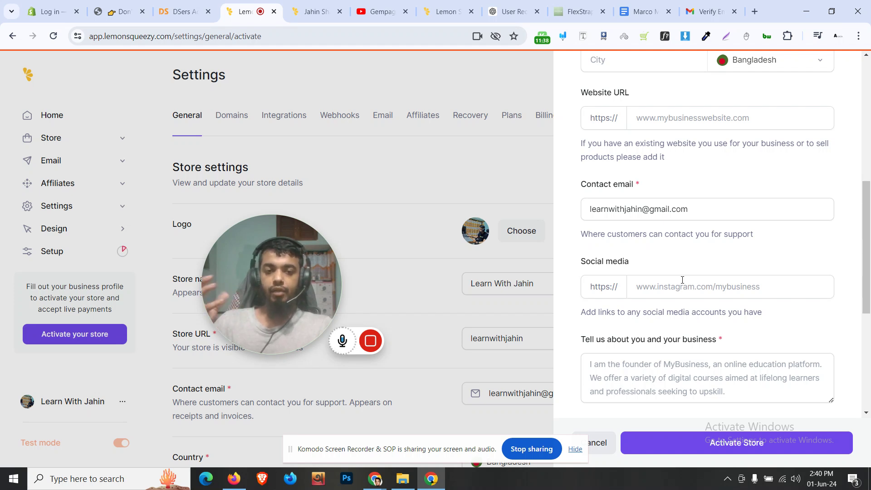
{"action": "scroll", "coordinate": [680, 277], "scroll_direction": "down", "scroll_amount": 1}
{"action": "scroll", "coordinate": [681, 277], "scroll_direction": "down", "scroll_amount": 2}
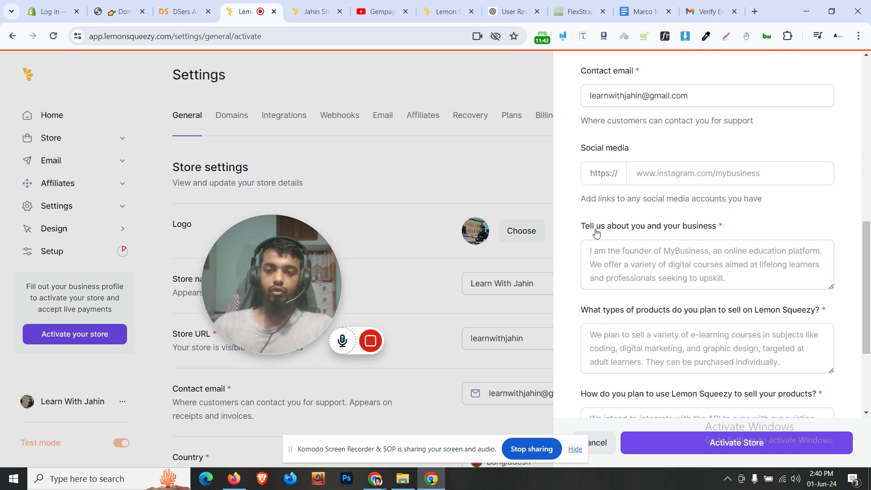
{"action": "left_click_drag", "start_coordinate": [579, 226], "coordinate": [717, 229]}
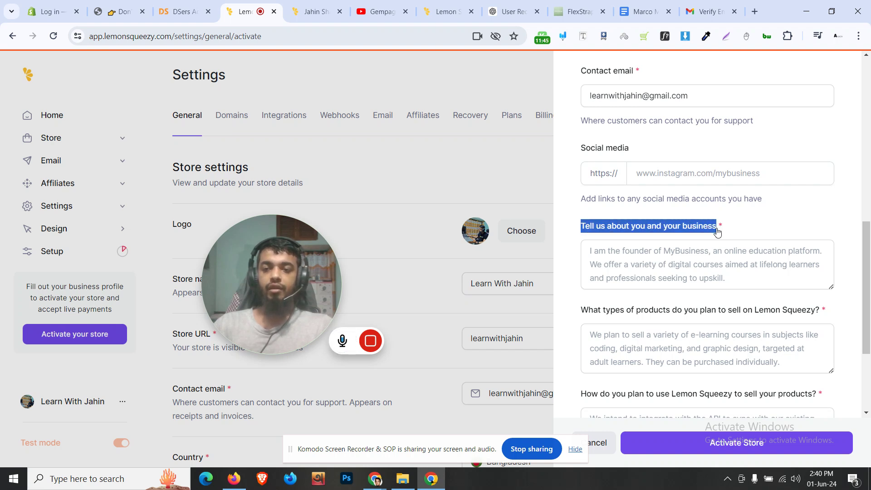
{"action": "right_click", "coordinate": [651, 229]}
{"action": "left_click", "coordinate": [581, 236]}
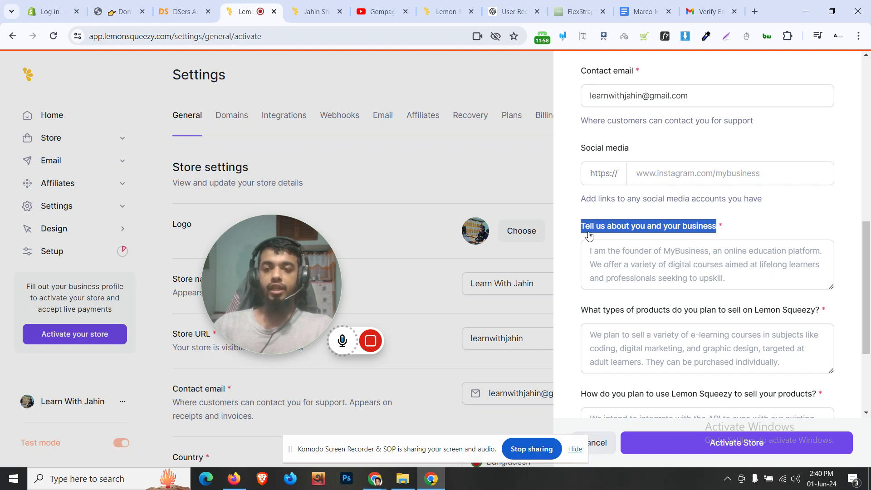
Switch to ChatGPT and start a new blank chat
{"action": "left_click", "coordinate": [504, 11]}
{"action": "left_click_drag", "start_coordinate": [489, 7], "coordinate": [313, 8]}
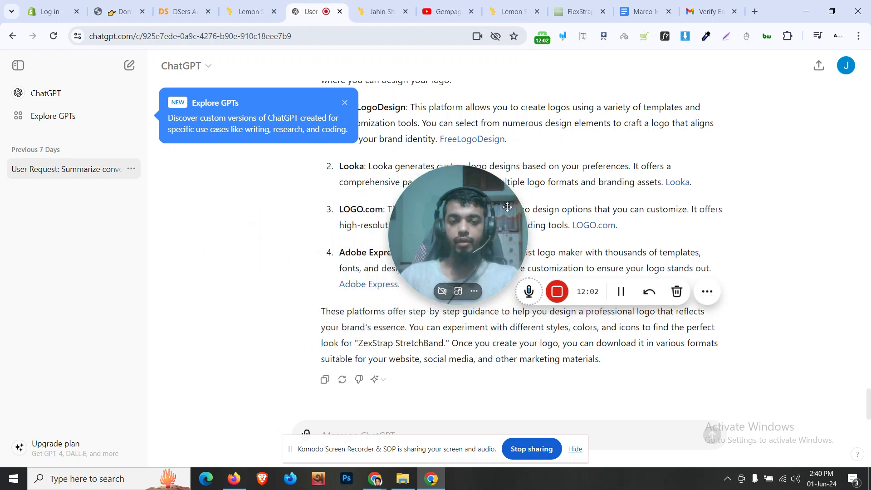
{"action": "scroll", "coordinate": [212, 288], "scroll_direction": "up", "scroll_amount": 10}
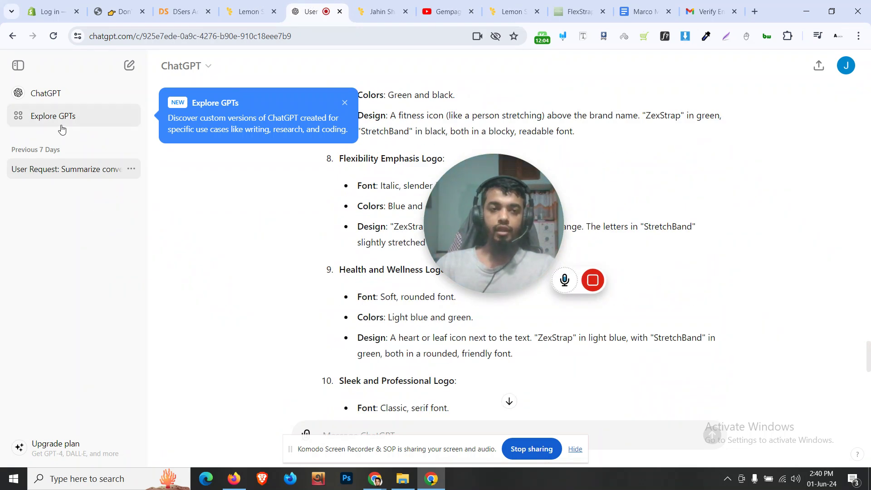
{"action": "left_click", "coordinate": [129, 65]}
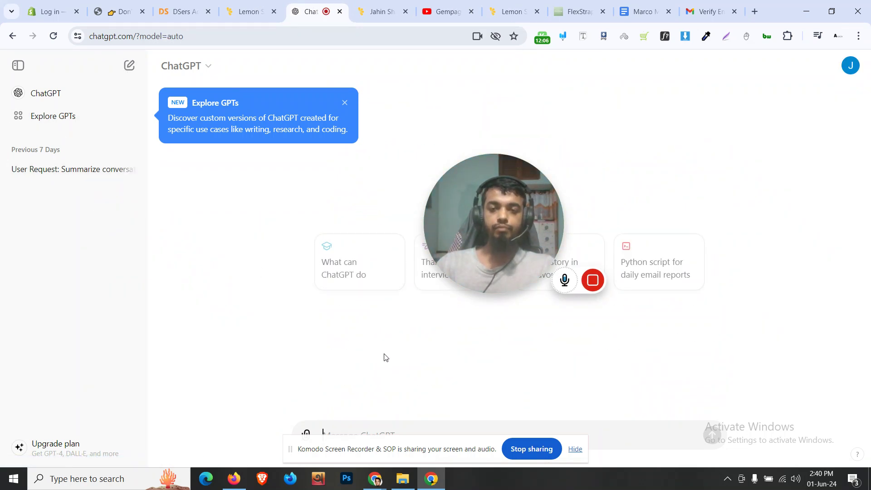
{"action": "left_click_drag", "start_coordinate": [494, 235], "coordinate": [629, 189]}
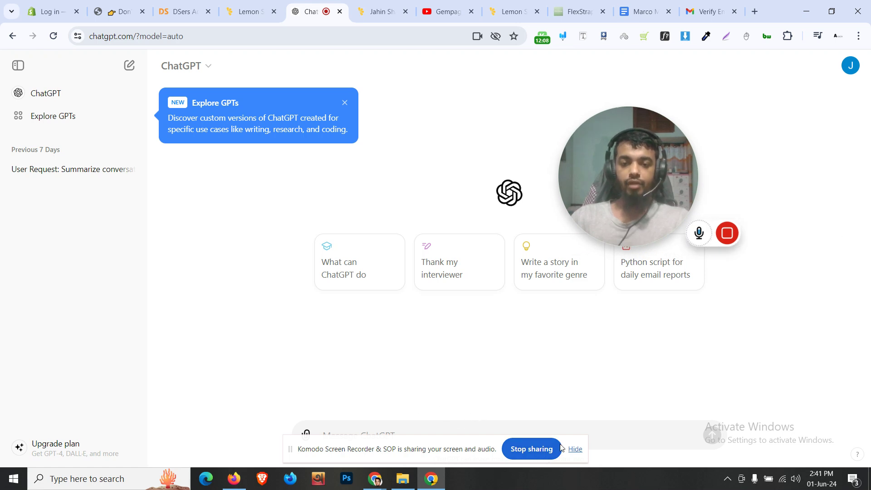
{"action": "left_click", "coordinate": [575, 449]}
Write context: YouTube Shopify creator selling Shopify templates via Lemon Squeezy internationally
{"action": "left_click", "coordinate": [401, 434]}
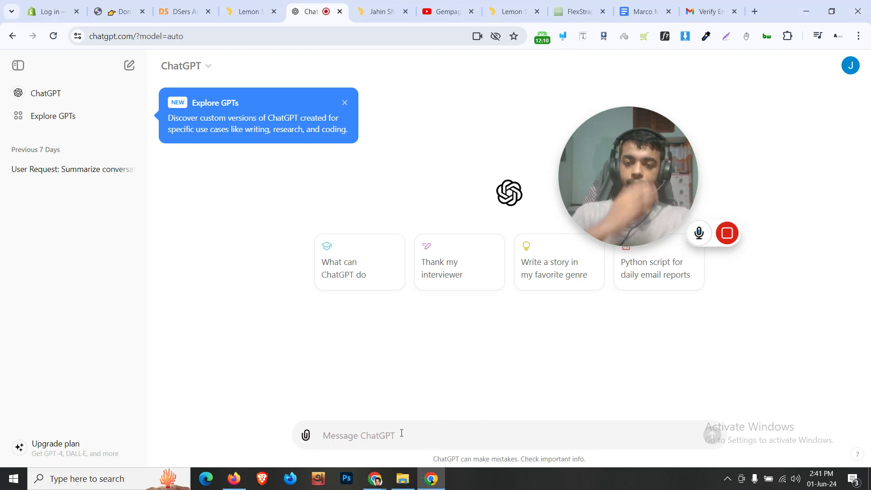
{"action": "key", "text": "ctrl+v"}
{"action": "type", "text": ", m"}
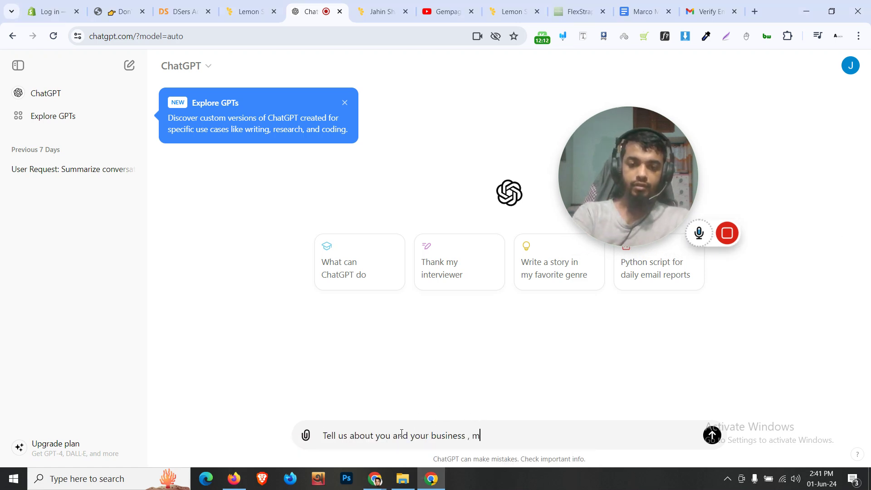
{"action": "type", "text": "y name is "}
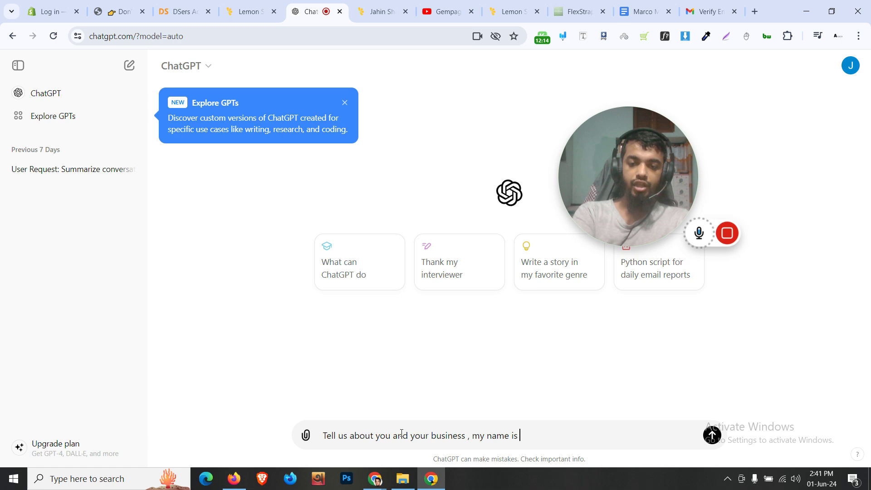
{"action": "type", "text": "jahin , and i am opening an"}
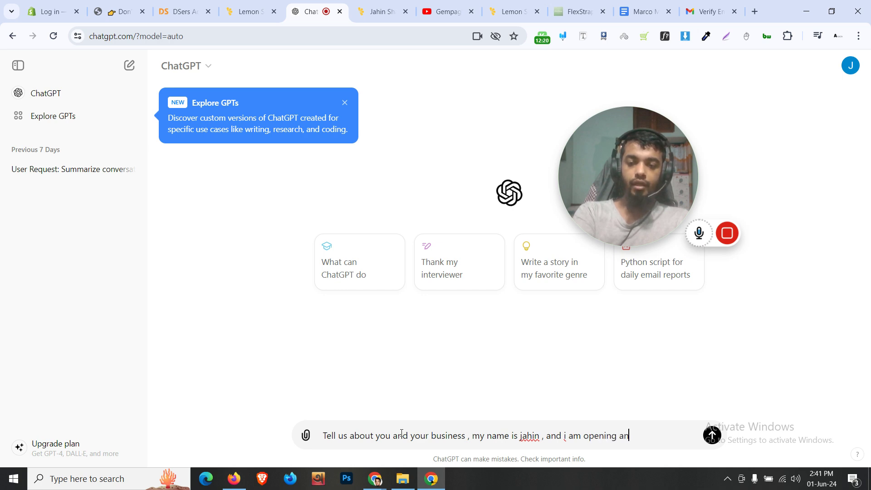
{"action": "type", "text": " account in lemon squeezy , i"}
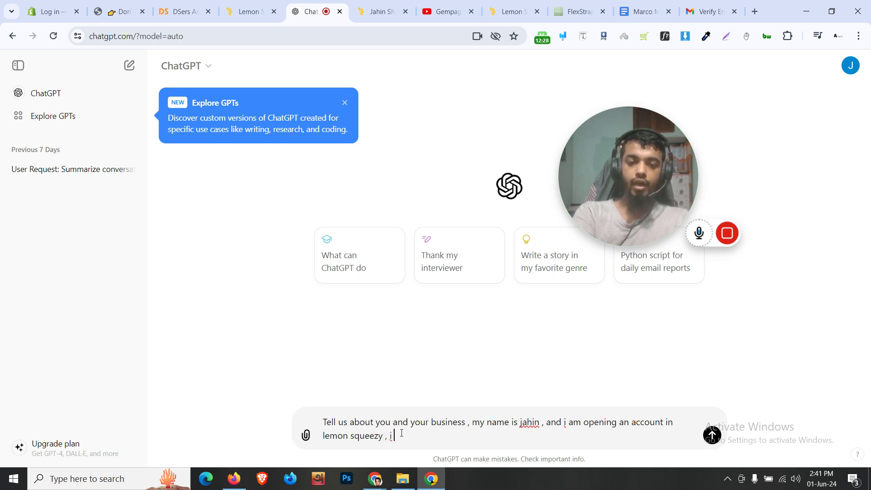
{"action": "type", "text": " aake content arou"}
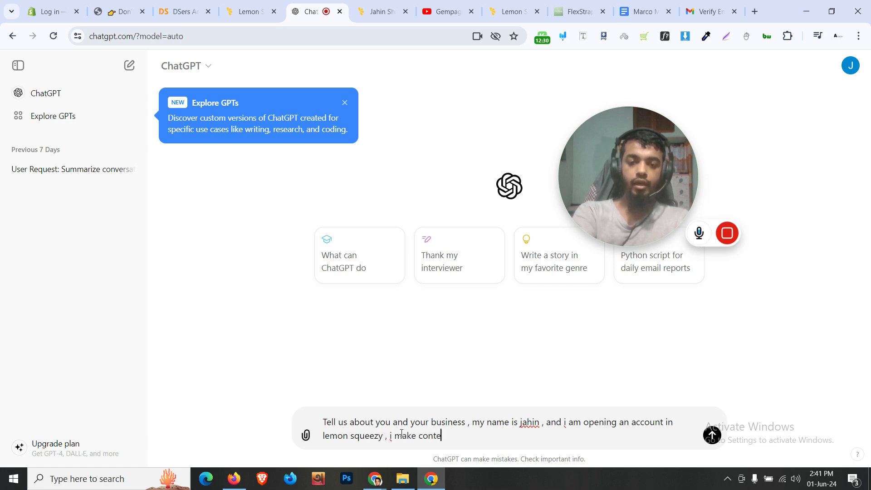
{"action": "key", "text": "BackSpace"}
{"action": "key", "text": "BackSpace"}
{"action": "key", "text": "BackSpace"}
{"action": "type", "text": "b"}
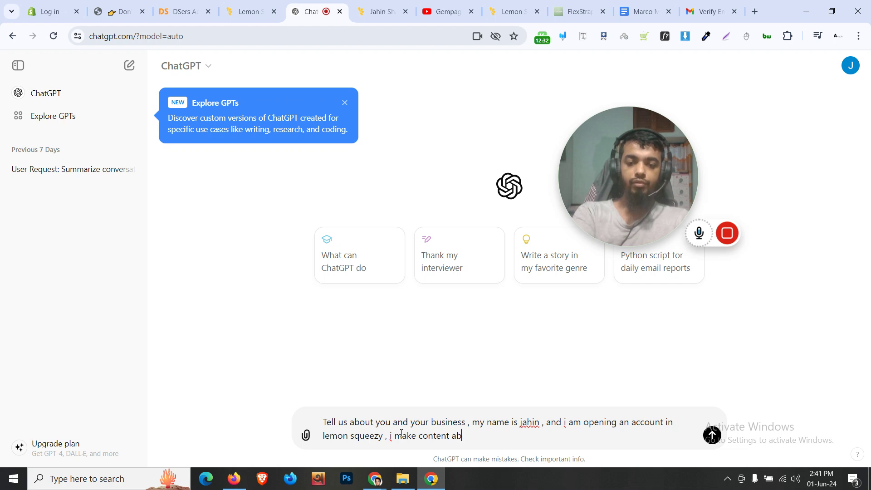
{"action": "type", "text": "out shopify "}
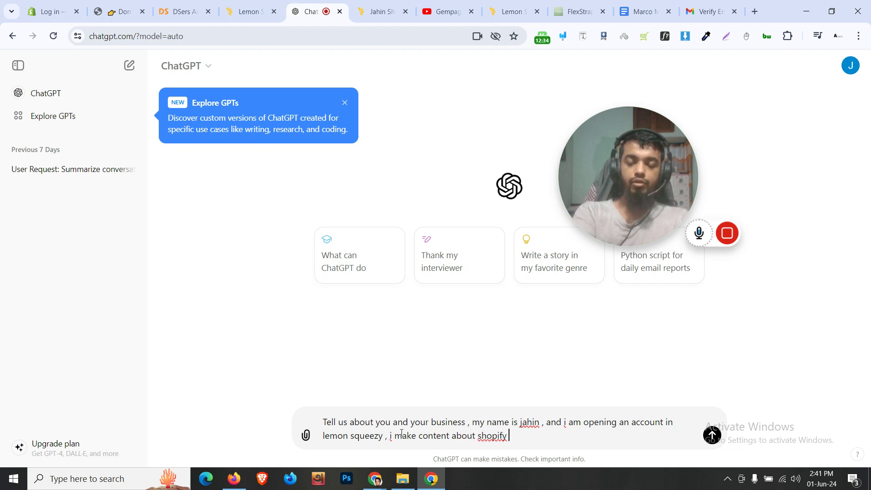
{"action": "type", "text": "in youtube"}
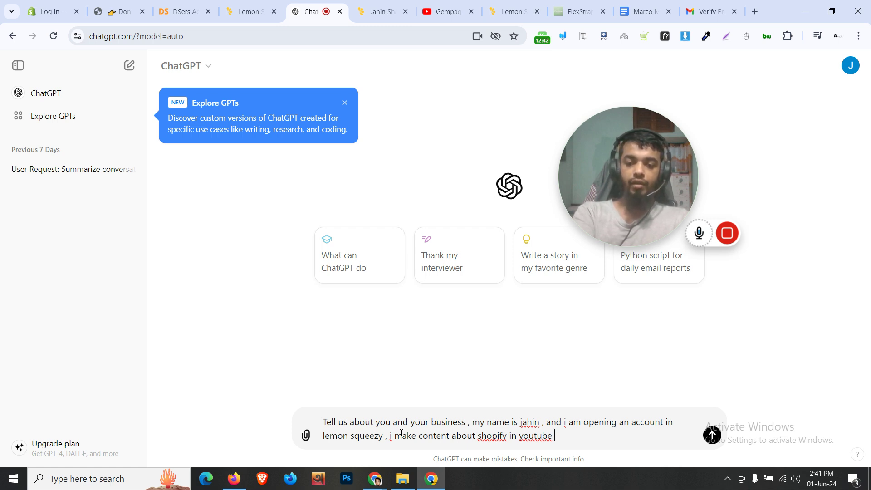
{"action": "type", "text": ", now i want to sell"}
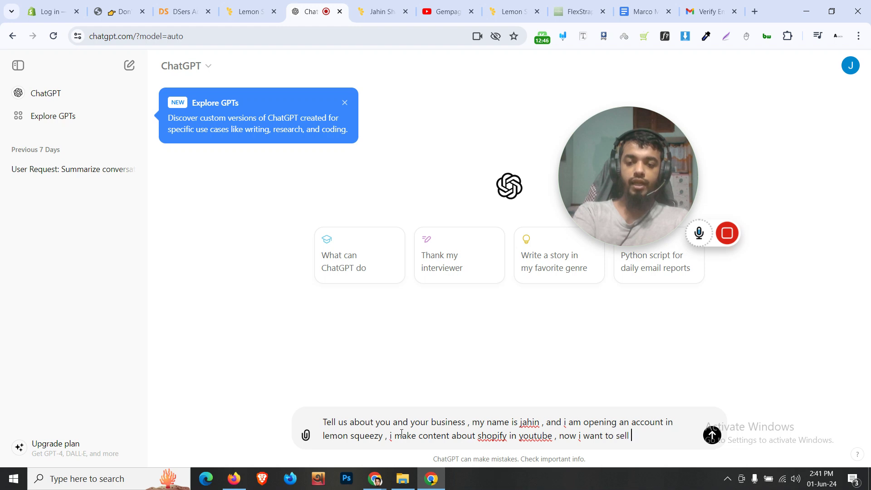
{"action": "type", "text": " shopify templates s"}
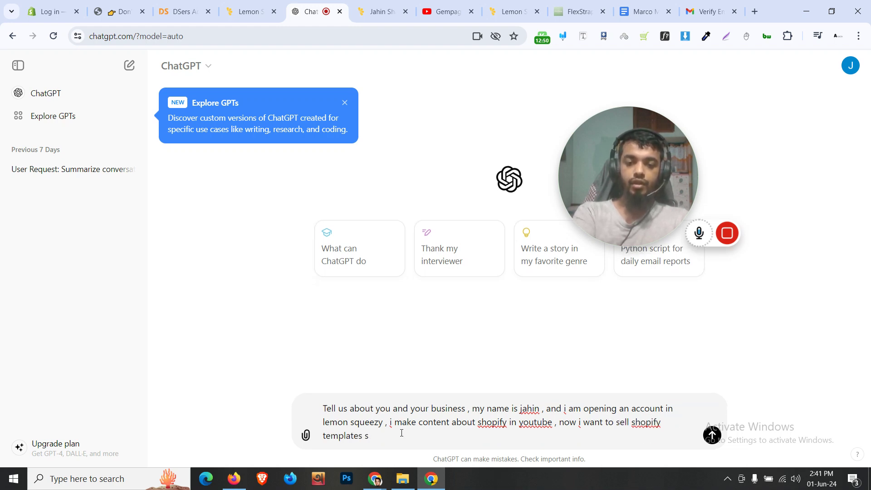
{"action": "type", "text": "uusn"}
{"action": "type", "text": "ng lemon s"}
{"action": "type", "text": "q"}
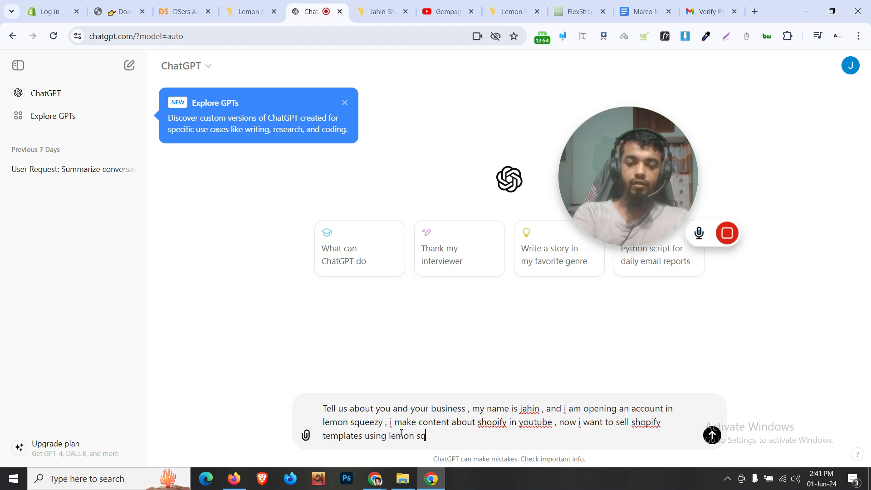
{"action": "type", "text": "iee"}
{"action": "key", "text": "BackSpace"}
{"action": "key", "text": "BackSpace"}
{"action": "type", "text": "eezy"}
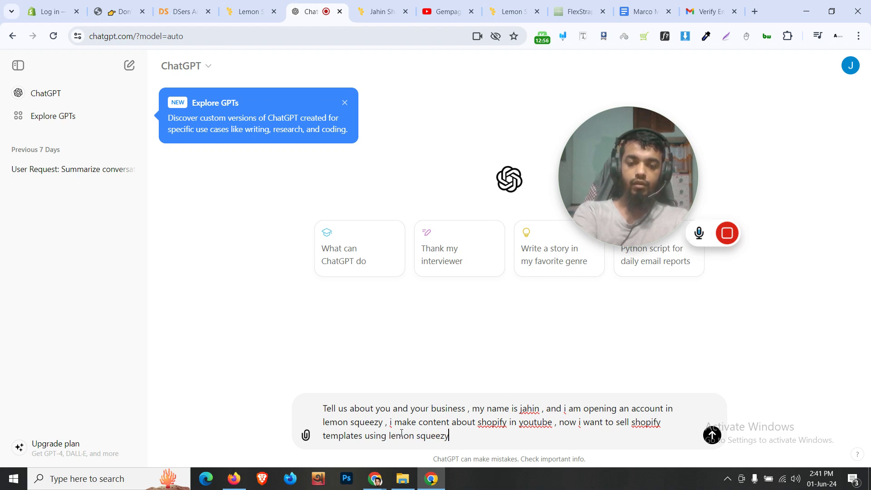
{"action": "type", "text": " for my international "}
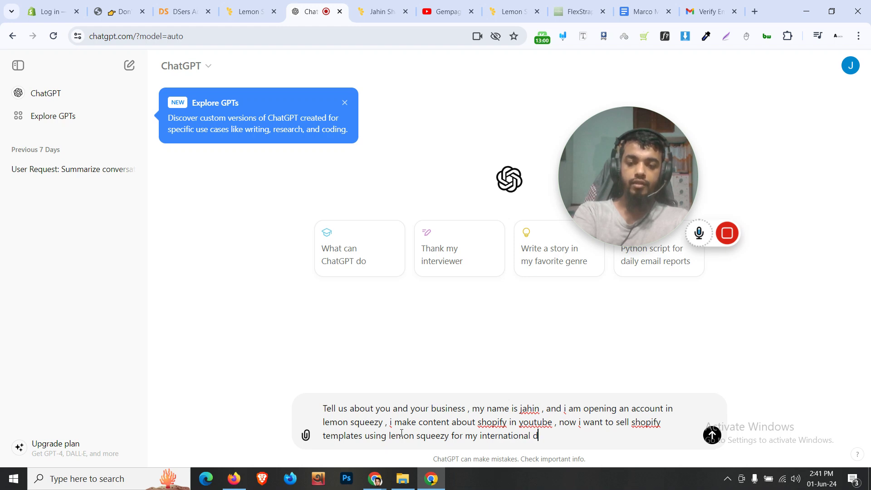
{"action": "type", "text": "audience."}
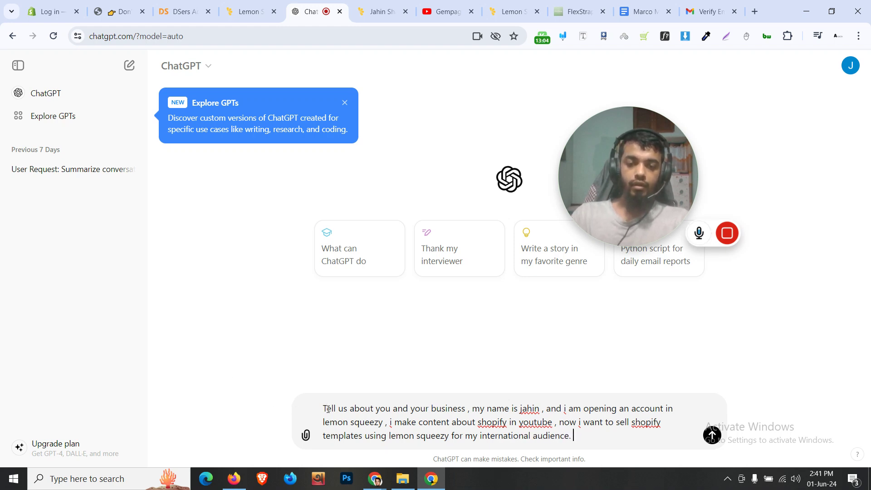
Ask it to write 'Tell us about you and your business' in 200 organized words, and send
{"action": "left_click_drag", "start_coordinate": [326, 408], "coordinate": [472, 410]}
{"action": "key", "text": "ctrl+c"}
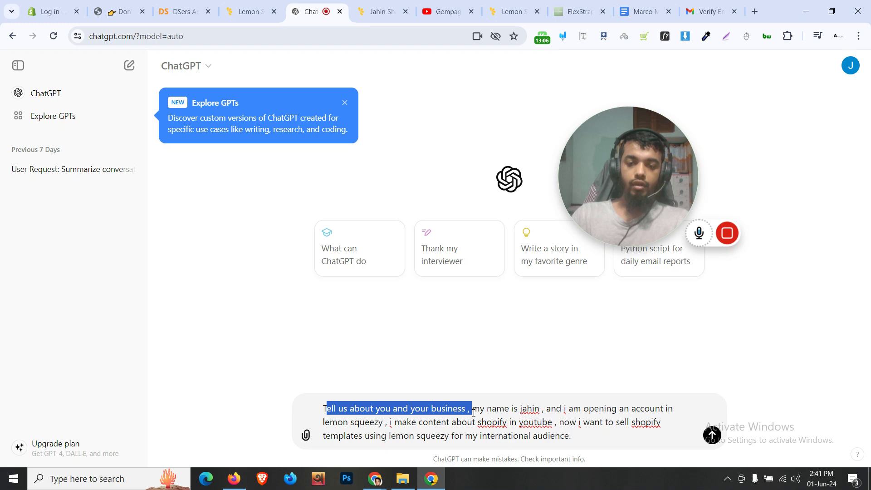
{"action": "key", "text": "BackSpace"}
{"action": "key", "text": "BackSpace"}
{"action": "left_click", "coordinate": [464, 436]}
{"action": "type", "text": "now w"}
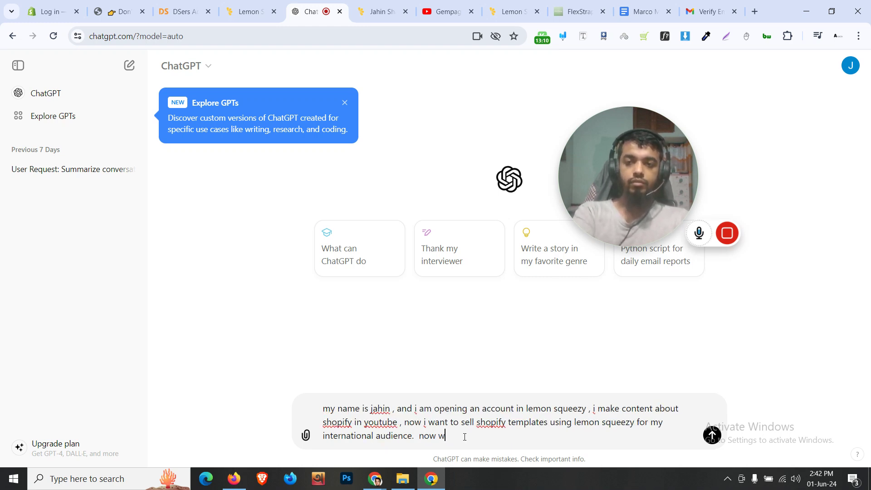
{"action": "type", "text": "rite"}
{"action": "key", "text": "ctrl+v"}
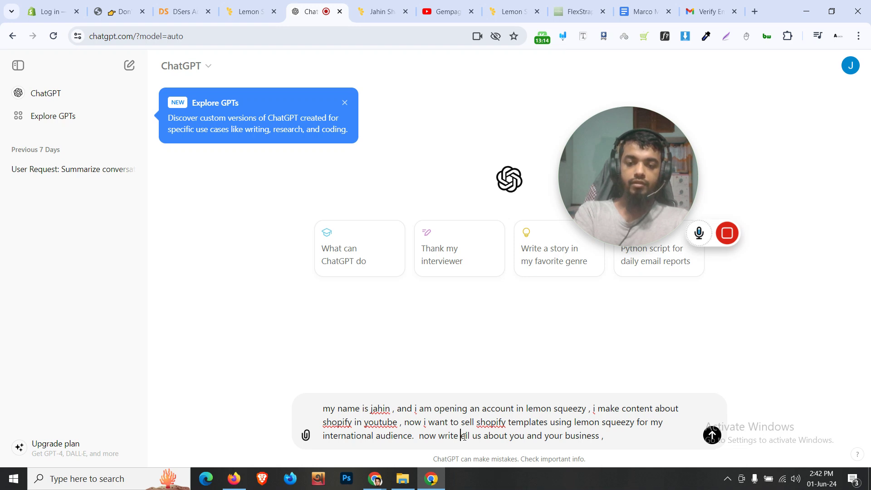
{"action": "type", "text": "t"}
{"action": "key", "text": "BackSpace"}
{"action": "key", "text": "BackSpace"}
{"action": "key", "text": "BackSpace"}
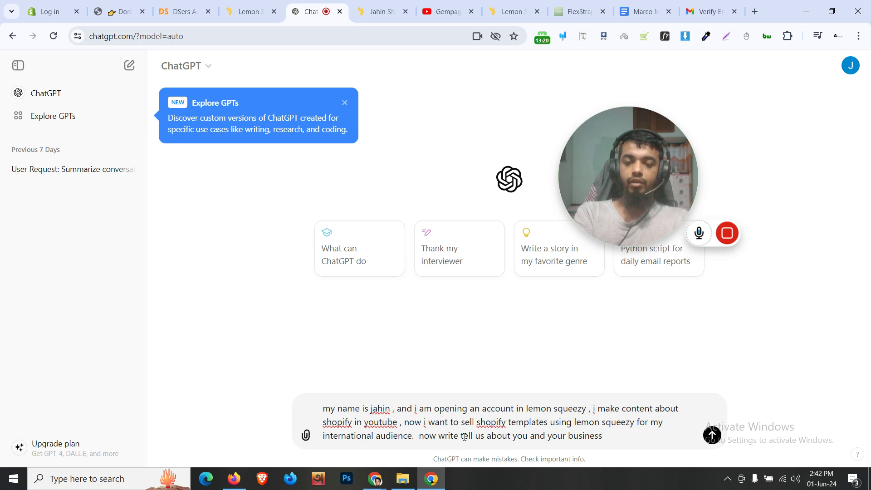
{"action": "type", "text": "for me "}
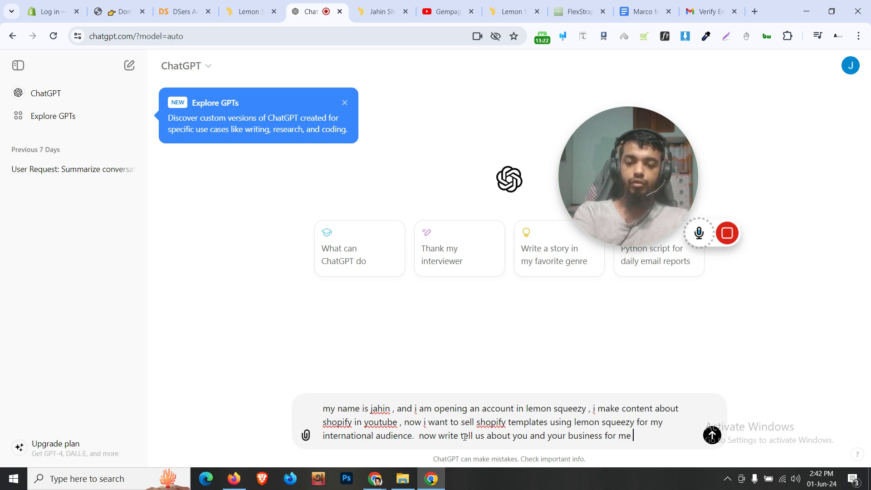
{"action": "type", "text": "within 200 wo"}
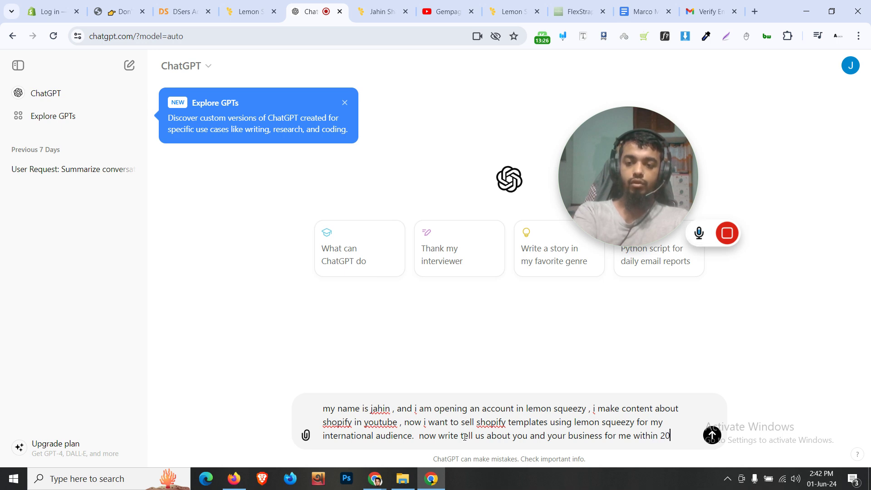
{"action": "key", "text": "BackSpace"}
{"action": "key", "text": "BackSpace"}
{"action": "type", "text": "words in "}
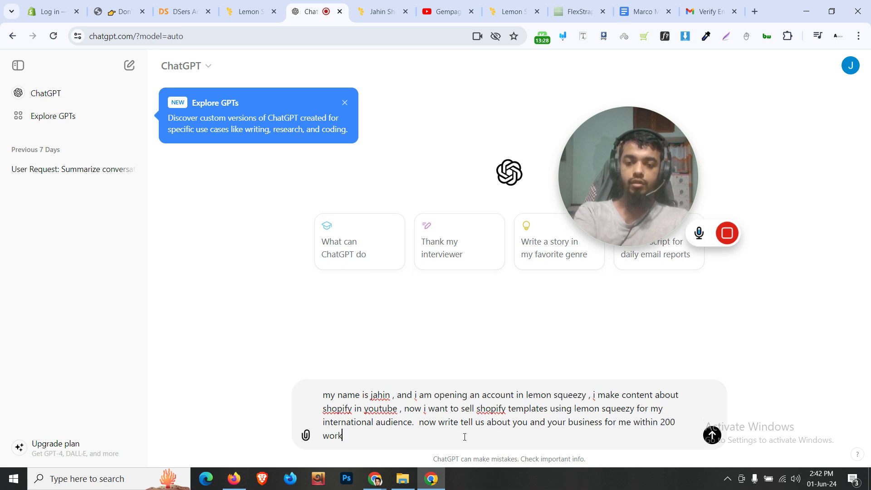
{"action": "type", "text": "an or"}
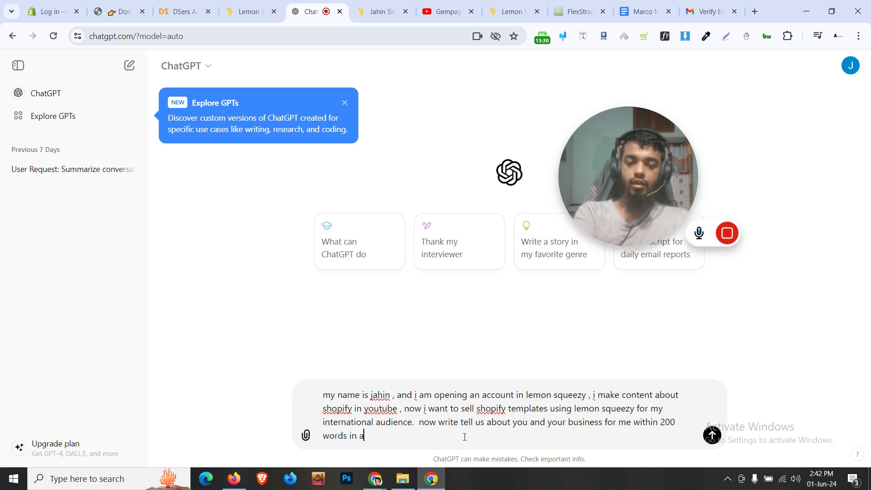
{"action": "type", "text": "nized way"}
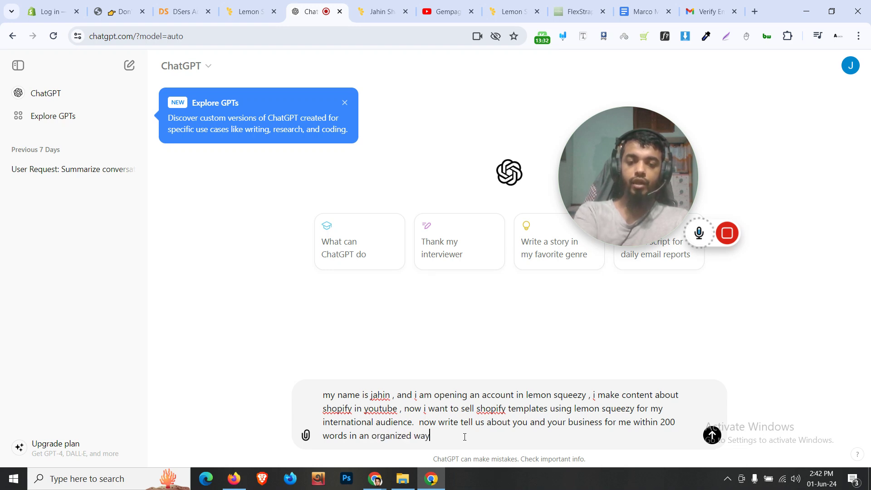
{"action": "key", "text": "Return"}
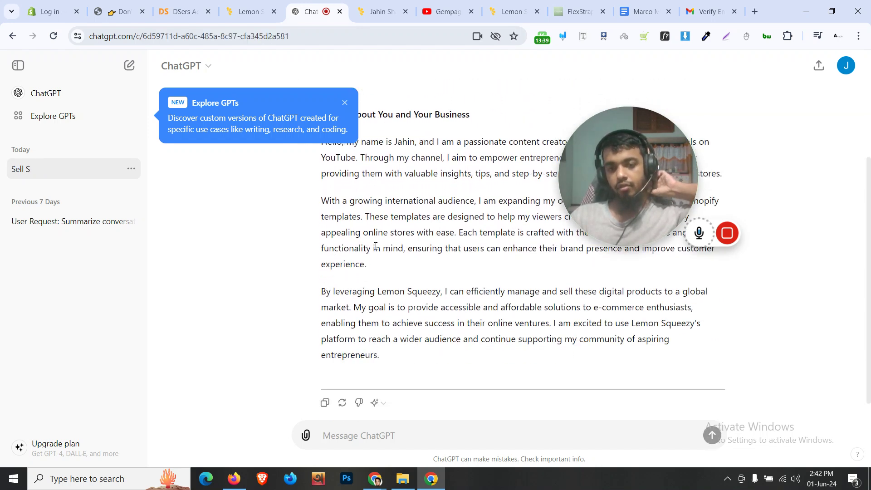
Select all three paragraphs of ChatGPT's generated business description
{"action": "left_click_drag", "start_coordinate": [386, 339], "coordinate": [323, 193]}
{"action": "scroll", "coordinate": [323, 193], "scroll_direction": "up", "scroll_amount": 3}
{"action": "scroll", "coordinate": [381, 372], "scroll_direction": "down", "scroll_amount": 1}
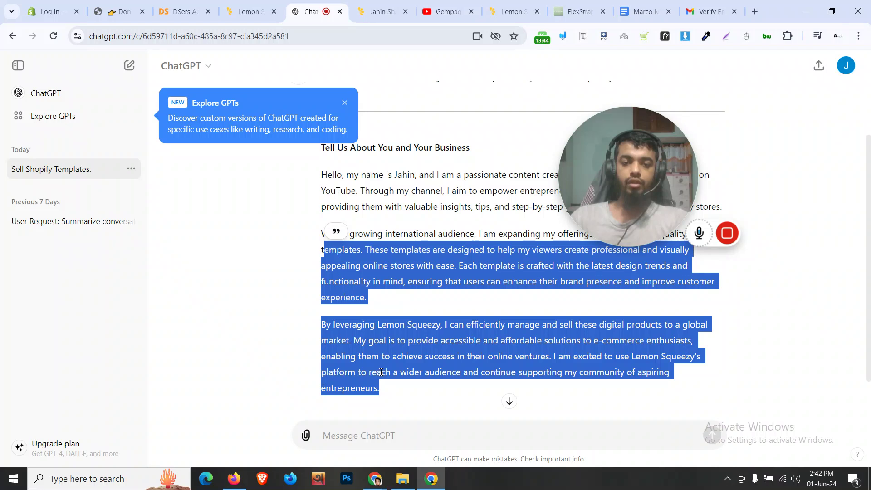
{"action": "left_click_drag", "start_coordinate": [386, 388], "coordinate": [323, 175]}
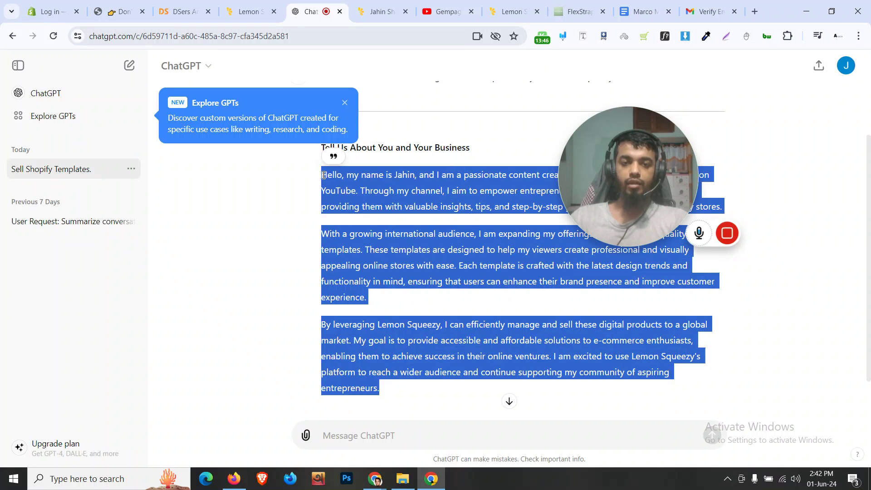
Paste the generated description into 'Tell us about you and your business'
{"action": "left_click", "coordinate": [248, 11]}
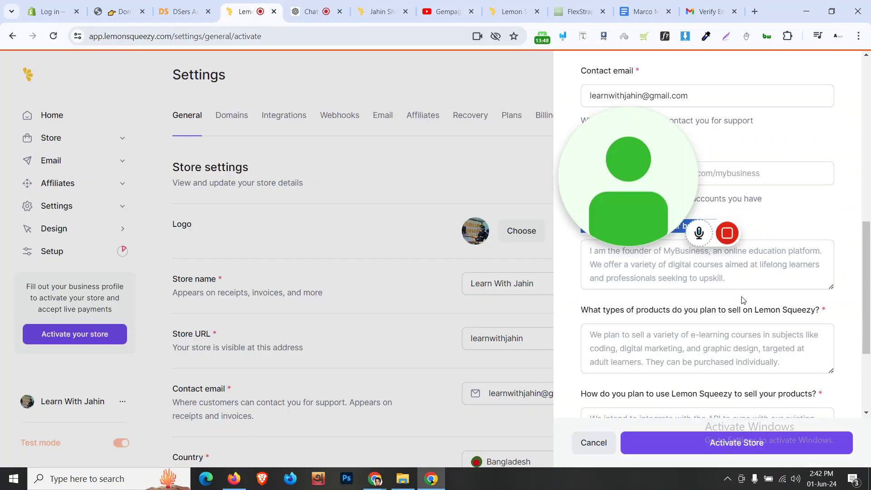
{"action": "left_click", "coordinate": [660, 254]}
{"action": "key", "text": "ctrl+v"}
{"action": "scroll", "coordinate": [661, 256], "scroll_direction": "up", "scroll_amount": 3}
List '- Shopify Templates - Online Courses' as the planned products
{"action": "left_click", "coordinate": [678, 335]}
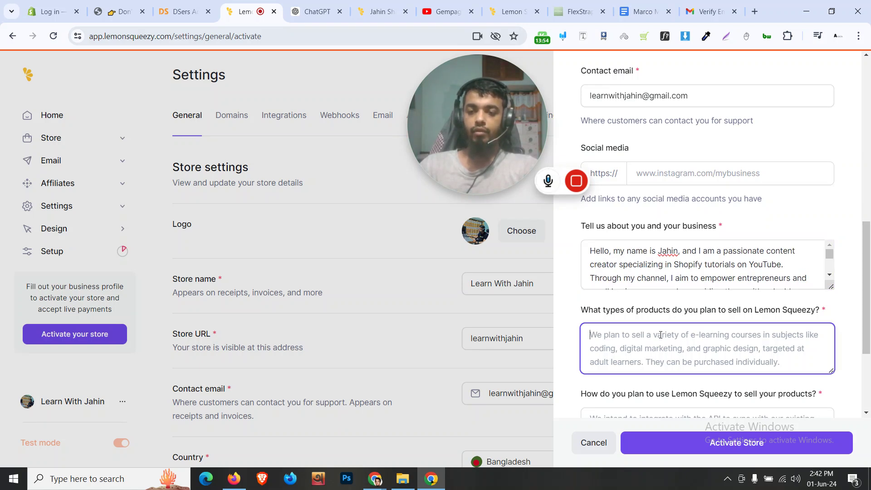
{"action": "type", "text": "-"}
{"action": "type", "text": " Shopify Tem"}
{"action": "type", "text": "plates - Online "}
{"action": "type", "text": "Courses"}
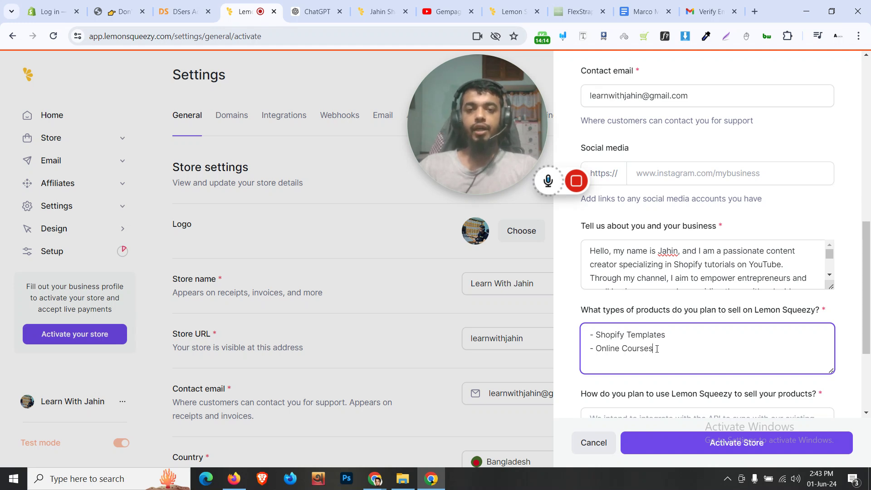
{"action": "scroll", "coordinate": [657, 349], "scroll_direction": "down", "scroll_amount": 1}
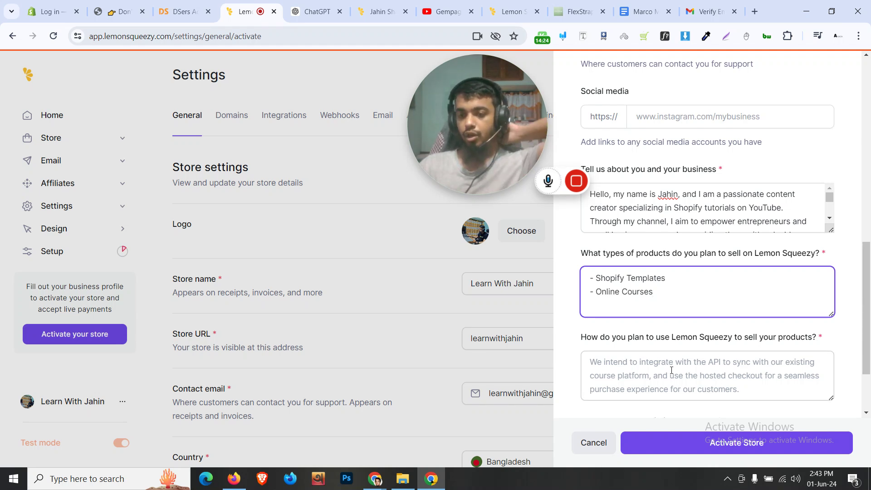
Answer that the YouTube channel audience will be sent to Lemon Squeezy checkout for instant product access
{"action": "scroll", "coordinate": [671, 369], "scroll_direction": "down", "scroll_amount": 2}
{"action": "scroll", "coordinate": [670, 370], "scroll_direction": "up", "scroll_amount": 1}
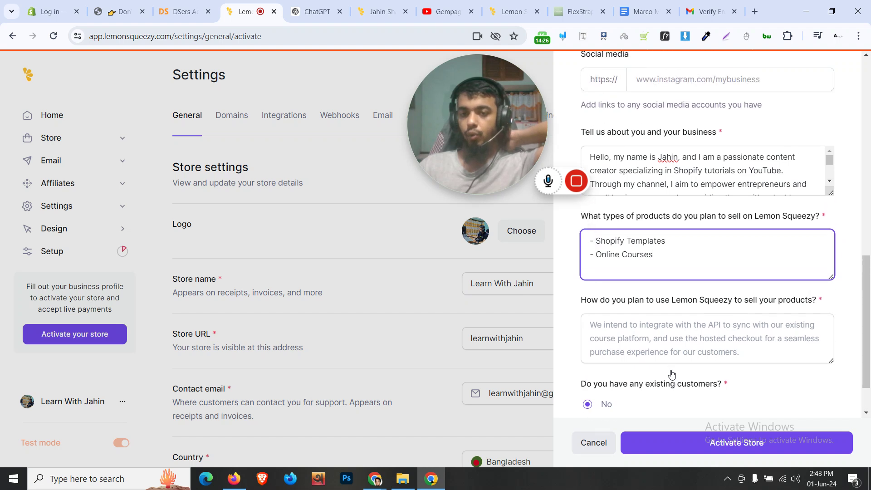
{"action": "left_click", "coordinate": [681, 352]}
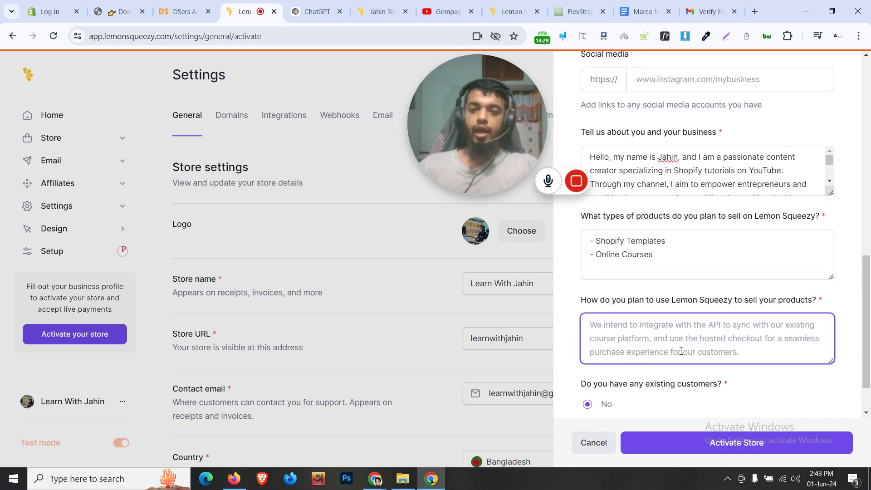
{"action": "type", "text": "I will drive my audience from yo"}
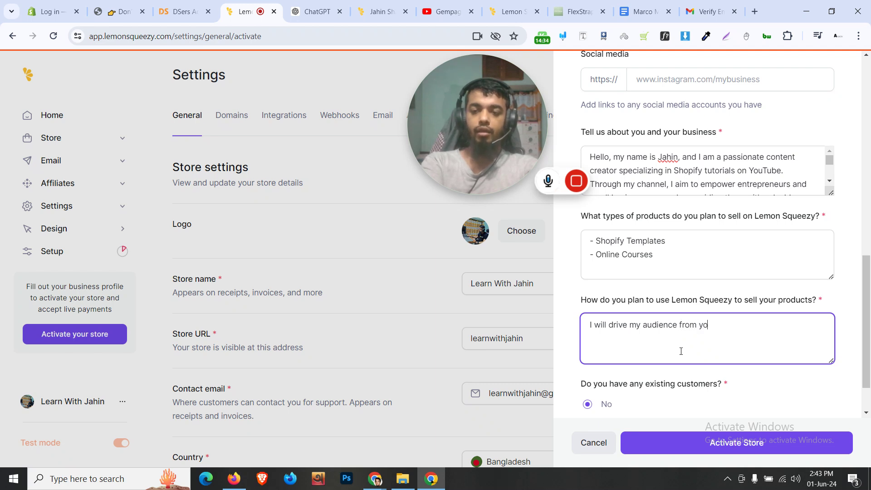
{"action": "type", "text": "youtube channel to lemon suq"}
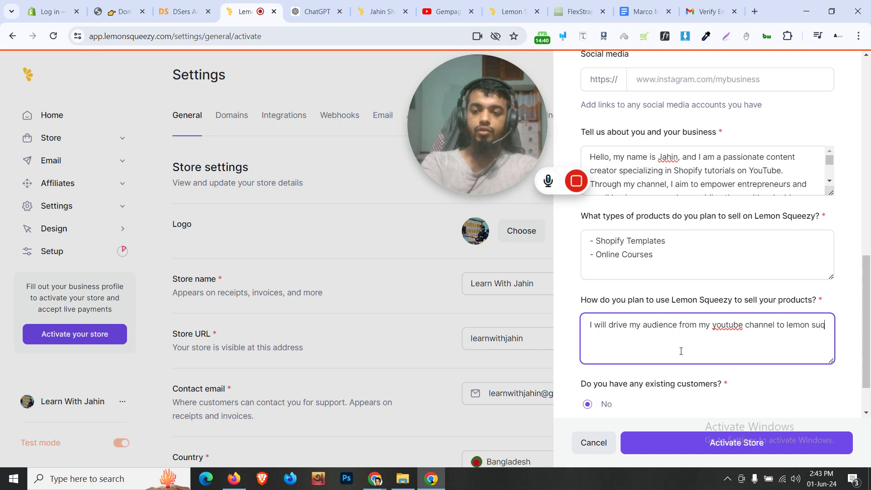
{"action": "key", "text": "BackSpace"}
{"action": "key", "text": "BackSpace"}
{"action": "type", "text": "queezy ,"}
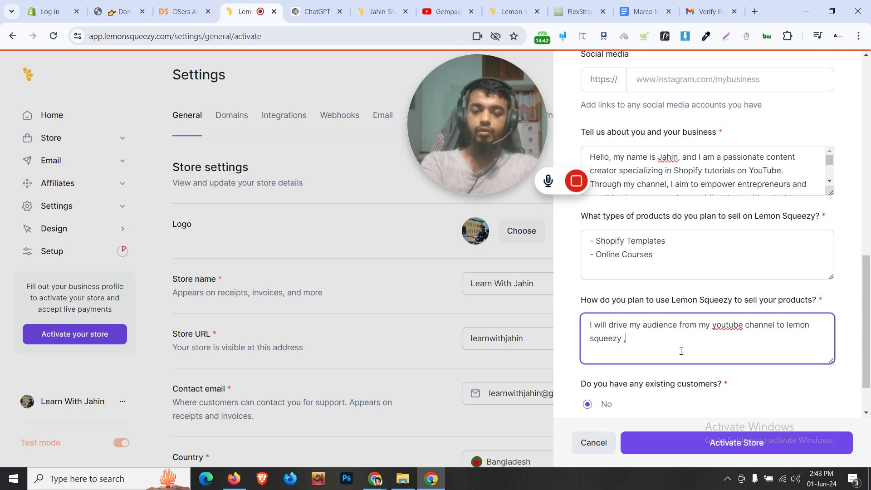
{"action": "type", "text": " so they can pu"}
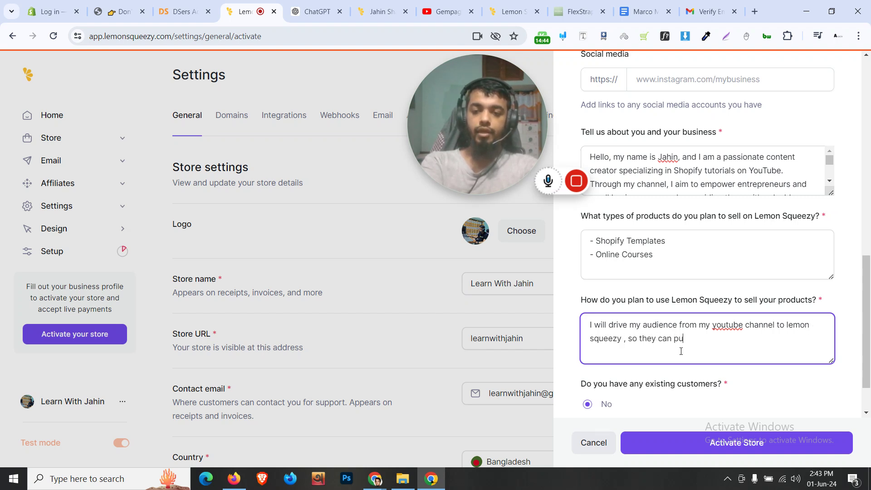
{"action": "type", "text": "rchase my prod"}
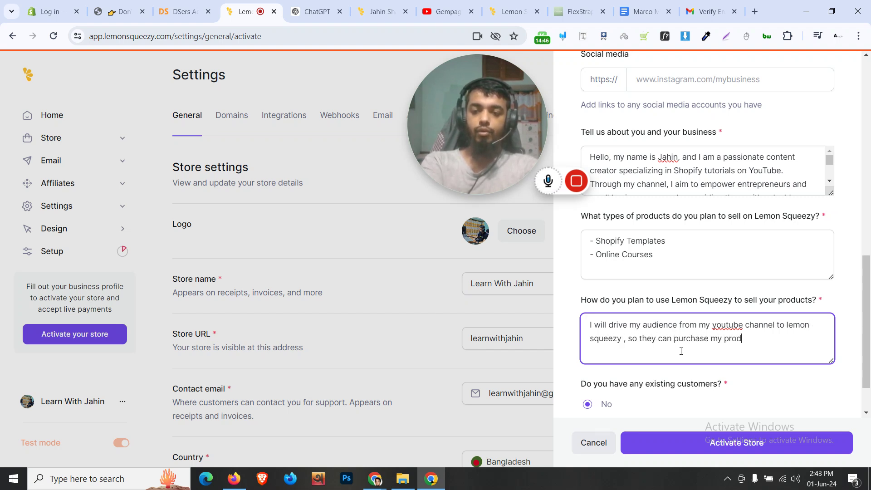
{"action": "type", "text": "ucts and get inst"}
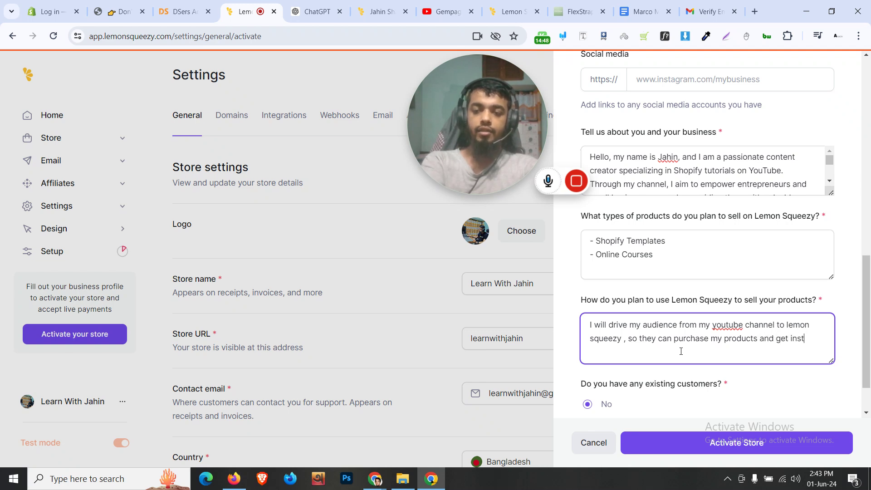
{"action": "type", "text": "ant access with "}
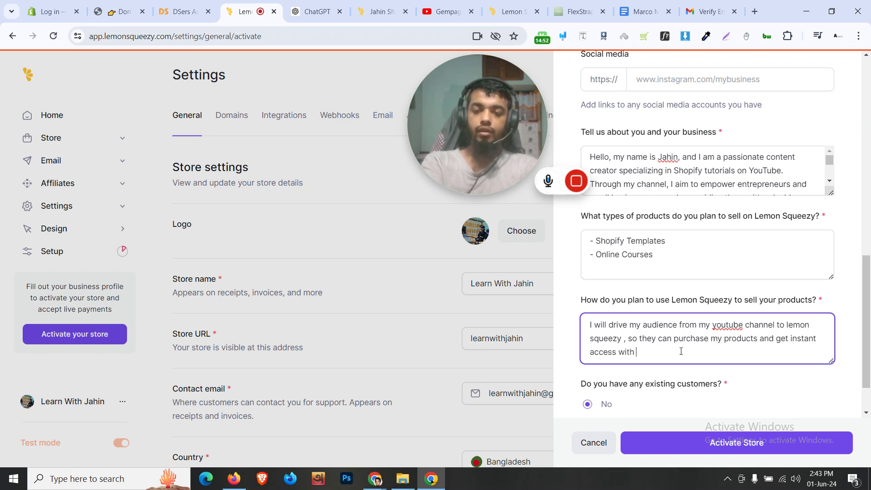
{"action": "type", "text": "lemon squeezy built in"}
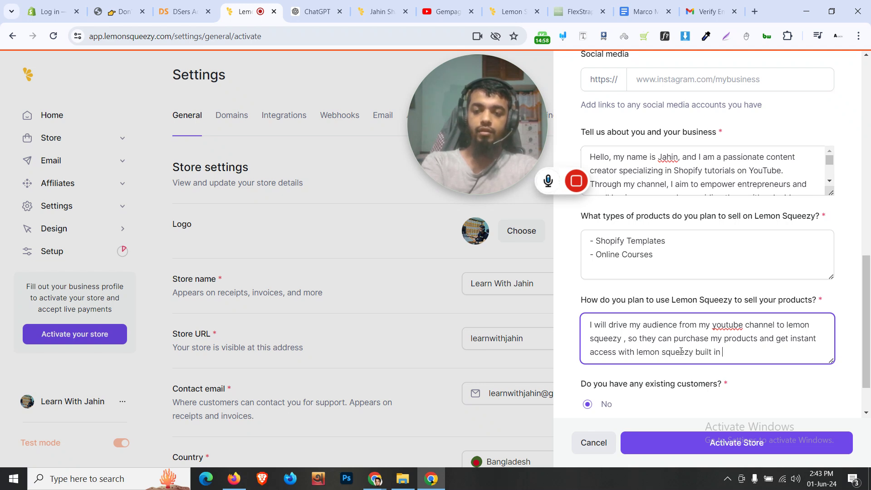
{"action": "type", "text": "featr"}
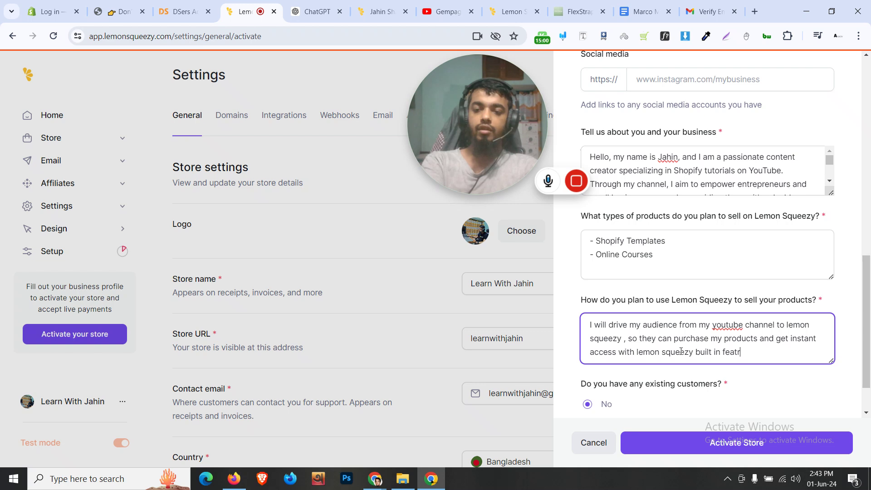
{"action": "key", "text": "BackSpace"}
{"action": "type", "text": "ures."}
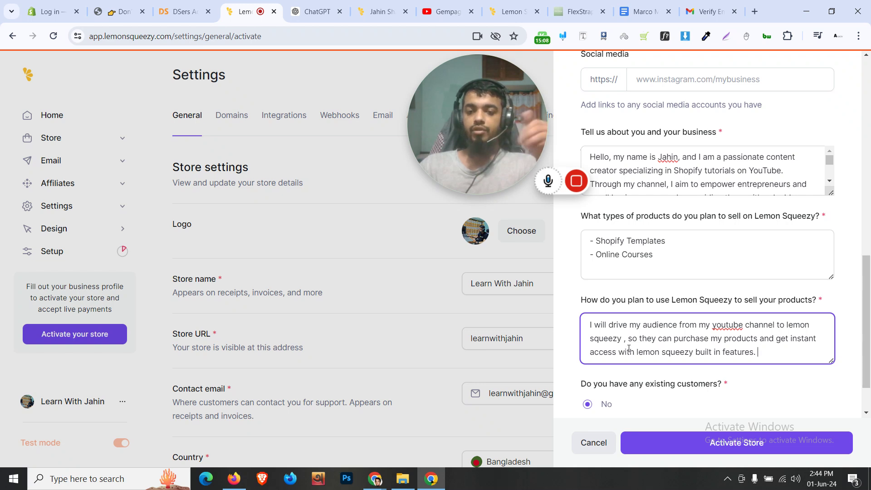
{"action": "type", "text": "checkou"}
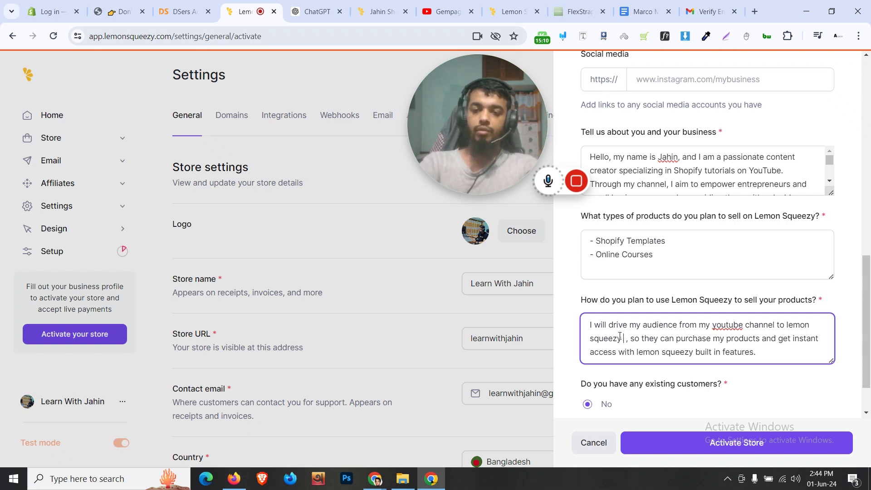
{"action": "type", "text": "t"}
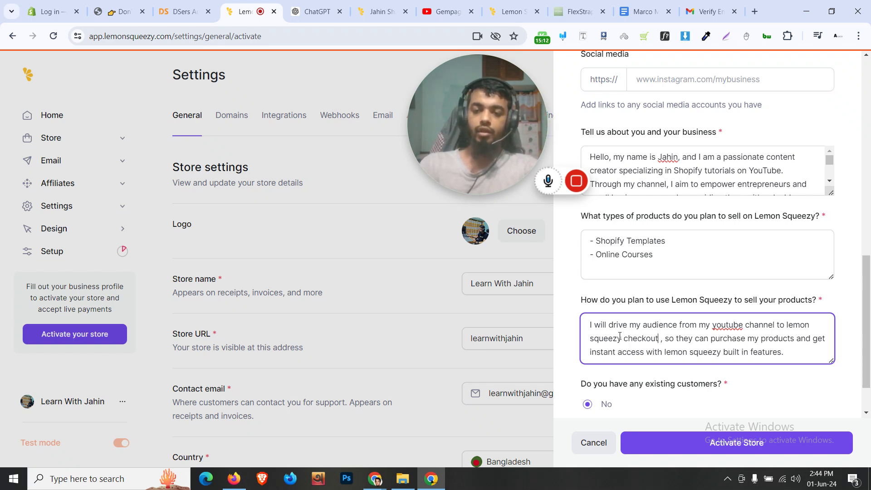
{"action": "scroll", "coordinate": [620, 336], "scroll_direction": "down", "scroll_amount": 1}
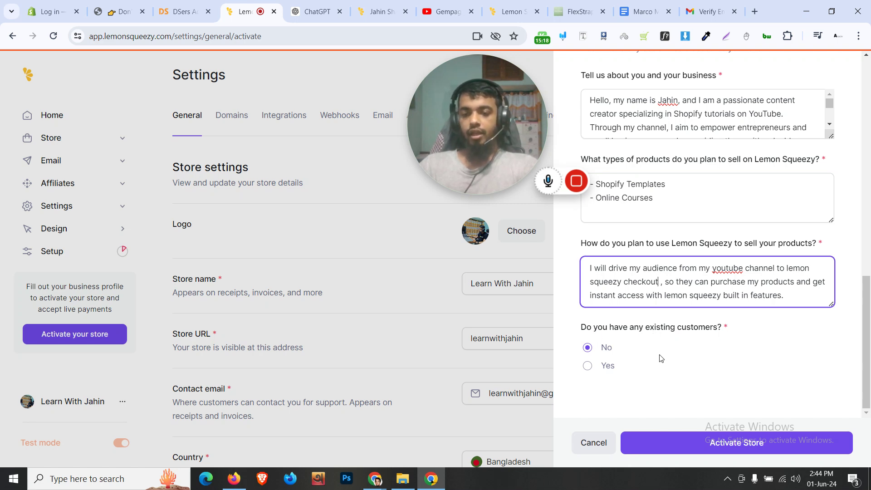
{"action": "scroll", "coordinate": [692, 393], "scroll_direction": "up", "scroll_amount": 10}
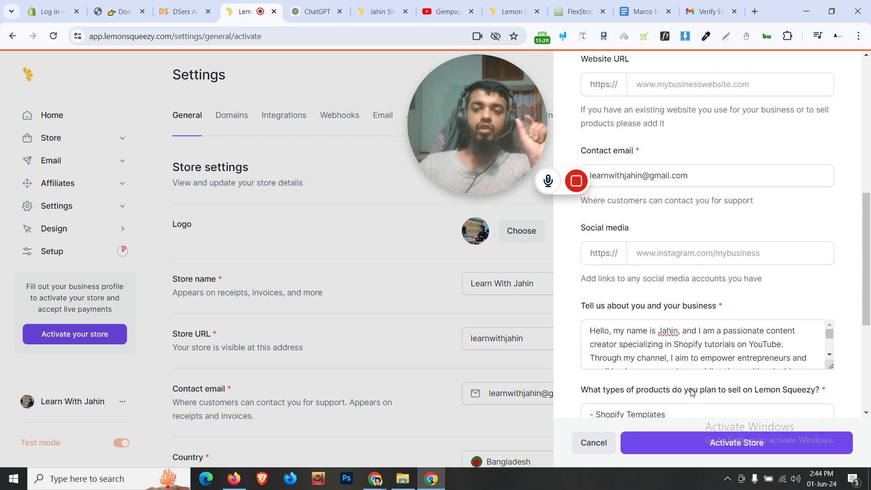
{"action": "scroll", "coordinate": [692, 393], "scroll_direction": "up", "scroll_amount": 2}
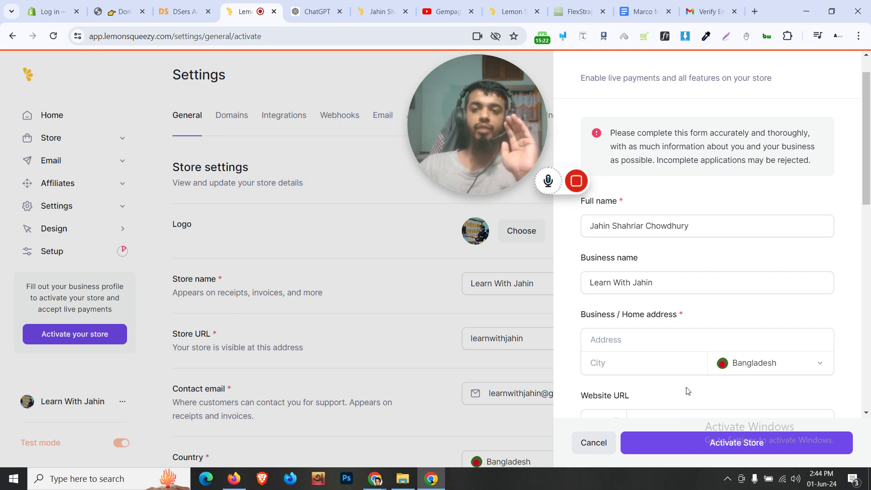
{"action": "scroll", "coordinate": [688, 392], "scroll_direction": "up", "scroll_amount": 1}
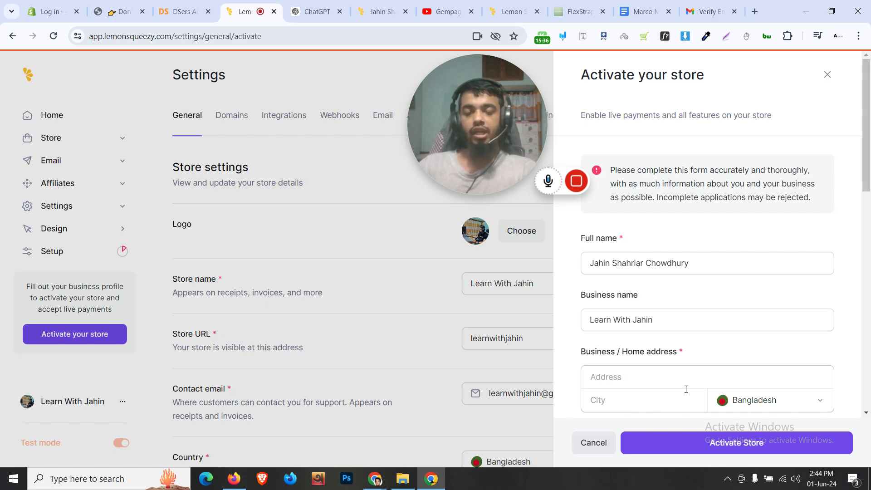
{"action": "scroll", "coordinate": [686, 389], "scroll_direction": "down", "scroll_amount": 5}
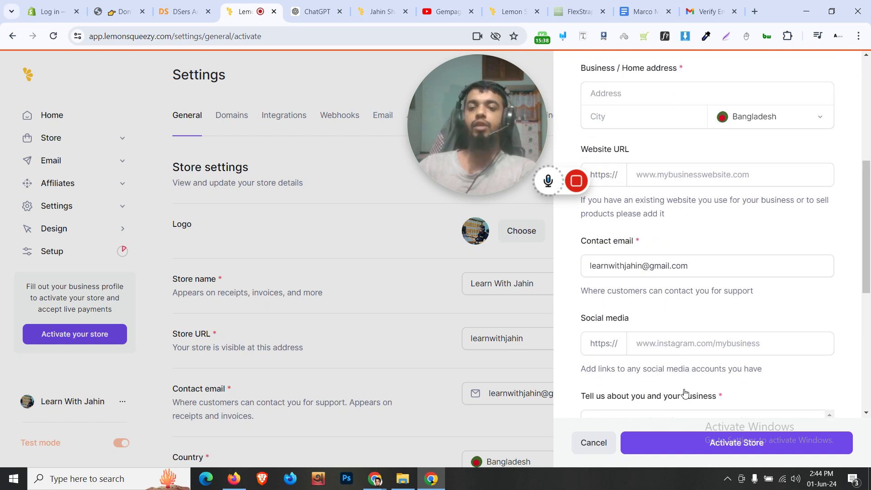
{"action": "scroll", "coordinate": [685, 394], "scroll_direction": "down", "scroll_amount": 2}
{"action": "scroll", "coordinate": [685, 393], "scroll_direction": "down", "scroll_amount": 5}
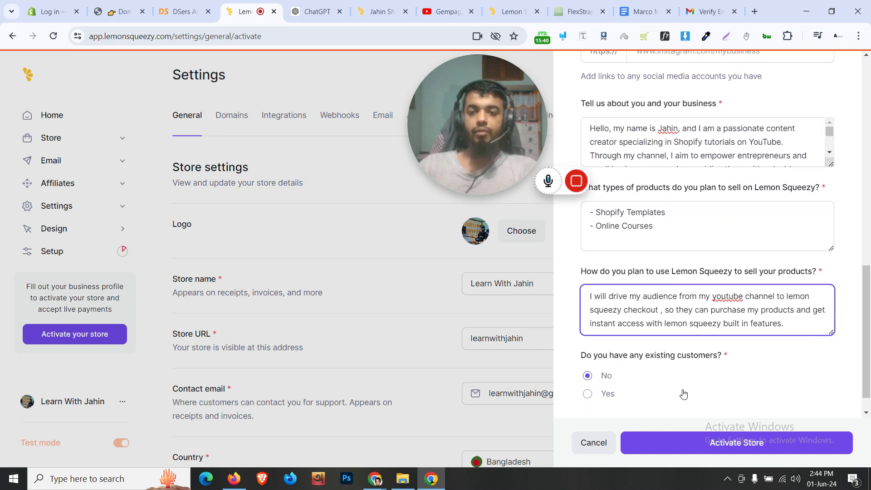
{"action": "left_click", "coordinate": [651, 213]}
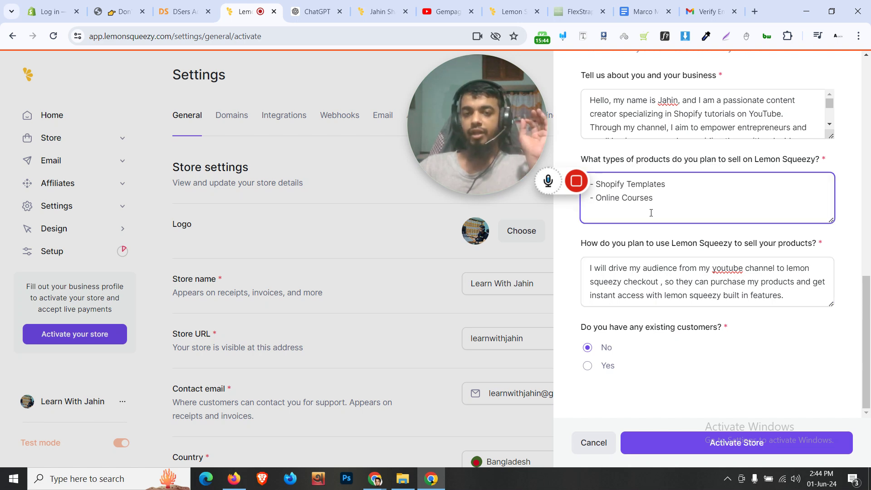
{"action": "scroll", "coordinate": [651, 217], "scroll_direction": "up", "scroll_amount": 9}
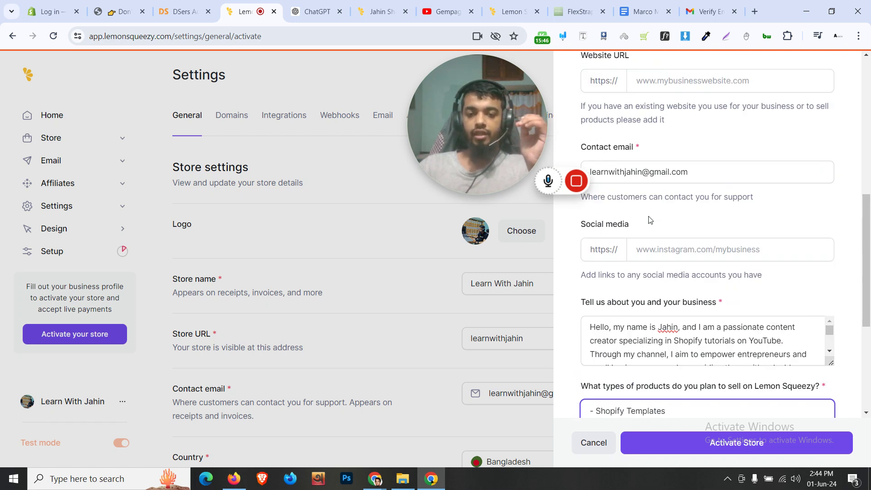
{"action": "scroll", "coordinate": [784, 155], "scroll_direction": "up", "scroll_amount": 3}
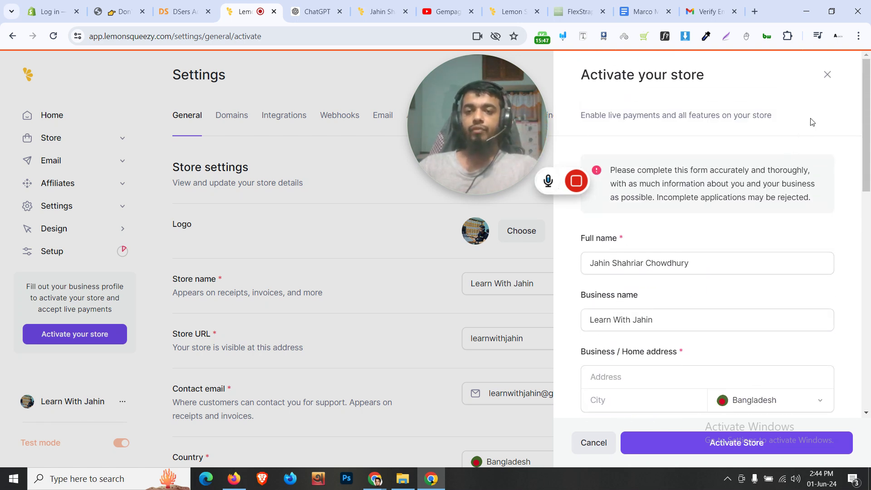
Close the store activation form
{"action": "left_click", "coordinate": [826, 83]}
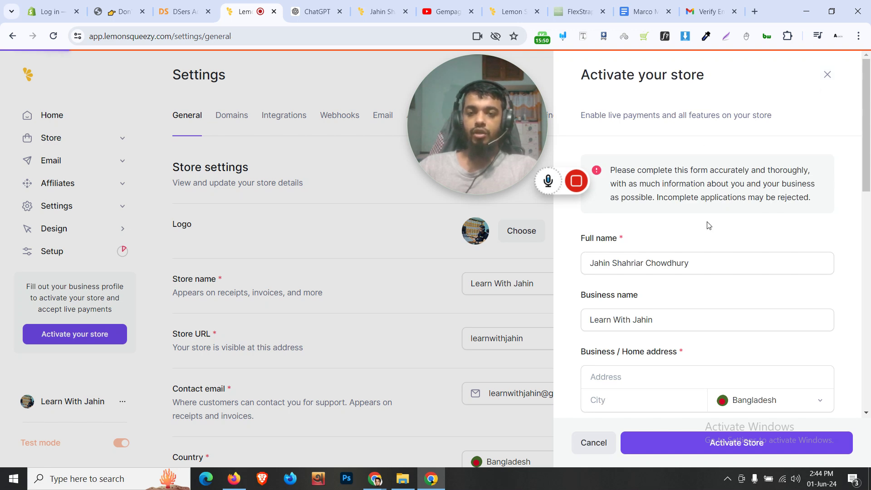
{"action": "scroll", "coordinate": [651, 284], "scroll_direction": "down", "scroll_amount": 2}
{"action": "scroll", "coordinate": [651, 285], "scroll_direction": "up", "scroll_amount": 2}
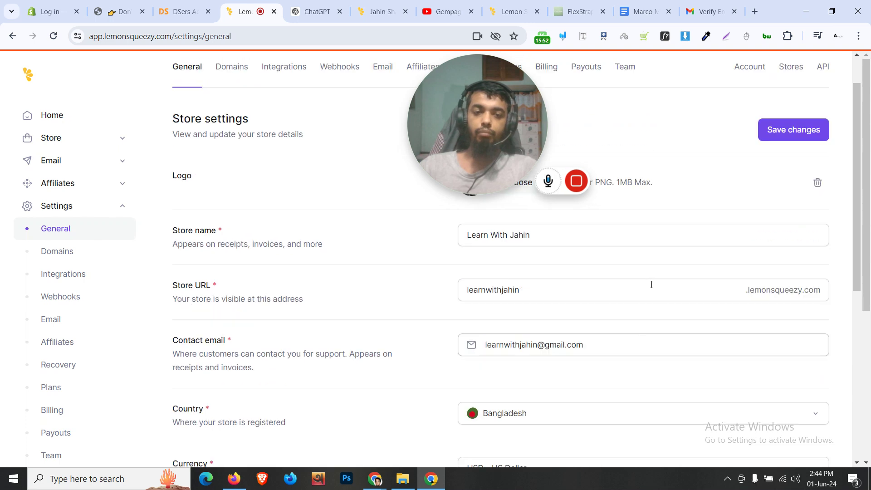
{"action": "mouse_move", "coordinate": [453, 127]}
{"action": "left_click_drag", "start_coordinate": [453, 127], "coordinate": [465, 214]}
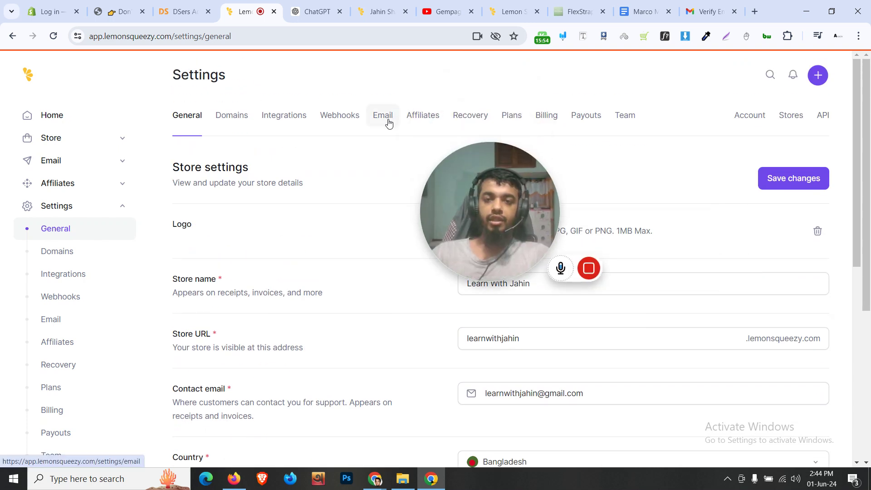
Look over the Email settings, then go to the store's empty Products page
{"action": "left_click", "coordinate": [385, 119]}
{"action": "scroll", "coordinate": [523, 331], "scroll_direction": "down", "scroll_amount": 3}
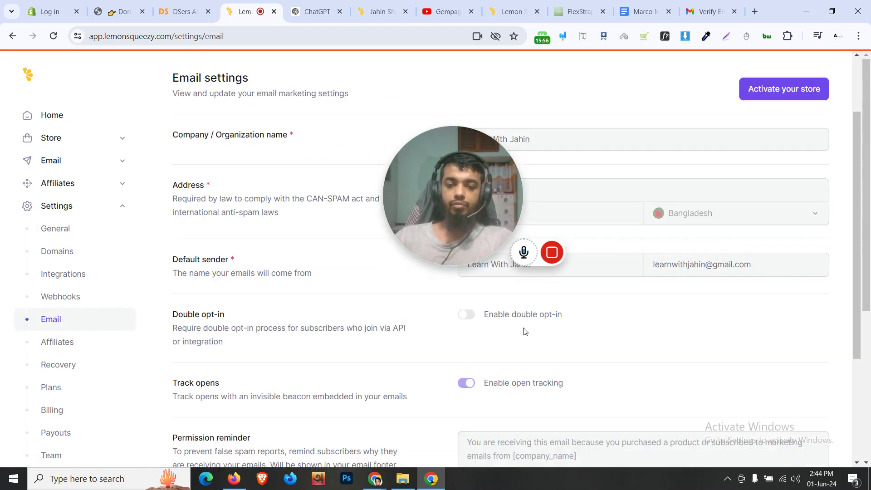
{"action": "scroll", "coordinate": [506, 305], "scroll_direction": "down", "scroll_amount": 2}
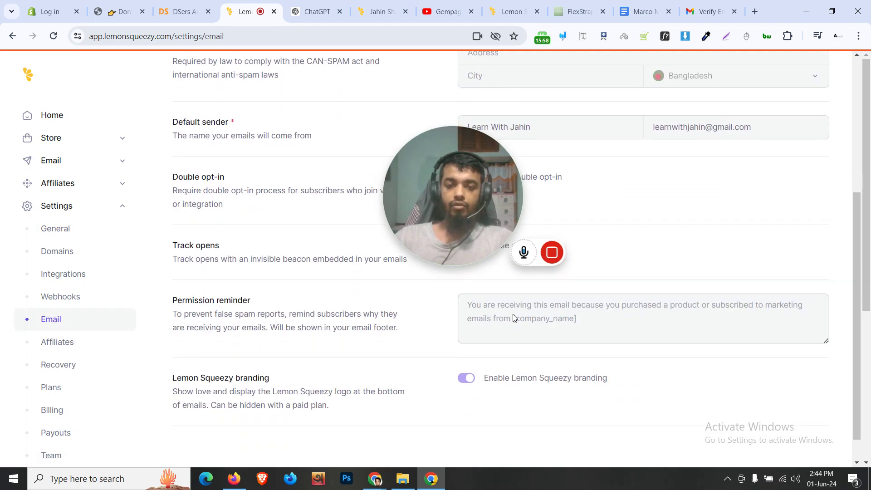
{"action": "scroll", "coordinate": [312, 325], "scroll_direction": "down", "scroll_amount": 1}
{"action": "scroll", "coordinate": [312, 326], "scroll_direction": "up", "scroll_amount": 5}
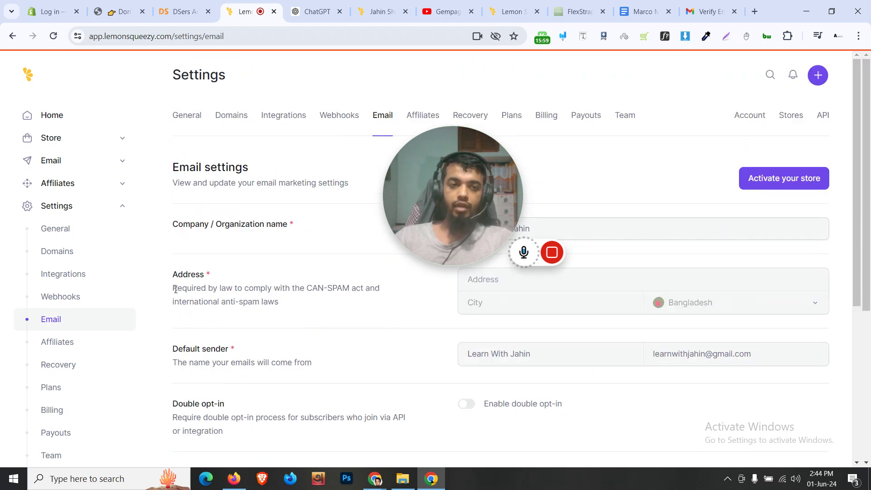
{"action": "left_click", "coordinate": [100, 140]}
{"action": "left_click", "coordinate": [82, 162]}
Go to Settings > Payouts, where Bank Account and PayPal are not yet connected
{"action": "left_click_drag", "start_coordinate": [494, 175], "coordinate": [571, 352]}
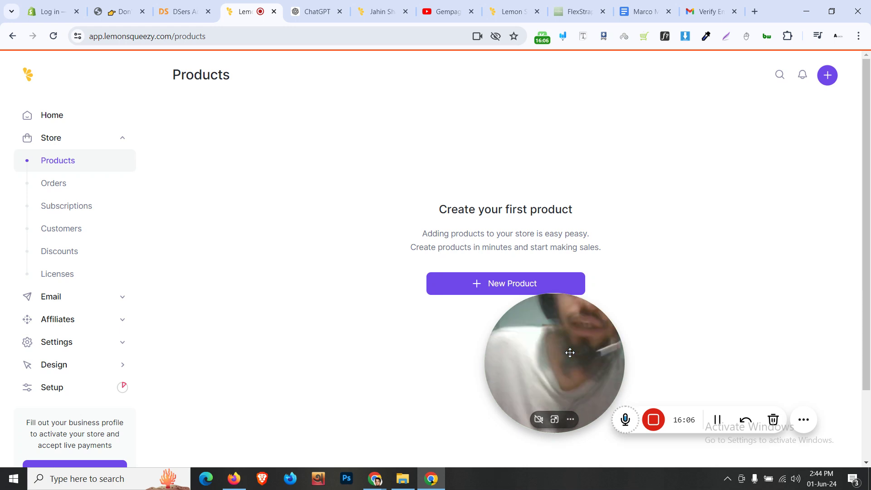
{"action": "left_click_drag", "start_coordinate": [570, 327], "coordinate": [567, 352]}
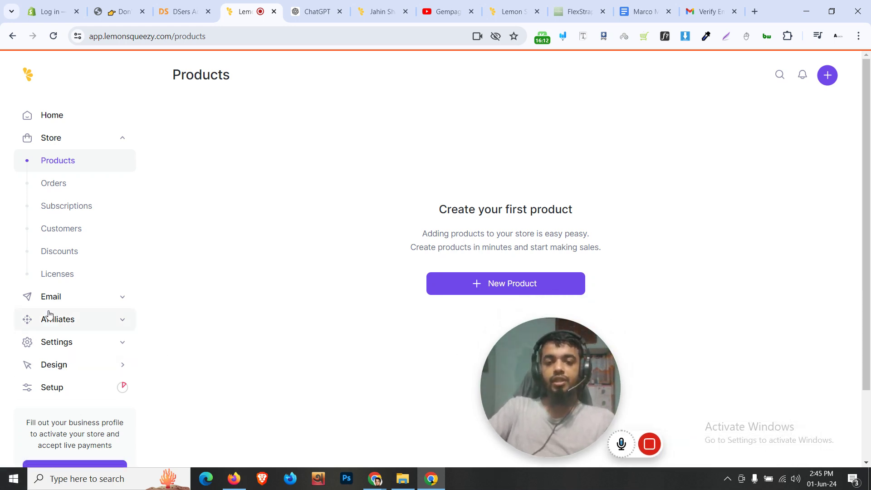
{"action": "scroll", "coordinate": [41, 284], "scroll_direction": "down", "scroll_amount": 2}
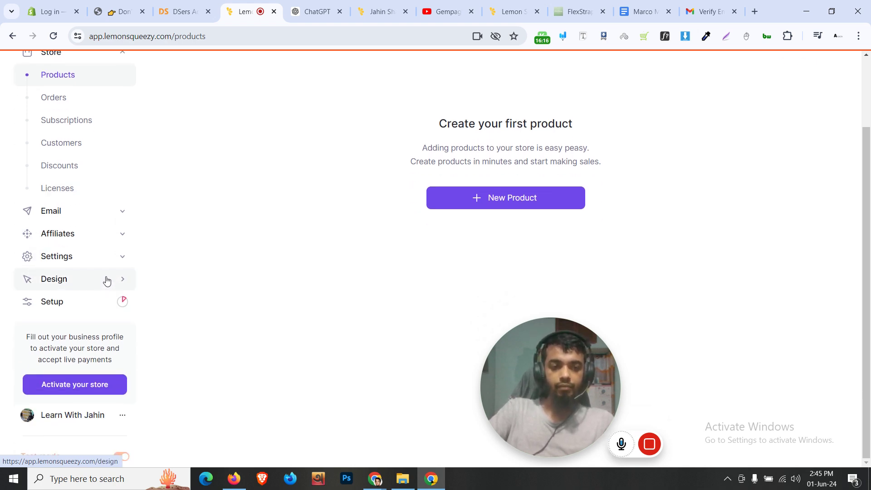
{"action": "left_click", "coordinate": [114, 258]}
{"action": "scroll", "coordinate": [98, 313], "scroll_direction": "down", "scroll_amount": 1}
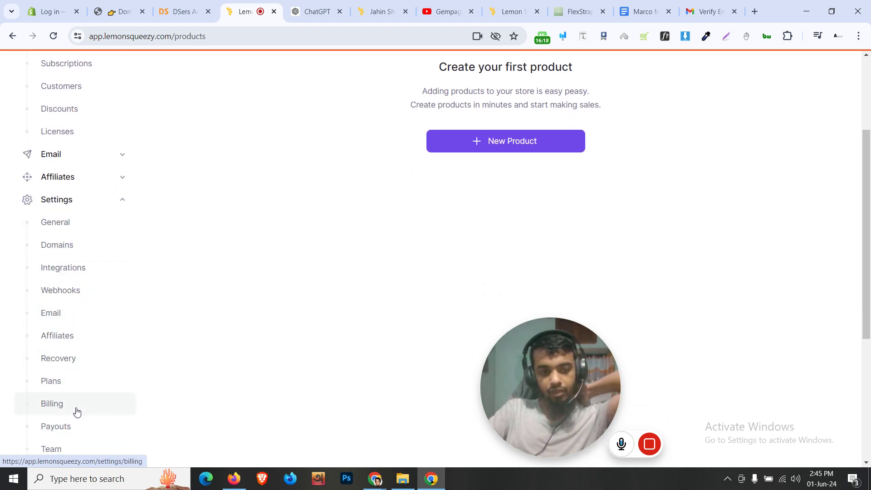
{"action": "left_click", "coordinate": [83, 430]}
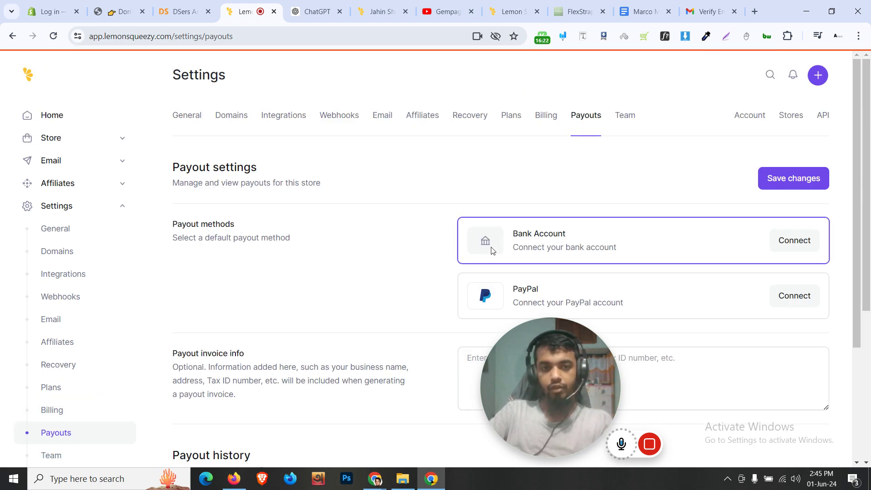
{"action": "scroll", "coordinate": [450, 272], "scroll_direction": "down", "scroll_amount": 3}
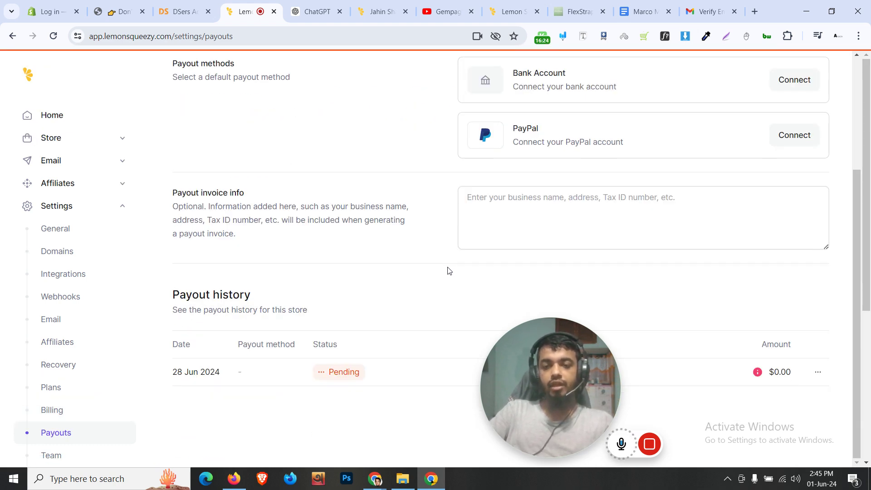
{"action": "scroll", "coordinate": [447, 271], "scroll_direction": "up", "scroll_amount": 3}
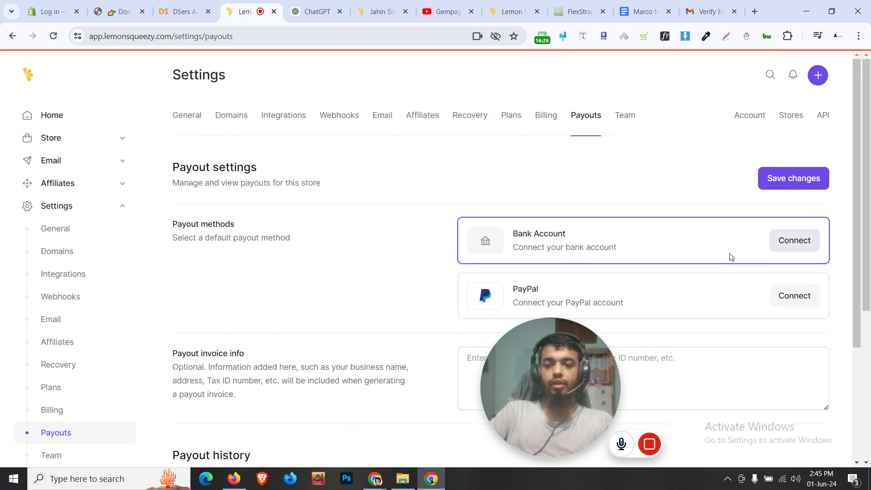
{"action": "scroll", "coordinate": [130, 321], "scroll_direction": "down", "scroll_amount": 2}
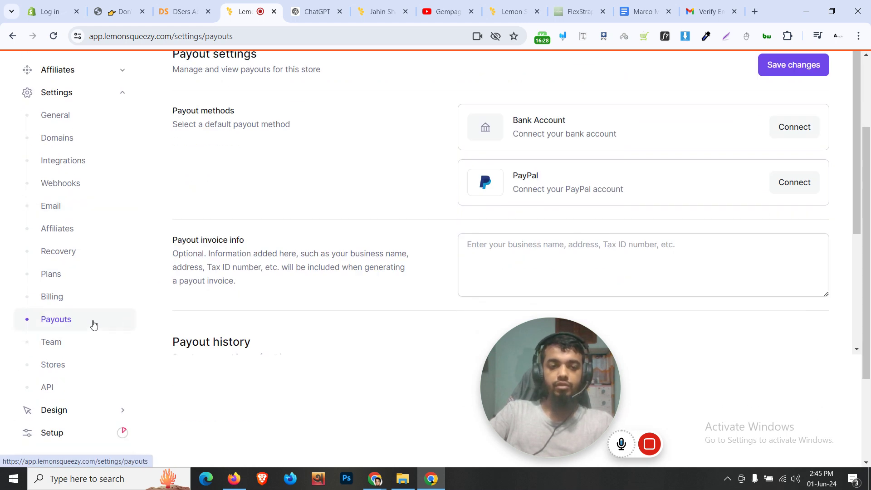
{"action": "scroll", "coordinate": [646, 266], "scroll_direction": "up", "scroll_amount": 2}
Connect Bank Account as the payout method through the bank account setup, then close the panel
{"action": "left_click", "coordinate": [792, 242]}
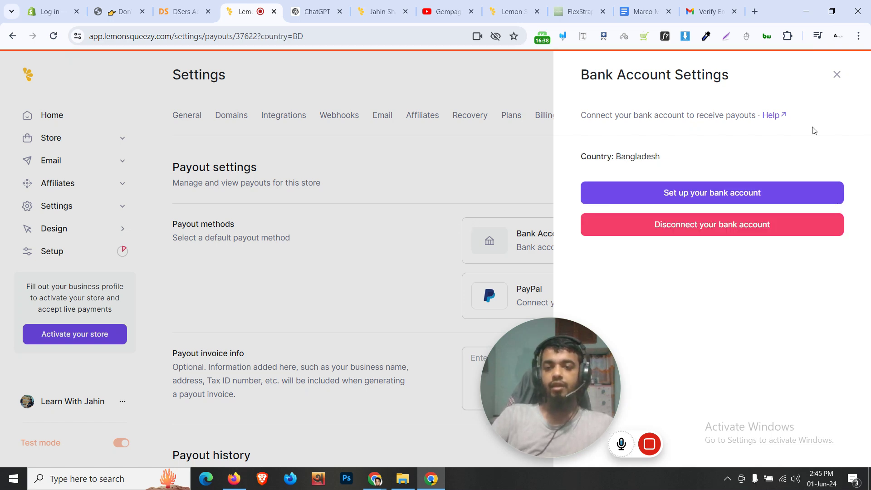
{"action": "left_click", "coordinate": [585, 195]}
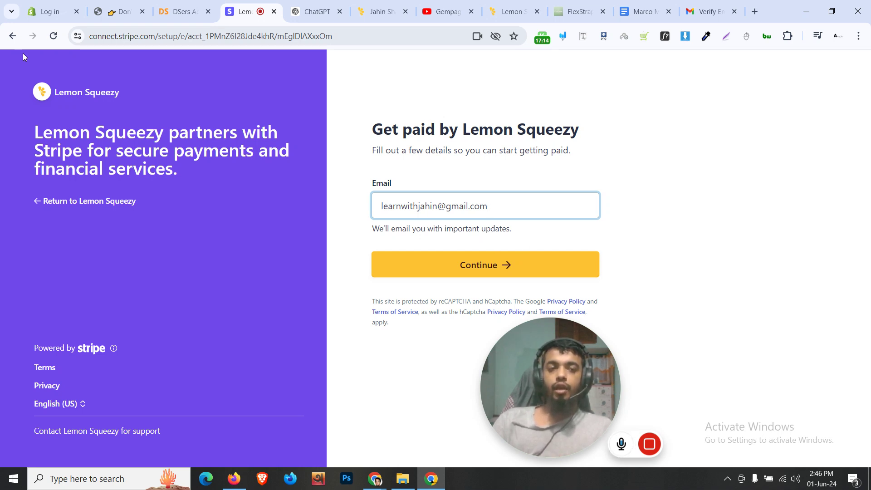
{"action": "left_click", "coordinate": [13, 36]}
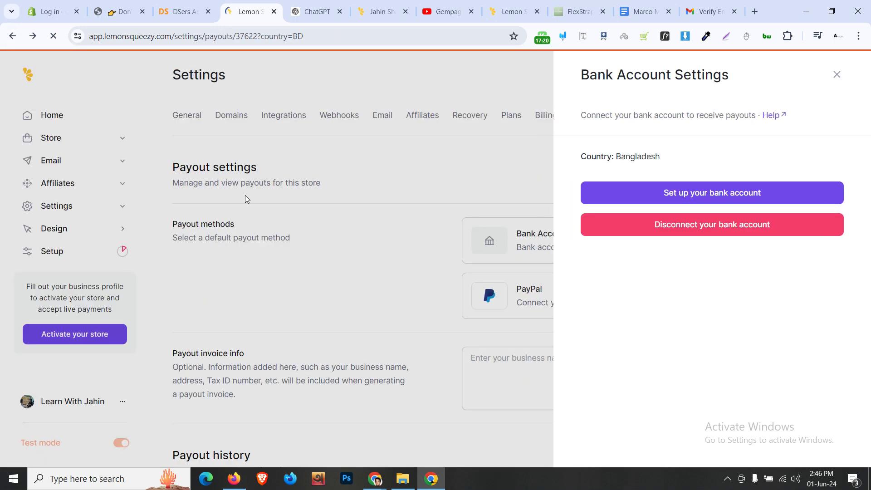
{"action": "left_click", "coordinate": [846, 74]}
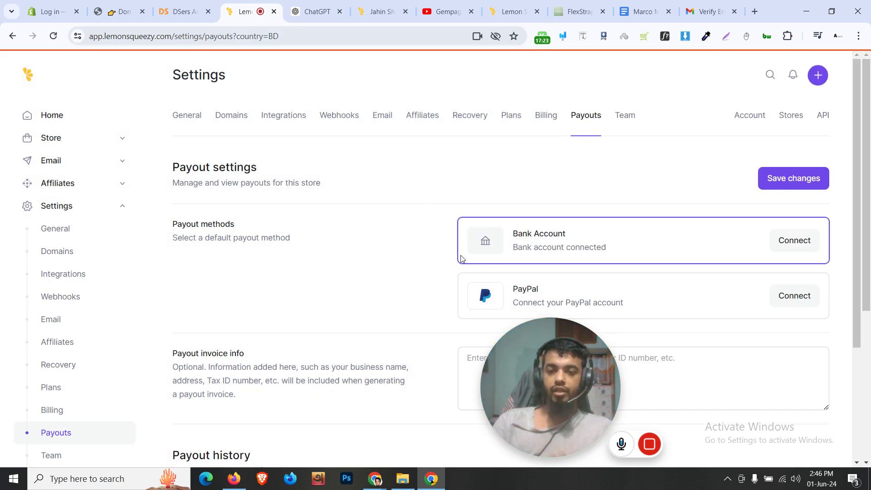
{"action": "scroll", "coordinate": [461, 259], "scroll_direction": "down", "scroll_amount": 4}
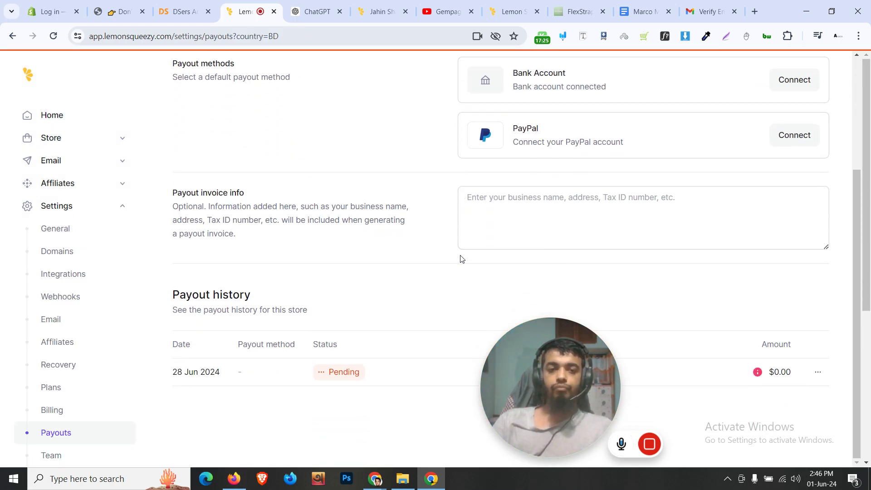
{"action": "scroll", "coordinate": [461, 259], "scroll_direction": "up", "scroll_amount": 1}
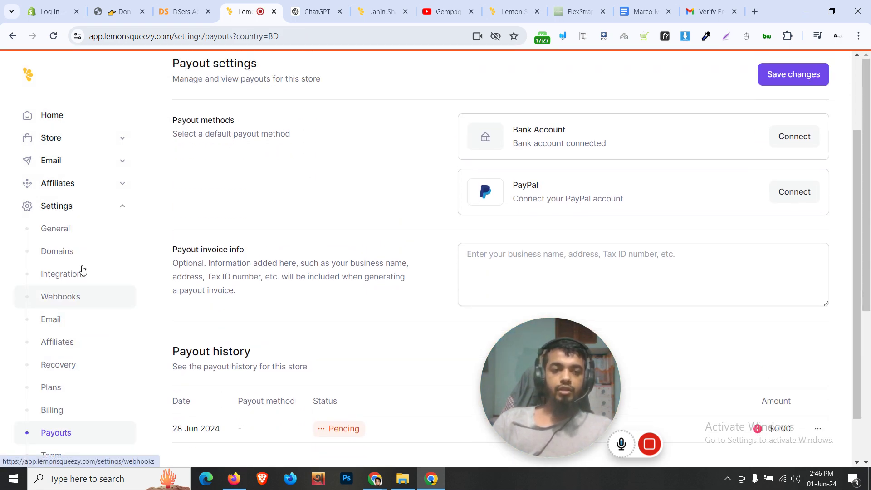
Open the store's Design settings and review the theme cards and button colour
{"action": "left_click", "coordinate": [125, 209]}
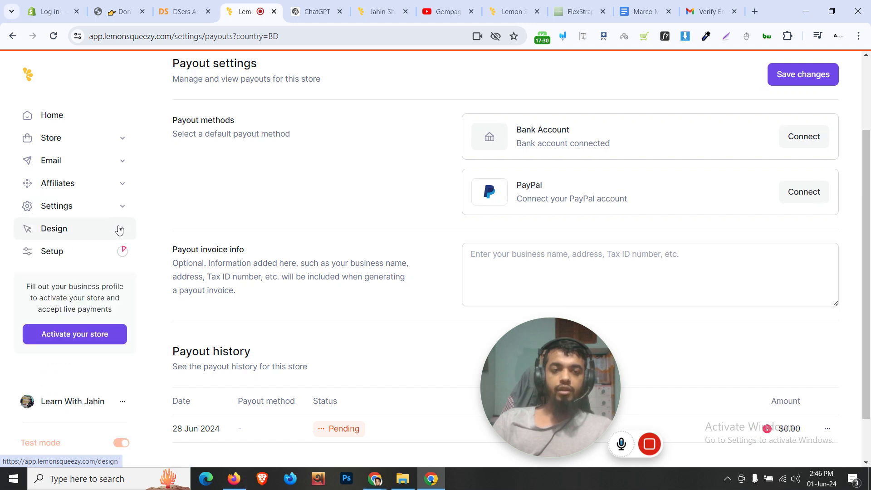
{"action": "left_click", "coordinate": [119, 233]}
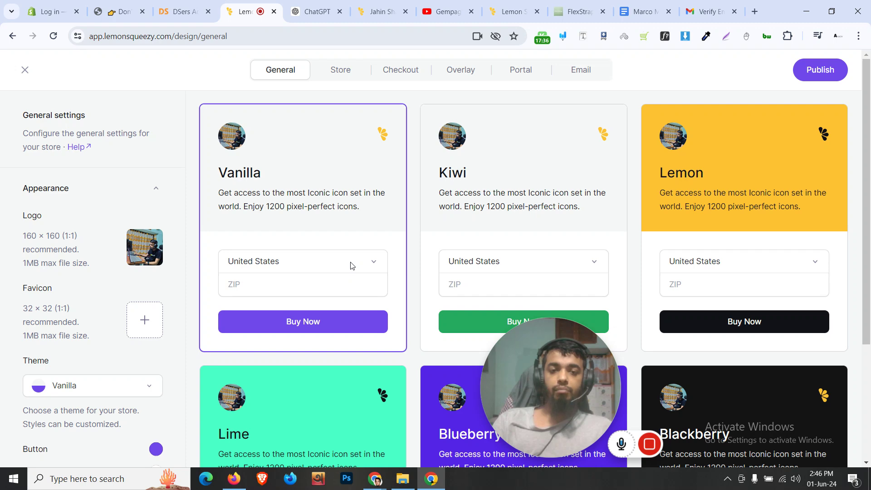
{"action": "scroll", "coordinate": [513, 227], "scroll_direction": "down", "scroll_amount": 2}
{"action": "scroll", "coordinate": [513, 222], "scroll_direction": "up", "scroll_amount": 2}
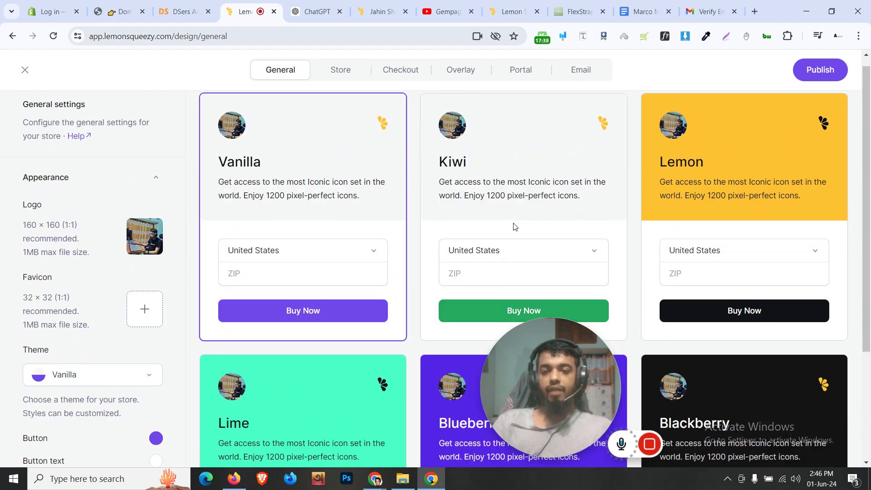
{"action": "scroll", "coordinate": [343, 266], "scroll_direction": "down", "scroll_amount": 4}
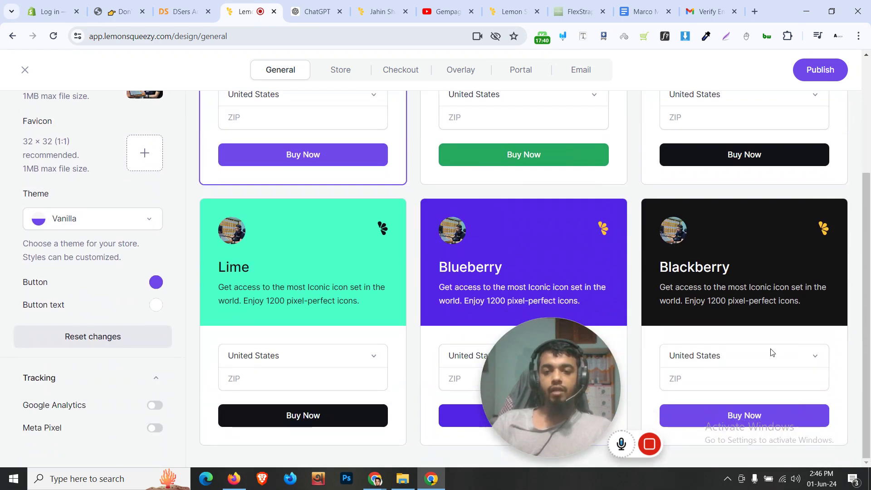
{"action": "scroll", "coordinate": [500, 274], "scroll_direction": "up", "scroll_amount": 3}
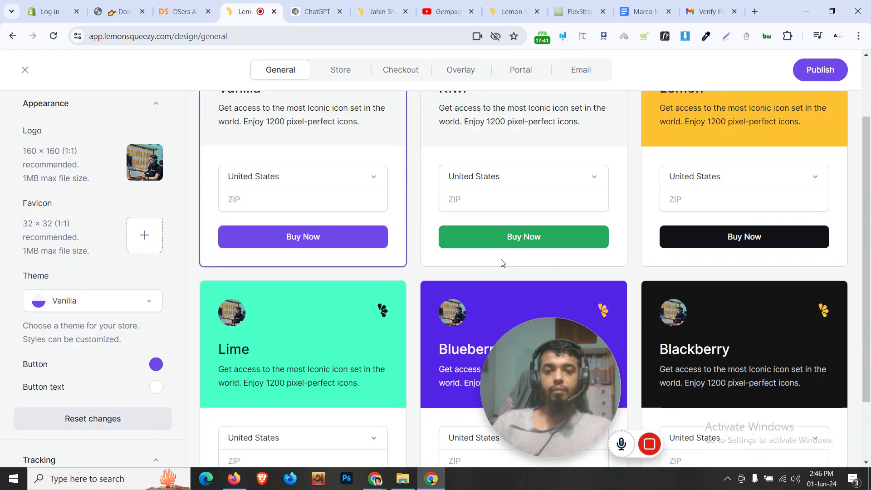
{"action": "scroll", "coordinate": [343, 272], "scroll_direction": "up", "scroll_amount": 1}
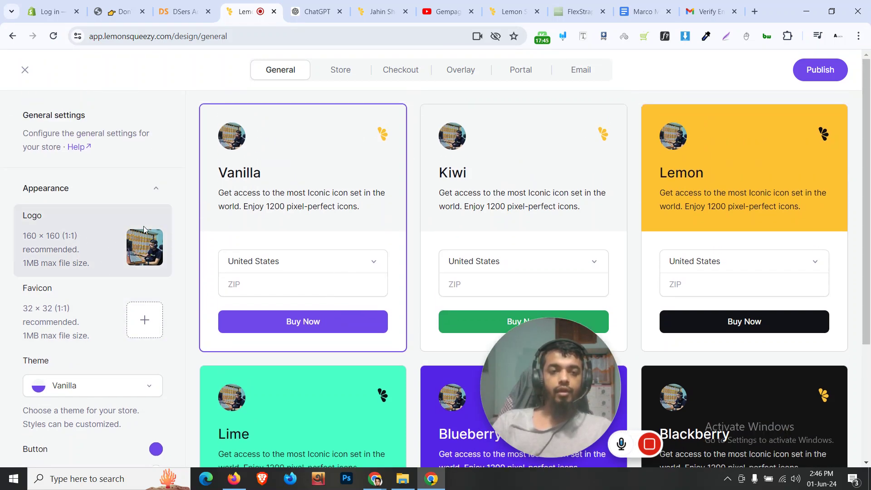
{"action": "scroll", "coordinate": [82, 270], "scroll_direction": "down", "scroll_amount": 5}
{"action": "scroll", "coordinate": [95, 291], "scroll_direction": "up", "scroll_amount": 2}
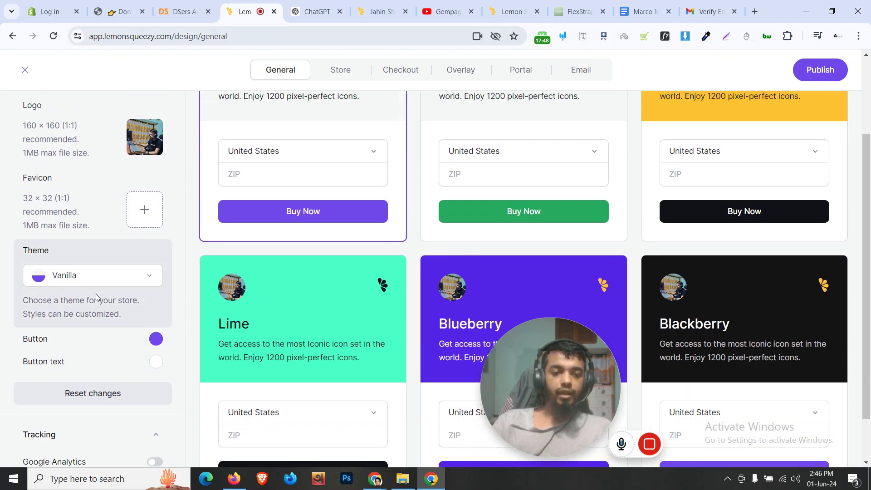
{"action": "left_click", "coordinate": [156, 339]}
{"action": "scroll", "coordinate": [119, 281], "scroll_direction": "down", "scroll_amount": 2}
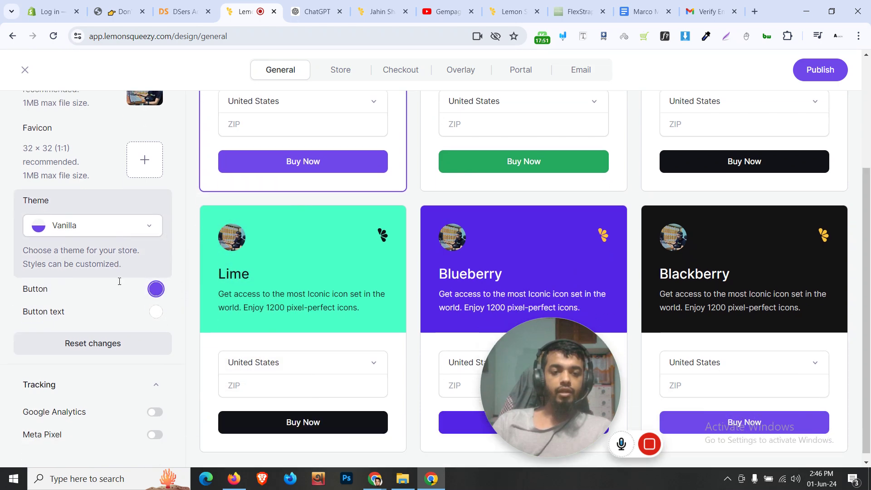
{"action": "scroll", "coordinate": [116, 304], "scroll_direction": "up", "scroll_amount": 3}
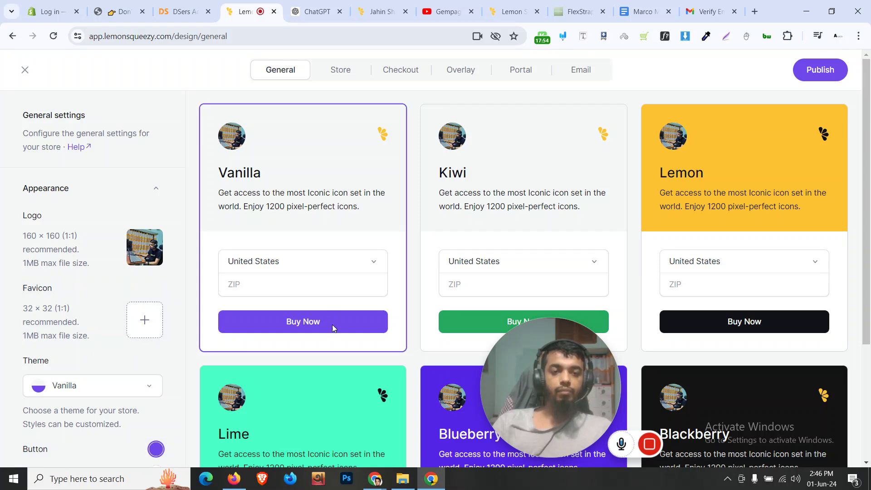
{"action": "scroll", "coordinate": [175, 326], "scroll_direction": "down", "scroll_amount": 4}
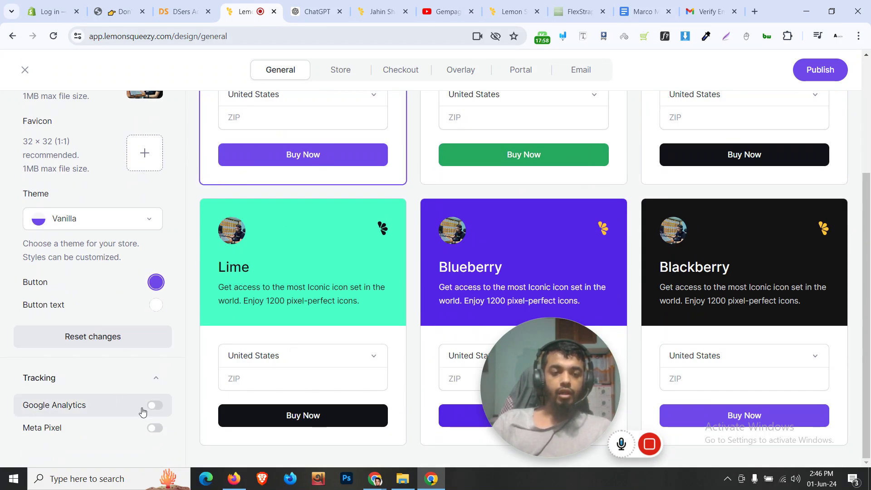
Check the live store page in another tab, then return to Design
{"action": "left_click", "coordinate": [313, 12]}
{"action": "left_click", "coordinate": [379, 11]}
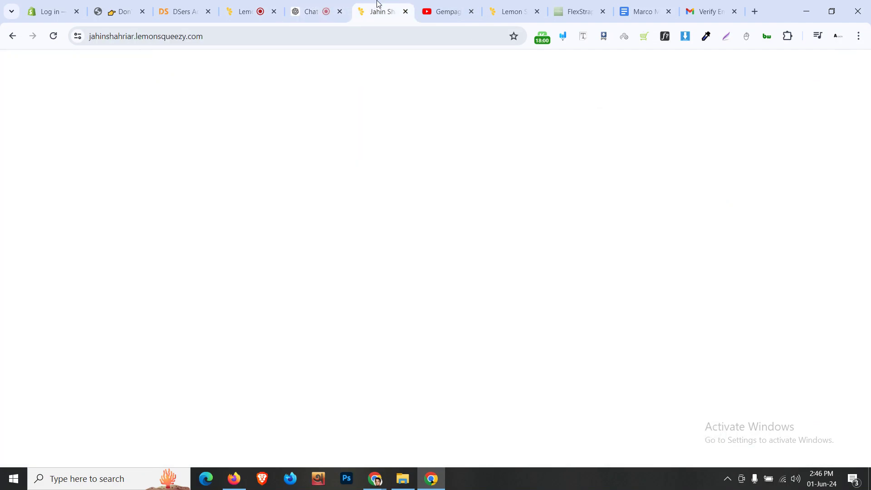
{"action": "scroll", "coordinate": [274, 253], "scroll_direction": "down", "scroll_amount": 5}
{"action": "left_click", "coordinate": [245, 12]}
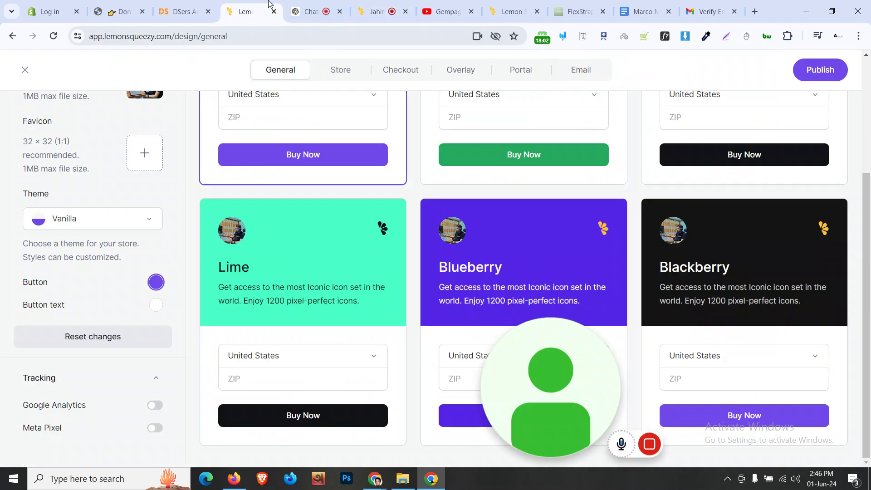
{"action": "scroll", "coordinate": [59, 279], "scroll_direction": "up", "scroll_amount": 3}
Switch the store theme from Vanilla to Kiwi
{"action": "left_click", "coordinate": [92, 386]}
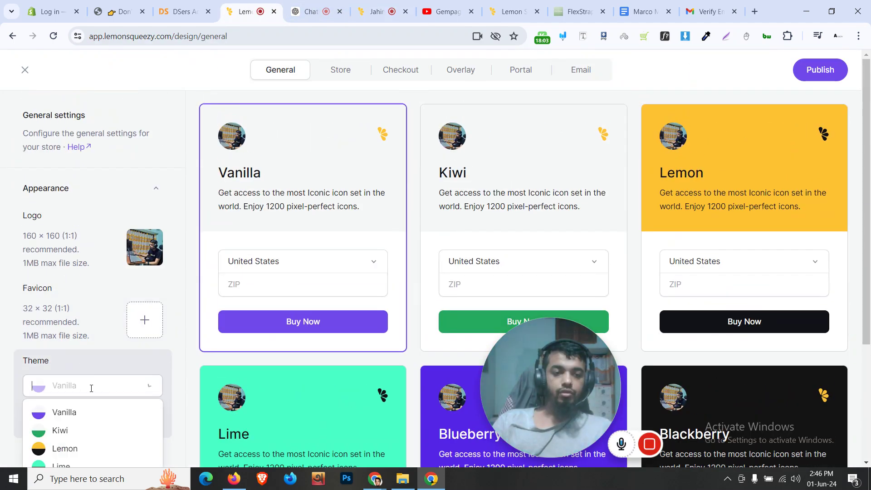
{"action": "left_click", "coordinate": [91, 428]}
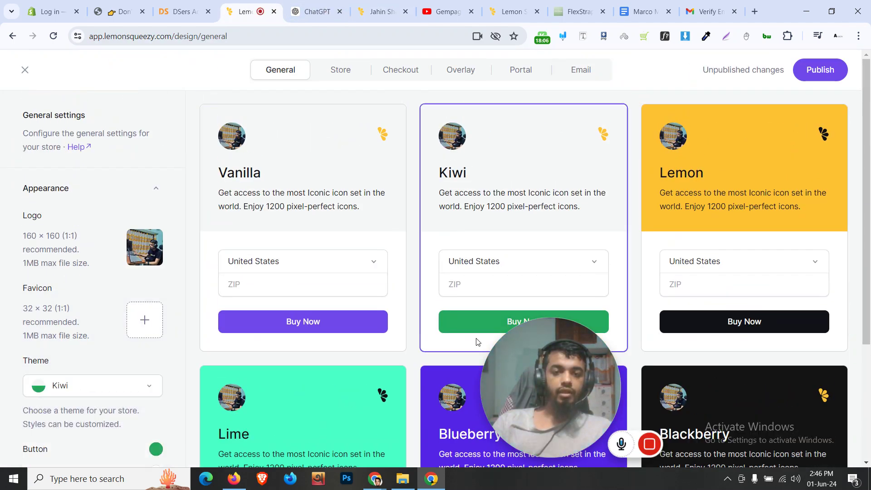
{"action": "scroll", "coordinate": [495, 288], "scroll_direction": "down", "scroll_amount": 2}
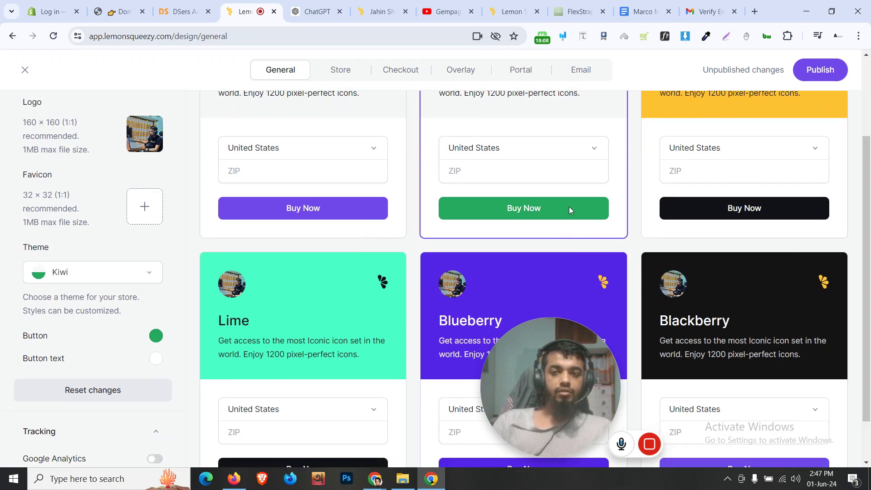
{"action": "scroll", "coordinate": [569, 206], "scroll_direction": "up", "scroll_amount": 2}
{"action": "left_click", "coordinate": [323, 79]}
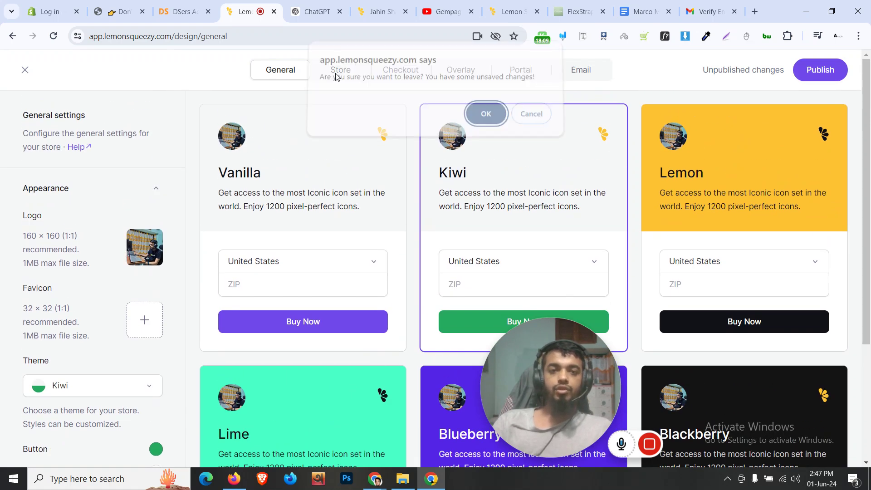
Upload the Chrome extension banner as the storefront header image
{"action": "left_click", "coordinate": [484, 120]}
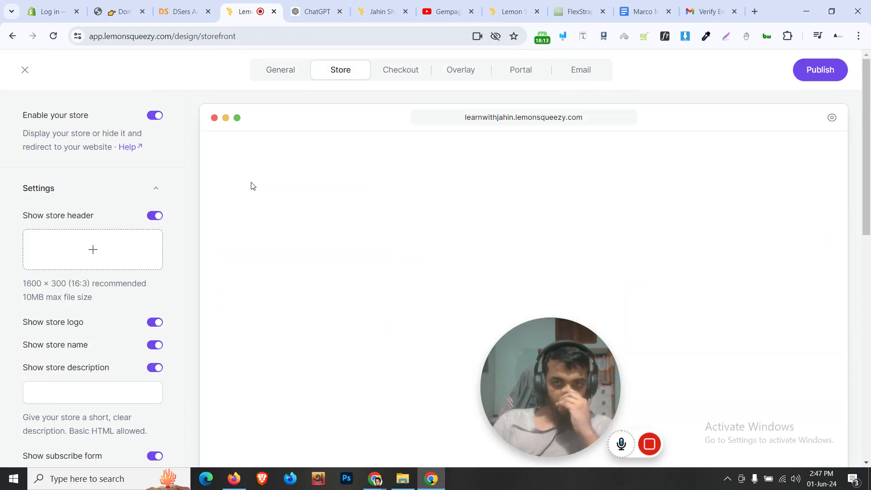
{"action": "scroll", "coordinate": [253, 186], "scroll_direction": "down", "scroll_amount": 7}
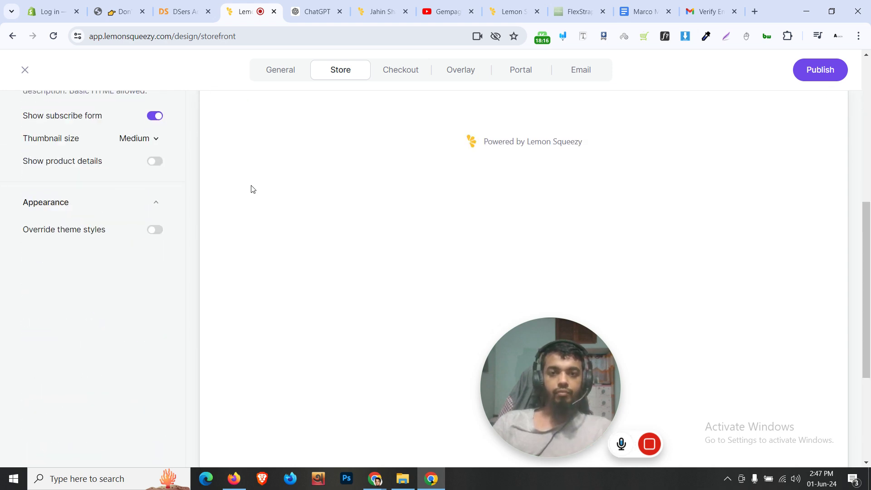
{"action": "scroll", "coordinate": [254, 191], "scroll_direction": "up", "scroll_amount": 6}
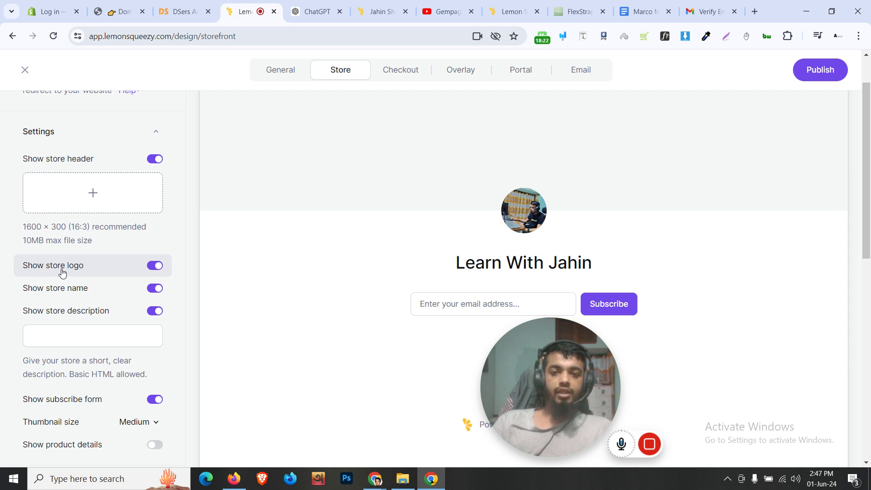
{"action": "scroll", "coordinate": [102, 286], "scroll_direction": "up", "scroll_amount": 1}
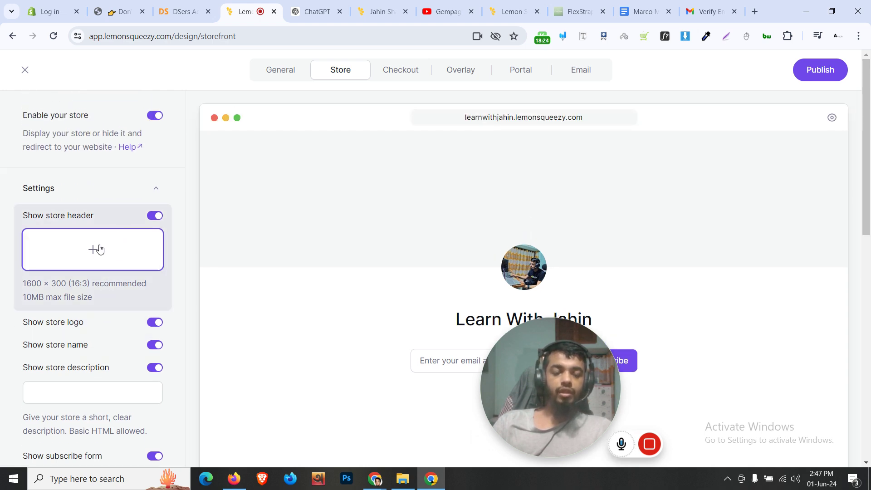
{"action": "left_click", "coordinate": [99, 249]}
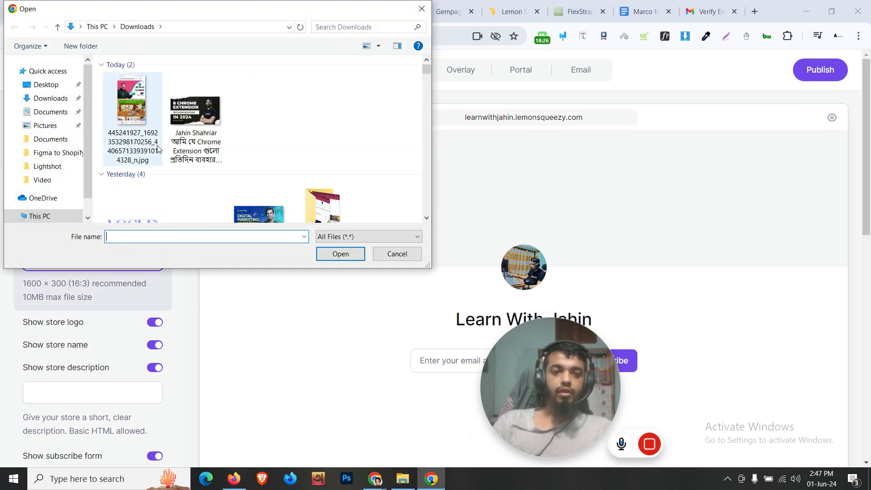
{"action": "scroll", "coordinate": [180, 137], "scroll_direction": "down", "scroll_amount": 3}
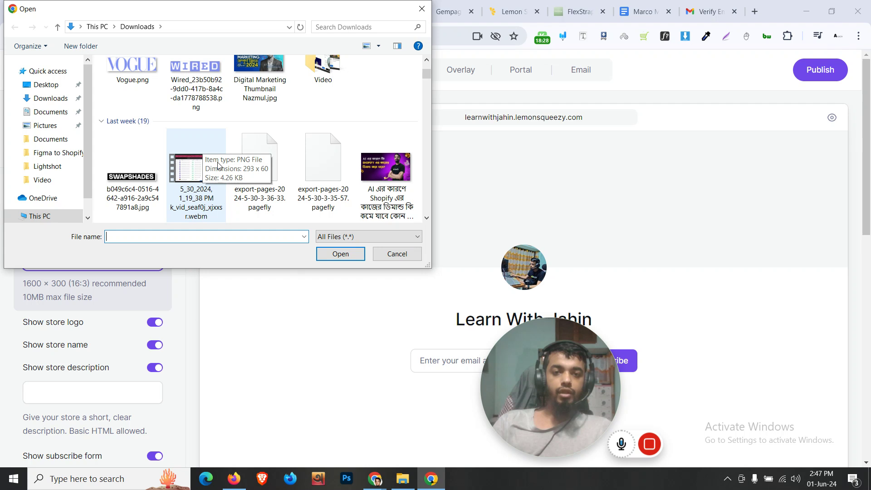
{"action": "scroll", "coordinate": [218, 166], "scroll_direction": "up", "scroll_amount": 3}
{"action": "left_click", "coordinate": [212, 132]}
{"action": "left_click", "coordinate": [340, 254]}
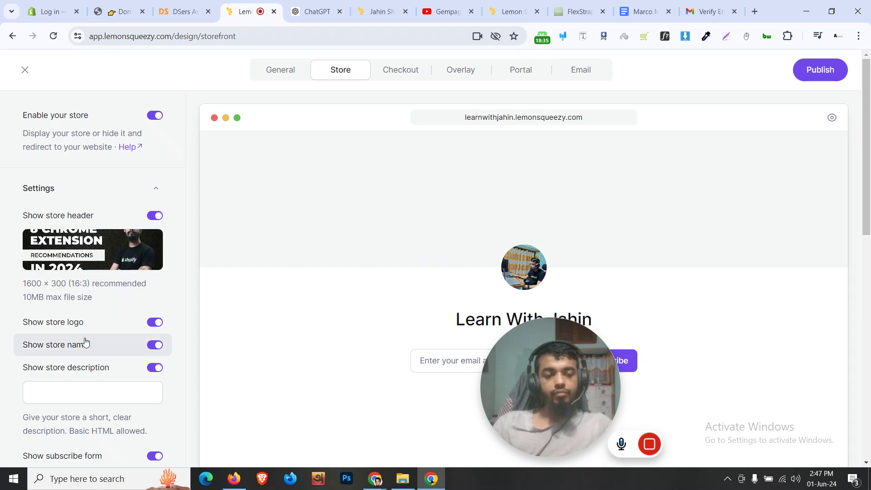
Enter 'dddd' as the store description
{"action": "scroll", "coordinate": [85, 341], "scroll_direction": "down", "scroll_amount": 1}
{"action": "left_click", "coordinate": [144, 332]}
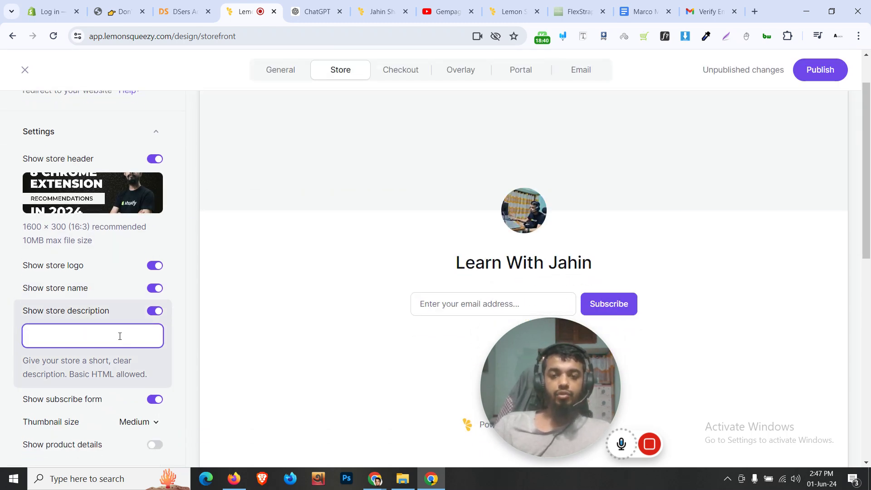
{"action": "left_click", "coordinate": [509, 213]}
{"action": "scroll", "coordinate": [512, 210], "scroll_direction": "up", "scroll_amount": 1}
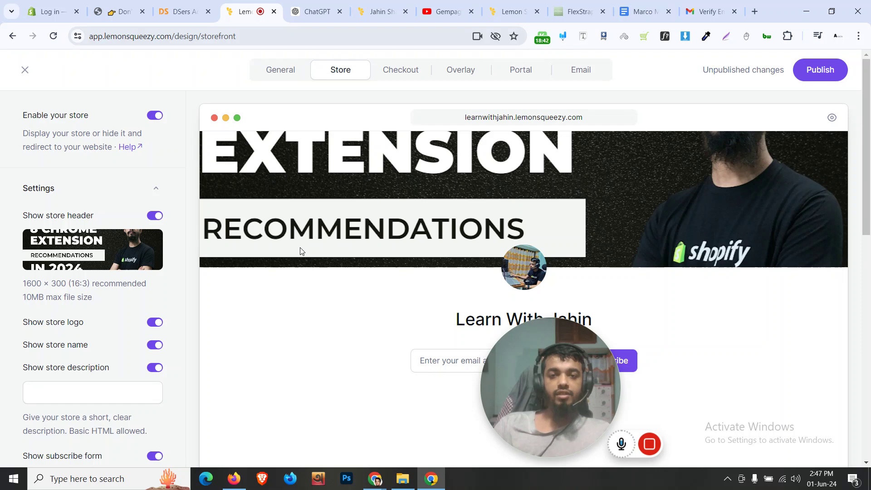
{"action": "left_click", "coordinate": [112, 394]}
{"action": "type", "text": "dddd"}
Review the remaining storefront options and publish the changes
{"action": "scroll", "coordinate": [490, 306], "scroll_direction": "down", "scroll_amount": 1}
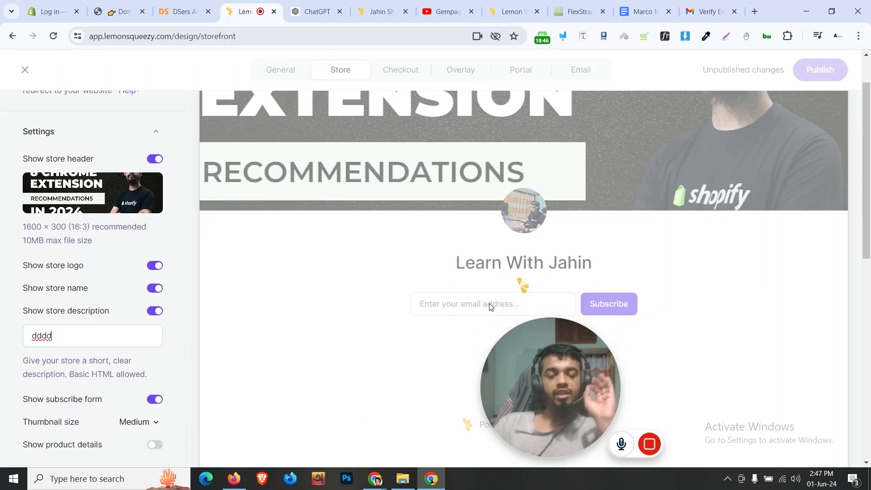
{"action": "scroll", "coordinate": [74, 320], "scroll_direction": "down", "scroll_amount": 1}
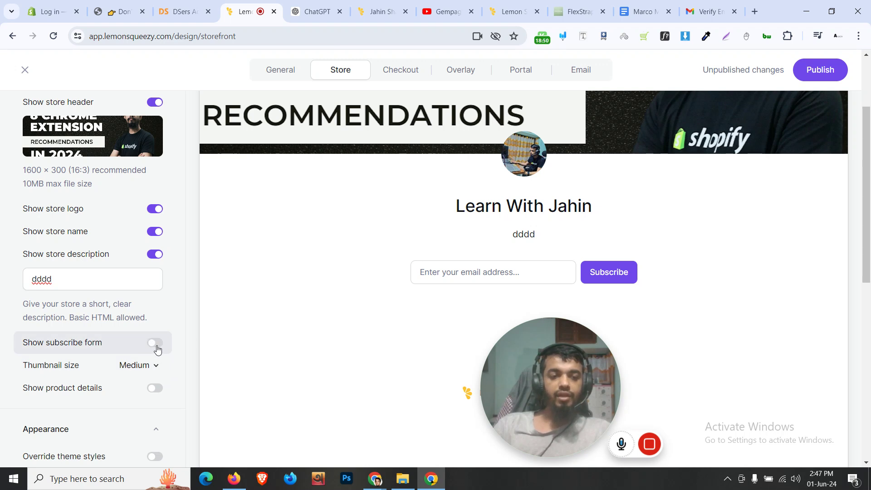
{"action": "scroll", "coordinate": [128, 367], "scroll_direction": "down", "scroll_amount": 2}
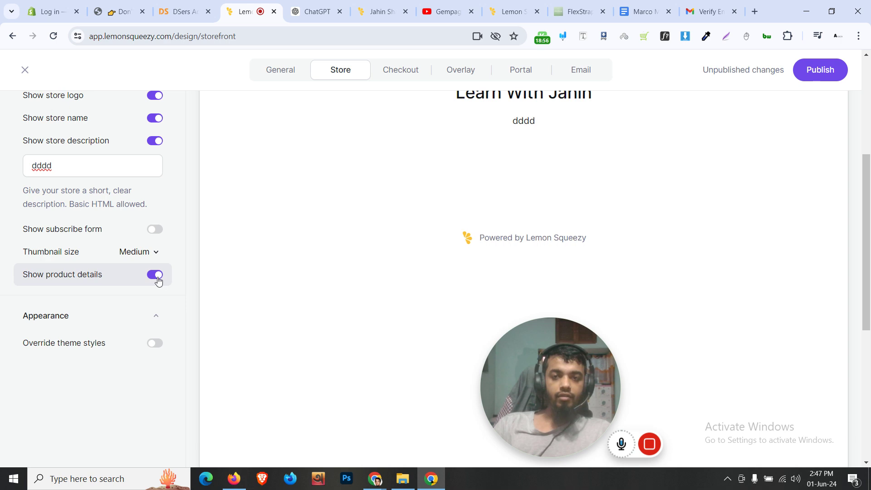
{"action": "scroll", "coordinate": [412, 280], "scroll_direction": "up", "scroll_amount": 5}
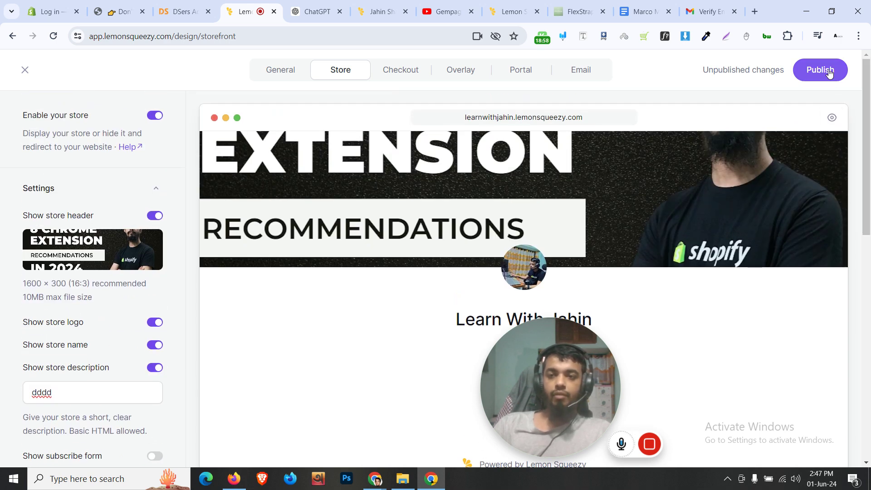
{"action": "left_click", "coordinate": [830, 74]}
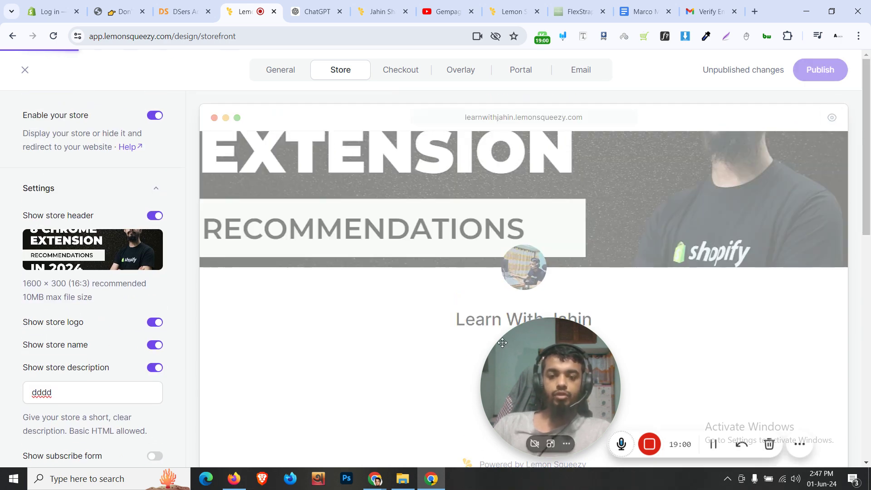
Review the Checkout design, turning Override theme styles on and back off
{"action": "left_click", "coordinate": [401, 73]}
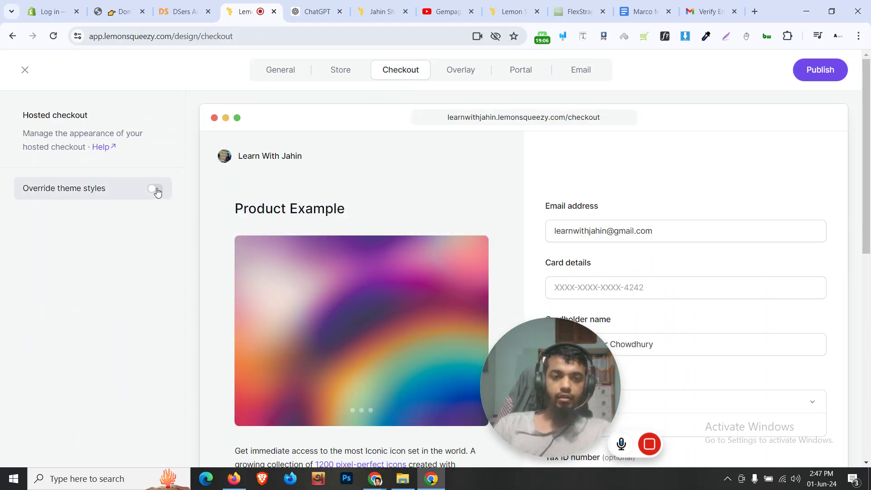
{"action": "left_click", "coordinate": [155, 189]}
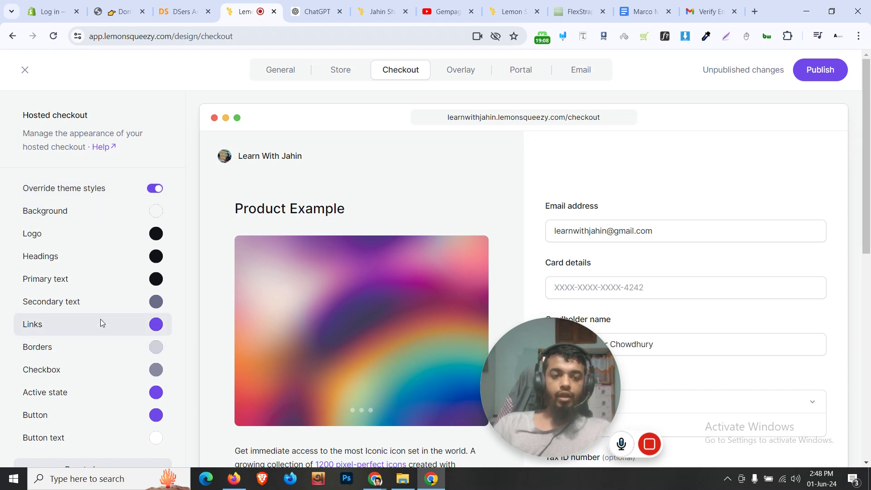
{"action": "scroll", "coordinate": [219, 211], "scroll_direction": "down", "scroll_amount": 10}
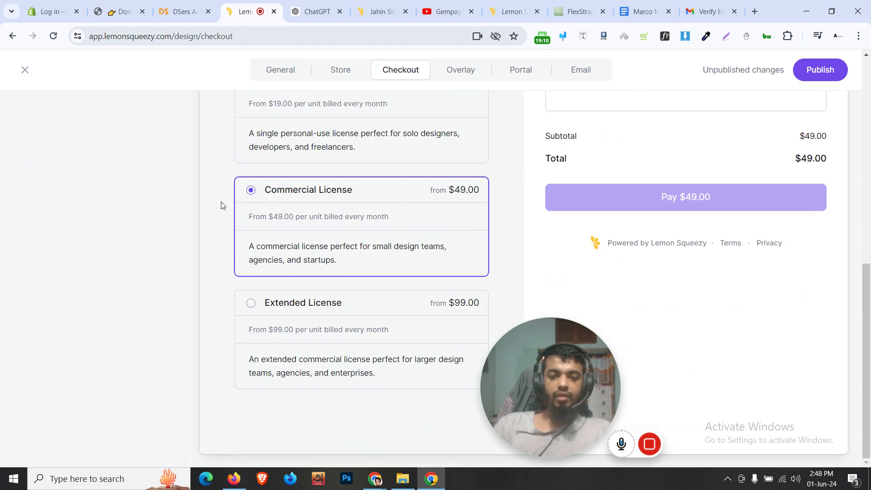
{"action": "scroll", "coordinate": [221, 205], "scroll_direction": "up", "scroll_amount": 10}
{"action": "scroll", "coordinate": [220, 213], "scroll_direction": "down", "scroll_amount": 8}
{"action": "scroll", "coordinate": [220, 217], "scroll_direction": "up", "scroll_amount": 8}
{"action": "scroll", "coordinate": [113, 336], "scroll_direction": "down", "scroll_amount": 4}
{"action": "scroll", "coordinate": [114, 337], "scroll_direction": "up", "scroll_amount": 4}
{"action": "scroll", "coordinate": [150, 347], "scroll_direction": "down", "scroll_amount": 4}
{"action": "scroll", "coordinate": [177, 327], "scroll_direction": "up", "scroll_amount": 4}
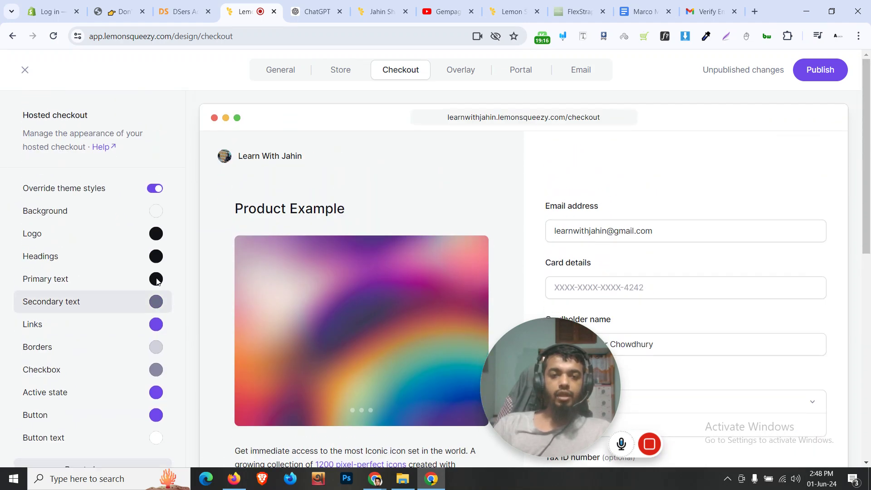
{"action": "left_click", "coordinate": [155, 189]}
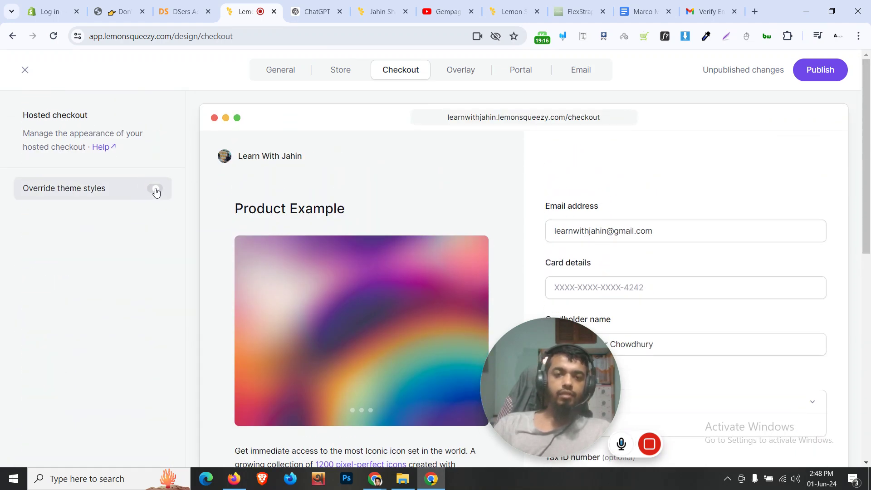
Look at the Overlay design without saving, then exit to the Home dashboard
{"action": "left_click", "coordinate": [486, 79]}
{"action": "left_click", "coordinate": [490, 120]}
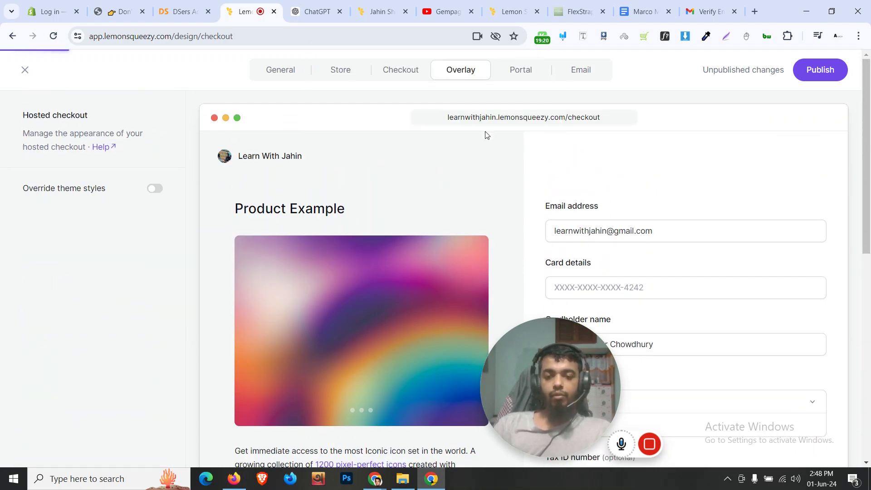
{"action": "scroll", "coordinate": [500, 206], "scroll_direction": "down", "scroll_amount": 10}
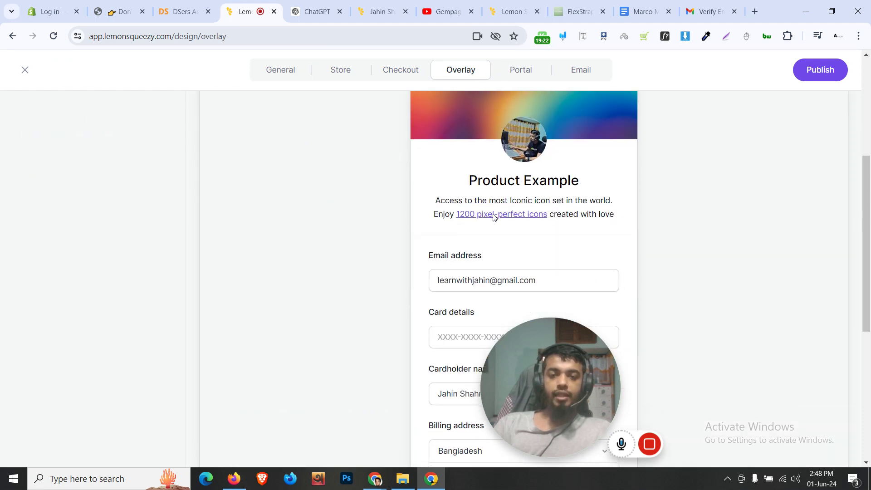
{"action": "scroll", "coordinate": [495, 217], "scroll_direction": "up", "scroll_amount": 10}
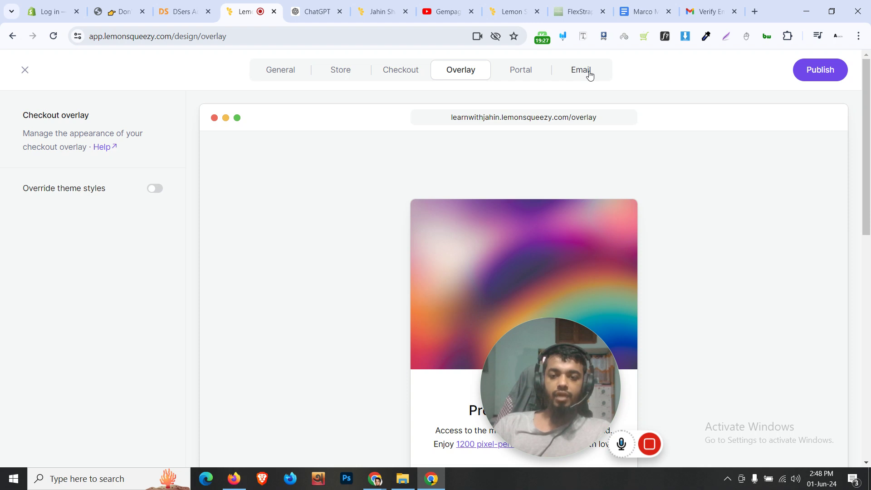
{"action": "left_click", "coordinate": [25, 71]}
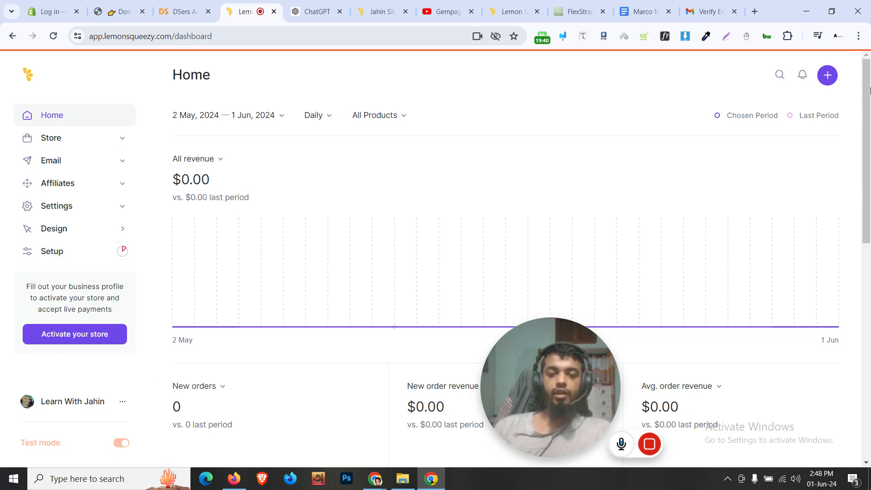
Go to Store > Products and open a blank New Product form
{"action": "left_click", "coordinate": [825, 78]}
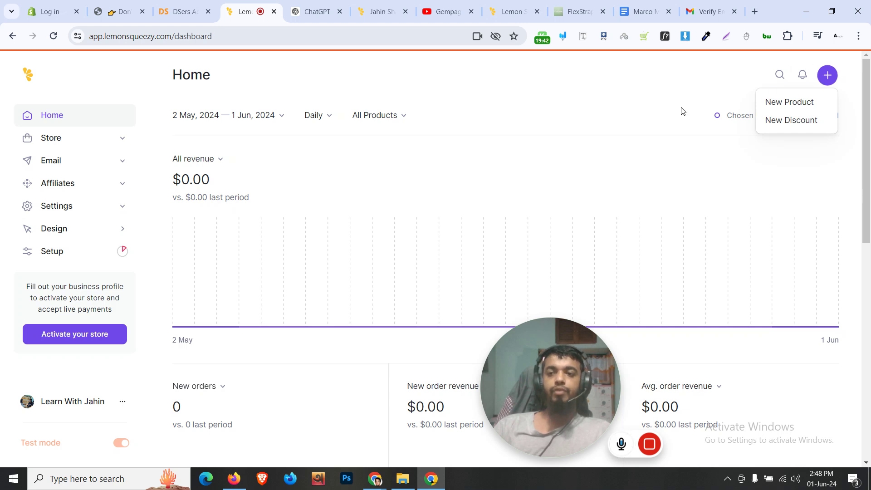
{"action": "left_click", "coordinate": [523, 128]}
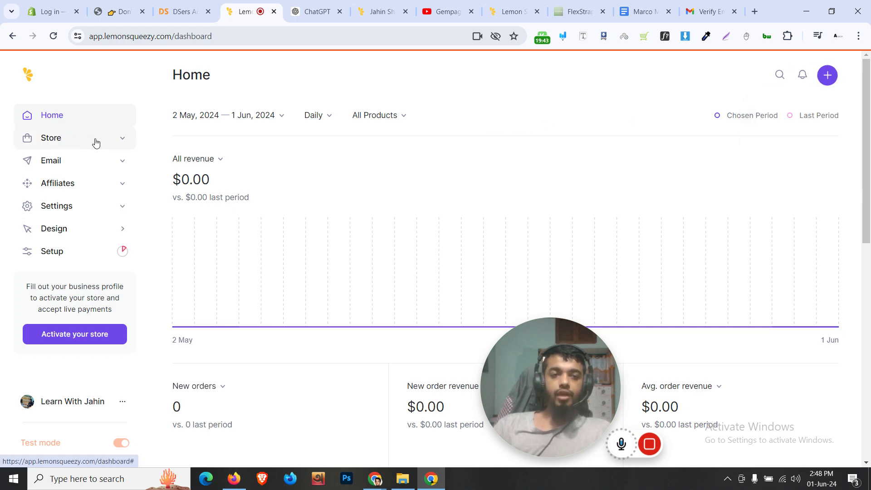
{"action": "left_click", "coordinate": [120, 142]}
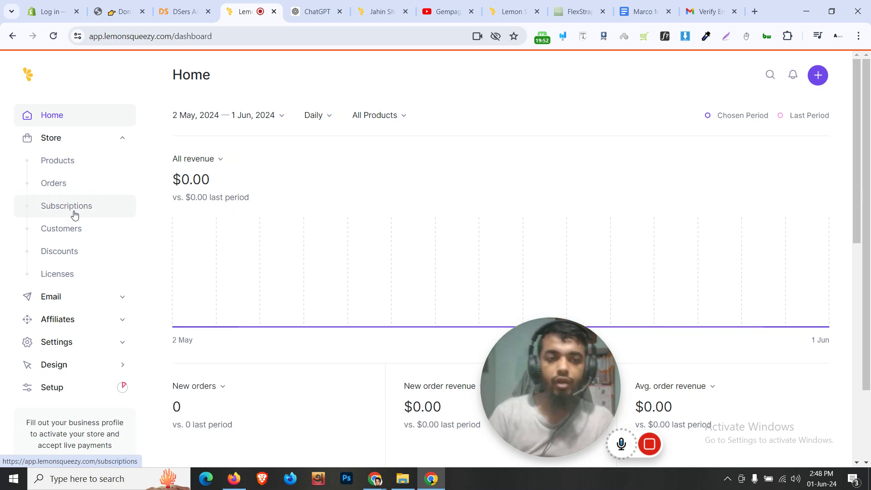
{"action": "left_click", "coordinate": [77, 162]}
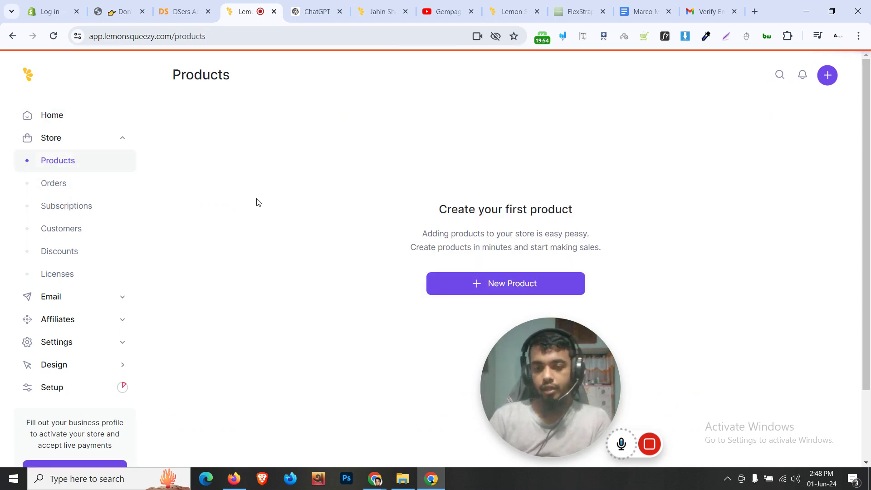
{"action": "left_click", "coordinate": [499, 285]}
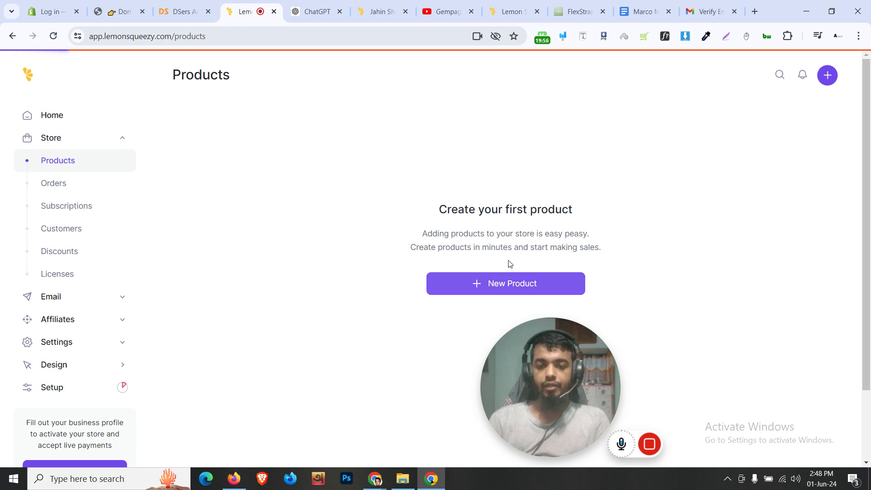
{"action": "left_click_drag", "start_coordinate": [611, 366], "coordinate": [116, 375]}
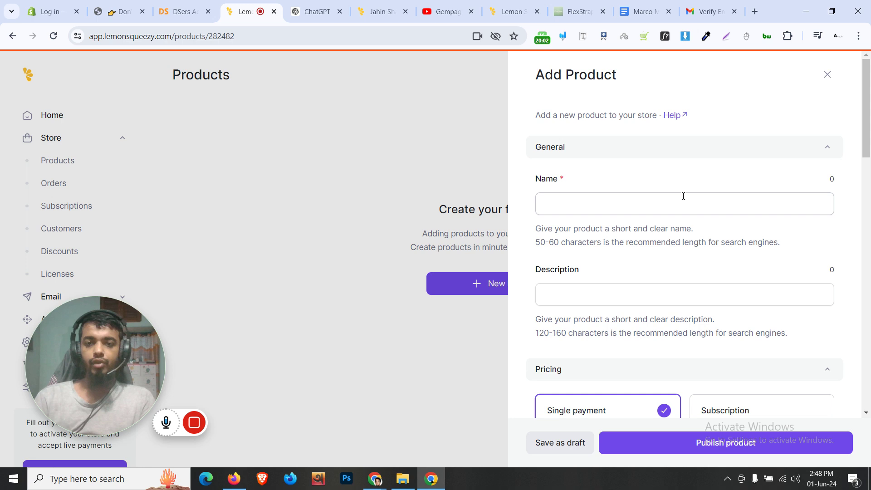
Name the product '10 High Converting Gempages Templates MasterPack', copied from the existing checkout
{"action": "left_click", "coordinate": [555, 213]}
{"action": "left_click", "coordinate": [379, 11]}
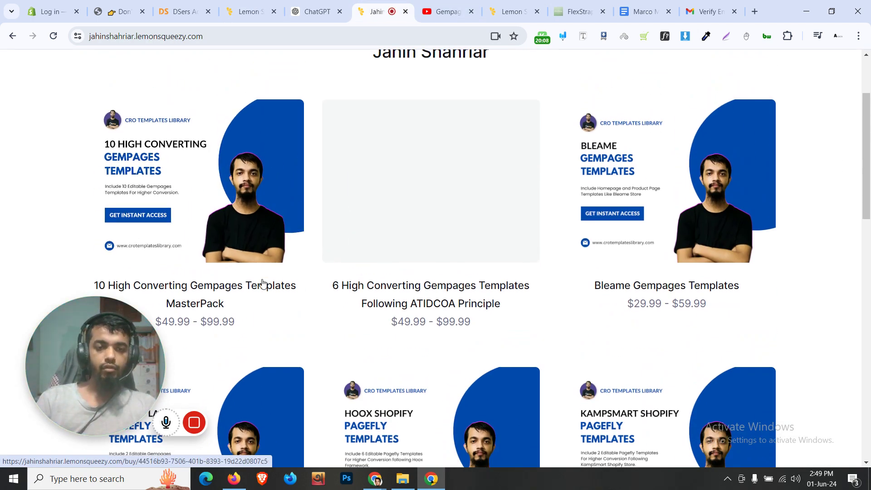
{"action": "left_click", "coordinate": [286, 295]}
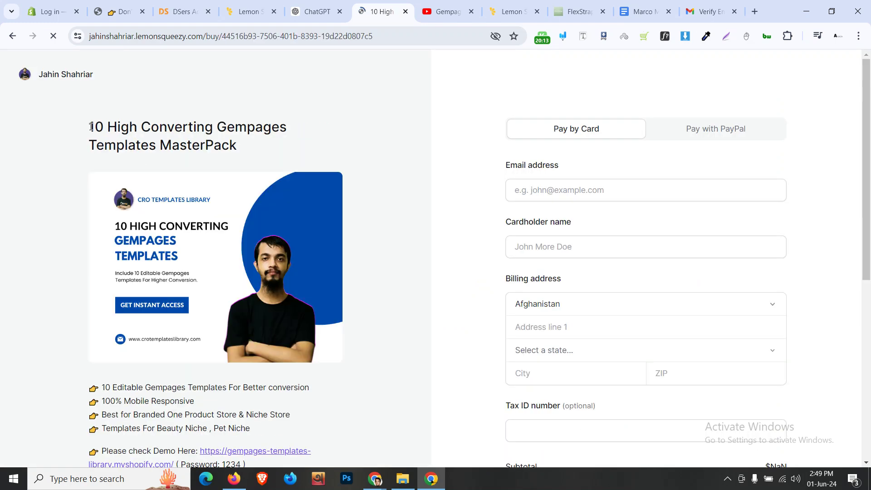
{"action": "triple_click", "coordinate": [98, 129]}
{"action": "key", "text": "ctrl+c"}
{"action": "left_click", "coordinate": [252, 11]}
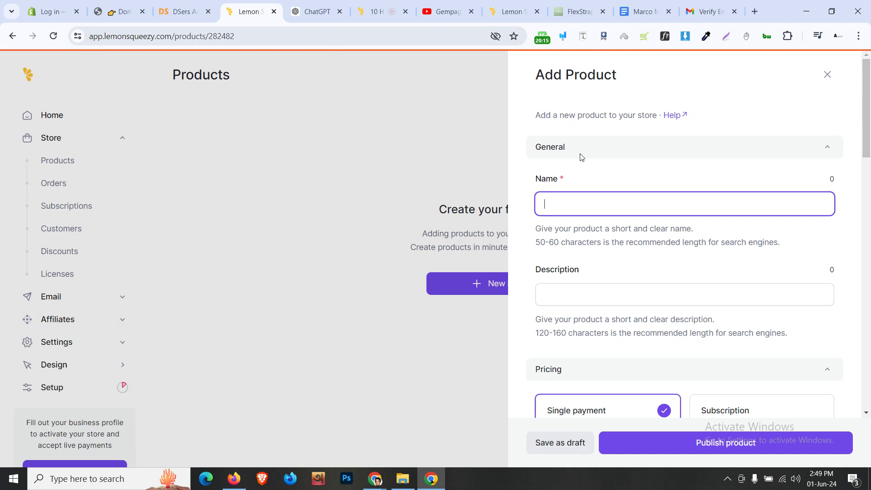
{"action": "key", "text": "ctrl+v"}
Paste the existing product's feature list into the Description field
{"action": "left_click", "coordinate": [363, 4]}
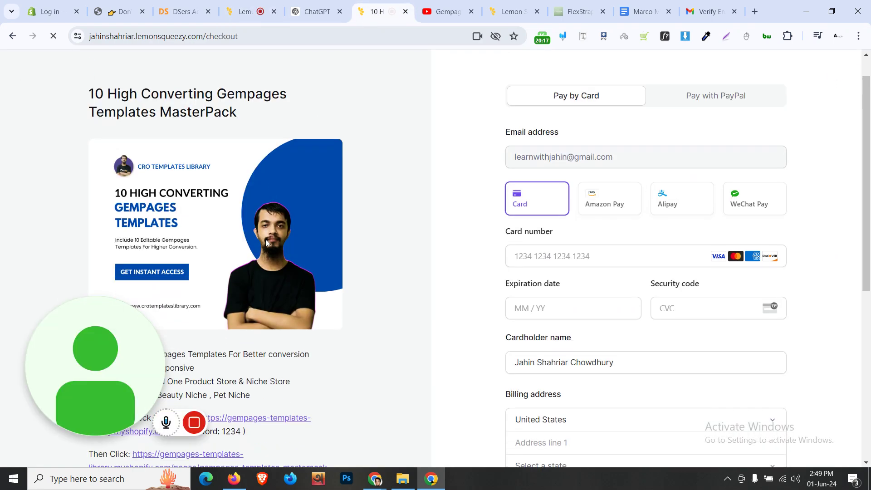
{"action": "scroll", "coordinate": [182, 198], "scroll_direction": "down", "scroll_amount": 5}
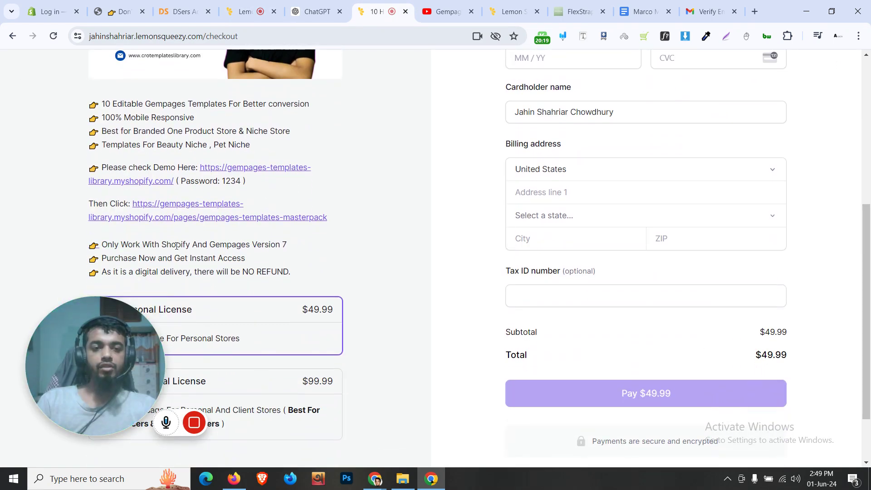
{"action": "left_click_drag", "start_coordinate": [93, 106], "coordinate": [318, 272]}
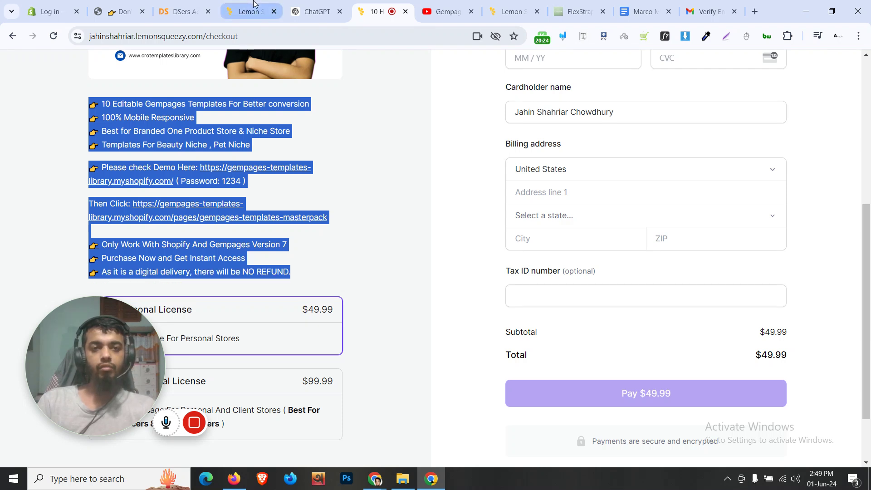
{"action": "left_click", "coordinate": [253, 4]}
{"action": "left_click", "coordinate": [641, 290]}
{"action": "key", "text": "ctrl+v"}
{"action": "scroll", "coordinate": [710, 322], "scroll_direction": "down", "scroll_amount": 4}
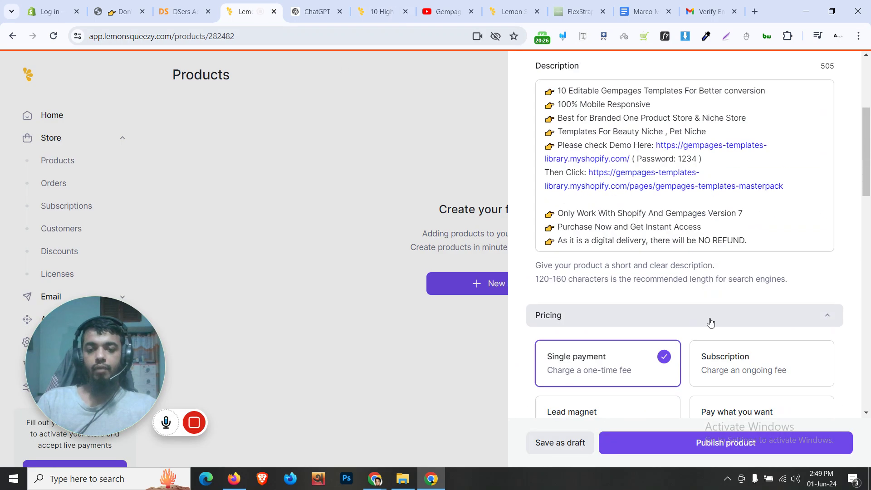
Try the Subscription and Pay what you want options, with a minimum price of 0
{"action": "scroll", "coordinate": [710, 322], "scroll_direction": "down", "scroll_amount": 2}
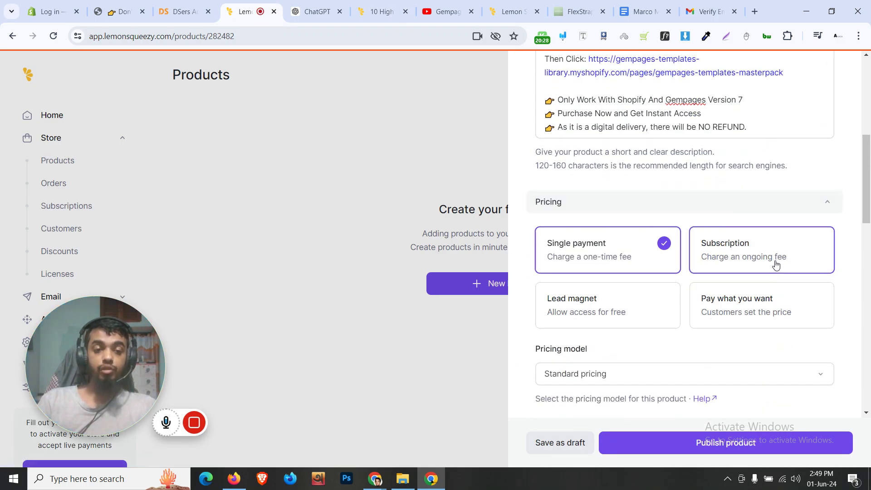
{"action": "left_click", "coordinate": [775, 266]}
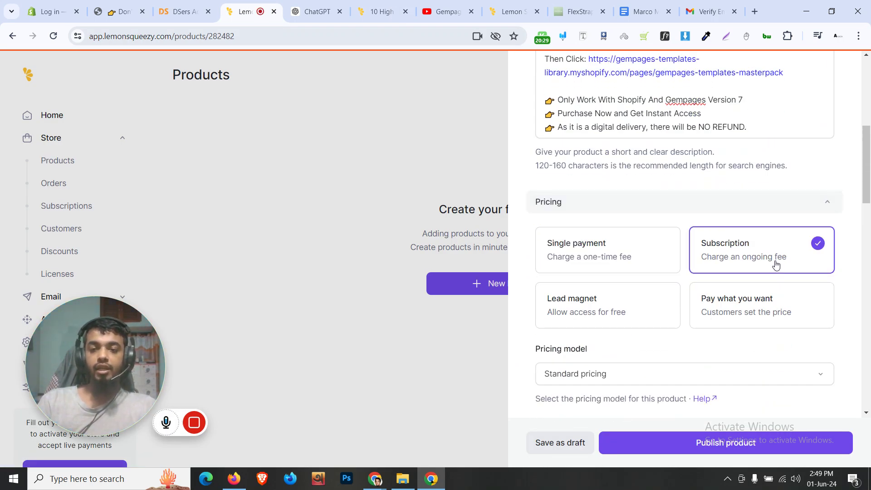
{"action": "left_click", "coordinate": [640, 265]}
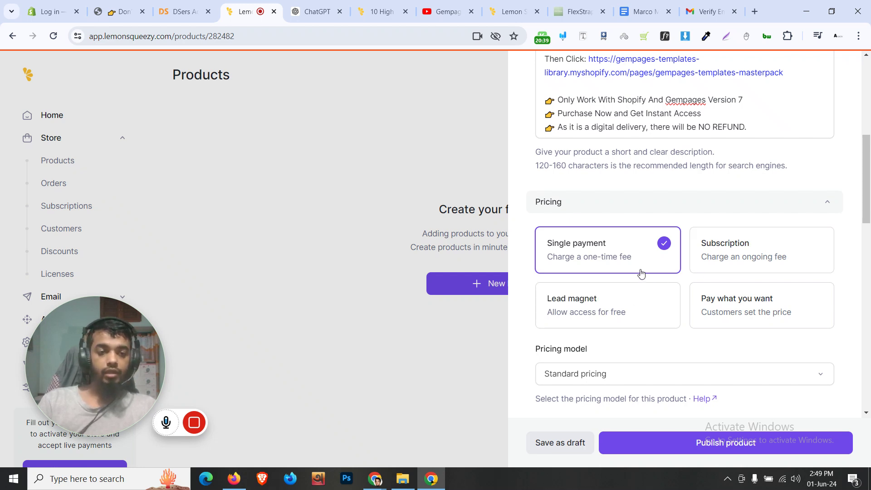
{"action": "left_click", "coordinate": [754, 313]}
{"action": "scroll", "coordinate": [708, 300], "scroll_direction": "down", "scroll_amount": 3}
{"action": "left_click", "coordinate": [604, 265]}
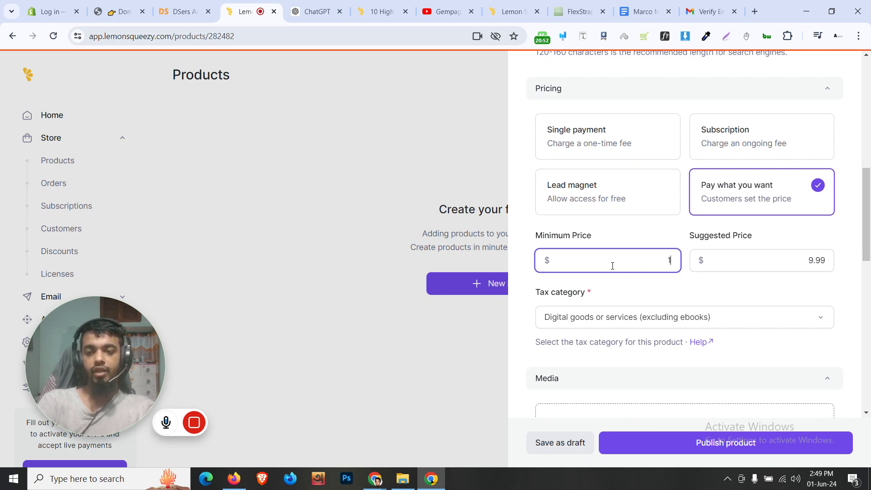
{"action": "left_click", "coordinate": [810, 264]}
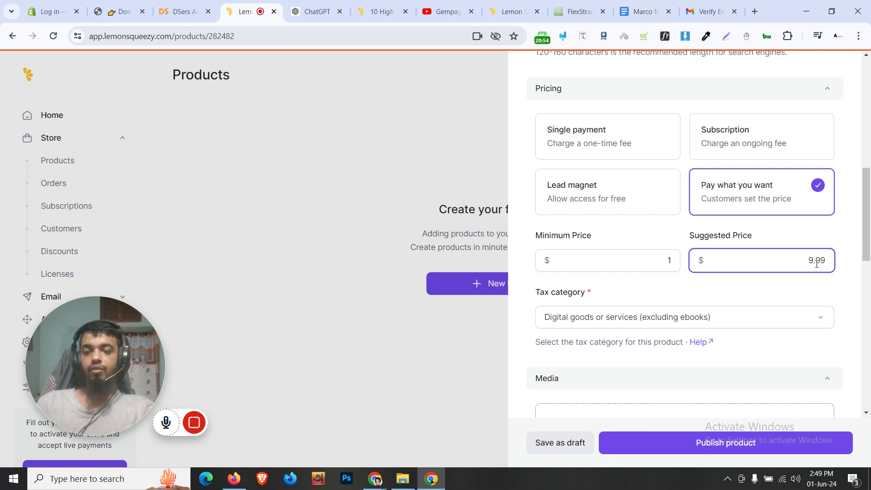
{"action": "left_click", "coordinate": [799, 289]}
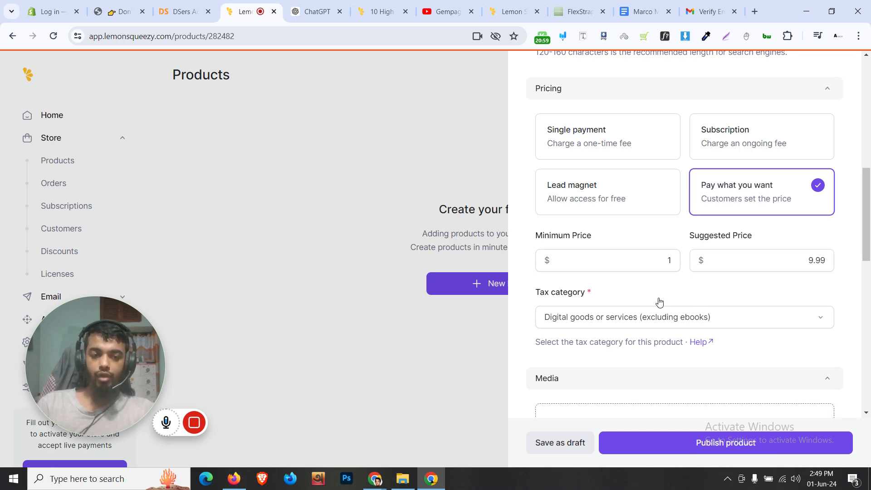
{"action": "left_click", "coordinate": [677, 263]}
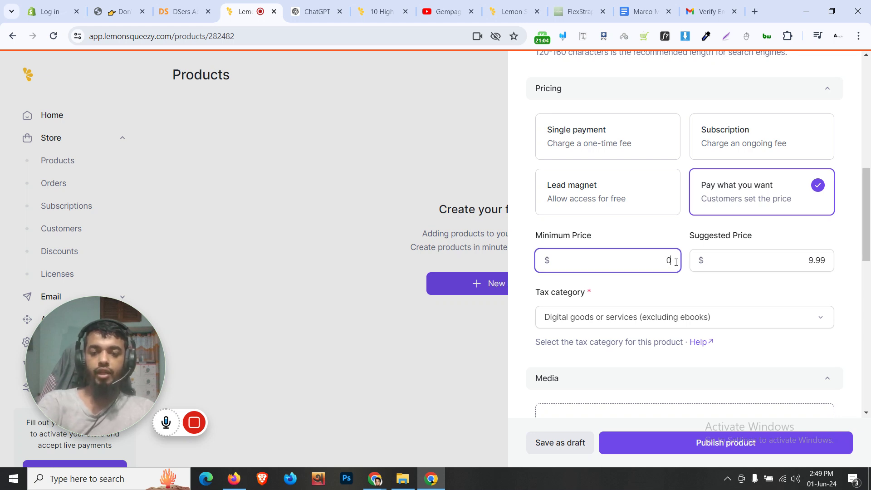
{"action": "left_click", "coordinate": [702, 298]}
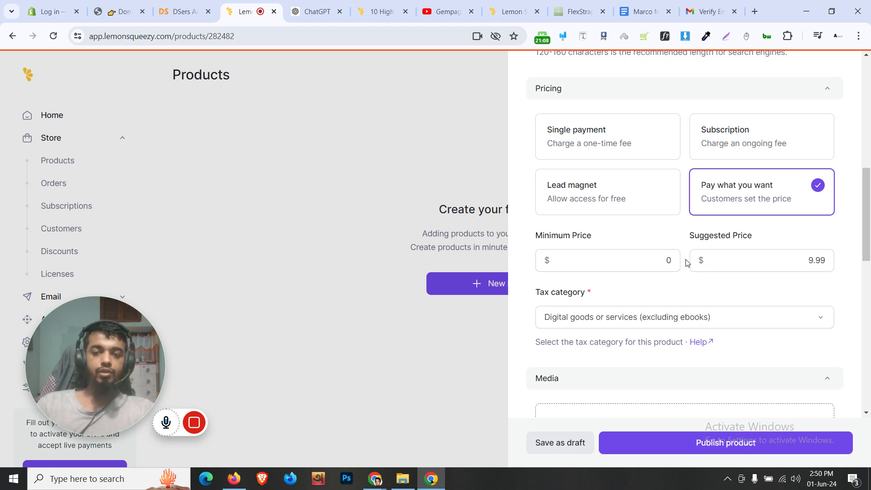
Set Single payment with Standard pricing at a price of $49.99
{"action": "left_click", "coordinate": [624, 145]}
{"action": "left_click", "coordinate": [638, 259]}
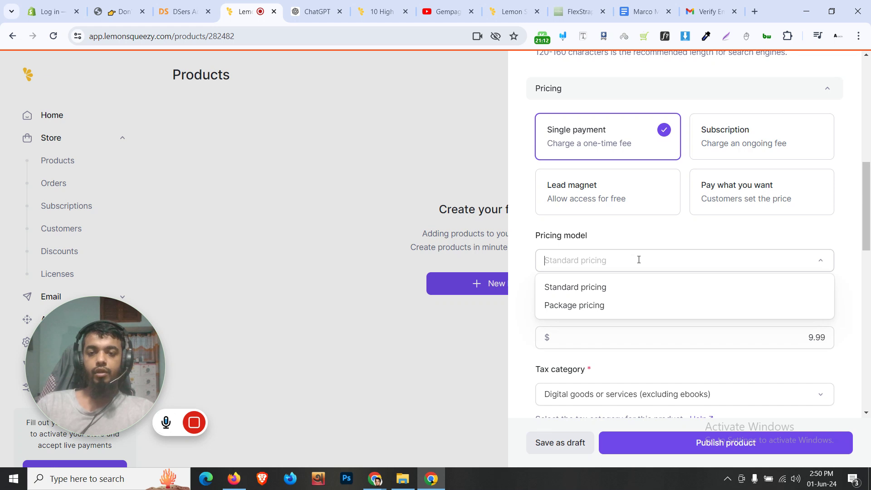
{"action": "left_click", "coordinate": [622, 243]}
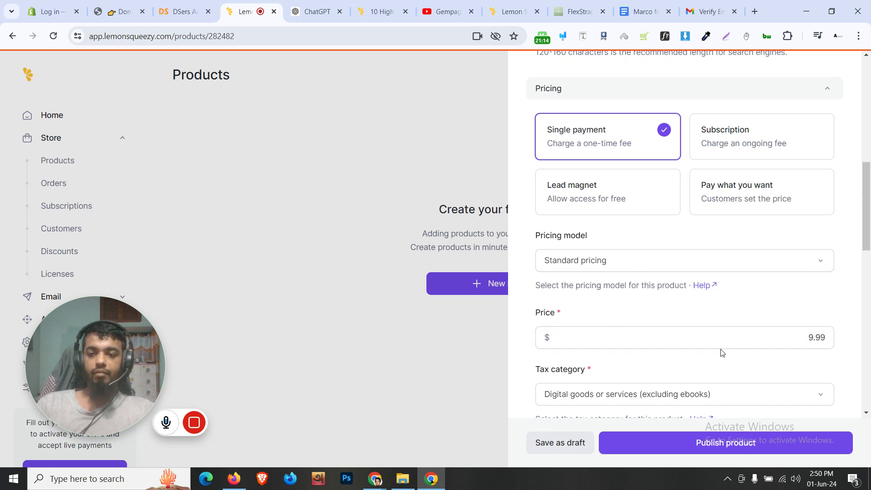
{"action": "left_click", "coordinate": [764, 332]}
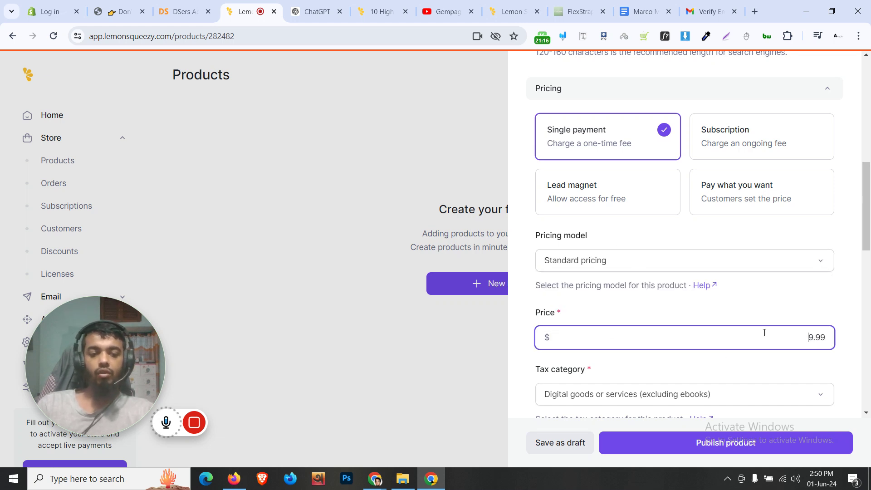
{"action": "left_click", "coordinate": [845, 320]}
Glance at the ChatGPT and checkout tabs, then return to the product form
{"action": "left_click", "coordinate": [313, 12]}
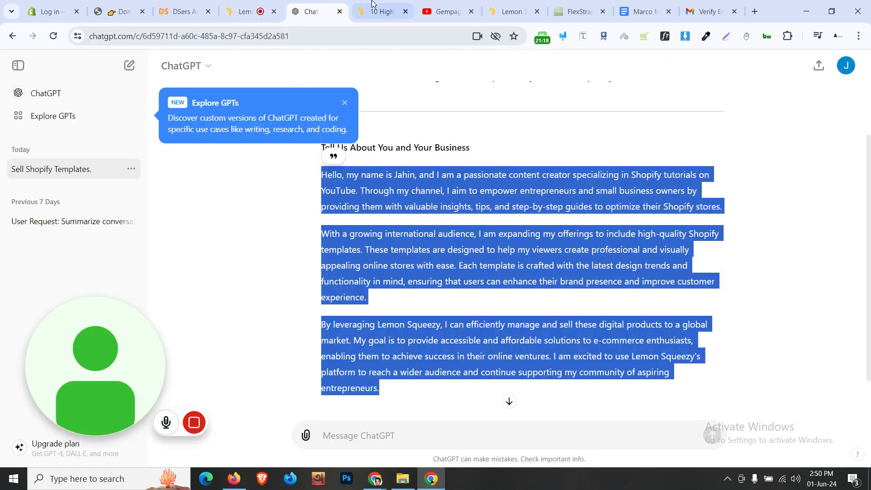
{"action": "left_click", "coordinate": [362, 5]}
{"action": "left_click", "coordinate": [313, 11]}
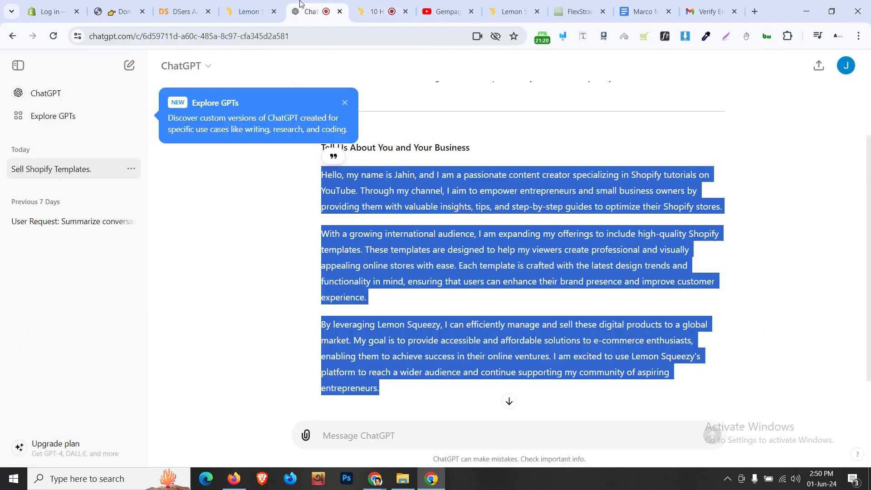
{"action": "left_click_drag", "start_coordinate": [275, 5], "coordinate": [320, 8]}
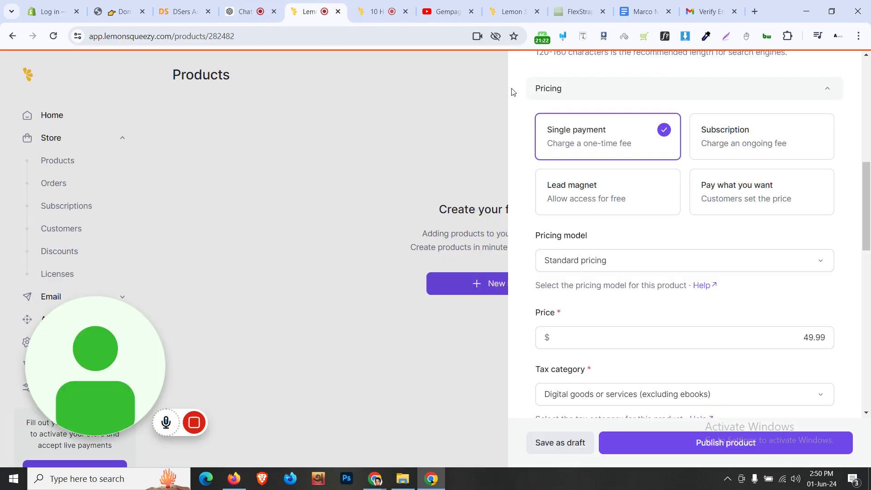
{"action": "scroll", "coordinate": [705, 317], "scroll_direction": "down", "scroll_amount": 3}
{"action": "scroll", "coordinate": [694, 284], "scroll_direction": "down", "scroll_amount": 3}
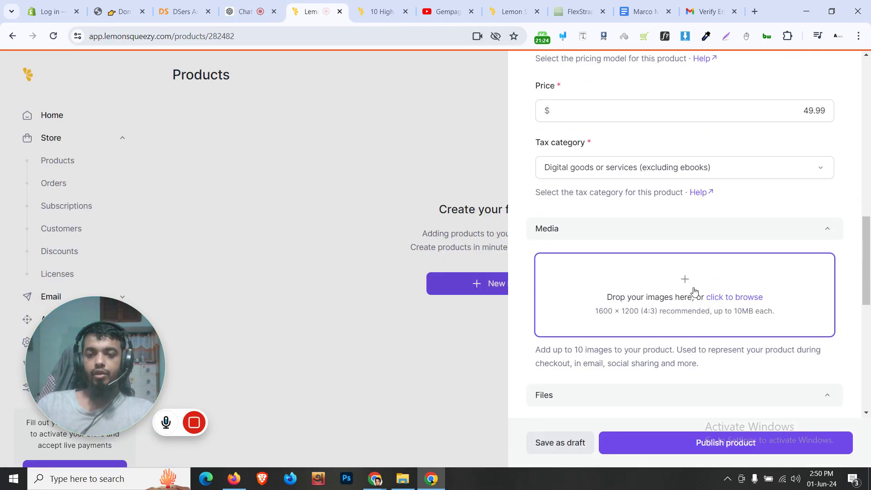
Upload the 1.28 MB thumbnail image to the product's Media section
{"action": "left_click", "coordinate": [669, 275]}
{"action": "left_click", "coordinate": [200, 134]}
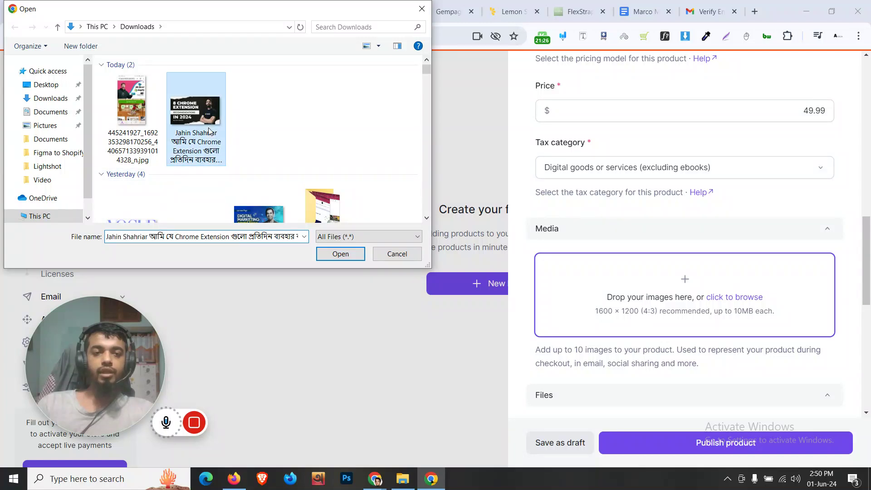
{"action": "left_click", "coordinate": [340, 253]}
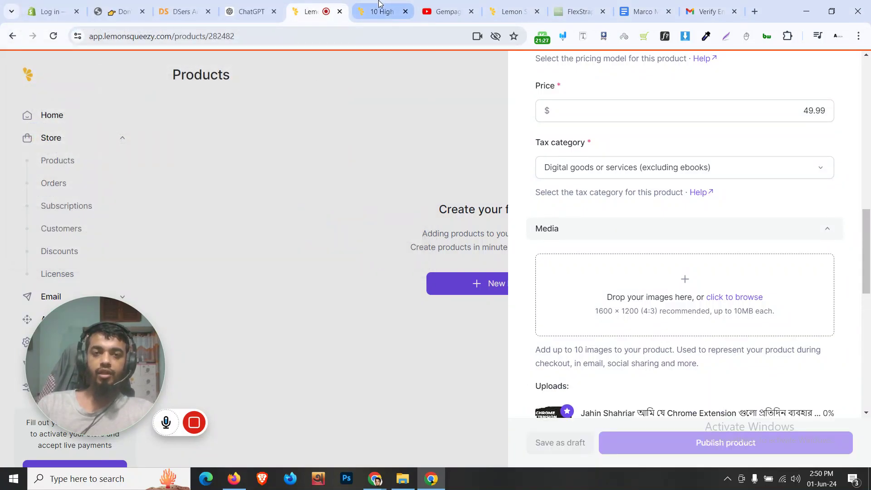
Glance at the store checkout page, then go to the Google Docs project notes
{"action": "left_click", "coordinate": [380, 12]}
{"action": "scroll", "coordinate": [240, 214], "scroll_direction": "up", "scroll_amount": 5}
{"action": "left_click", "coordinate": [311, 11]}
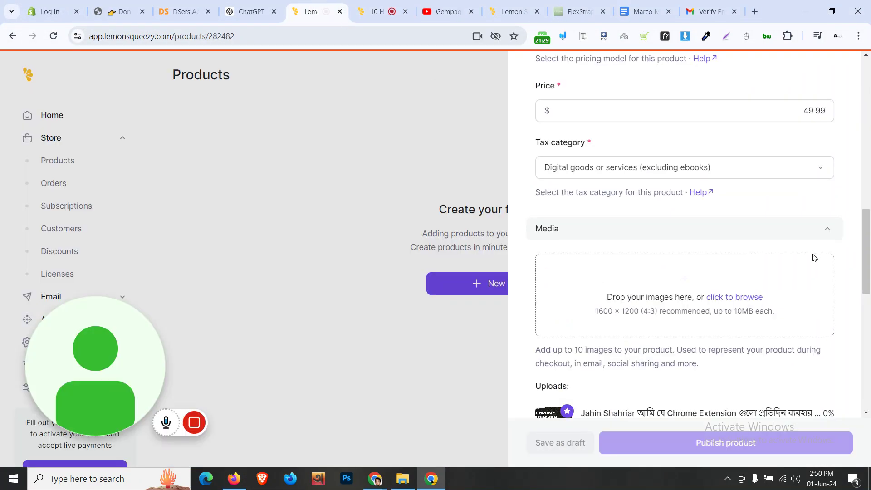
{"action": "scroll", "coordinate": [752, 262], "scroll_direction": "down", "scroll_amount": 6}
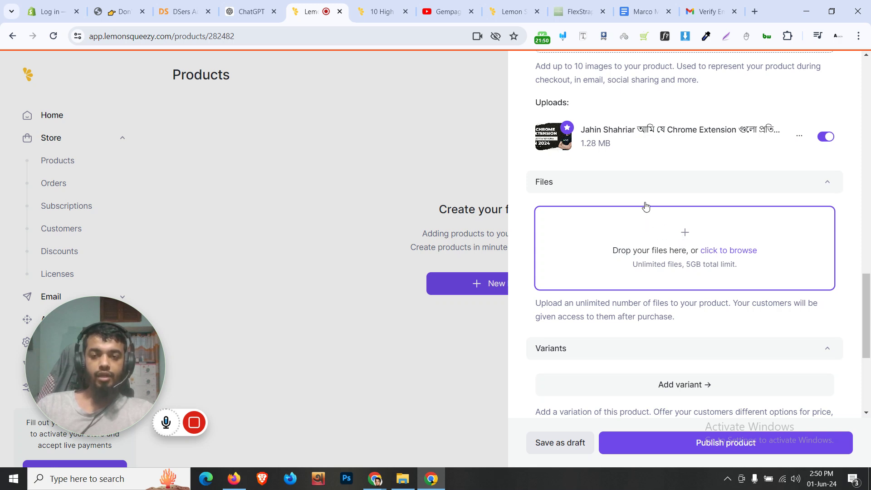
{"action": "left_click", "coordinate": [644, 12]}
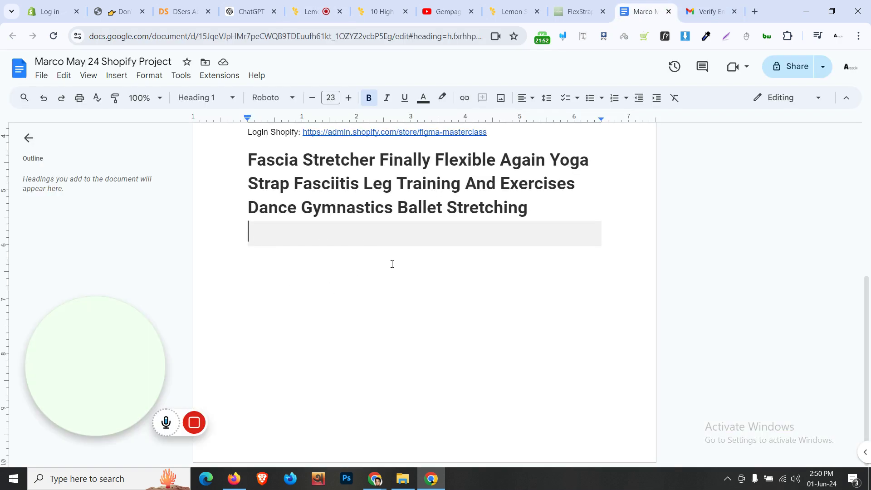
Scroll through the project notes document and look over its File menu commands
{"action": "scroll", "coordinate": [324, 239], "scroll_direction": "up", "scroll_amount": 6}
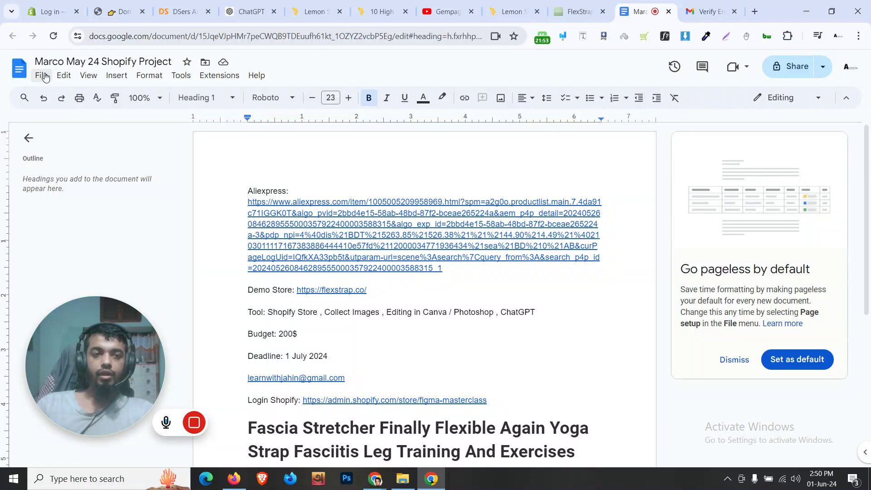
{"action": "left_click", "coordinate": [42, 75]}
{"action": "mouse_move", "coordinate": [103, 198]}
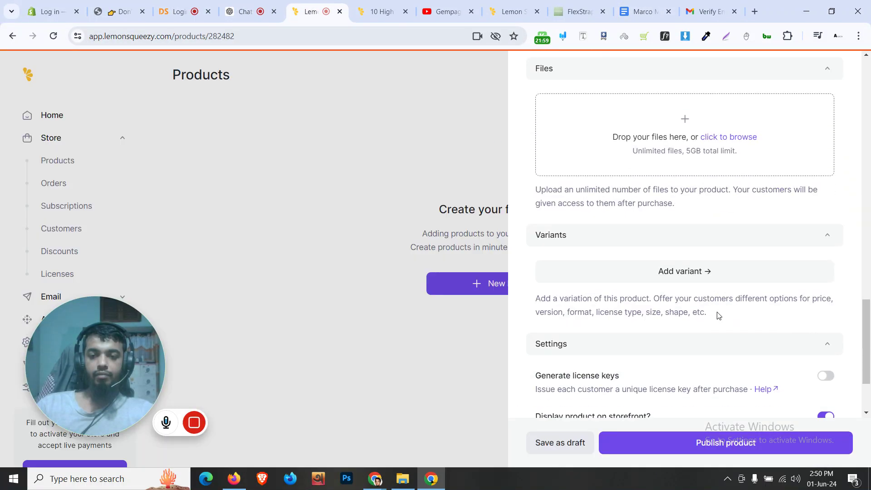
Review the checkout's Personal License at $49.99 and Commercial License at $99.99
{"action": "scroll", "coordinate": [726, 295], "scroll_direction": "down", "scroll_amount": 3}
{"action": "scroll", "coordinate": [652, 286], "scroll_direction": "down", "scroll_amount": 1}
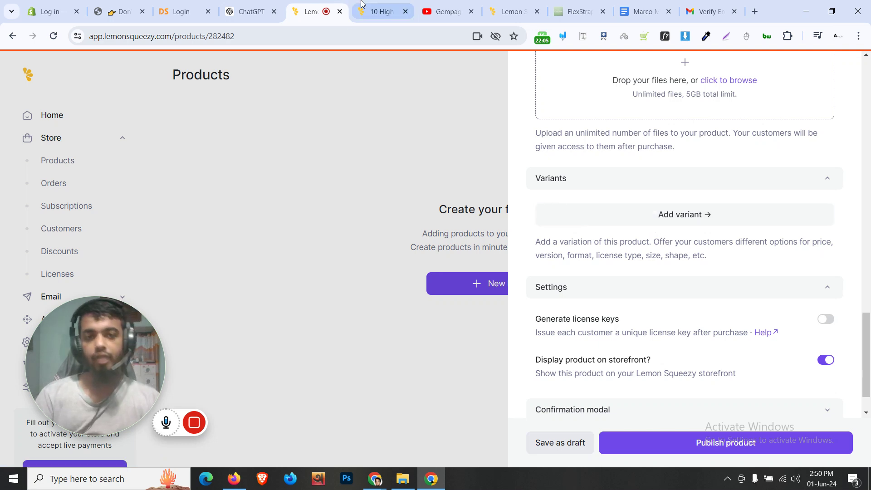
{"action": "left_click", "coordinate": [381, 12]}
{"action": "scroll", "coordinate": [212, 275], "scroll_direction": "down", "scroll_amount": 5}
{"action": "scroll", "coordinate": [326, 239], "scroll_direction": "down", "scroll_amount": 2}
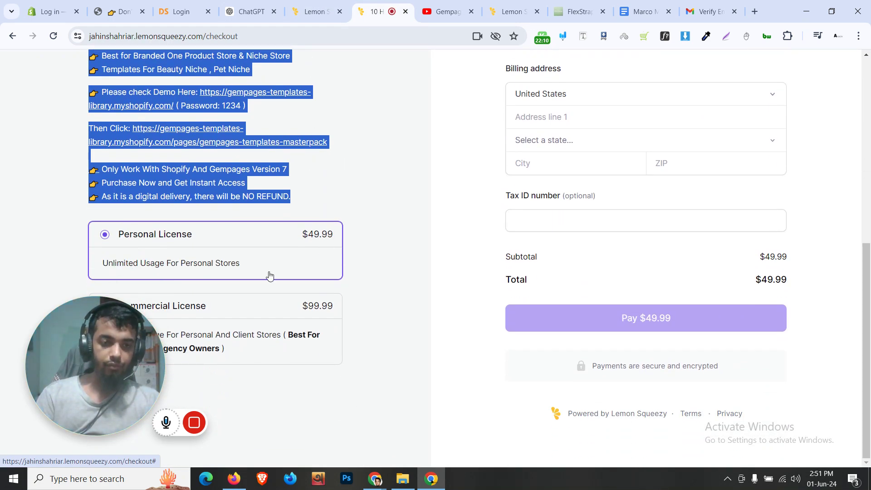
{"action": "left_click_drag", "start_coordinate": [133, 350], "coordinate": [122, 382]}
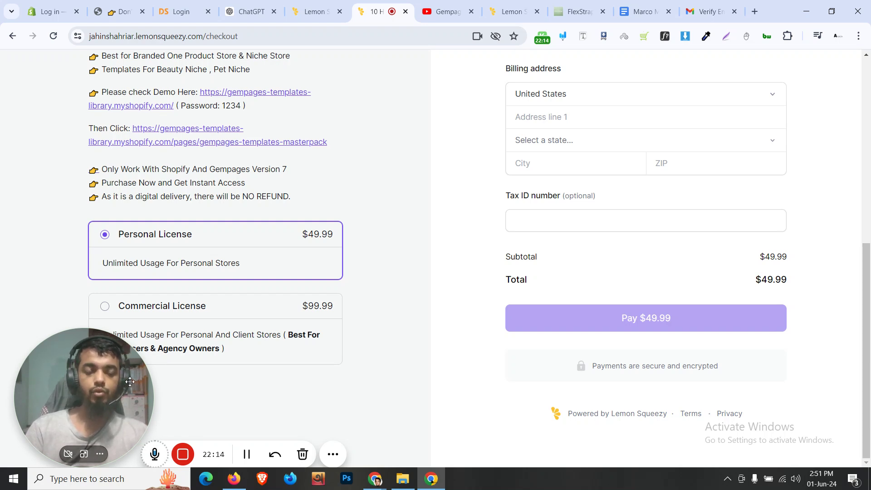
{"action": "left_click_drag", "start_coordinate": [128, 382], "coordinate": [129, 366]}
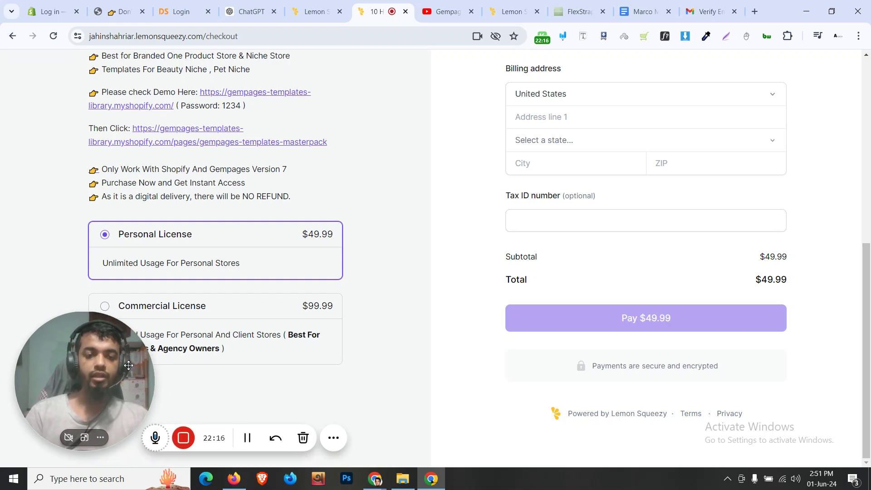
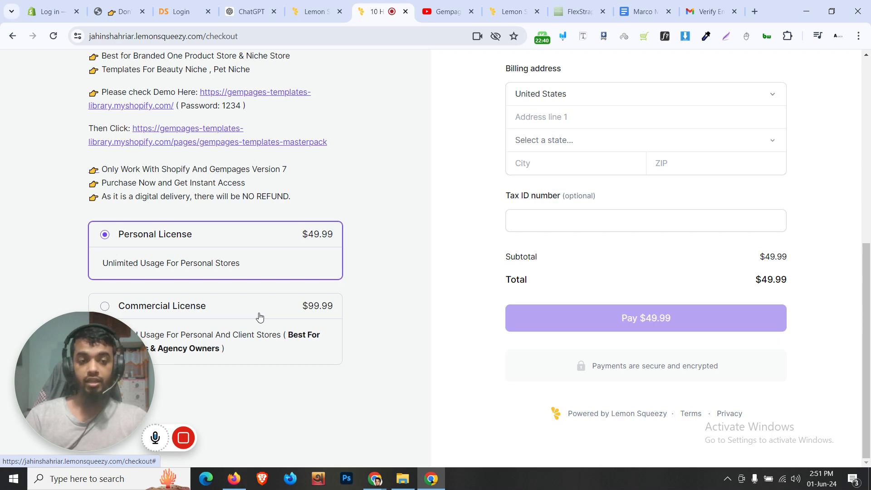
Compare the Commercial and Personal License checkout totals, then review the product form's image and storefront settings
{"action": "left_click", "coordinate": [294, 317]}
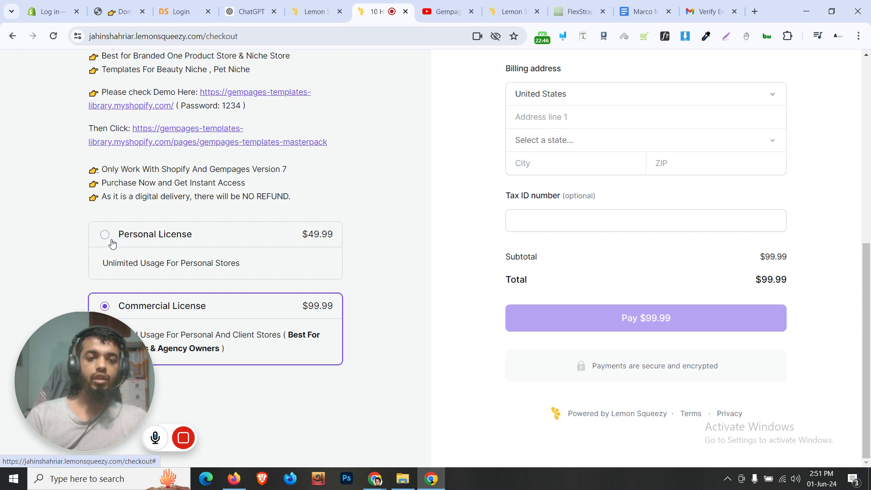
{"action": "left_click", "coordinate": [245, 237]}
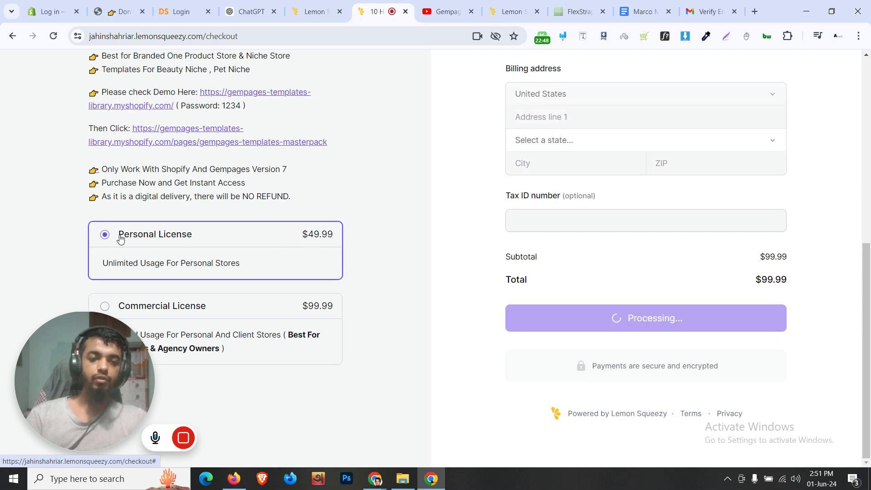
{"action": "left_click", "coordinate": [301, 5]}
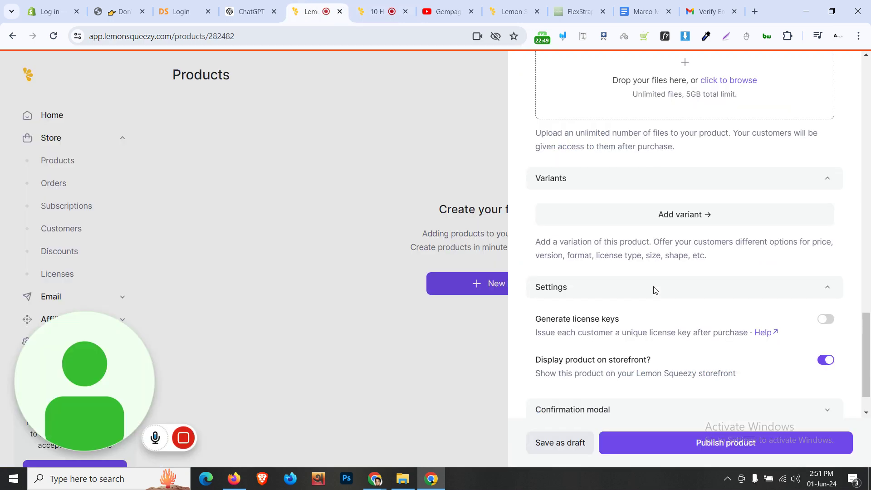
{"action": "scroll", "coordinate": [659, 302], "scroll_direction": "up", "scroll_amount": 1}
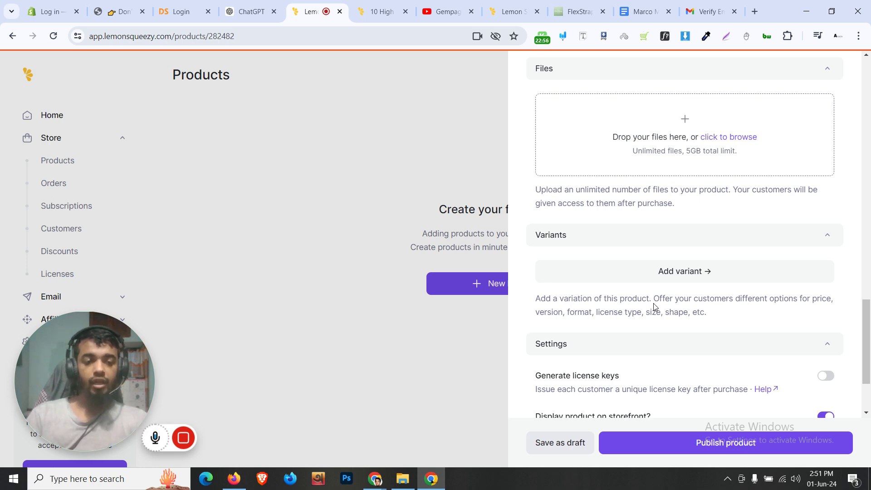
{"action": "scroll", "coordinate": [654, 307], "scroll_direction": "down", "scroll_amount": 2}
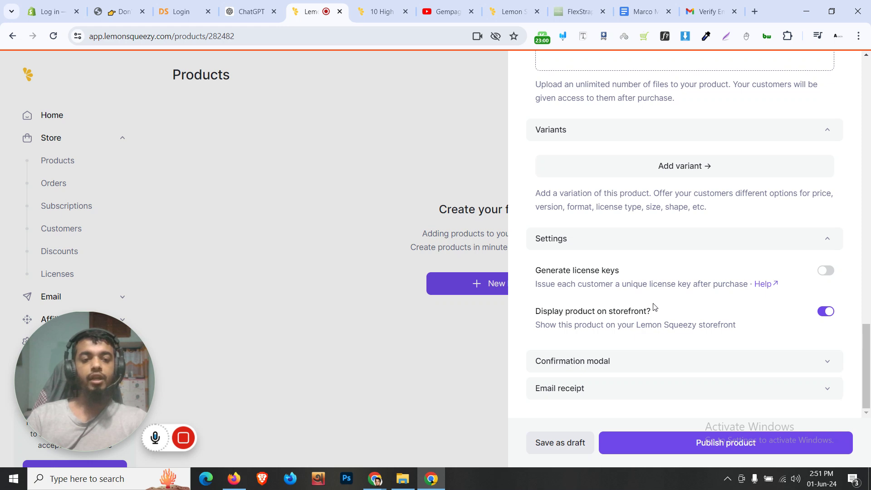
{"action": "scroll", "coordinate": [654, 307], "scroll_direction": "up", "scroll_amount": 2}
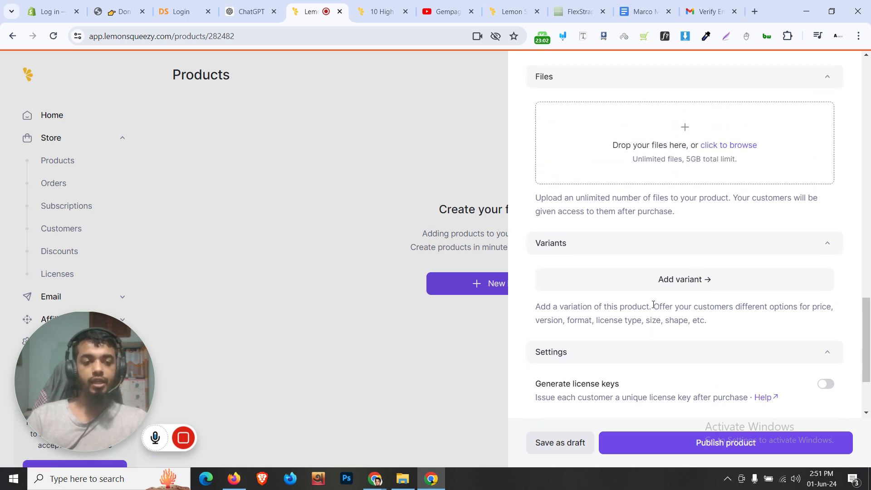
{"action": "scroll", "coordinate": [656, 274], "scroll_direction": "up", "scroll_amount": 8}
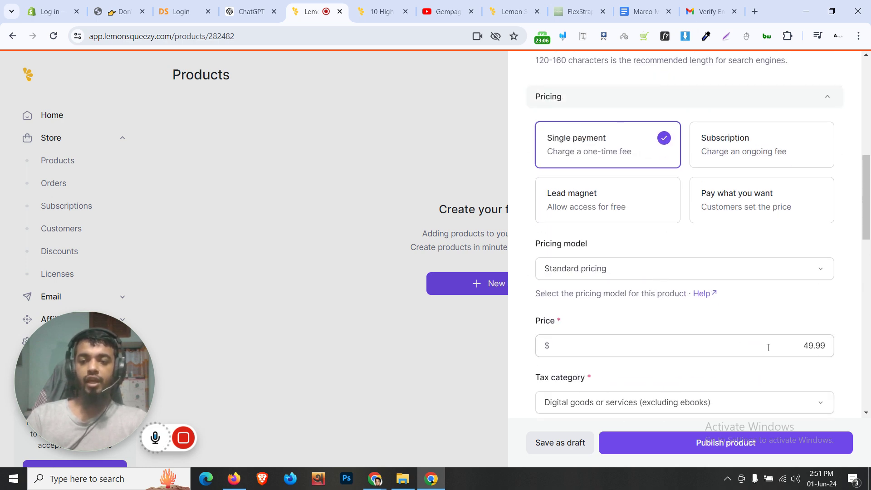
{"action": "scroll", "coordinate": [755, 346], "scroll_direction": "down", "scroll_amount": 10}
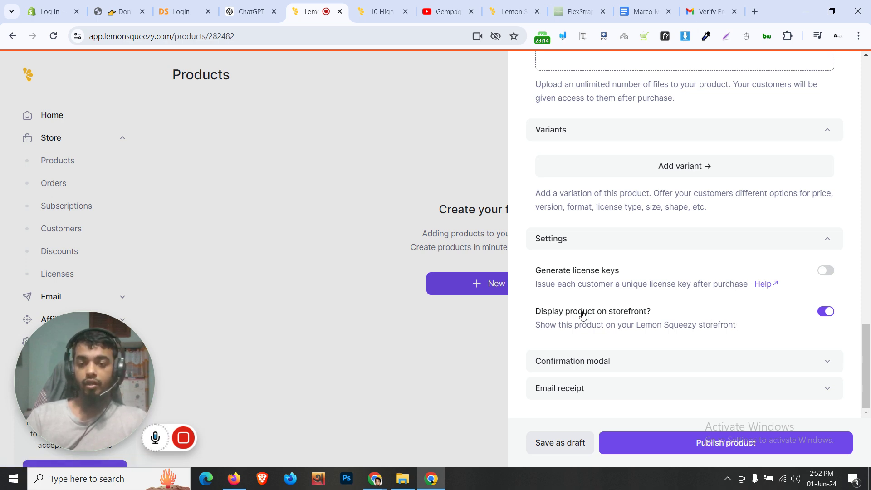
{"action": "scroll", "coordinate": [696, 226], "scroll_direction": "up", "scroll_amount": 4}
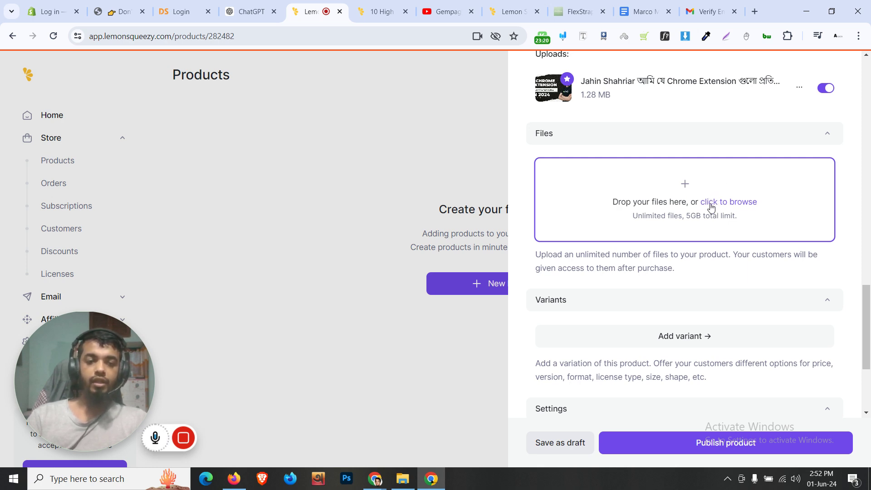
{"action": "scroll", "coordinate": [663, 243], "scroll_direction": "down", "scroll_amount": 4}
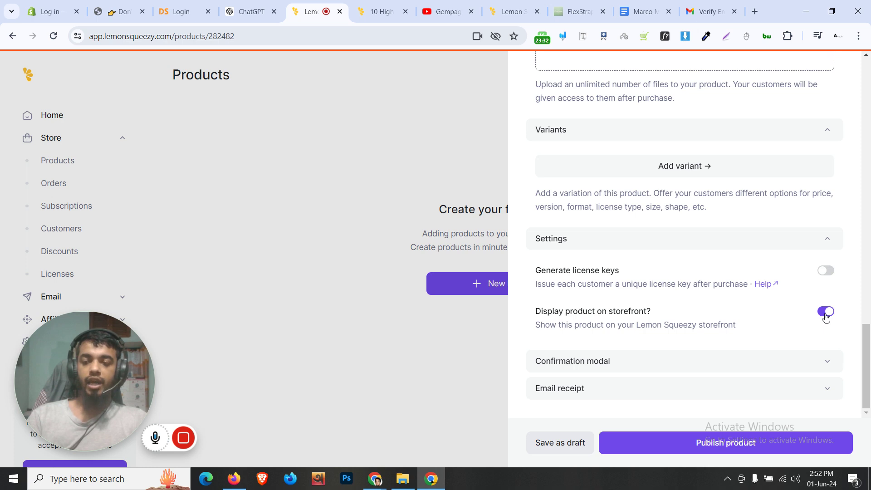
{"action": "left_click", "coordinate": [381, 11]}
{"action": "scroll", "coordinate": [288, 162], "scroll_direction": "up", "scroll_amount": 3}
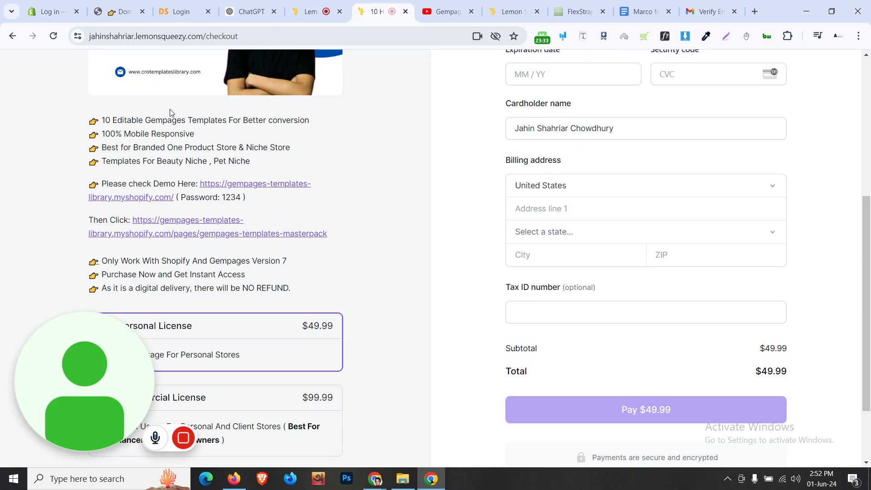
{"action": "scroll", "coordinate": [182, 120], "scroll_direction": "up", "scroll_amount": 5}
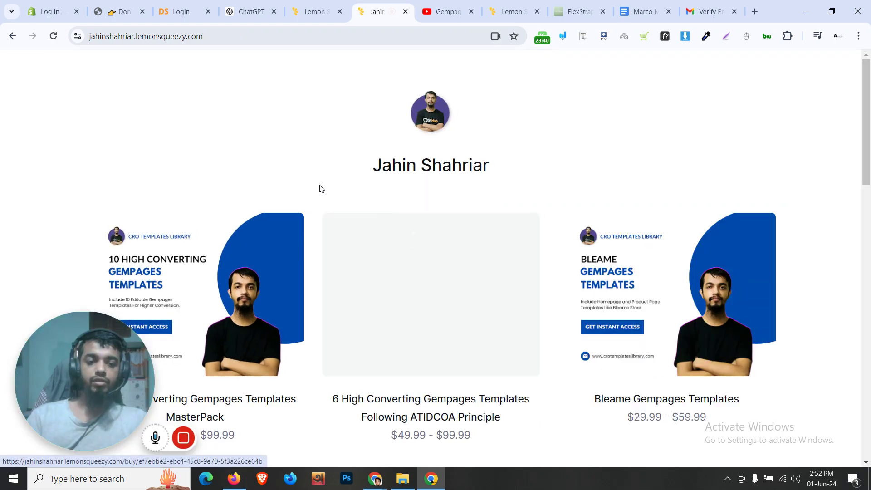
{"action": "scroll", "coordinate": [316, 194], "scroll_direction": "down", "scroll_amount": 6}
{"action": "scroll", "coordinate": [304, 70], "scroll_direction": "up", "scroll_amount": 4}
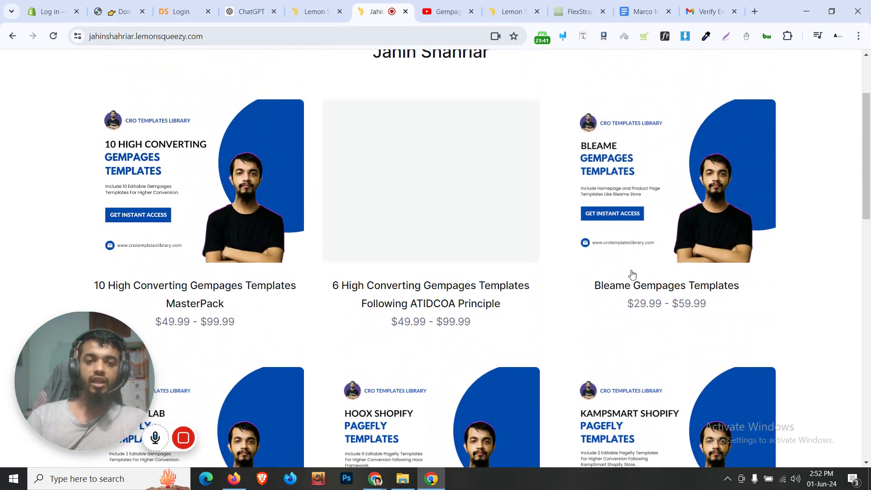
{"action": "left_click", "coordinate": [313, 12]}
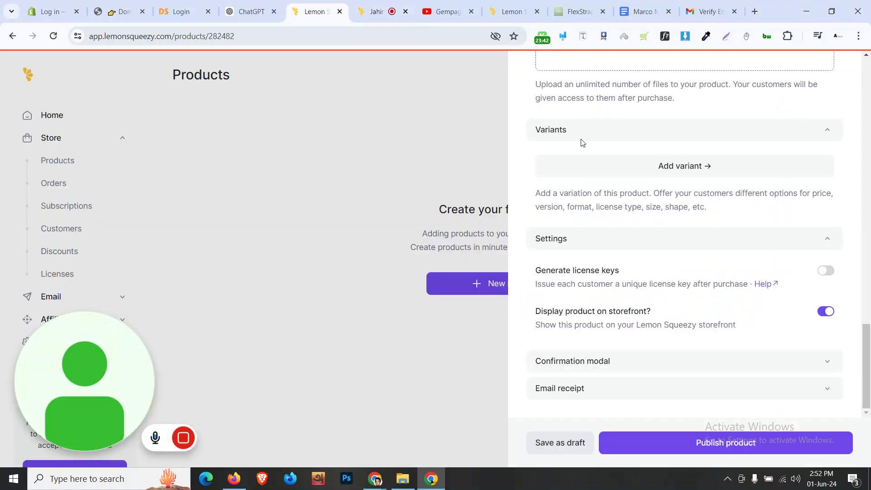
{"action": "left_click", "coordinate": [825, 313]}
Expand the product's Confirmation modal section and focus its Button link field
{"action": "left_click", "coordinate": [716, 368]}
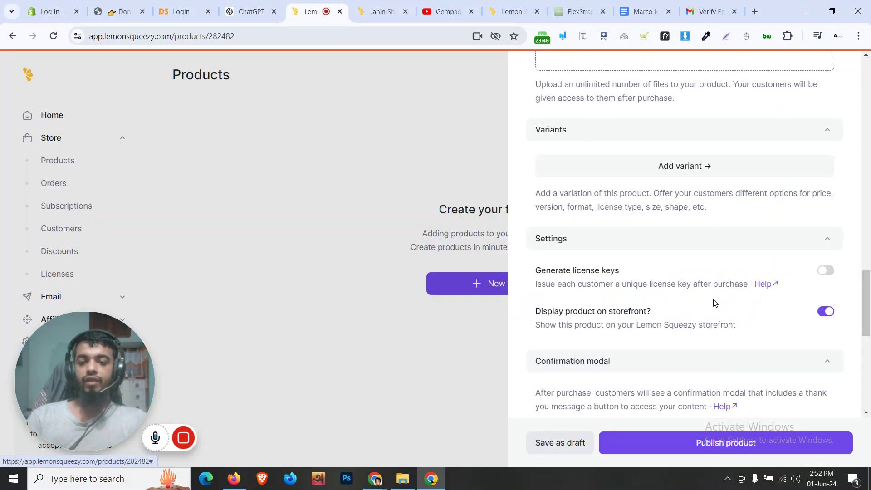
{"action": "scroll", "coordinate": [713, 305], "scroll_direction": "down", "scroll_amount": 6}
{"action": "scroll", "coordinate": [700, 305], "scroll_direction": "up", "scroll_amount": 1}
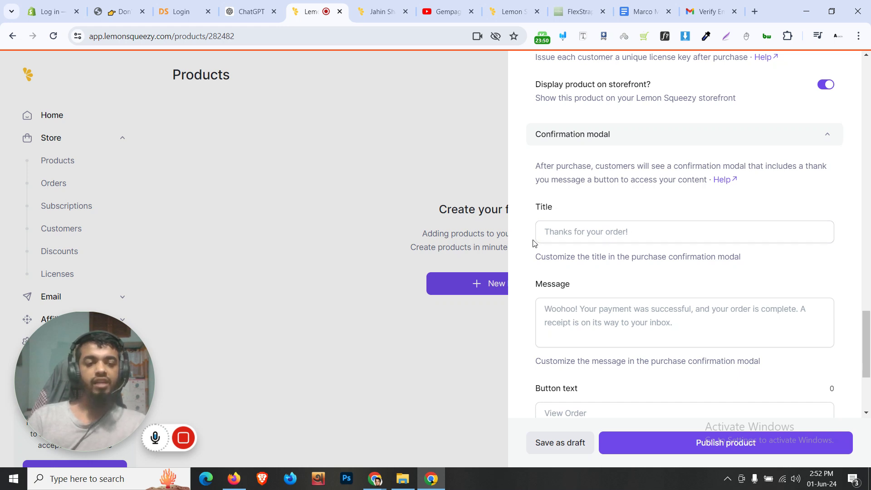
{"action": "scroll", "coordinate": [635, 263], "scroll_direction": "down", "scroll_amount": 1}
{"action": "left_click", "coordinate": [698, 271]}
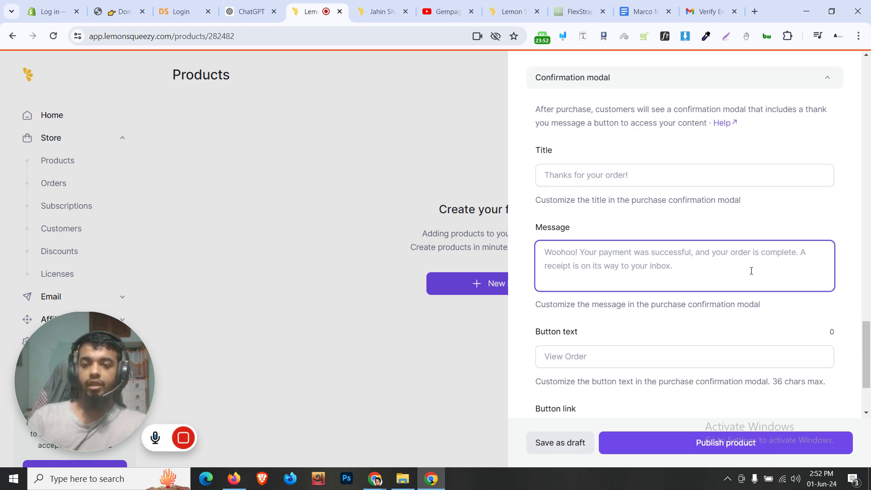
{"action": "scroll", "coordinate": [685, 284], "scroll_direction": "down", "scroll_amount": 2}
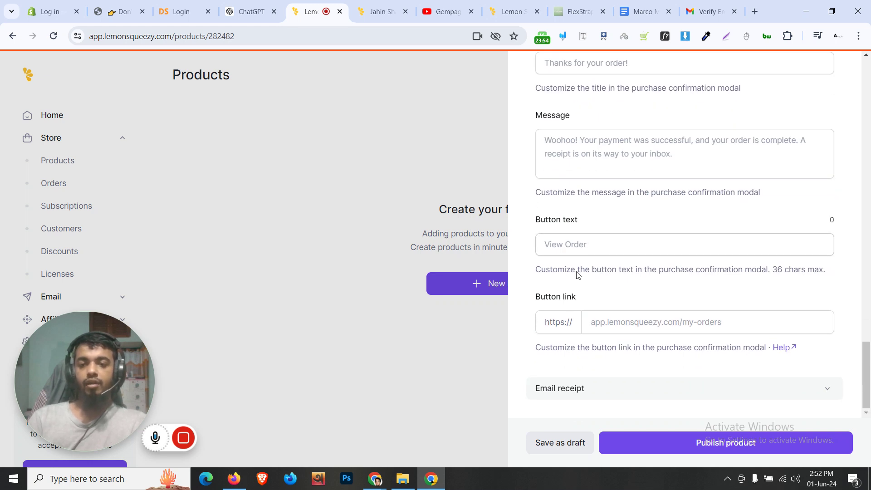
{"action": "left_click", "coordinate": [621, 317]}
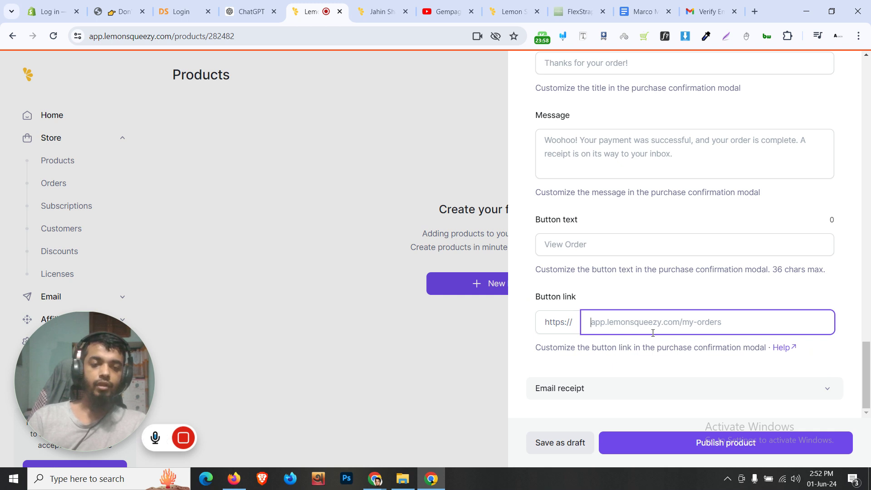
{"action": "scroll", "coordinate": [652, 345], "scroll_direction": "up", "scroll_amount": 4}
{"action": "scroll", "coordinate": [652, 345], "scroll_direction": "down", "scroll_amount": 4}
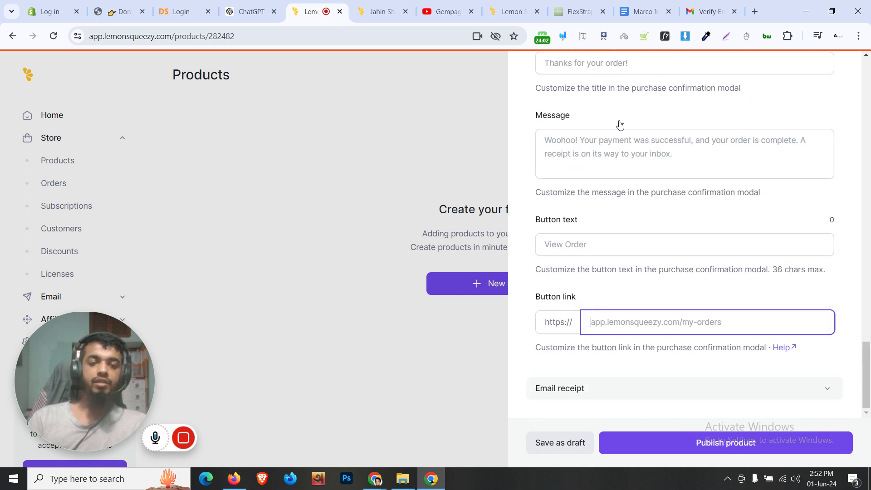
Make the Shopify project document viewable by anyone with the link and copy its URL
{"action": "left_click", "coordinate": [645, 5]}
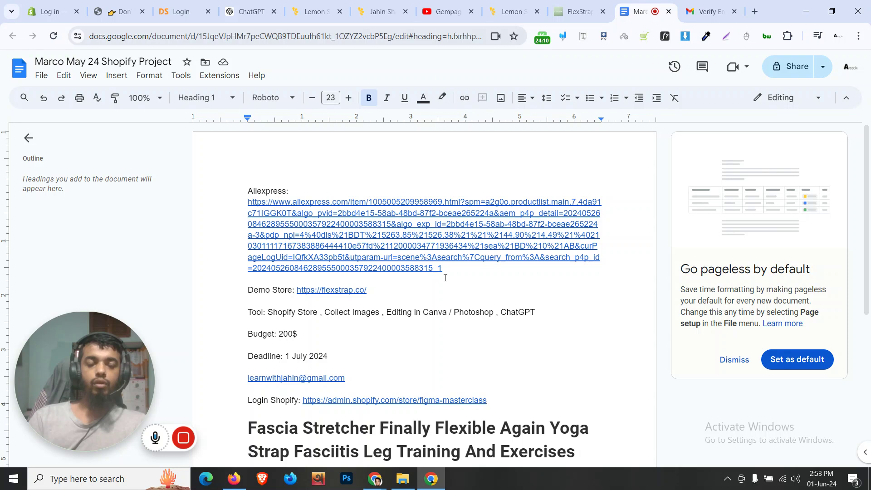
{"action": "scroll", "coordinate": [445, 278], "scroll_direction": "down", "scroll_amount": 4}
{"action": "scroll", "coordinate": [445, 277], "scroll_direction": "up", "scroll_amount": 4}
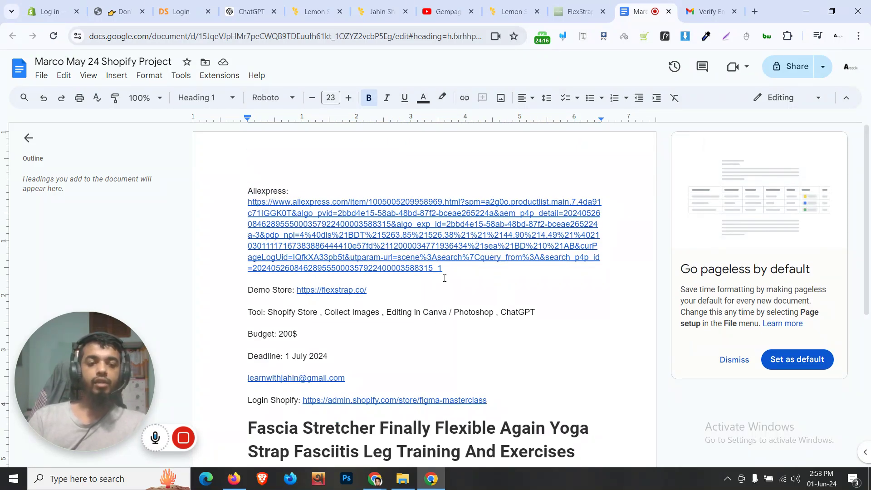
{"action": "left_click", "coordinate": [794, 72]}
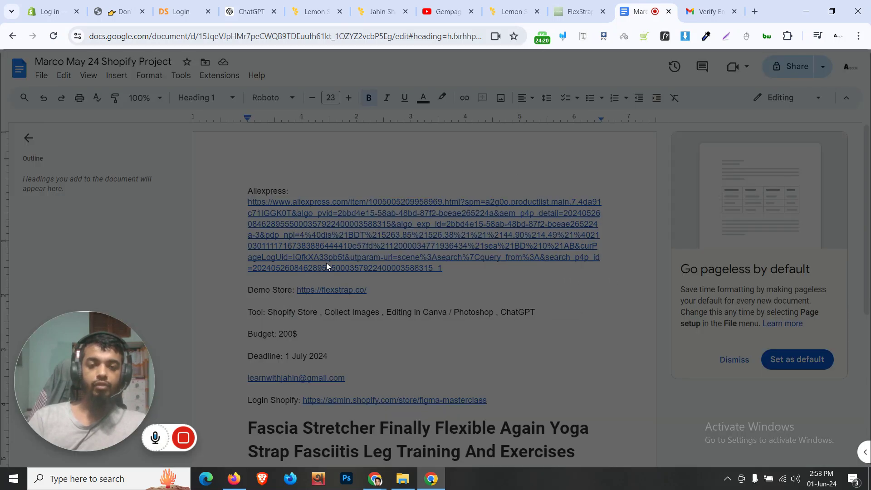
{"action": "left_click", "coordinate": [352, 309]}
{"action": "left_click", "coordinate": [384, 361]}
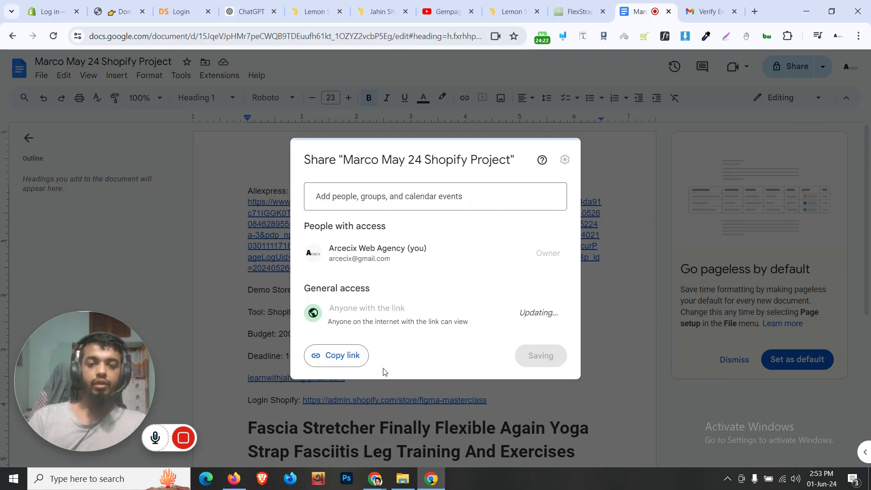
{"action": "left_click", "coordinate": [352, 354]}
{"action": "key", "text": "Escape"}
{"action": "left_click", "coordinate": [202, 6]}
{"action": "left_click", "coordinate": [318, 12]}
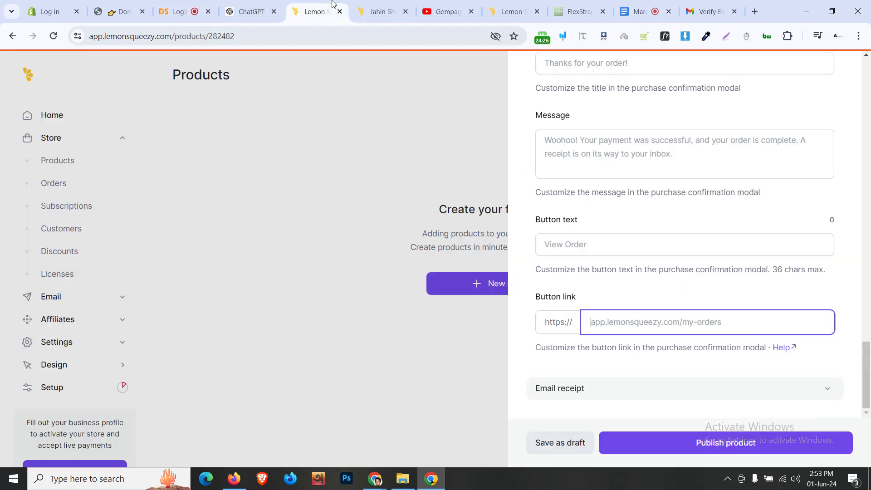
Paste the Google Docs URL into both the confirmation modal and email receipt button links
{"action": "key", "text": "ctrl+v"}
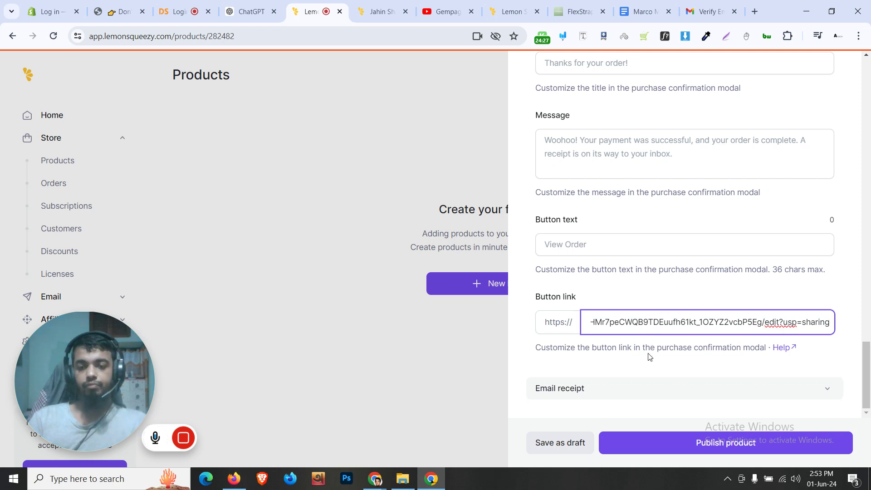
{"action": "left_click", "coordinate": [650, 364]}
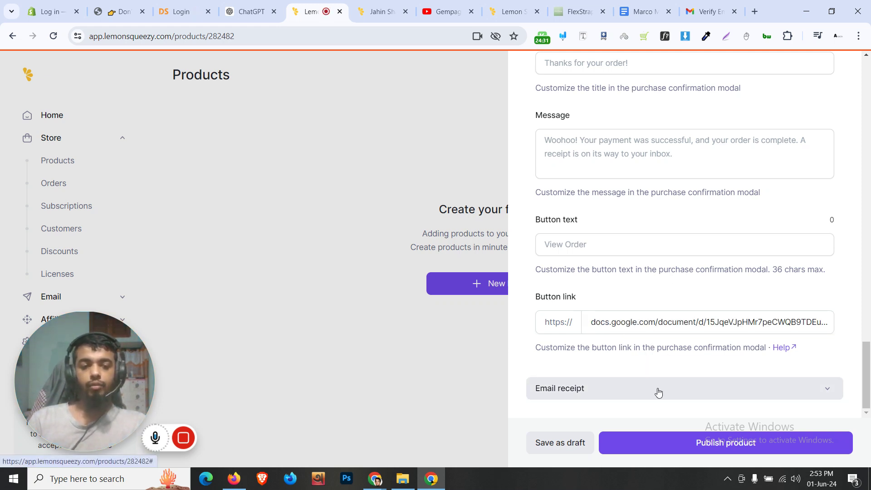
{"action": "scroll", "coordinate": [620, 285], "scroll_direction": "up", "scroll_amount": 5}
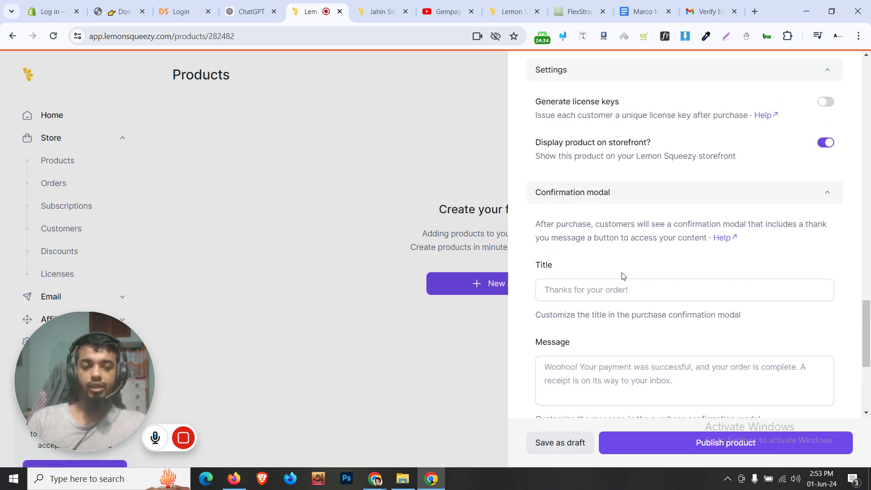
{"action": "scroll", "coordinate": [622, 276], "scroll_direction": "down", "scroll_amount": 5}
{"action": "left_click", "coordinate": [624, 389]}
{"action": "scroll", "coordinate": [638, 231], "scroll_direction": "down", "scroll_amount": 6}
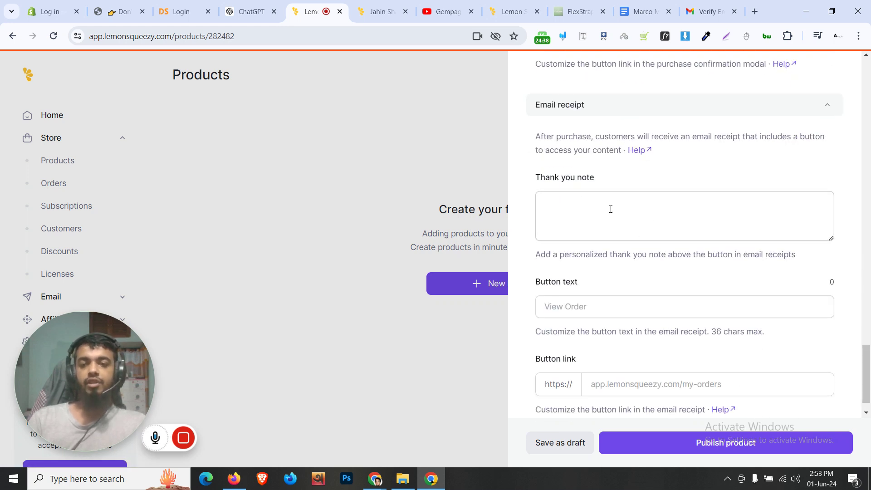
{"action": "scroll", "coordinate": [618, 211], "scroll_direction": "down", "scroll_amount": 1}
{"action": "left_click", "coordinate": [626, 352]}
{"action": "key", "text": "ctrl+v"}
{"action": "left_click", "coordinate": [626, 331]}
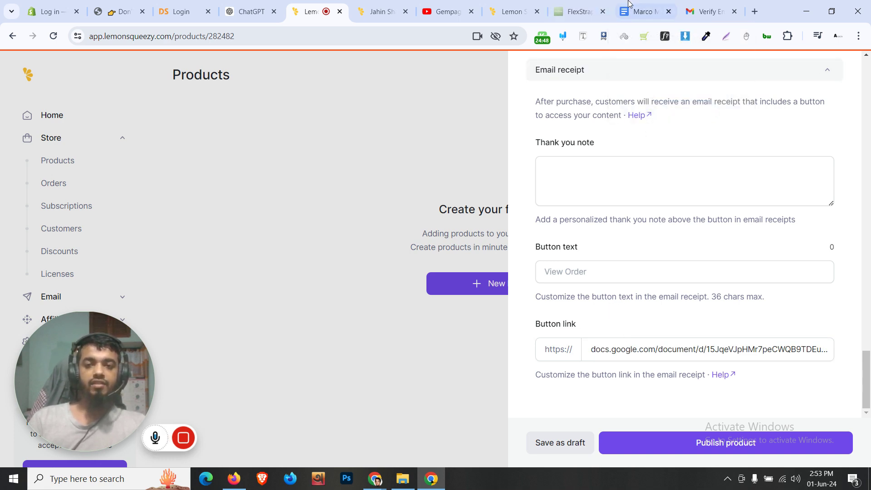
{"action": "left_click", "coordinate": [644, 11]}
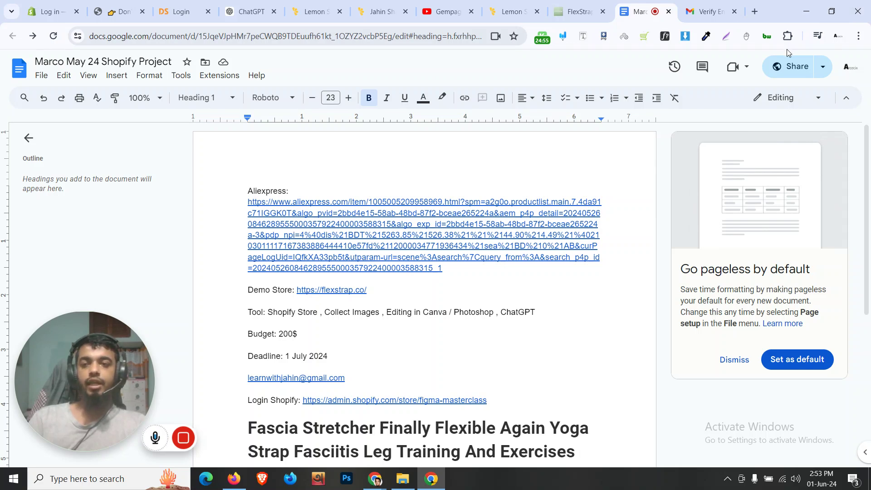
{"action": "left_click", "coordinate": [791, 66]}
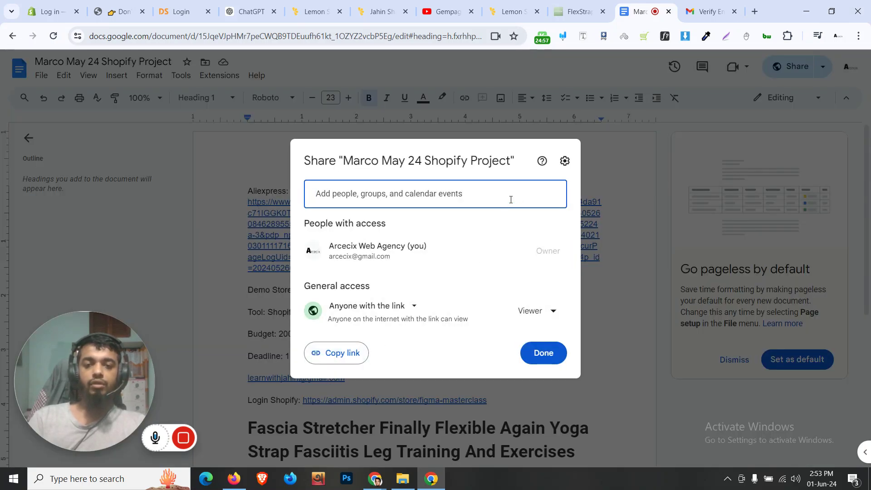
{"action": "left_click", "coordinate": [613, 263]}
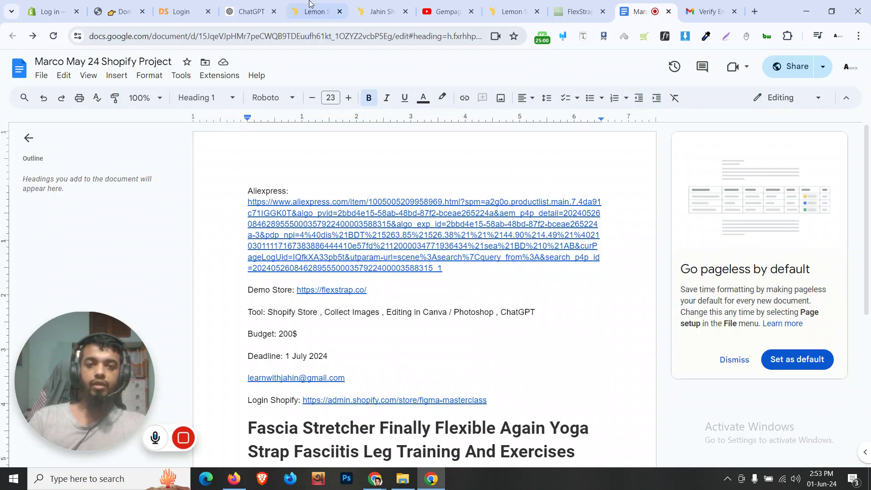
{"action": "left_click", "coordinate": [251, 11]}
{"action": "left_click", "coordinate": [313, 12]}
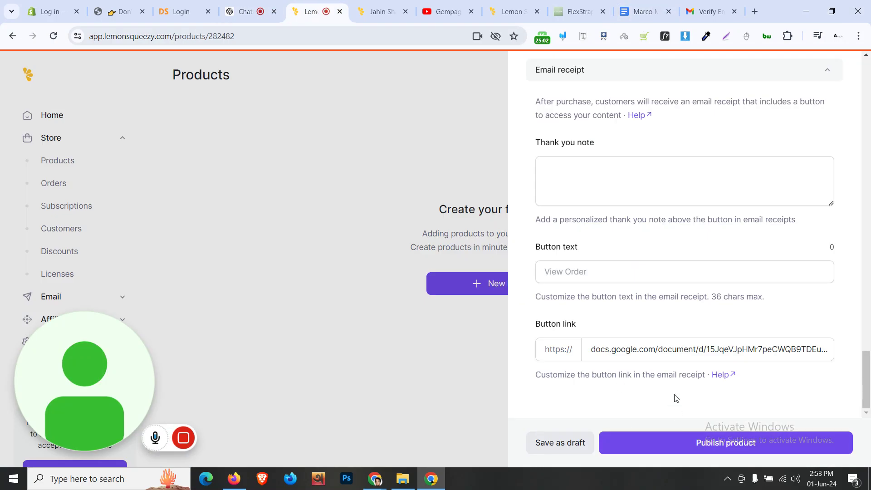
Open the Add Variant form from the product's Variants section
{"action": "scroll", "coordinate": [676, 399], "scroll_direction": "up", "scroll_amount": 15}
{"action": "scroll", "coordinate": [682, 373], "scroll_direction": "down", "scroll_amount": 5}
{"action": "scroll", "coordinate": [683, 366], "scroll_direction": "up", "scroll_amount": 5}
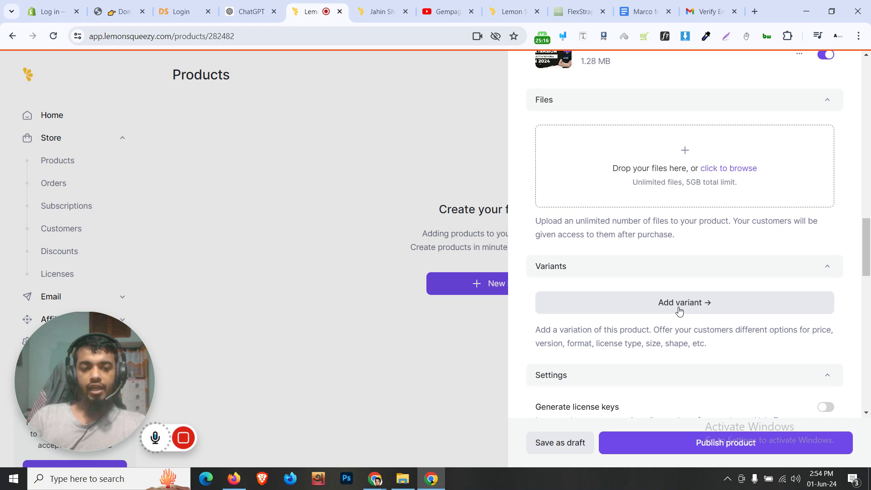
{"action": "left_click", "coordinate": [680, 309]}
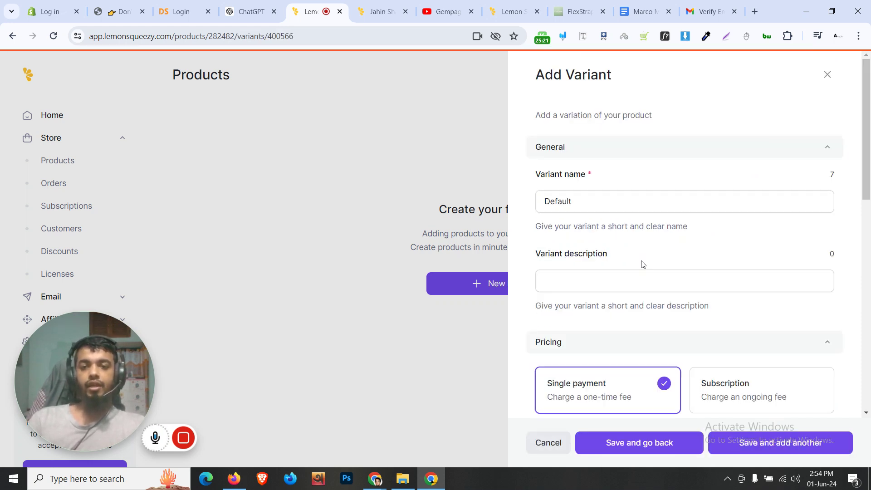
Rename the Default variant to Personal License, checking the MasterPack checkout for license wording
{"action": "left_click", "coordinate": [600, 200]}
{"action": "key", "text": "ctrl+a"}
{"action": "type", "text": "Pe"}
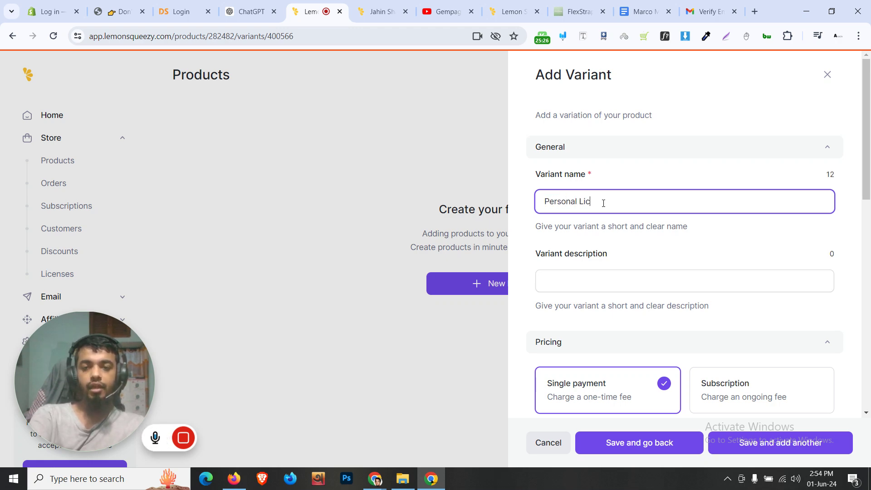
{"action": "left_click", "coordinate": [381, 11]}
{"action": "scroll", "coordinate": [186, 236], "scroll_direction": "down", "scroll_amount": 5}
{"action": "scroll", "coordinate": [193, 226], "scroll_direction": "up", "scroll_amount": 6}
{"action": "left_click", "coordinate": [193, 226]}
{"action": "scroll", "coordinate": [190, 223], "scroll_direction": "down", "scroll_amount": 7}
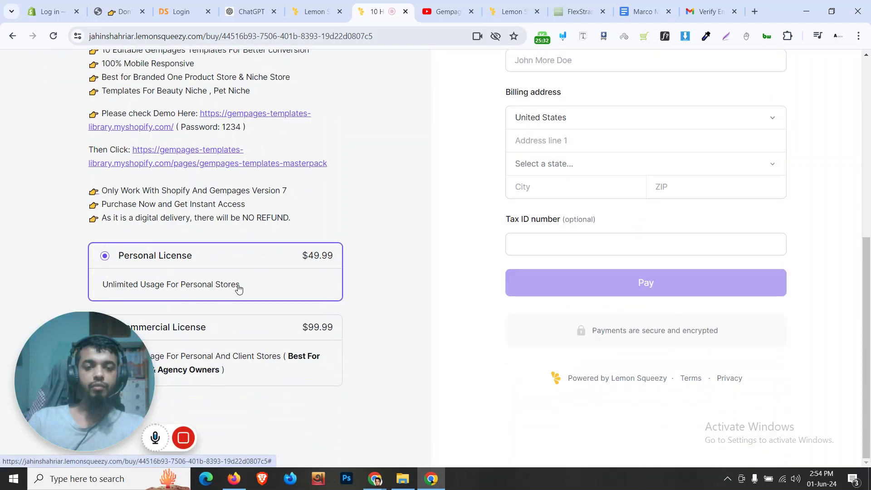
{"action": "left_click", "coordinate": [315, 12]}
Describe the Personal License variant as 'Unlimited For Personal Stores' and save it
{"action": "left_click", "coordinate": [598, 280]}
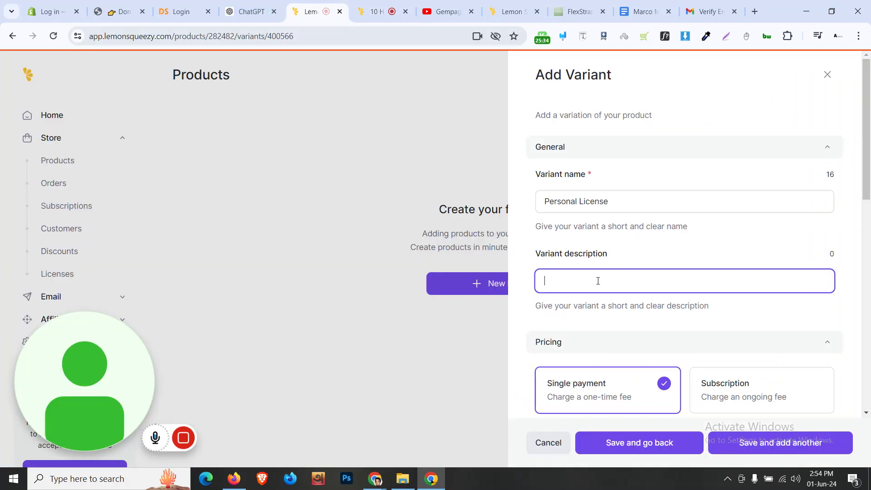
{"action": "type", "text": "Unlimited"}
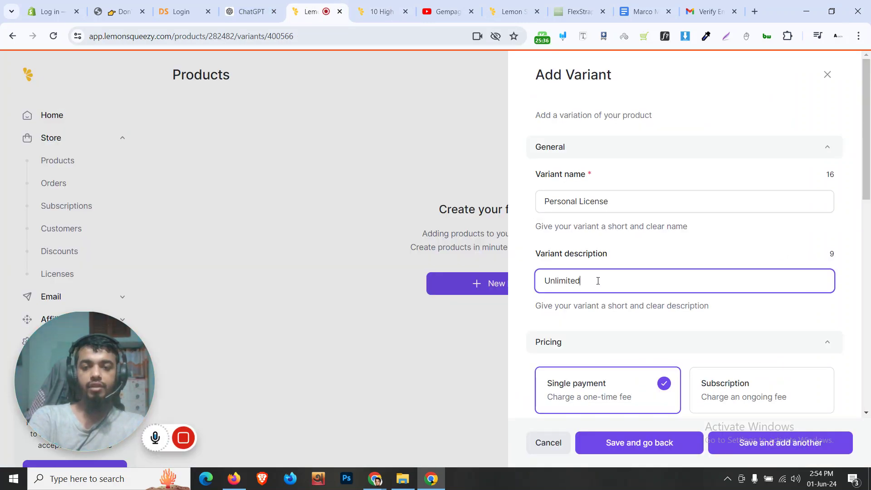
{"action": "type", "text": " For Personal Stores"}
{"action": "scroll", "coordinate": [618, 306], "scroll_direction": "down", "scroll_amount": 5}
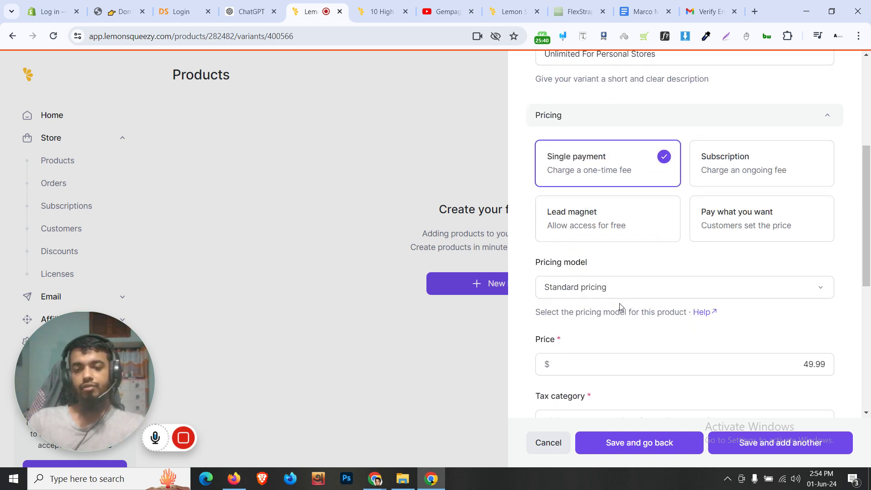
{"action": "scroll", "coordinate": [618, 305], "scroll_direction": "down", "scroll_amount": 7}
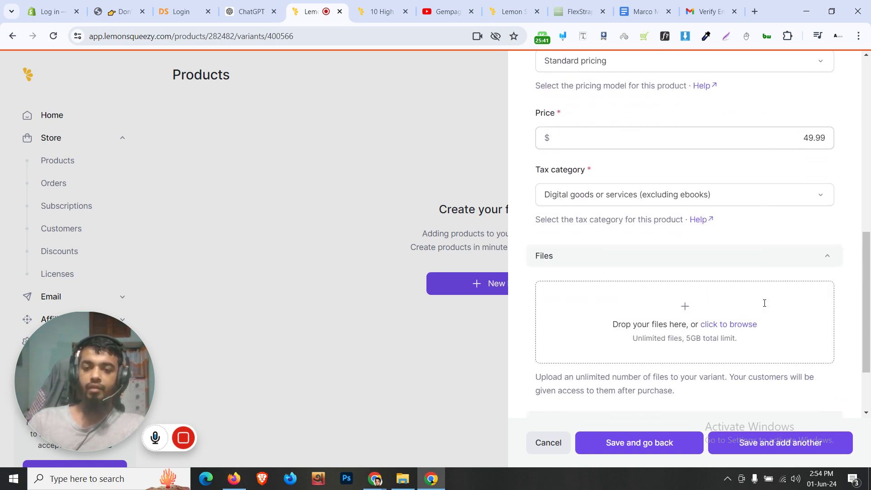
{"action": "left_click", "coordinate": [758, 448]}
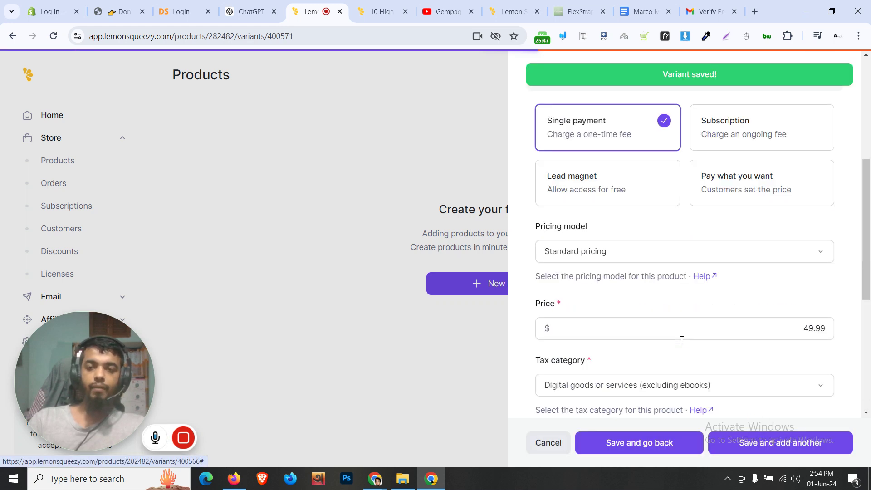
Add a 'Commercial Licnese' variant described 'Best For Freelancers and Agency Owners' at $99.99 and save
{"action": "left_click", "coordinate": [585, 209]}
{"action": "type", "text": "C"}
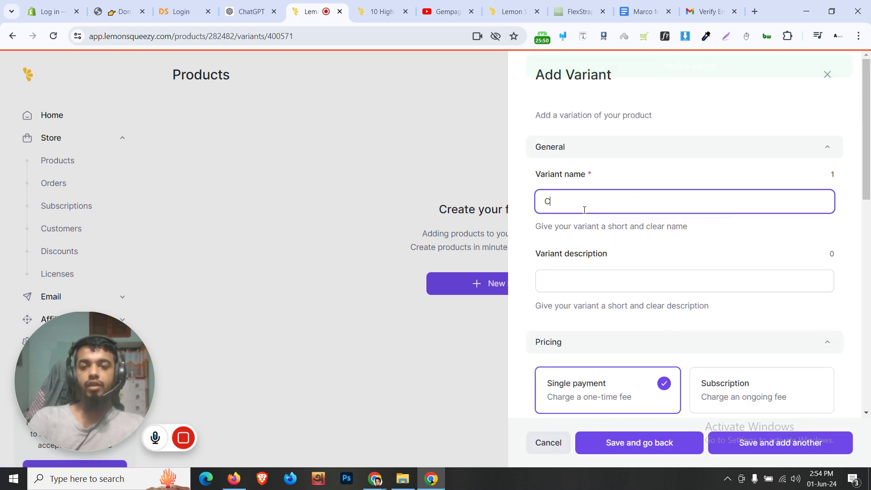
{"action": "type", "text": "ommercial Licnese"}
{"action": "left_click", "coordinate": [563, 286]}
{"action": "type", "text": "Best For Freelancers and Agency Owners"}
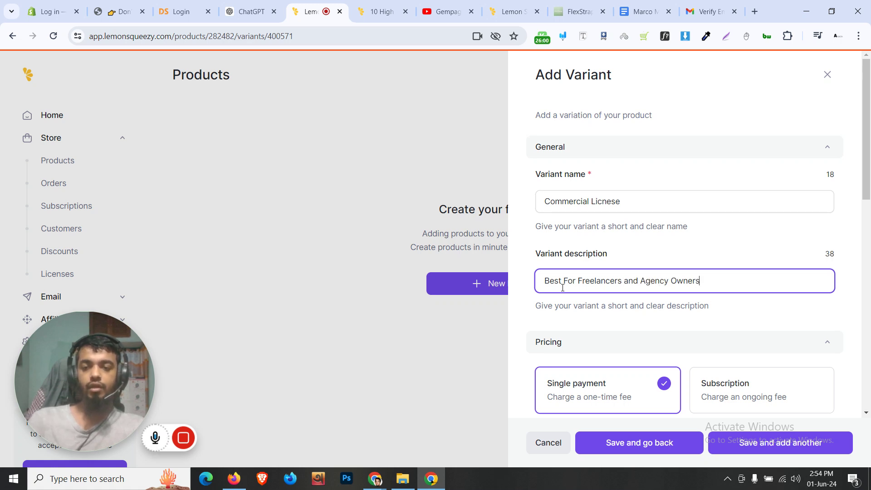
{"action": "scroll", "coordinate": [780, 236], "scroll_direction": "down", "scroll_amount": 9}
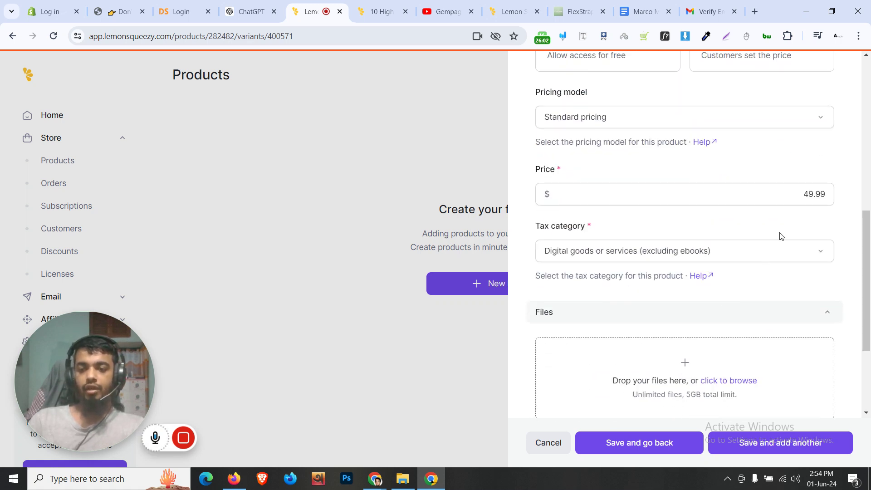
{"action": "left_click", "coordinate": [813, 196]}
{"action": "key", "text": "BackSpace"}
{"action": "type", "text": "9"}
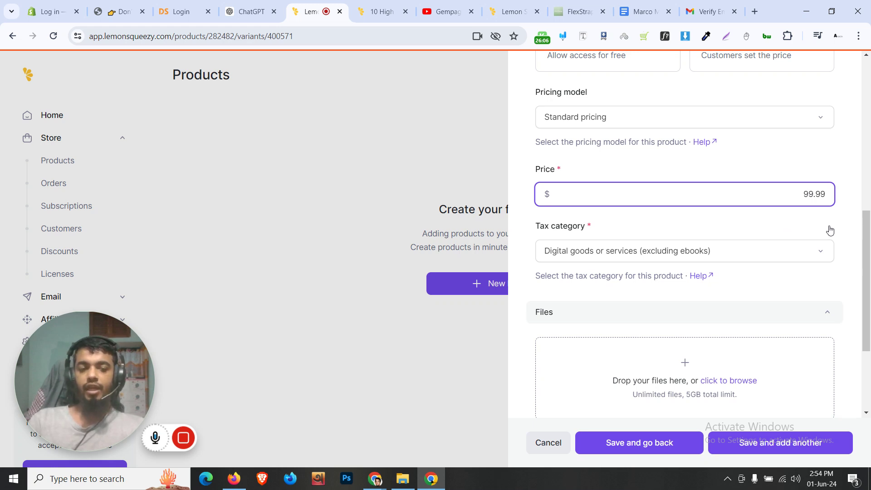
{"action": "left_click", "coordinate": [846, 231]}
{"action": "scroll", "coordinate": [772, 249], "scroll_direction": "down", "scroll_amount": 2}
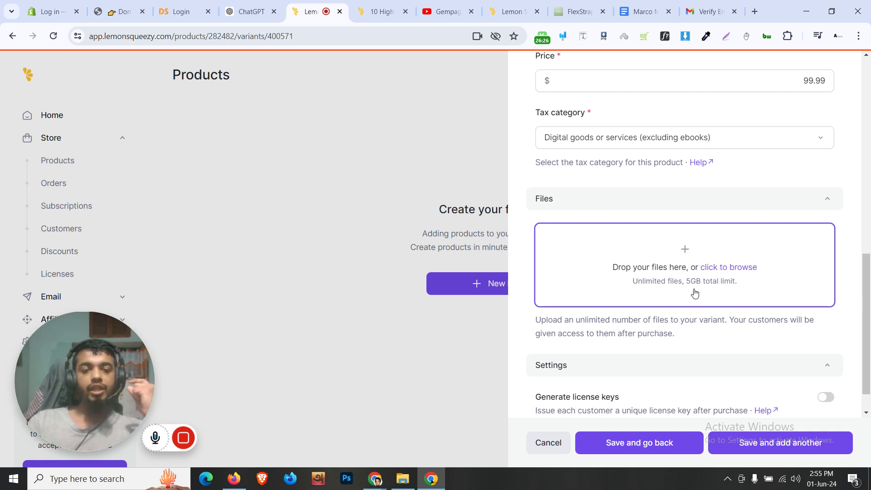
{"action": "scroll", "coordinate": [726, 270], "scroll_direction": "down", "scroll_amount": 1}
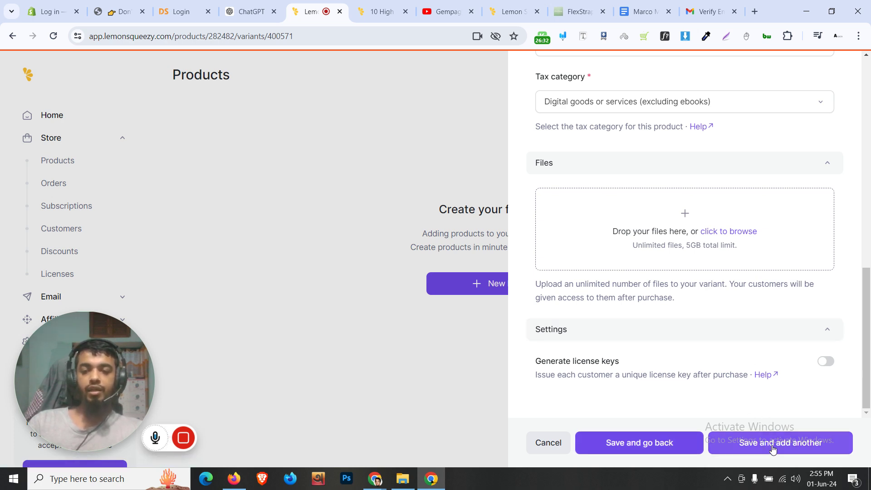
{"action": "left_click", "coordinate": [677, 450]}
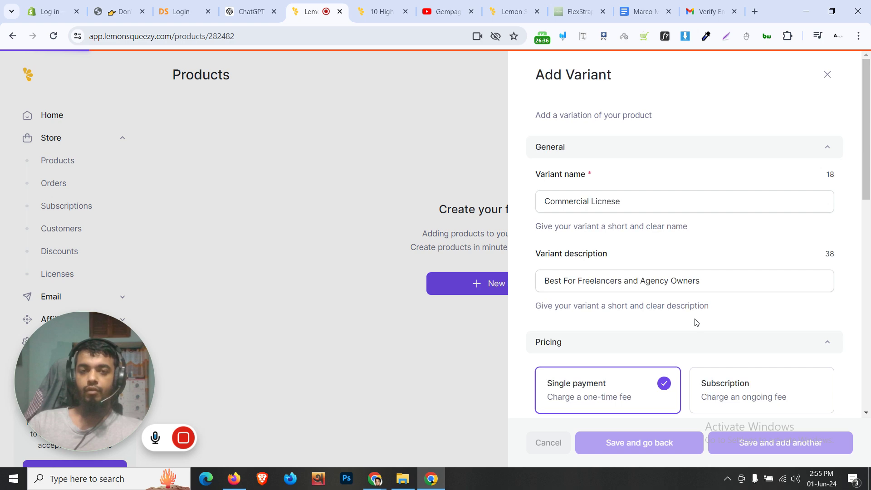
Check both license variants and publish the 10 High Converting Gempages Templates MasterPack product
{"action": "scroll", "coordinate": [696, 253], "scroll_direction": "down", "scroll_amount": 4}
{"action": "scroll", "coordinate": [695, 253], "scroll_direction": "down", "scroll_amount": 10}
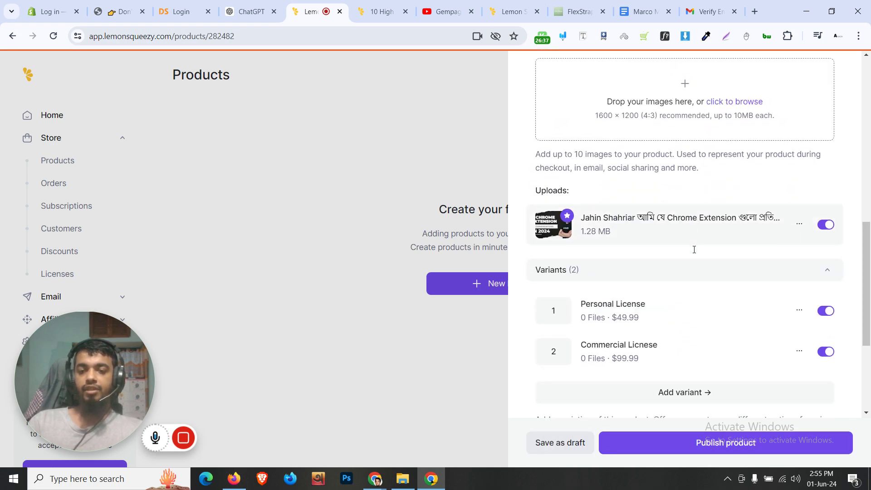
{"action": "scroll", "coordinate": [690, 253], "scroll_direction": "down", "scroll_amount": 10}
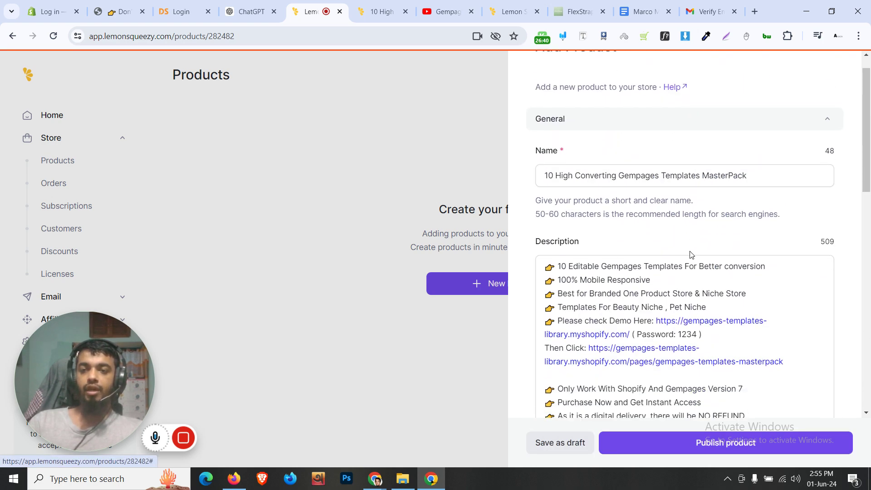
{"action": "left_click", "coordinate": [723, 435]}
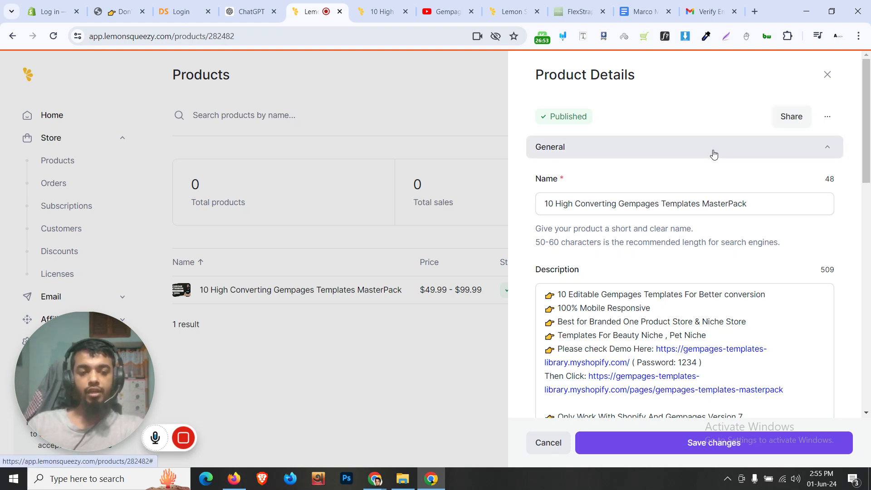
Copy the product's checkout link with the discount code hidden
{"action": "left_click", "coordinate": [789, 117]}
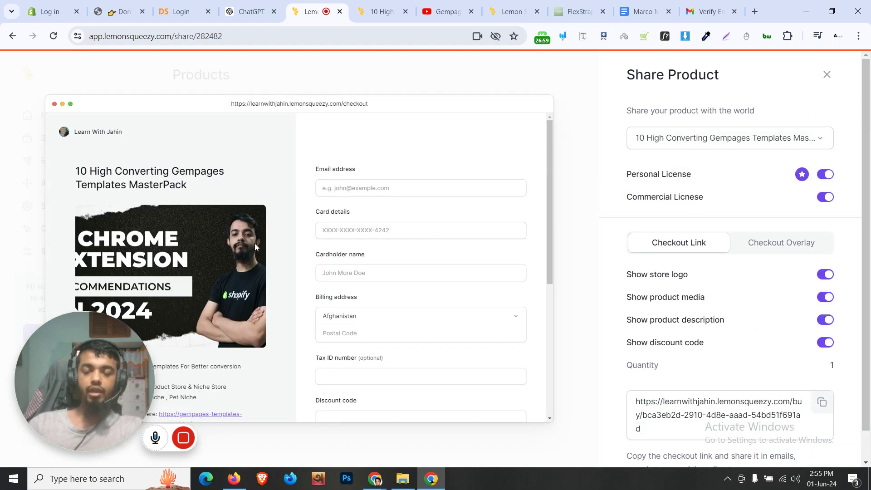
{"action": "scroll", "coordinate": [830, 361], "scroll_direction": "down", "scroll_amount": 1}
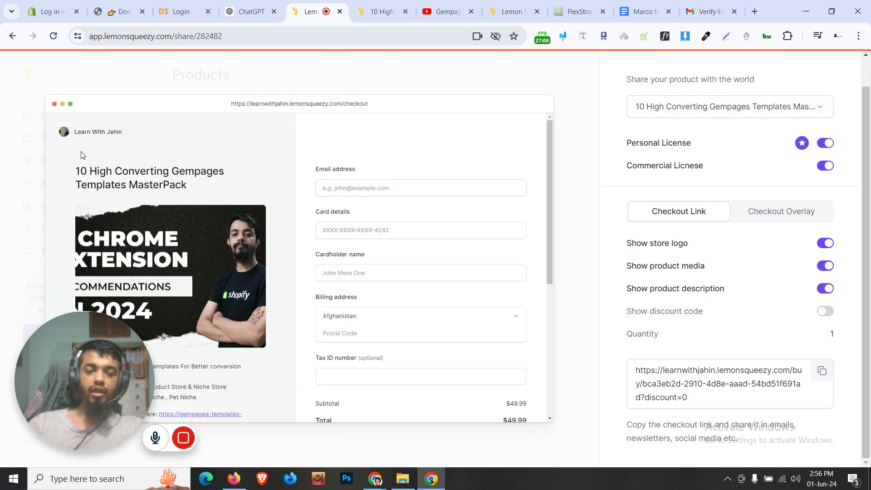
{"action": "left_click", "coordinate": [825, 245]}
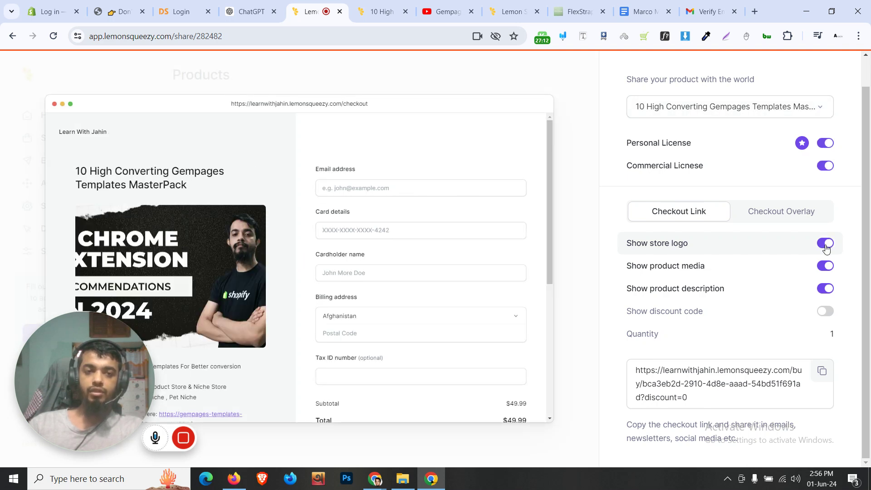
{"action": "scroll", "coordinate": [752, 272], "scroll_direction": "up", "scroll_amount": 1}
{"action": "scroll", "coordinate": [749, 272], "scroll_direction": "down", "scroll_amount": 1}
{"action": "left_click", "coordinate": [822, 371]}
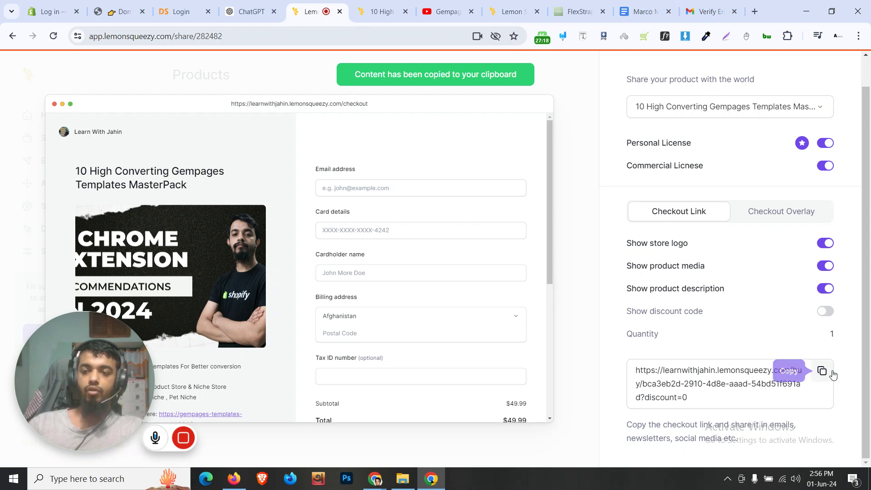
{"action": "left_click", "coordinate": [644, 11]}
{"action": "scroll", "coordinate": [437, 332], "scroll_direction": "down", "scroll_amount": 5}
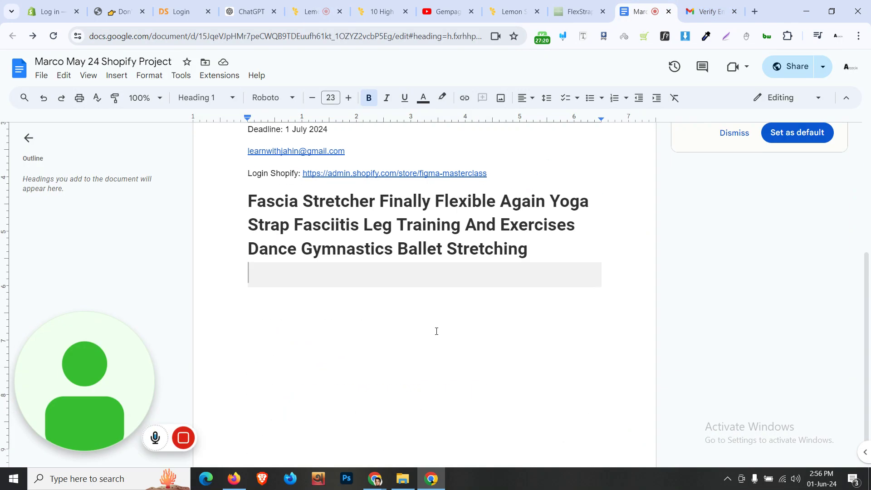
Paste the Lemon Squeezy checkout link on its own line under the product heading
{"action": "key", "text": "ctrl+v"}
{"action": "key", "text": "Return"}
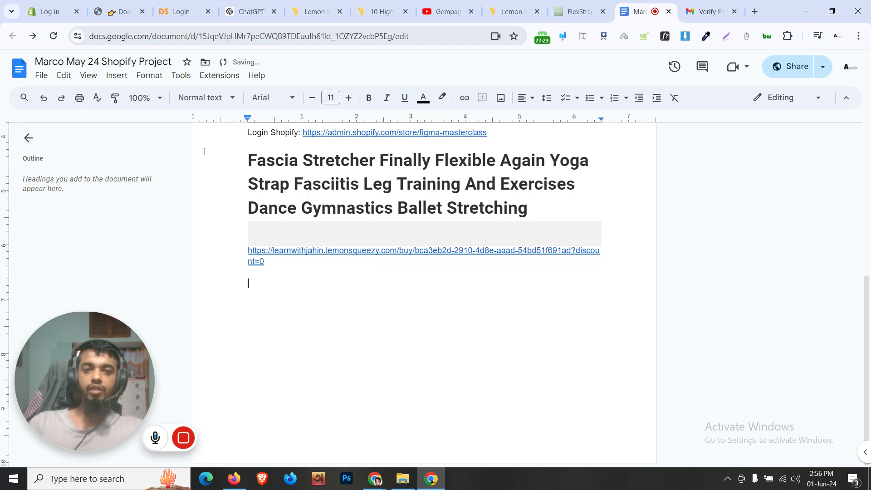
{"action": "left_click", "coordinate": [447, 11]}
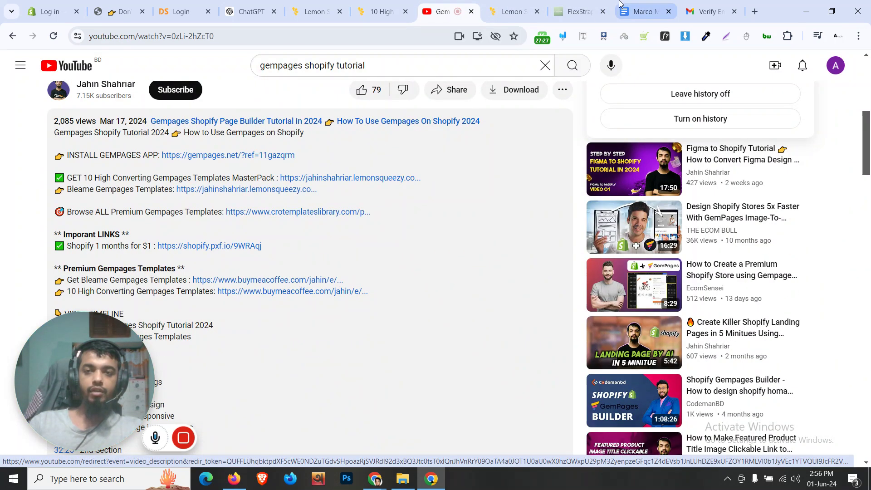
{"action": "left_click", "coordinate": [644, 11]}
Open the checkout link in a new tab to verify it, then copy the link
{"action": "left_click", "coordinate": [433, 253]}
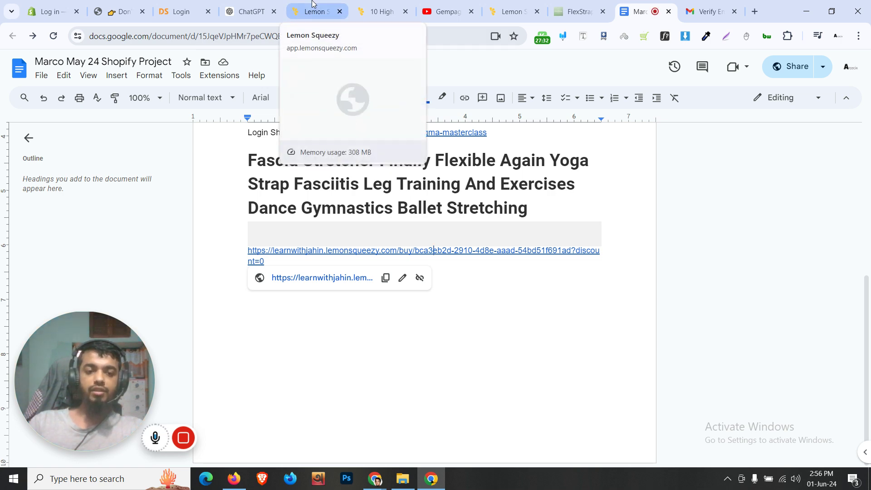
{"action": "left_click", "coordinate": [323, 278]}
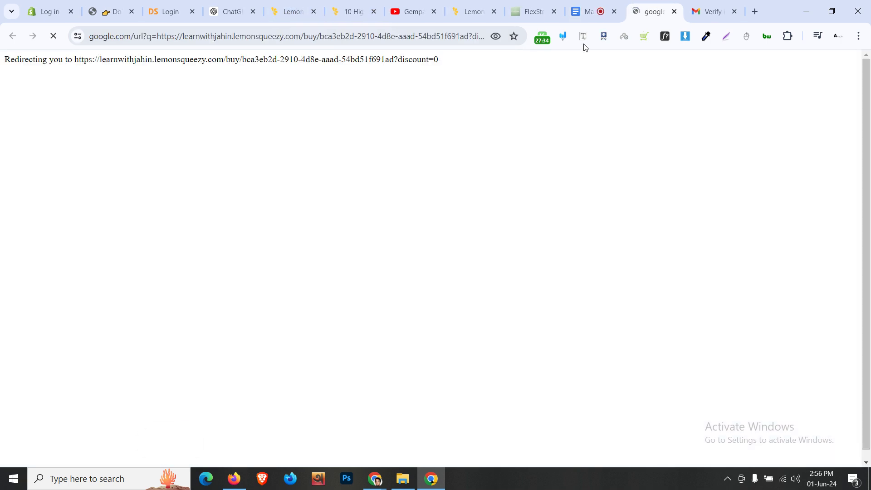
{"action": "left_click", "coordinate": [675, 13]}
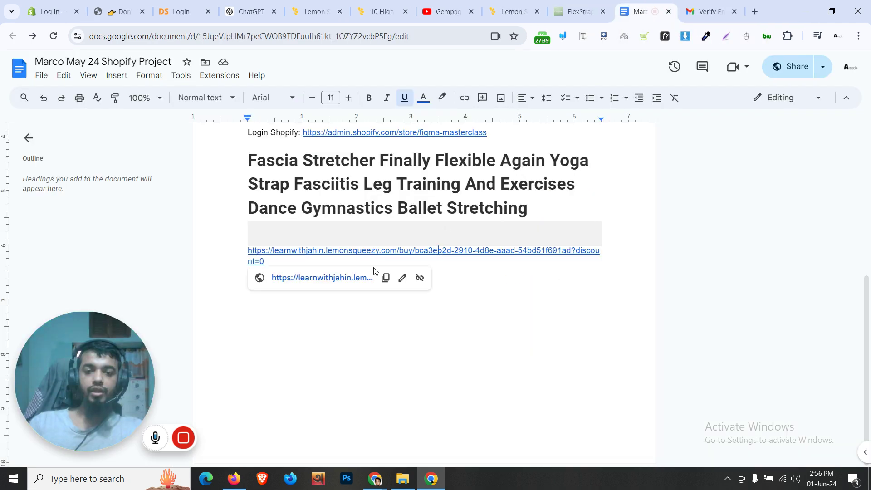
{"action": "left_click", "coordinate": [386, 278]}
{"action": "left_click", "coordinate": [859, 36]}
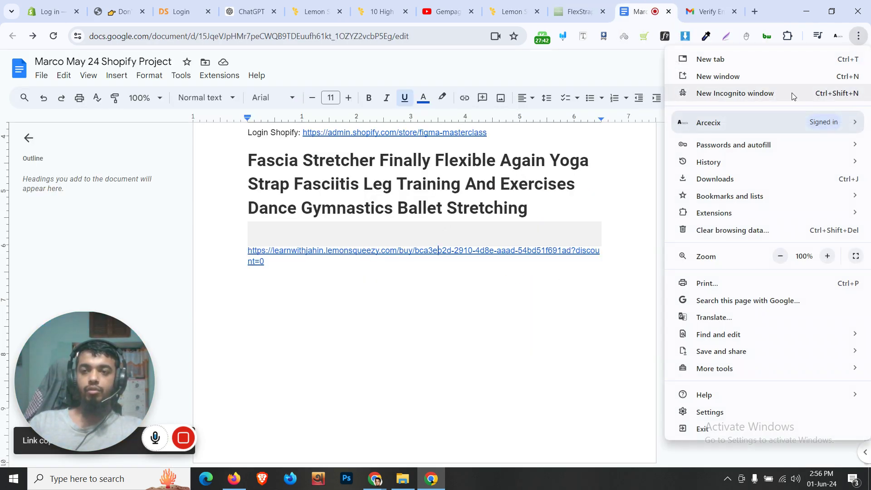
{"action": "left_click", "coordinate": [792, 92]}
{"action": "key", "text": "ctrl+v"}
{"action": "key", "text": "Return"}
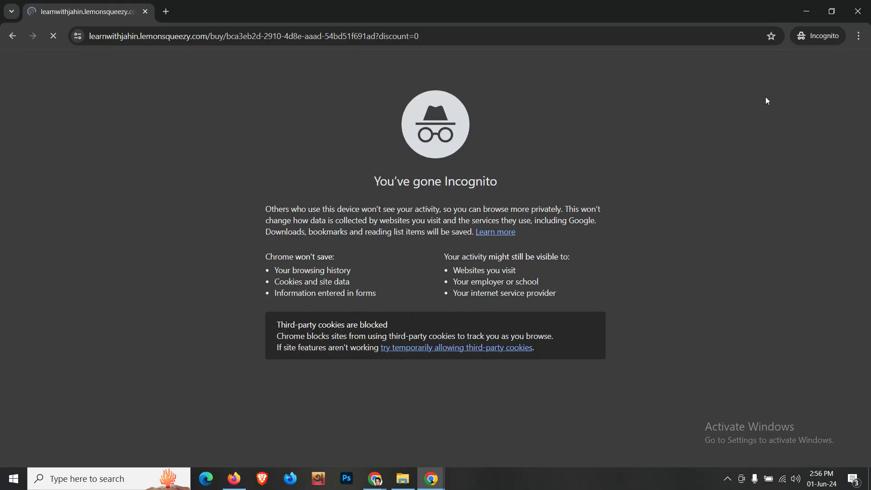
{"action": "scroll", "coordinate": [462, 220], "scroll_direction": "down", "scroll_amount": 7}
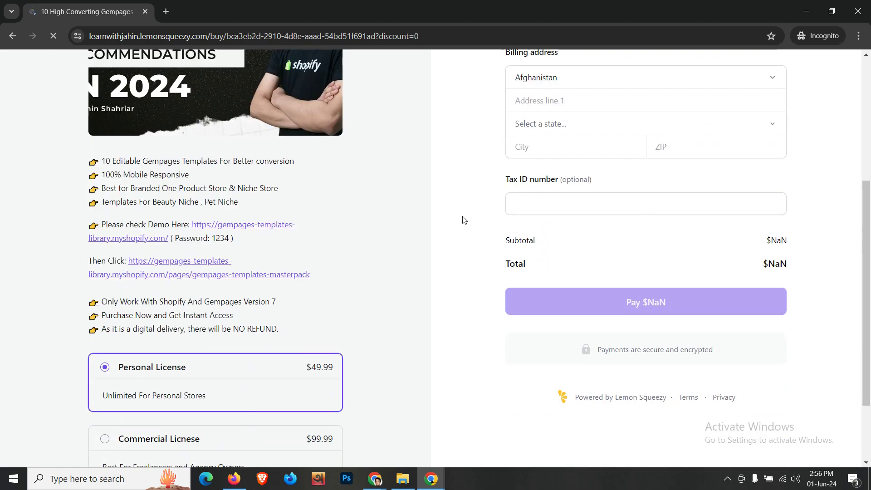
{"action": "scroll", "coordinate": [462, 220], "scroll_direction": "up", "scroll_amount": 7}
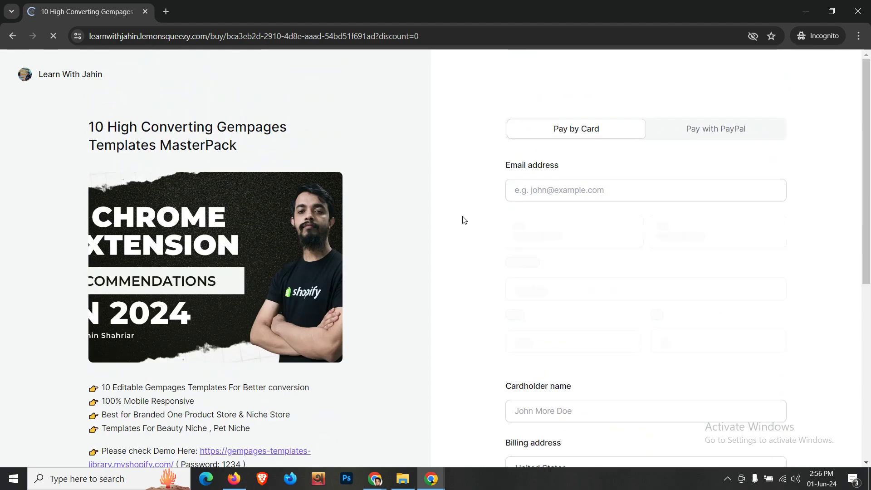
{"action": "scroll", "coordinate": [462, 220], "scroll_direction": "down", "scroll_amount": 4}
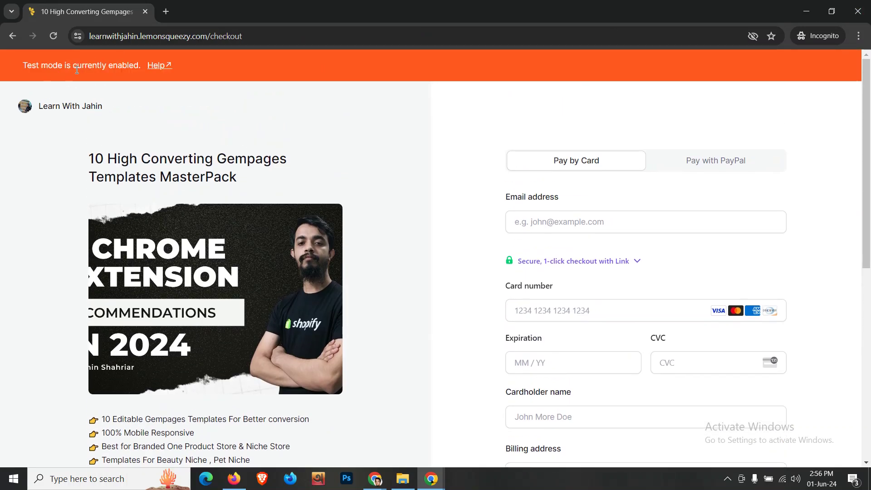
{"action": "left_click", "coordinate": [857, 11]}
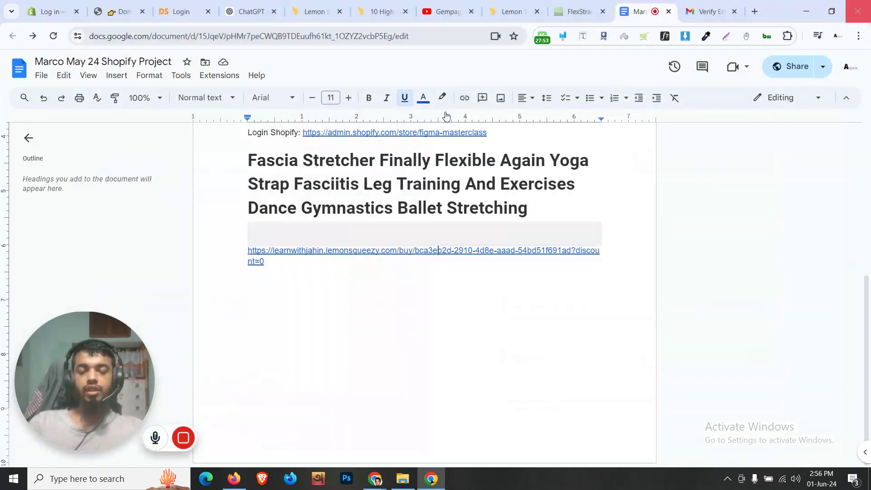
Close the Share Product panel and reach the store's Settings > Email page from the sidebar
{"action": "left_click", "coordinate": [330, 3]}
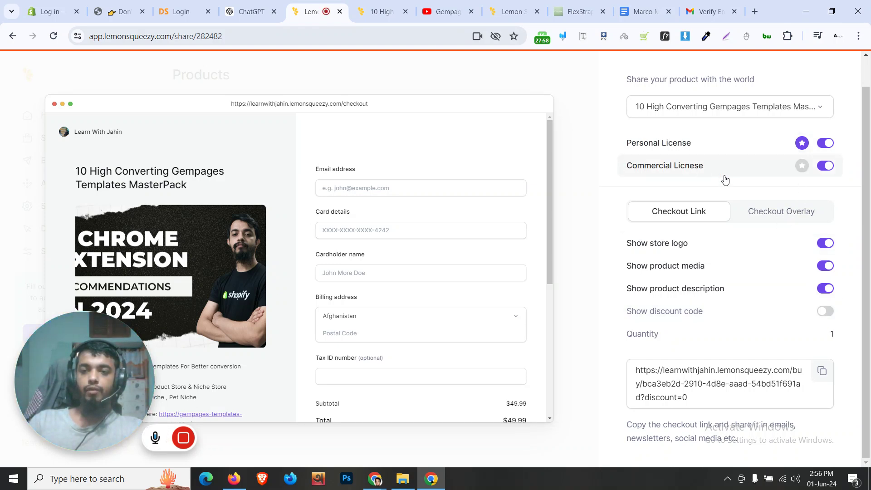
{"action": "scroll", "coordinate": [368, 311], "scroll_direction": "down", "scroll_amount": 5}
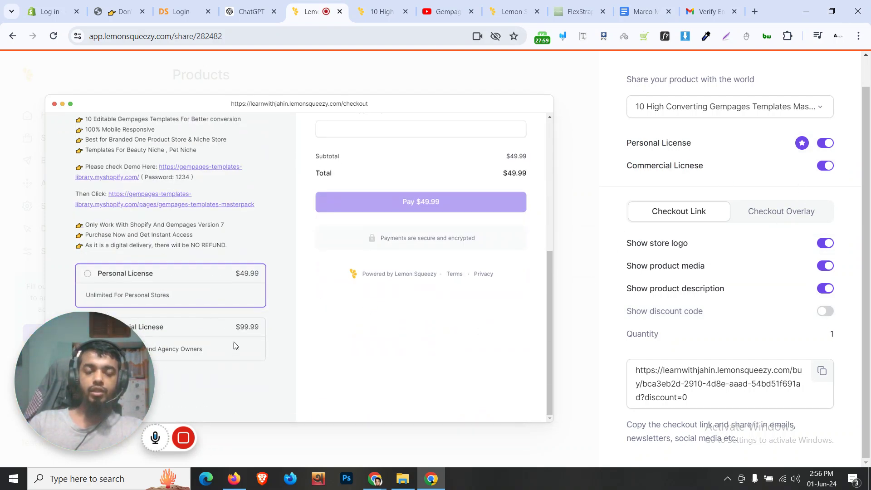
{"action": "scroll", "coordinate": [794, 218], "scroll_direction": "up", "scroll_amount": 1}
{"action": "scroll", "coordinate": [481, 224], "scroll_direction": "up", "scroll_amount": 5}
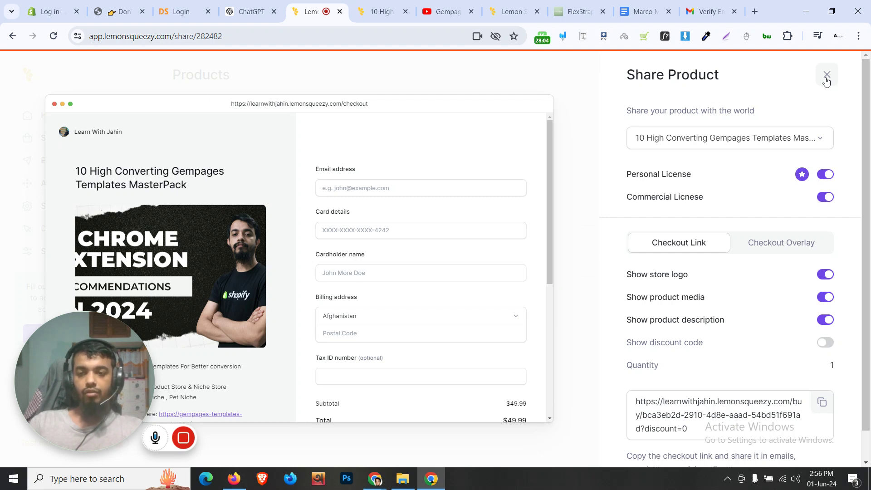
{"action": "left_click", "coordinate": [827, 75]}
{"action": "mouse_move", "coordinate": [112, 363]}
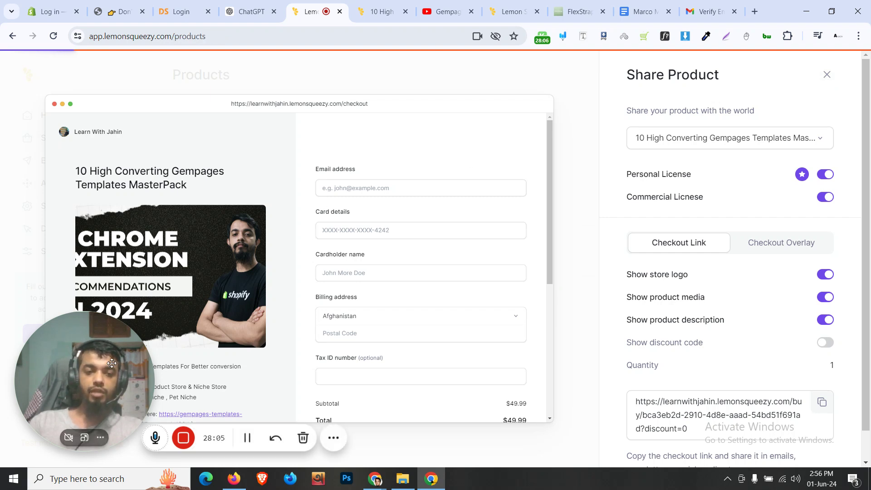
{"action": "left_click_drag", "start_coordinate": [112, 365], "coordinate": [616, 322]}
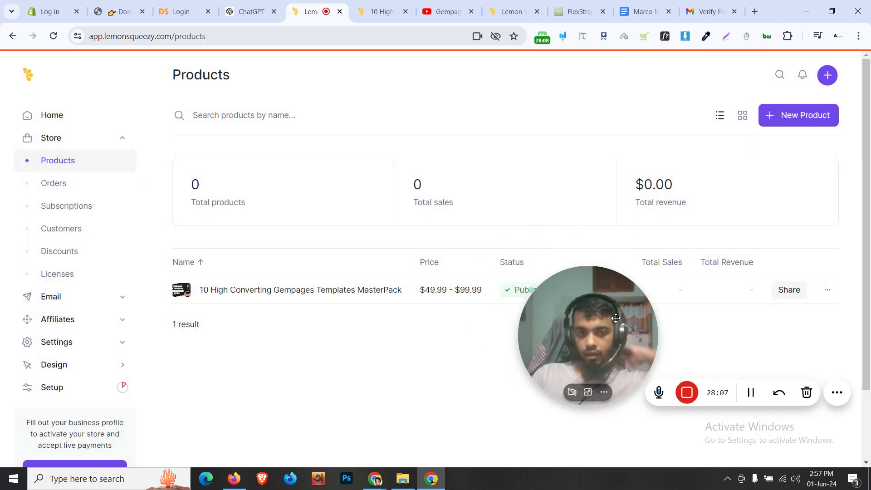
{"action": "scroll", "coordinate": [97, 363], "scroll_direction": "down", "scroll_amount": 2}
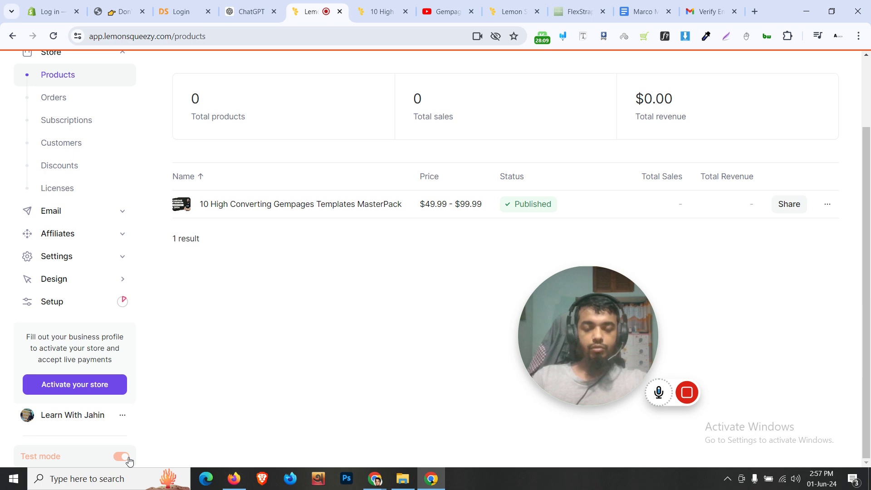
{"action": "scroll", "coordinate": [317, 290], "scroll_direction": "up", "scroll_amount": 2}
{"action": "left_click", "coordinate": [102, 305]}
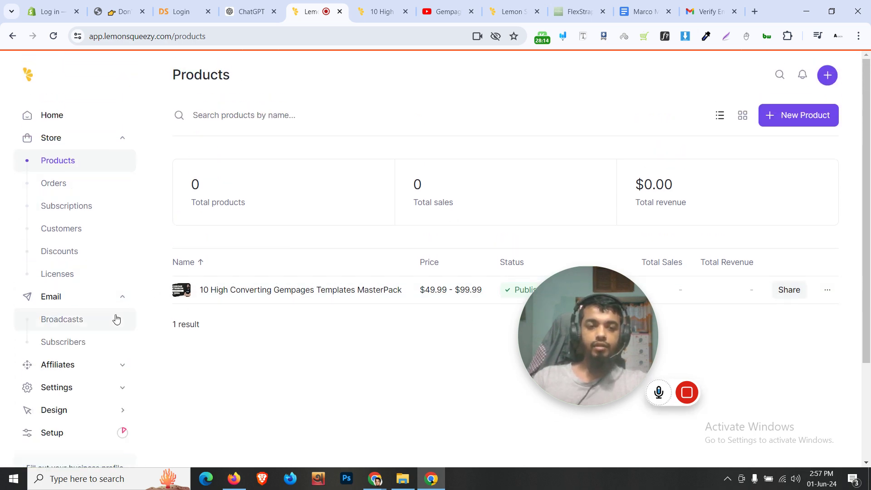
{"action": "scroll", "coordinate": [114, 322], "scroll_direction": "down", "scroll_amount": 3}
{"action": "left_click", "coordinate": [108, 264]}
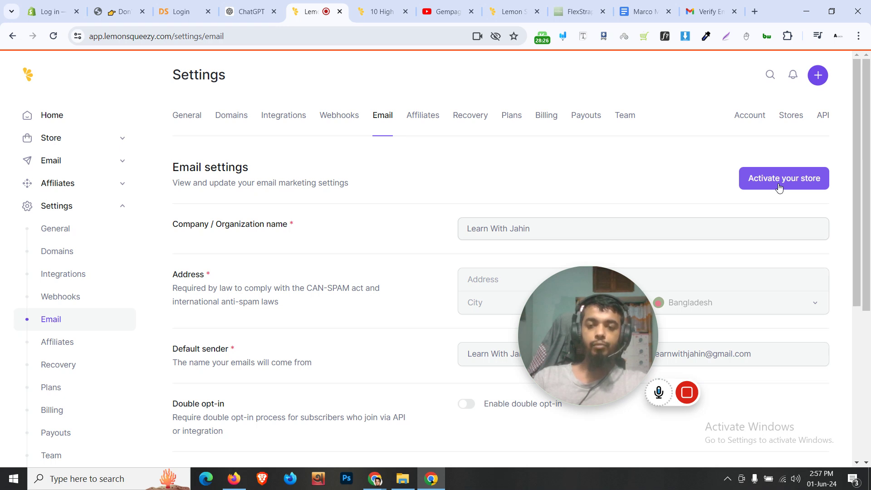
Open the store Setup checklist and scroll through its remaining tasks
{"action": "scroll", "coordinate": [117, 414], "scroll_direction": "down", "scroll_amount": 5}
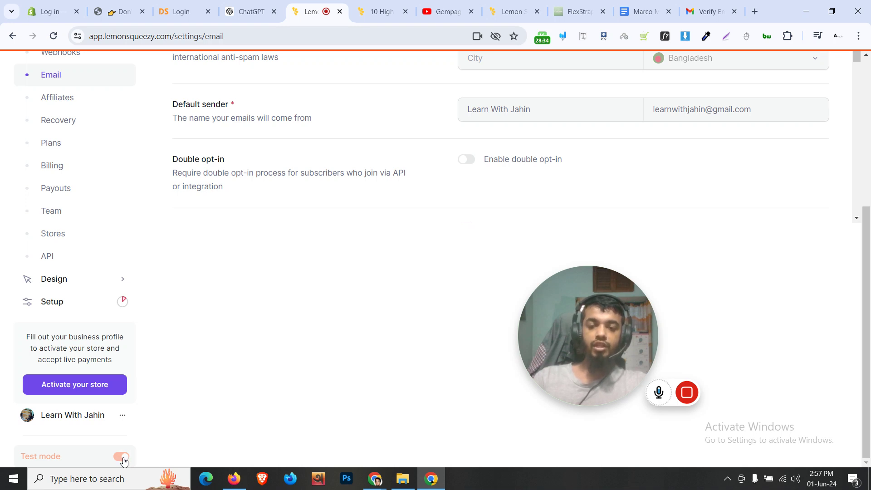
{"action": "scroll", "coordinate": [98, 303], "scroll_direction": "up", "scroll_amount": 2}
{"action": "scroll", "coordinate": [98, 303], "scroll_direction": "down", "scroll_amount": 2}
{"action": "left_click", "coordinate": [84, 303]}
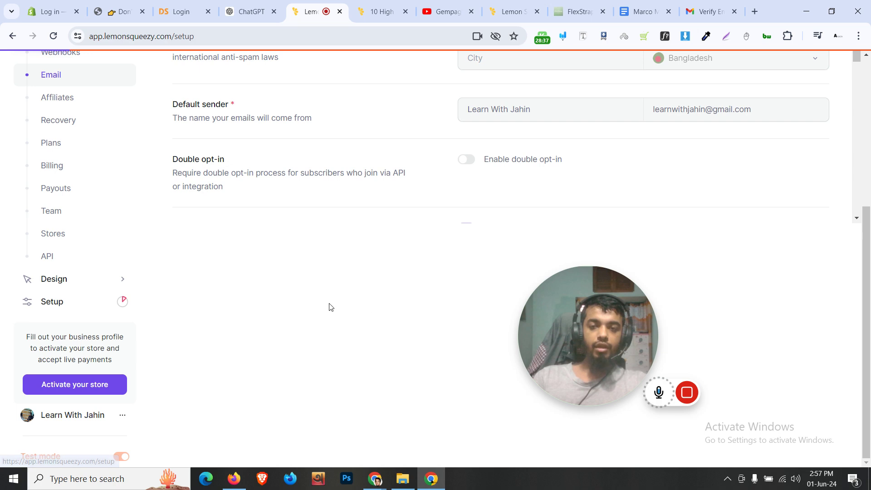
{"action": "scroll", "coordinate": [328, 305], "scroll_direction": "down", "scroll_amount": 2}
{"action": "left_click_drag", "start_coordinate": [634, 282], "coordinate": [229, 67]}
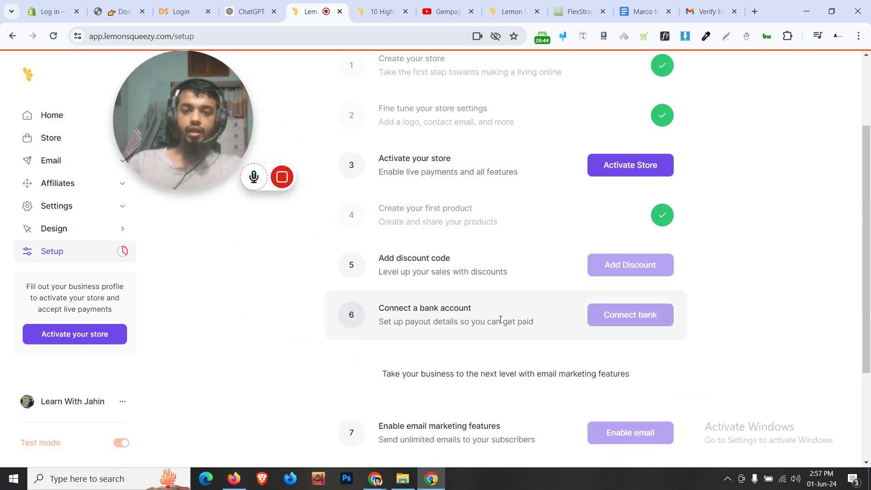
{"action": "scroll", "coordinate": [499, 318], "scroll_direction": "down", "scroll_amount": 3}
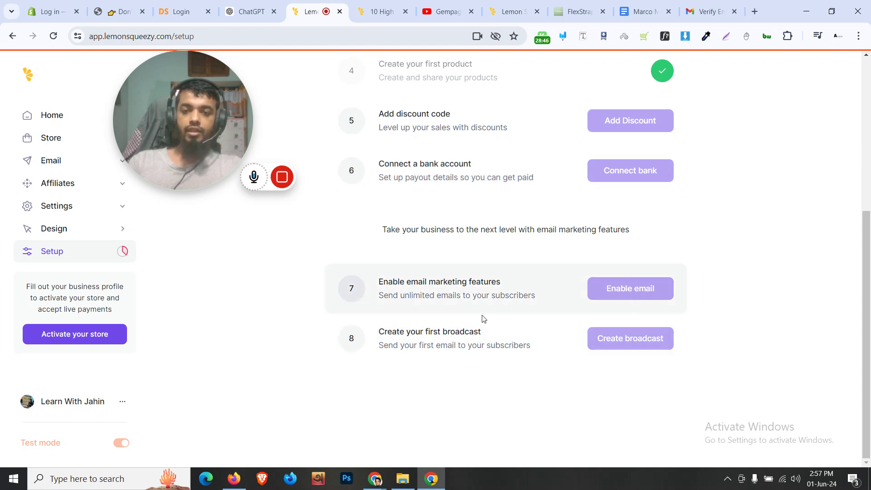
{"action": "left_click_drag", "start_coordinate": [214, 101], "coordinate": [624, 242]}
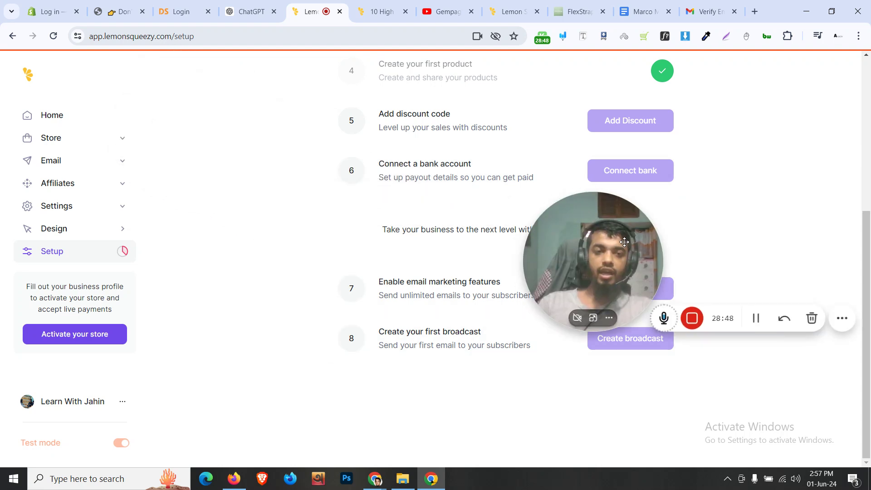
Expand Email in the sidebar and go to the Broadcasts page
{"action": "left_click", "coordinate": [114, 162]}
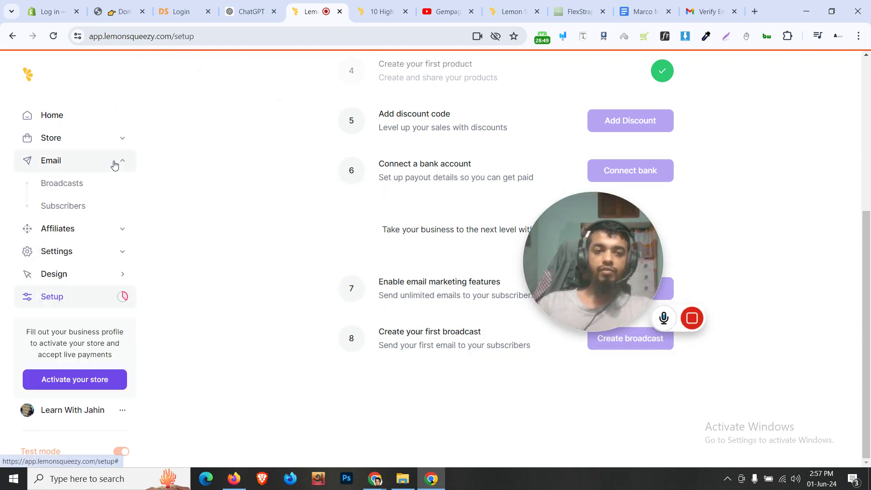
{"action": "left_click", "coordinate": [69, 186]}
{"action": "left_click_drag", "start_coordinate": [588, 323], "coordinate": [551, 74]}
Open the email marketing plan pricing and compare annual against monthly billing
{"action": "left_click", "coordinate": [624, 379]}
{"action": "left_click_drag", "start_coordinate": [535, 119], "coordinate": [275, 356]}
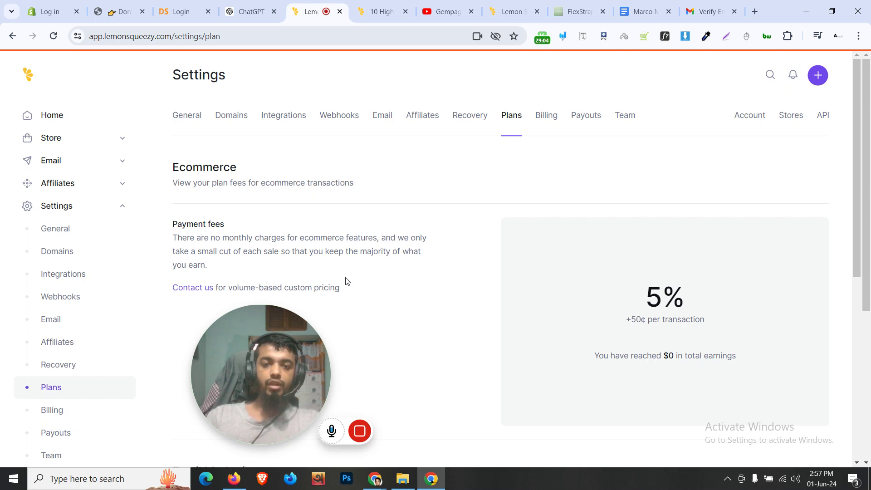
{"action": "scroll", "coordinate": [345, 281], "scroll_direction": "down", "scroll_amount": 6}
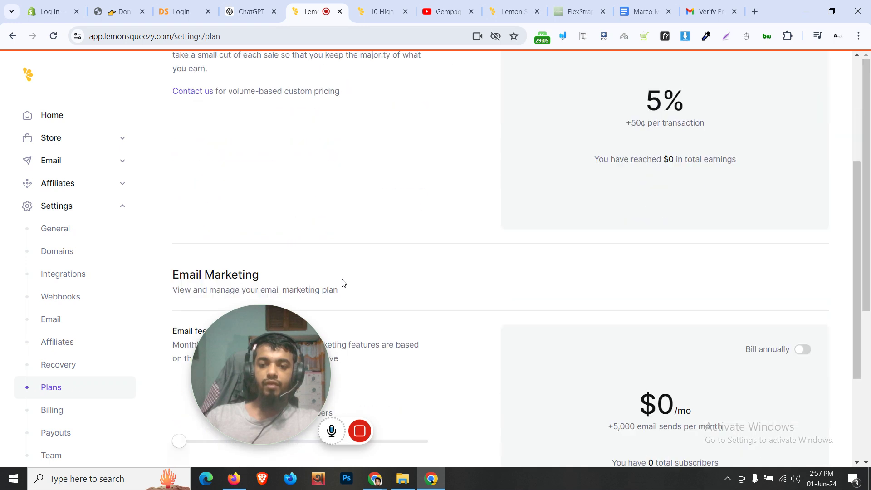
{"action": "scroll", "coordinate": [343, 284], "scroll_direction": "down", "scroll_amount": 2}
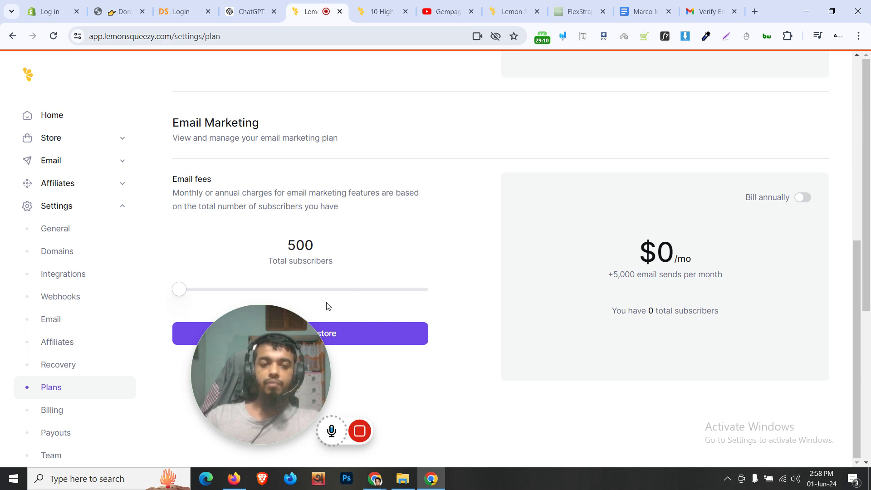
{"action": "left_click", "coordinate": [802, 199]}
{"action": "left_click", "coordinate": [803, 199]}
Raise the subscriber estimate slider to compare email marketing prices at higher volumes
{"action": "left_click_drag", "start_coordinate": [285, 321], "coordinate": [410, 104]}
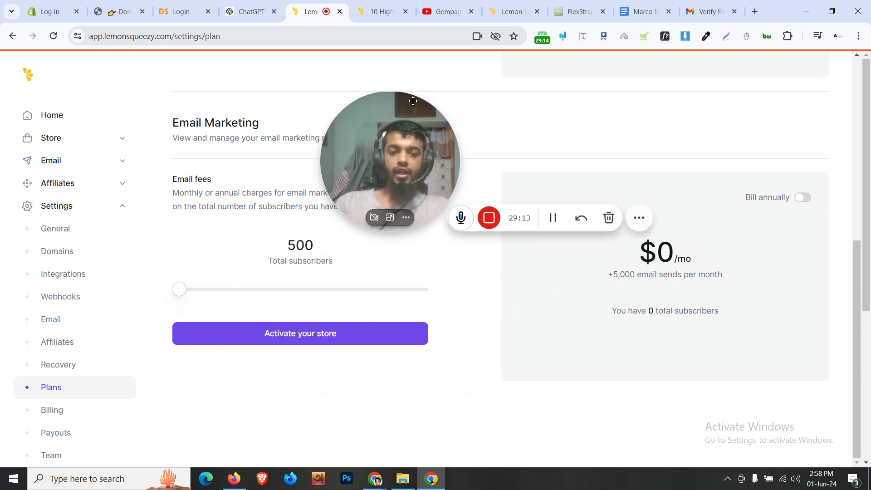
{"action": "mouse_move", "coordinate": [179, 290]}
{"action": "left_mouse_down"}
{"action": "mouse_move", "coordinate": [198, 289]}
{"action": "mouse_move", "coordinate": [188, 290]}
{"action": "left_mouse_up"}
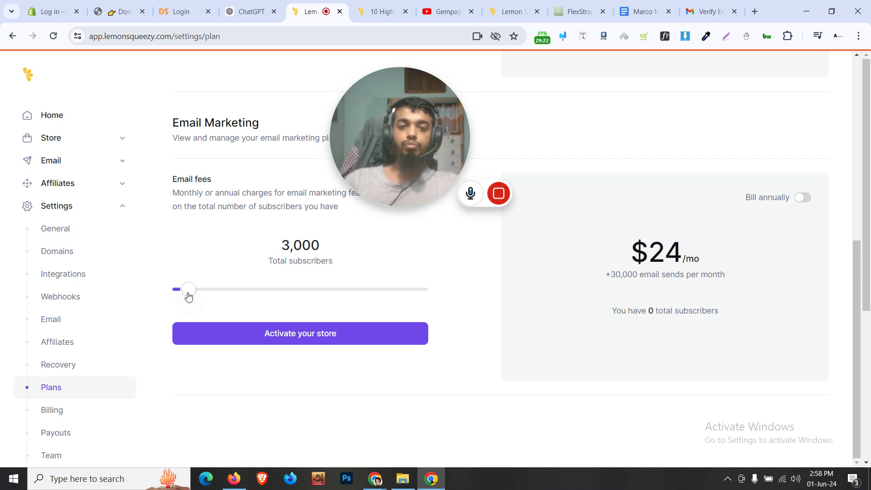
{"action": "mouse_move", "coordinate": [194, 296]}
{"action": "left_mouse_down"}
{"action": "mouse_move", "coordinate": [203, 297]}
{"action": "mouse_move", "coordinate": [173, 301]}
{"action": "mouse_move", "coordinate": [190, 302]}
{"action": "left_mouse_up"}
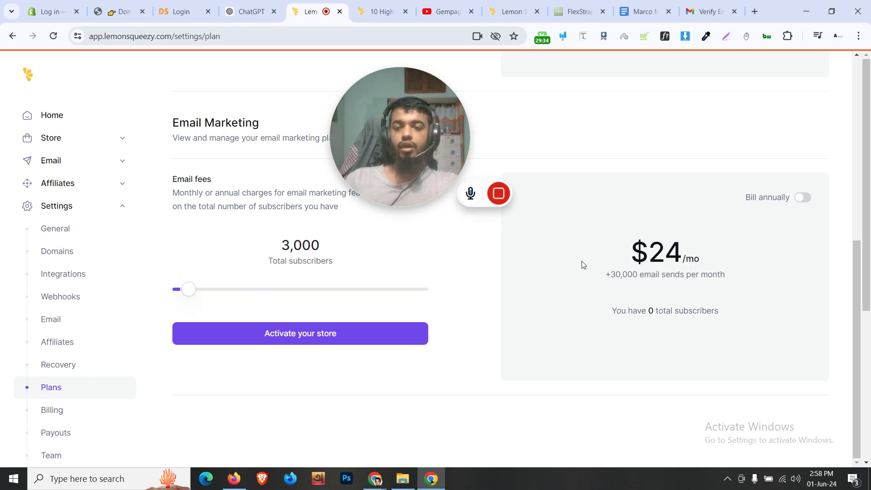
{"action": "scroll", "coordinate": [583, 265], "scroll_direction": "up", "scroll_amount": 8}
{"action": "scroll", "coordinate": [583, 265], "scroll_direction": "down", "scroll_amount": 8}
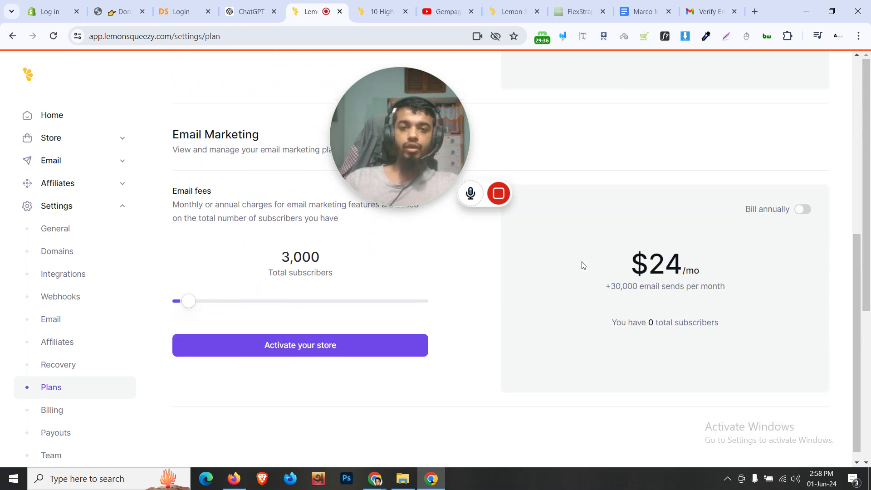
{"action": "scroll", "coordinate": [583, 265], "scroll_direction": "up", "scroll_amount": 8}
{"action": "left_click_drag", "start_coordinate": [402, 142], "coordinate": [397, 290]}
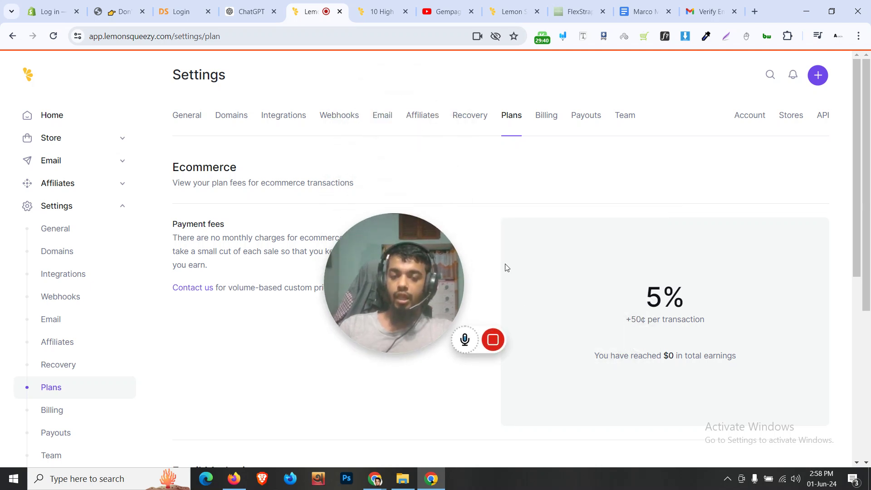
{"action": "scroll", "coordinate": [481, 292], "scroll_direction": "down", "scroll_amount": 5}
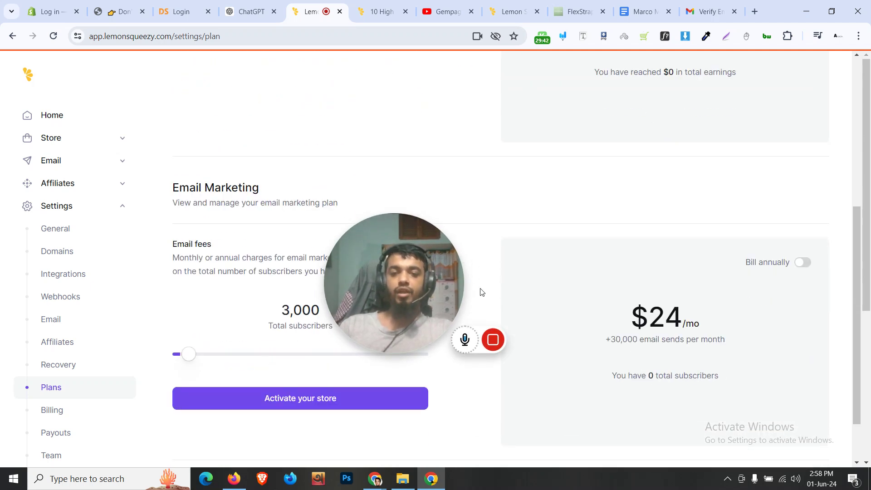
Return to the email Broadcasts page and scroll through its feature overview
{"action": "left_click", "coordinate": [106, 169]}
{"action": "scroll", "coordinate": [484, 217], "scroll_direction": "up", "scroll_amount": 3}
{"action": "scroll", "coordinate": [485, 216], "scroll_direction": "up", "scroll_amount": 1}
{"action": "scroll", "coordinate": [475, 219], "scroll_direction": "down", "scroll_amount": 2}
{"action": "scroll", "coordinate": [475, 220], "scroll_direction": "up", "scroll_amount": 2}
{"action": "mouse_move", "coordinate": [342, 241]}
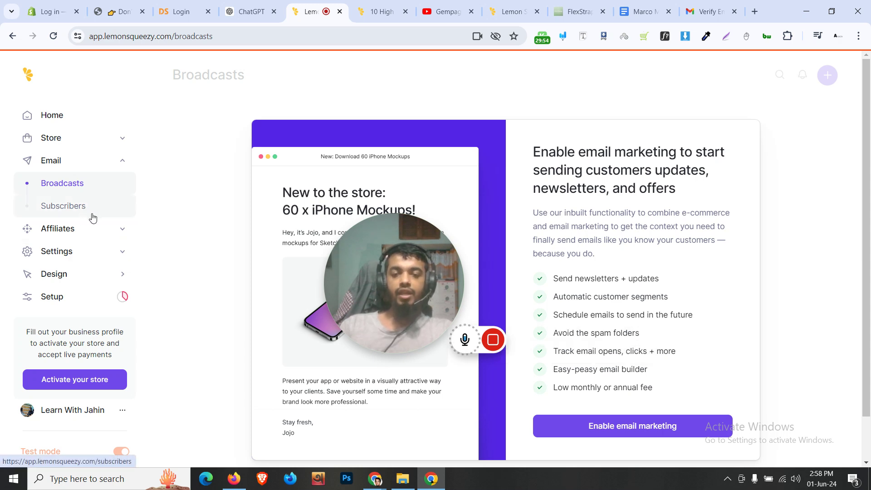
Open the Affiliates Overview and continue to the affiliate program settings via Enable affiliates
{"action": "left_click", "coordinate": [105, 229]}
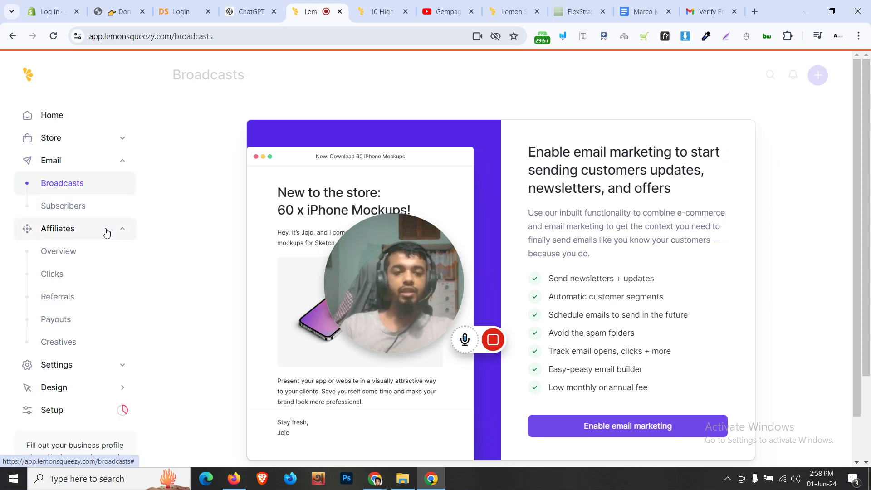
{"action": "left_click", "coordinate": [86, 252]}
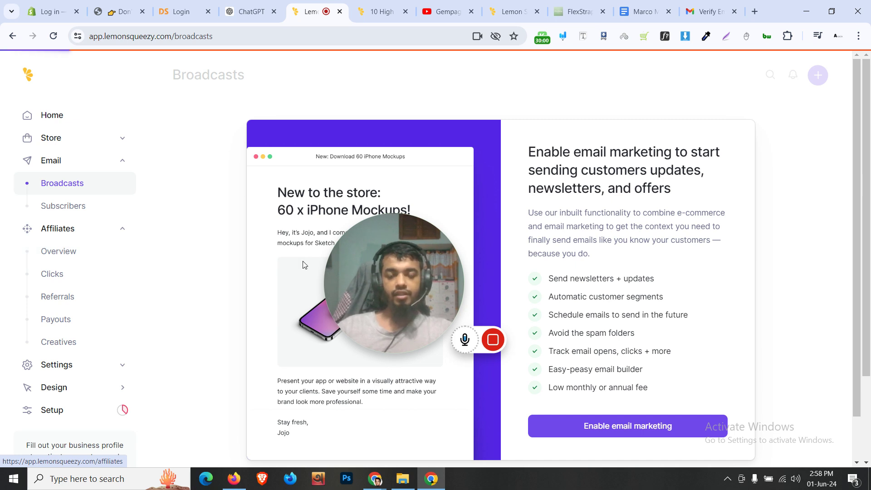
{"action": "left_click_drag", "start_coordinate": [380, 279], "coordinate": [397, 152]}
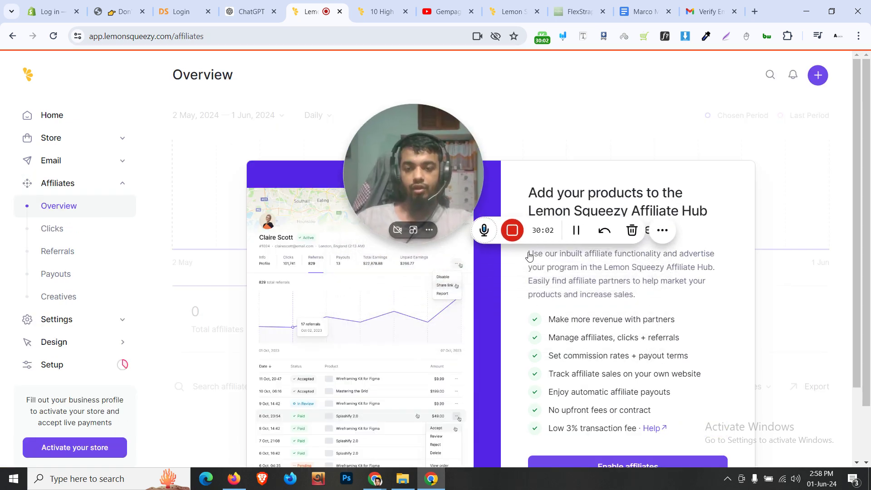
{"action": "scroll", "coordinate": [618, 386], "scroll_direction": "down", "scroll_amount": 2}
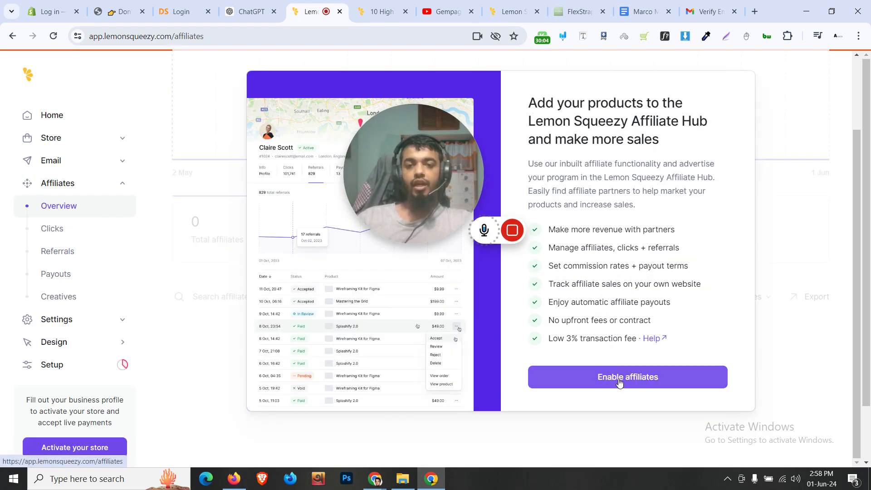
{"action": "left_click", "coordinate": [617, 383]}
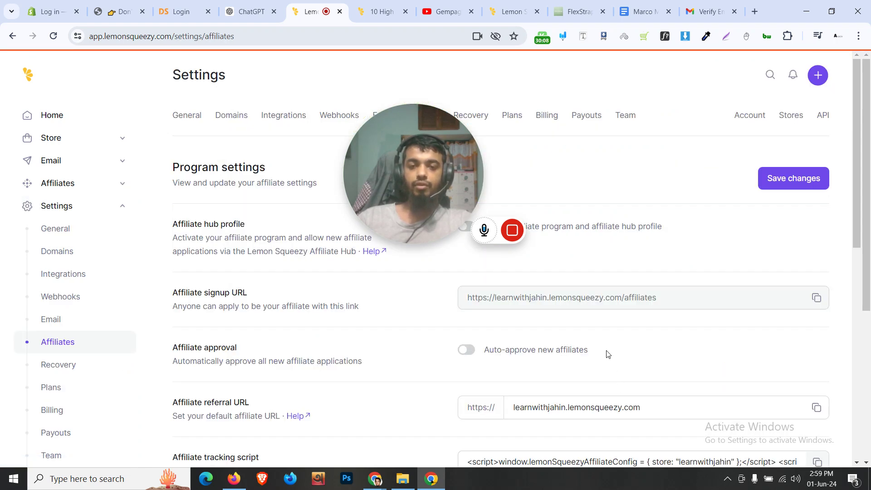
Scroll through the affiliate program settings, checking the minimum payout field
{"action": "scroll", "coordinate": [608, 354], "scroll_direction": "down", "scroll_amount": 3}
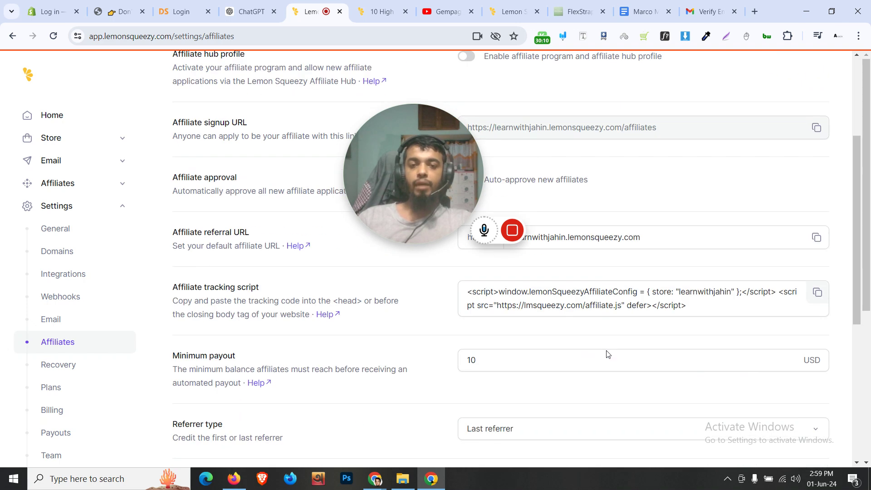
{"action": "scroll", "coordinate": [607, 350], "scroll_direction": "down", "scroll_amount": 1}
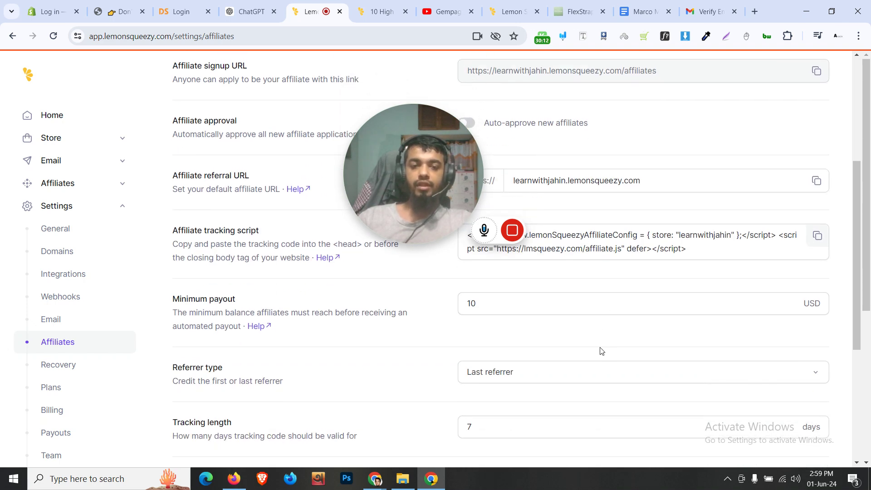
{"action": "left_click", "coordinate": [531, 302]}
{"action": "scroll", "coordinate": [522, 342], "scroll_direction": "up", "scroll_amount": 4}
{"action": "scroll", "coordinate": [523, 341], "scroll_direction": "up", "scroll_amount": 1}
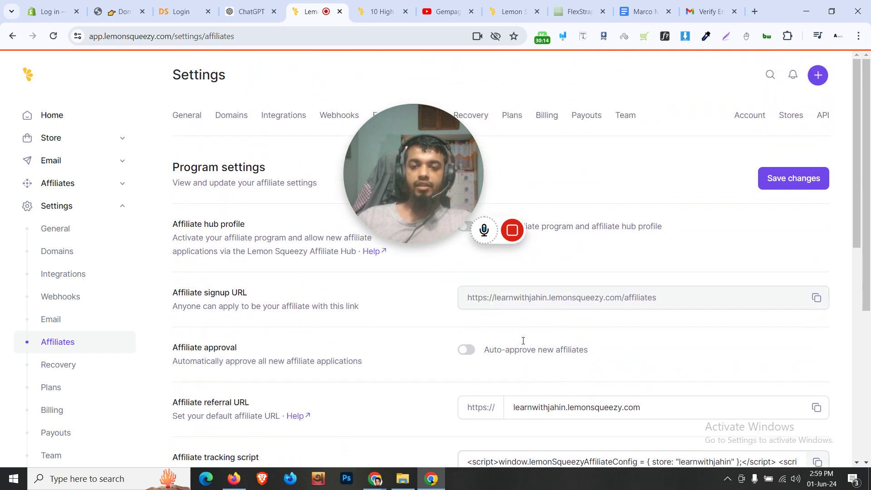
{"action": "left_click_drag", "start_coordinate": [422, 186], "coordinate": [249, 179]}
{"action": "scroll", "coordinate": [417, 296], "scroll_direction": "down", "scroll_amount": 1}
{"action": "scroll", "coordinate": [417, 297], "scroll_direction": "down", "scroll_amount": 5}
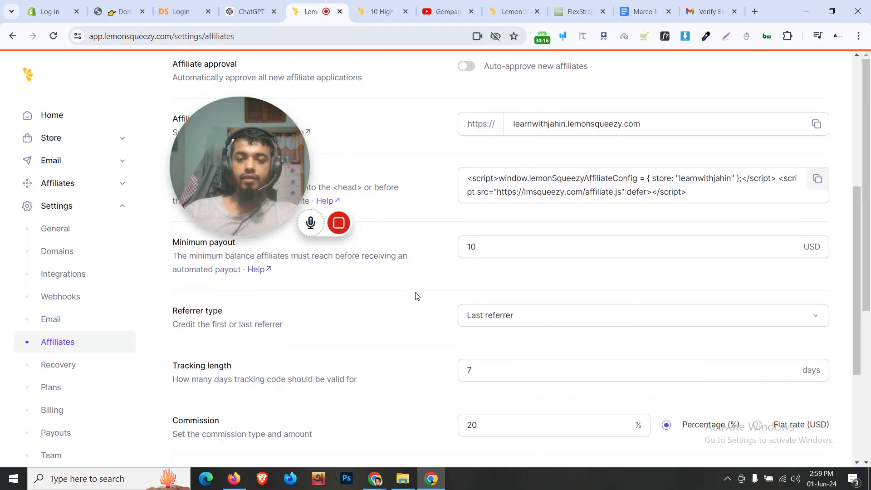
{"action": "scroll", "coordinate": [448, 315], "scroll_direction": "down", "scroll_amount": 1}
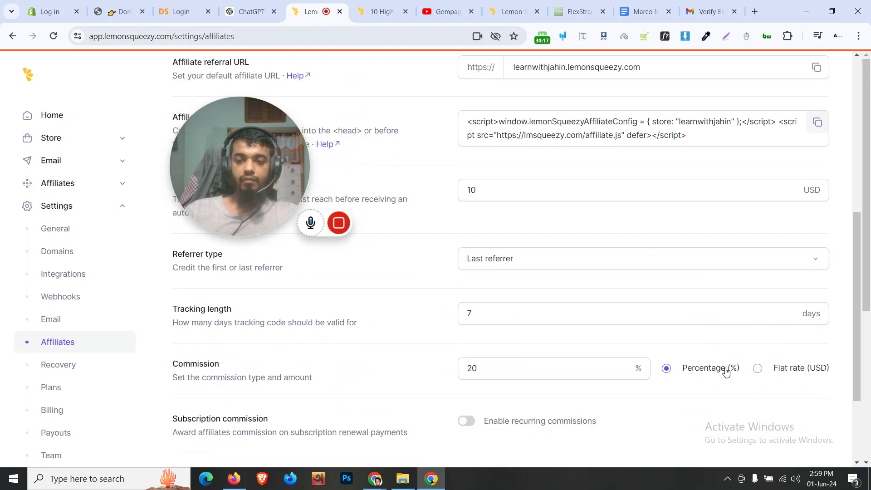
Change the commission from 20% to 10% and toggle product-specific affiliate rates on, then off
{"action": "left_click", "coordinate": [486, 368]}
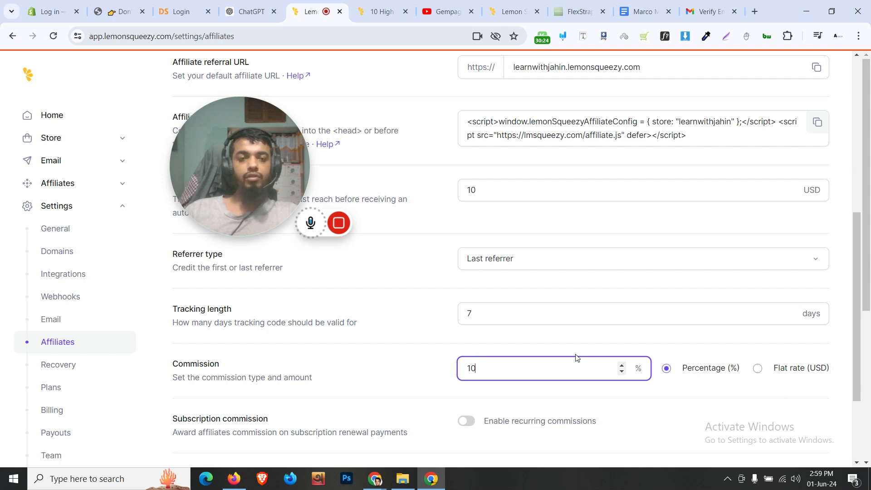
{"action": "scroll", "coordinate": [596, 398], "scroll_direction": "down", "scroll_amount": 3}
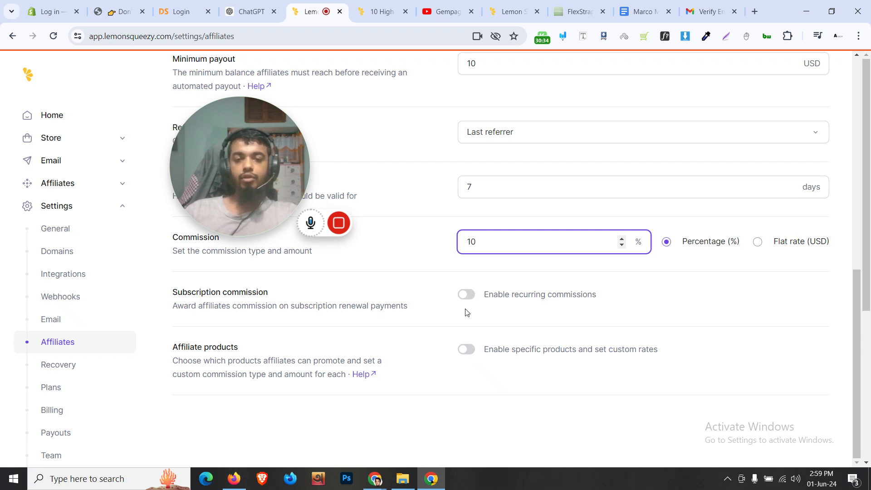
{"action": "left_click", "coordinate": [467, 355]}
{"action": "left_click", "coordinate": [467, 354]}
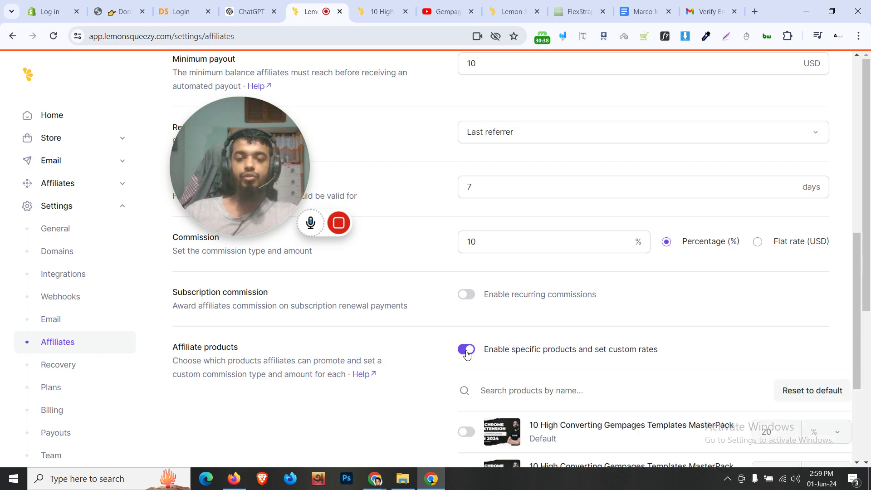
{"action": "left_click", "coordinate": [467, 354]}
Review the remaining settings: 10 USD minimum payout, Last referrer attribution, hub profile disabled
{"action": "scroll", "coordinate": [435, 300], "scroll_direction": "up", "scroll_amount": 10}
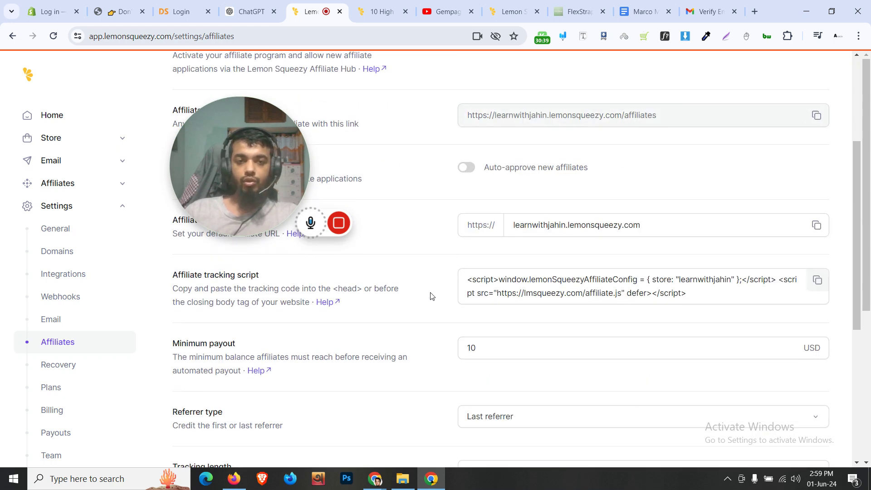
{"action": "left_click_drag", "start_coordinate": [317, 214], "coordinate": [336, 301]}
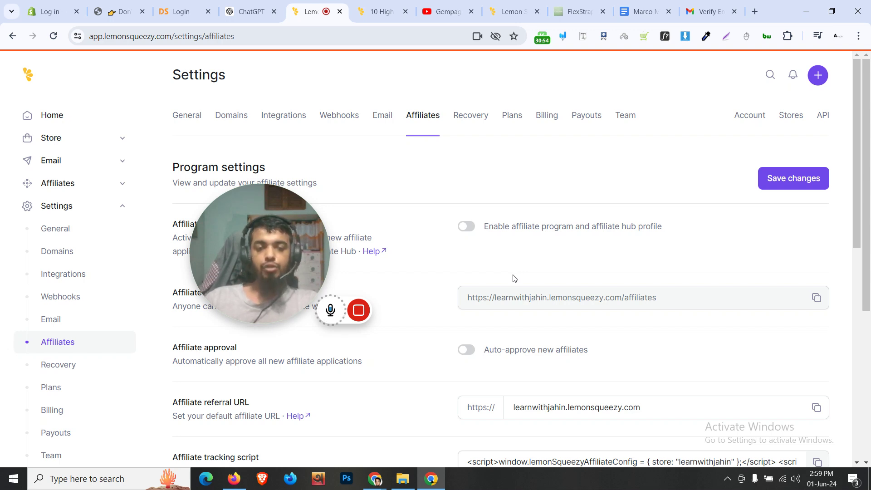
{"action": "scroll", "coordinate": [514, 278], "scroll_direction": "down", "scroll_amount": 4}
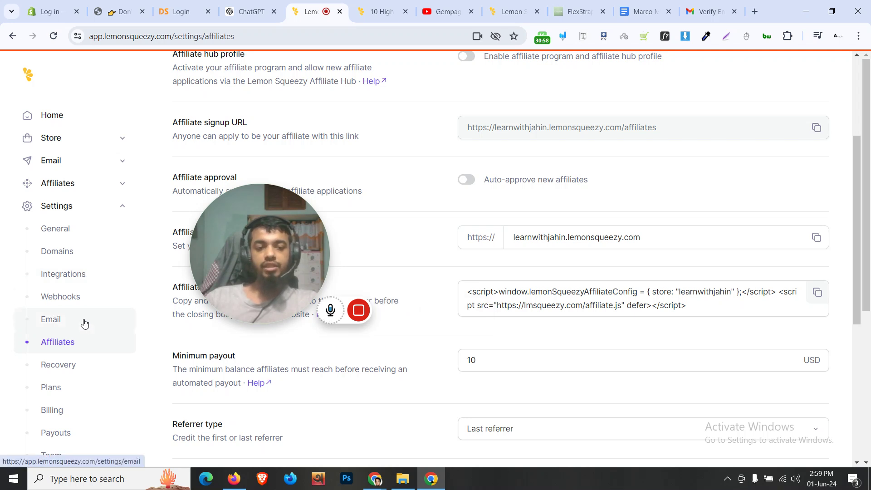
{"action": "scroll", "coordinate": [84, 324], "scroll_direction": "down", "scroll_amount": 2}
{"action": "scroll", "coordinate": [81, 325], "scroll_direction": "down", "scroll_amount": 1}
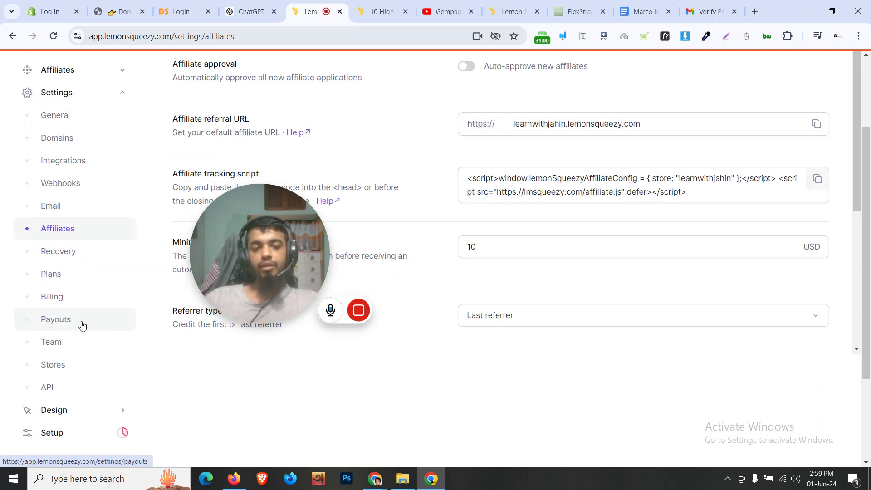
{"action": "left_click_drag", "start_coordinate": [263, 256], "coordinate": [255, 324]}
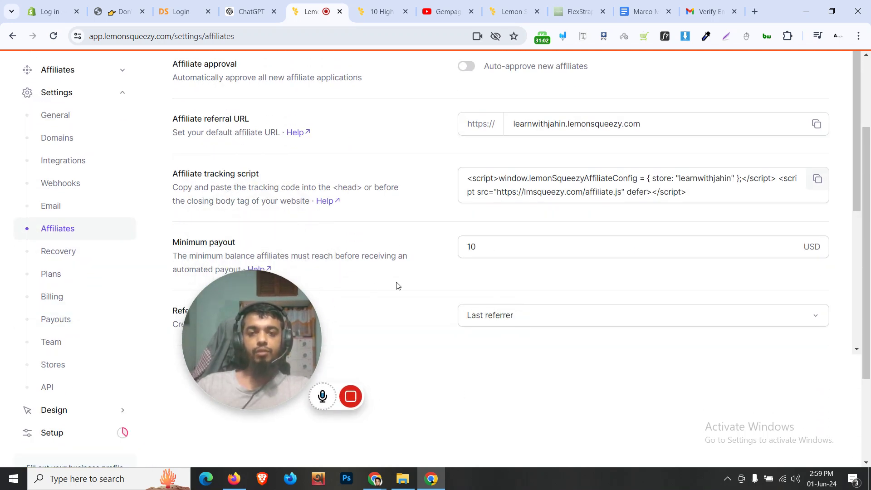
{"action": "scroll", "coordinate": [397, 285], "scroll_direction": "up", "scroll_amount": 4}
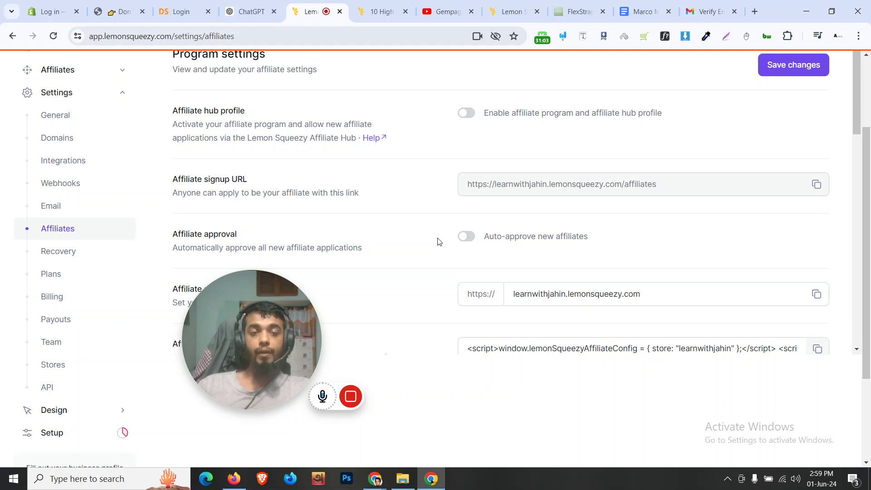
{"action": "scroll", "coordinate": [271, 429], "scroll_direction": "up", "scroll_amount": 3}
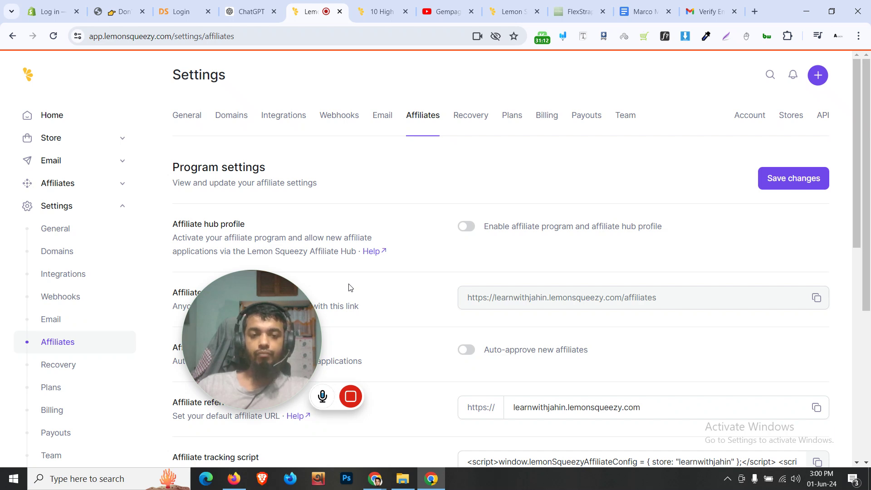
Search Google in a new tab for the Framer template creator's Twitter account
{"action": "key", "text": "ctrl+t"}
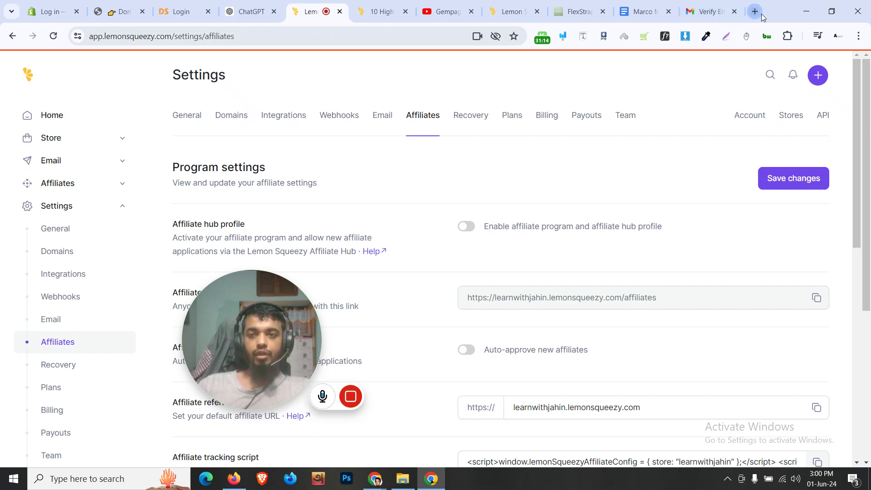
{"action": "type", "text": "t"}
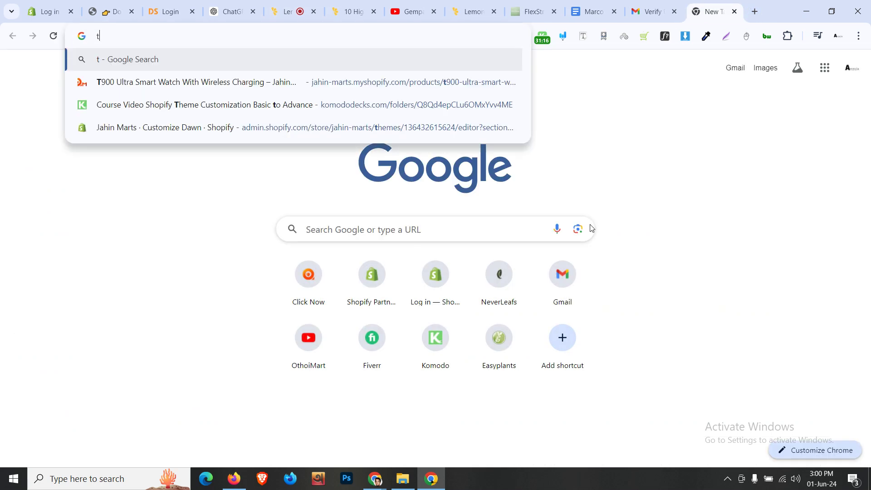
{"action": "type", "text": "witter hamza f"}
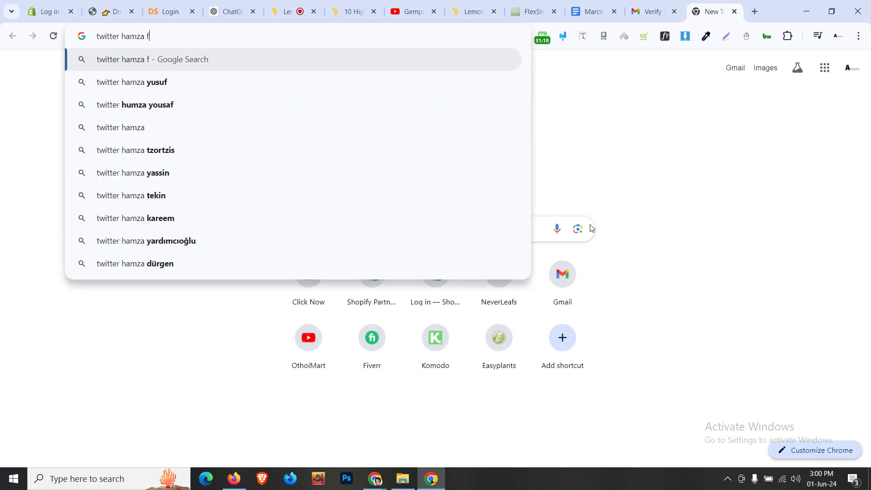
{"action": "type", "text": "ramer"}
{"action": "key", "text": "Return"}
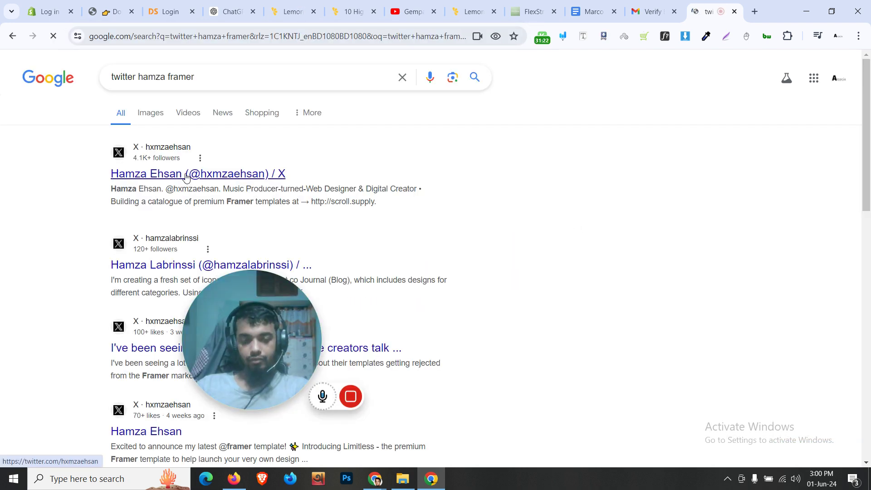
{"action": "mouse_move", "coordinate": [297, 314]}
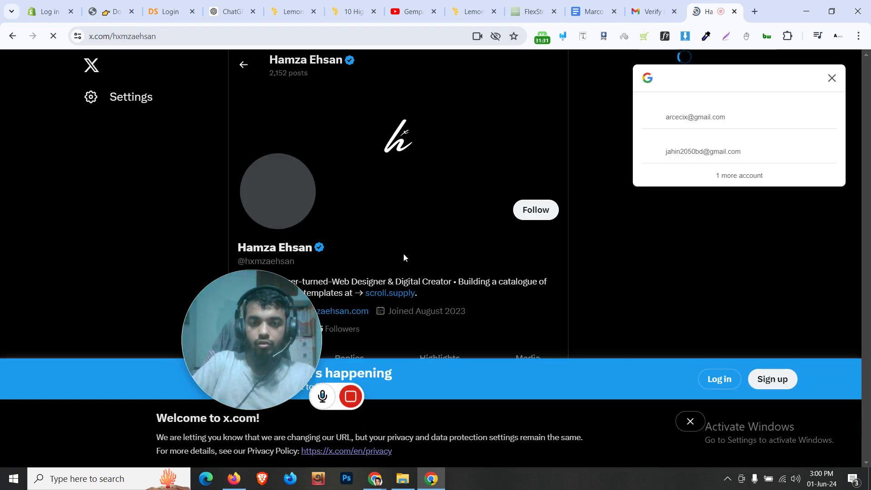
Open the creator's scroll.supply site, then open its Become Affiliate signup page in a new tab
{"action": "left_click", "coordinate": [400, 293]}
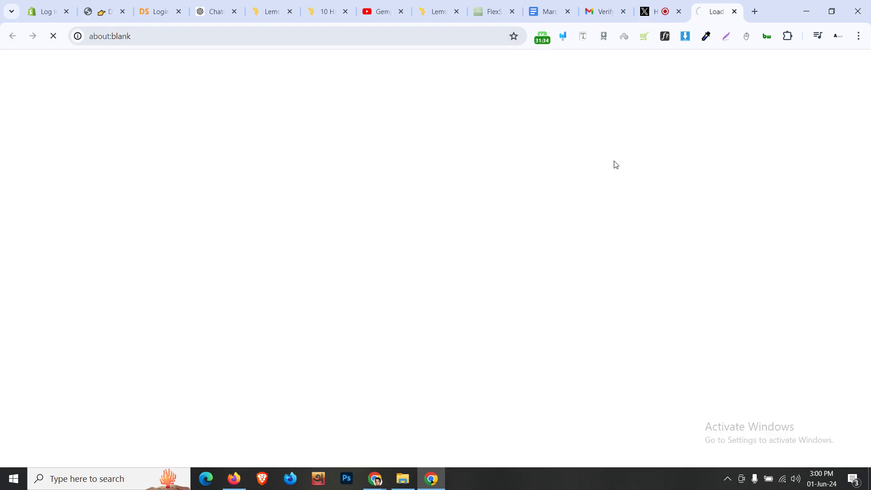
{"action": "left_click", "coordinate": [679, 11]}
{"action": "left_click_drag", "start_coordinate": [667, 10], "coordinate": [424, 8]}
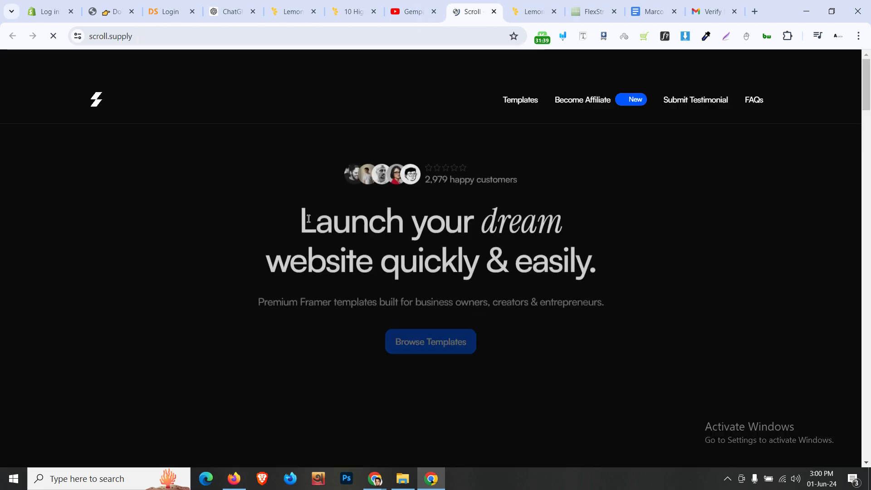
{"action": "left_click", "coordinate": [588, 105]}
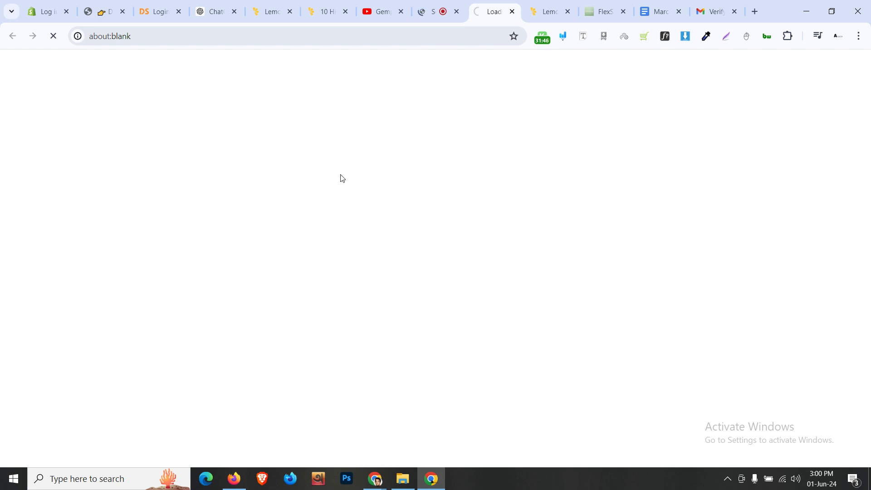
{"action": "left_click", "coordinate": [435, 11]}
{"action": "scroll", "coordinate": [477, 239], "scroll_direction": "down", "scroll_amount": 10}
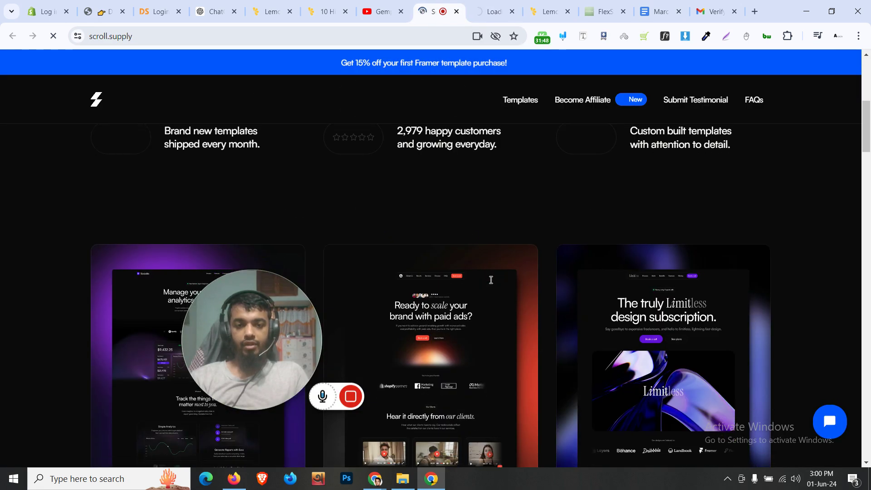
{"action": "scroll", "coordinate": [490, 284], "scroll_direction": "down", "scroll_amount": 15}
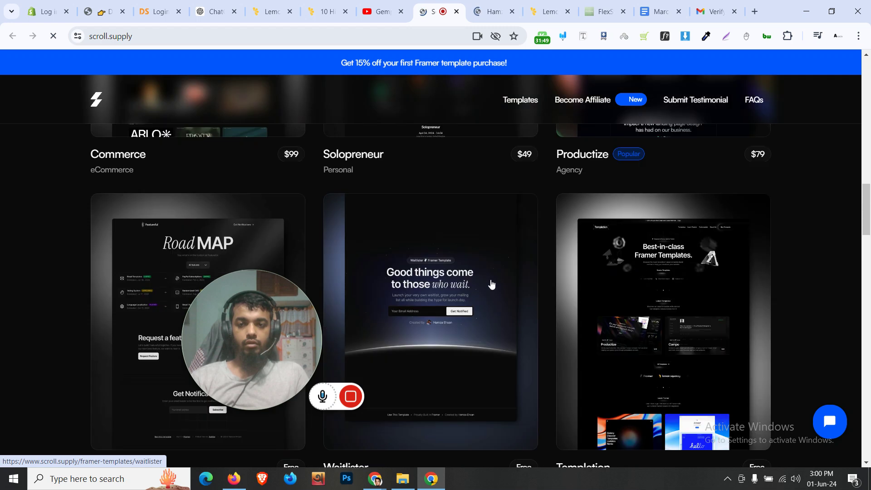
{"action": "left_click", "coordinate": [494, 4]}
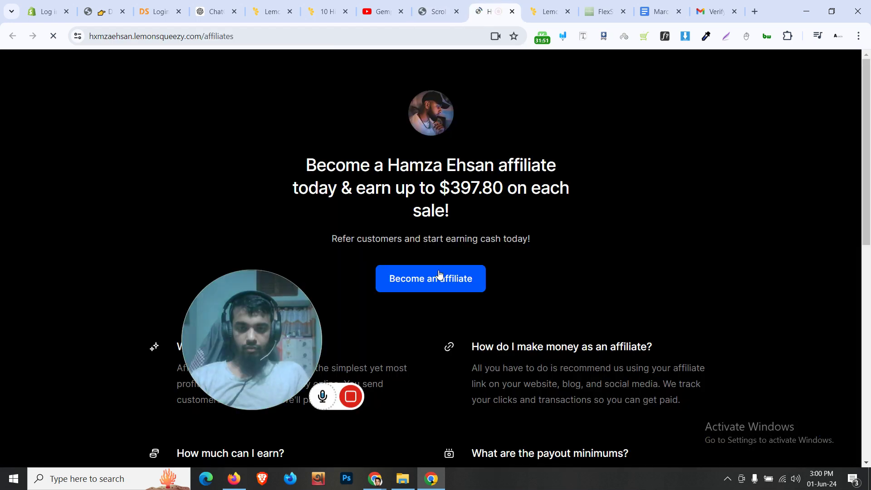
Sign up from the store's affiliate page to view its 30% Framer templates program
{"action": "left_click", "coordinate": [145, 38]}
{"action": "left_click", "coordinate": [286, 199]}
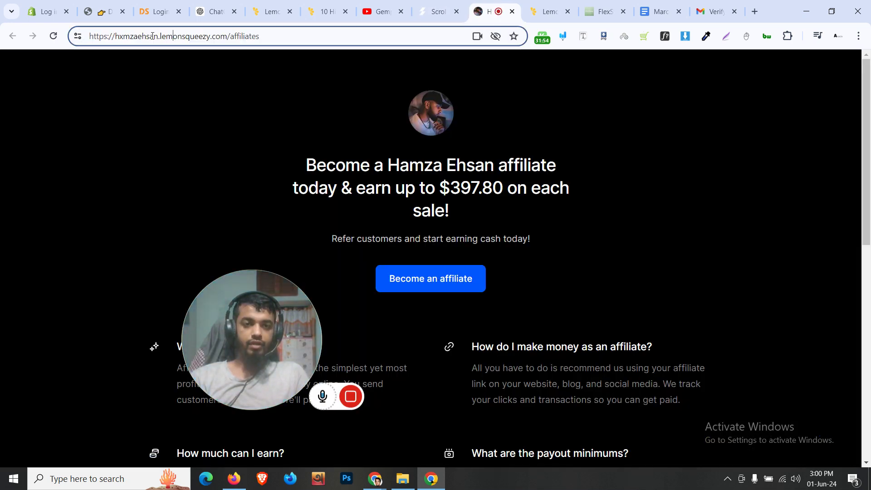
{"action": "scroll", "coordinate": [286, 200], "scroll_direction": "down", "scroll_amount": 10}
{"action": "scroll", "coordinate": [314, 208], "scroll_direction": "up", "scroll_amount": 7}
{"action": "scroll", "coordinate": [314, 207], "scroll_direction": "up", "scroll_amount": 3}
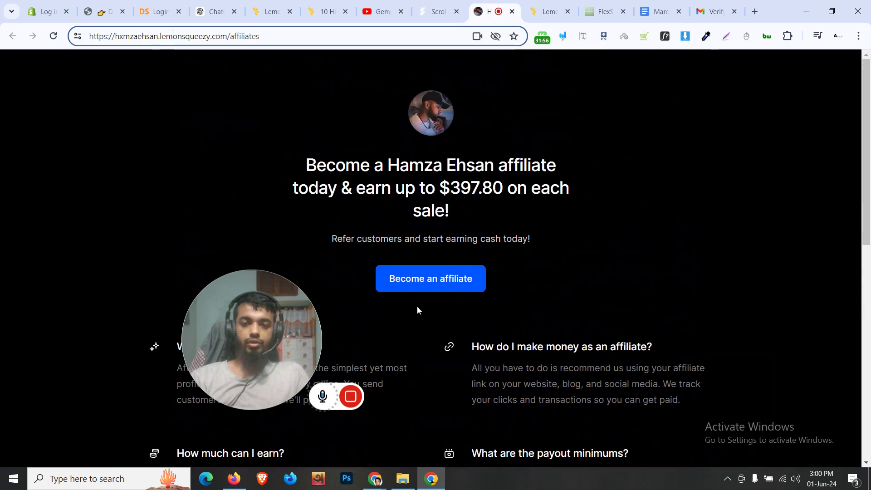
{"action": "left_click", "coordinate": [415, 271]}
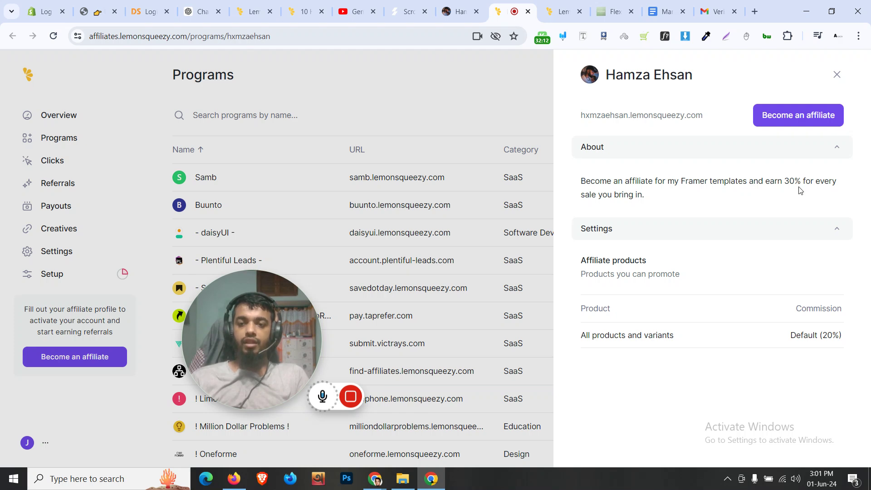
Start applying to the program, look over the affiliate Profile form and bio field, then go to Payouts
{"action": "left_click", "coordinate": [810, 119]}
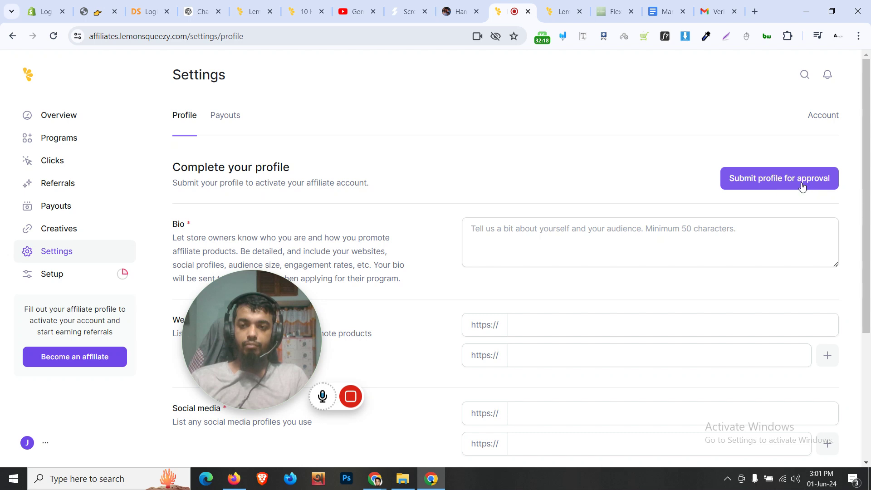
{"action": "scroll", "coordinate": [429, 239], "scroll_direction": "down", "scroll_amount": 4}
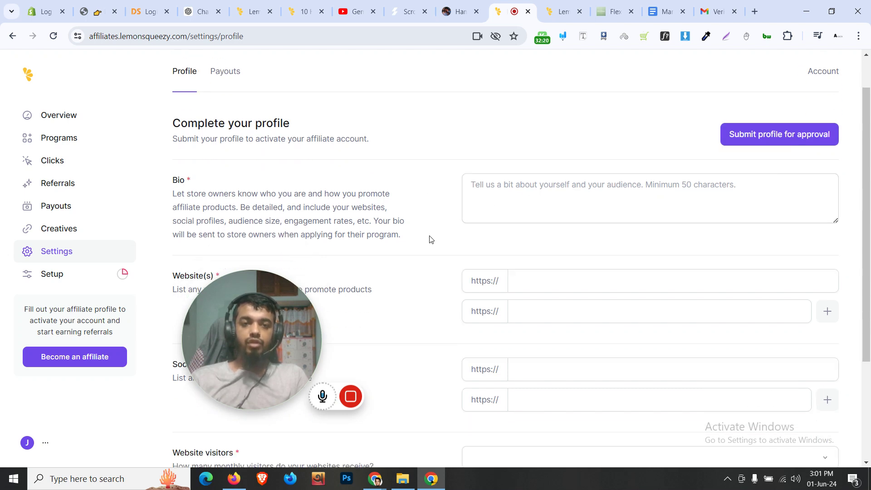
{"action": "left_click_drag", "start_coordinate": [259, 327], "coordinate": [270, 342]}
{"action": "scroll", "coordinate": [425, 305], "scroll_direction": "up", "scroll_amount": 4}
{"action": "scroll", "coordinate": [427, 305], "scroll_direction": "down", "scroll_amount": 1}
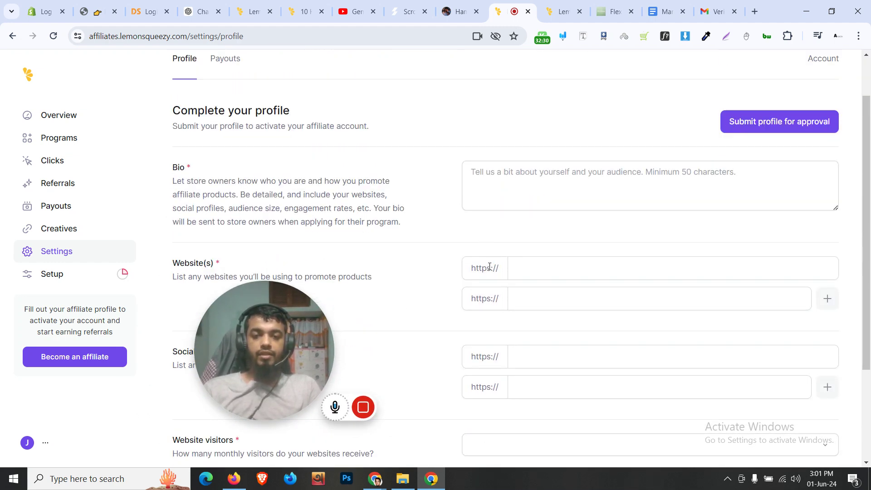
{"action": "left_click", "coordinate": [476, 208]}
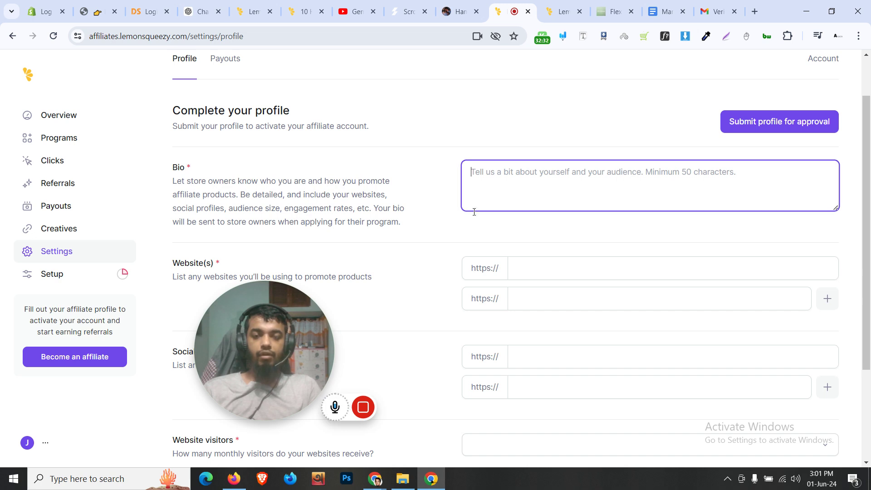
{"action": "scroll", "coordinate": [442, 270], "scroll_direction": "up", "scroll_amount": 2}
{"action": "left_click", "coordinate": [224, 115]}
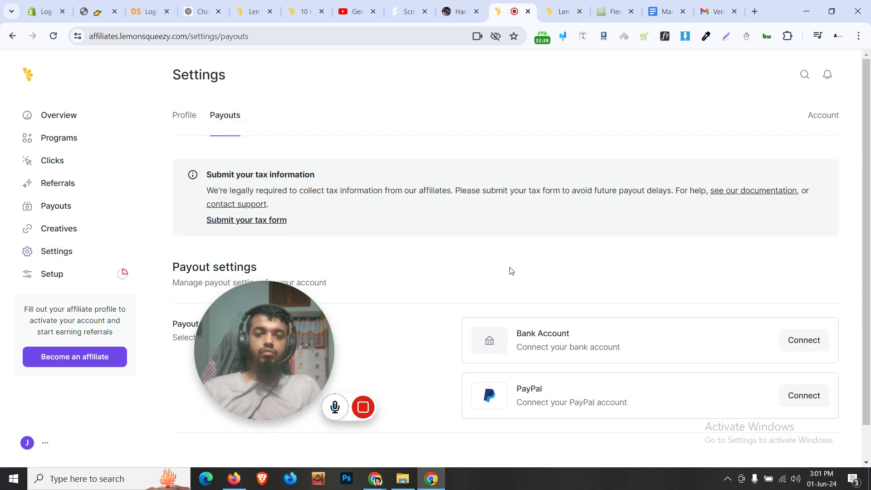
{"action": "scroll", "coordinate": [356, 228], "scroll_direction": "down", "scroll_amount": 1}
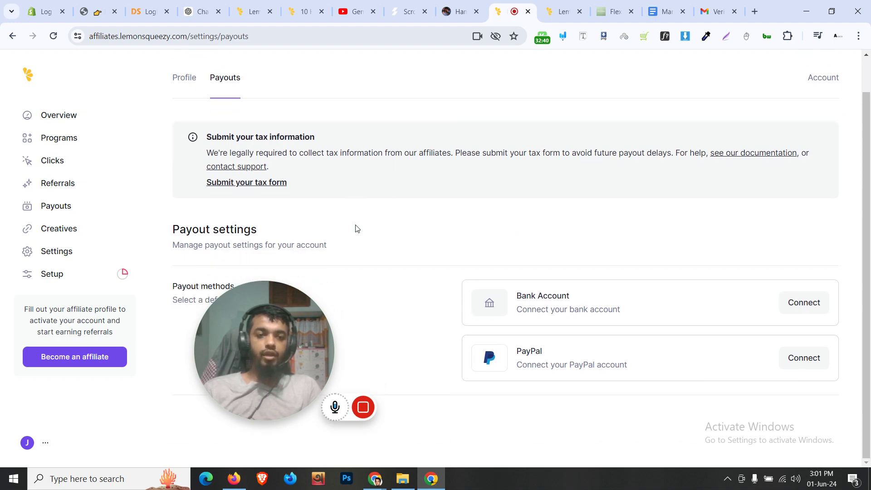
{"action": "left_click", "coordinate": [269, 190]}
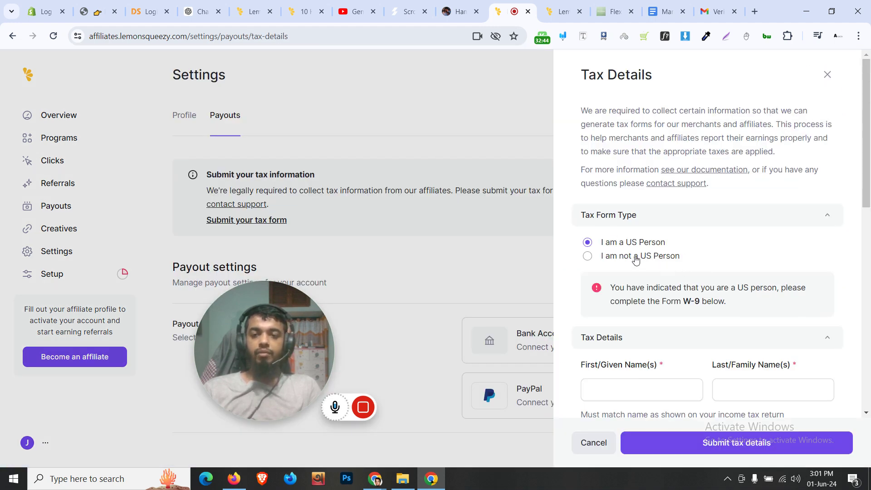
{"action": "left_click", "coordinate": [635, 258]}
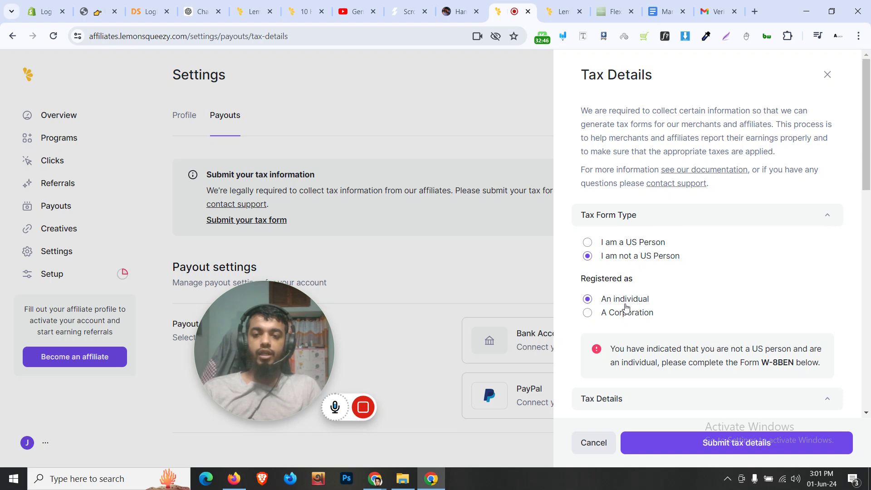
{"action": "scroll", "coordinate": [626, 309], "scroll_direction": "down", "scroll_amount": 4}
{"action": "scroll", "coordinate": [626, 305], "scroll_direction": "down", "scroll_amount": 10}
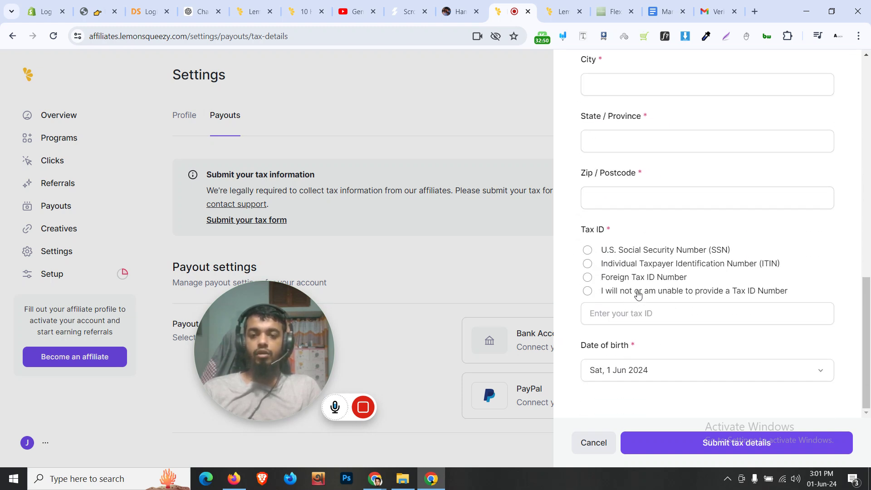
{"action": "left_click", "coordinate": [638, 293]}
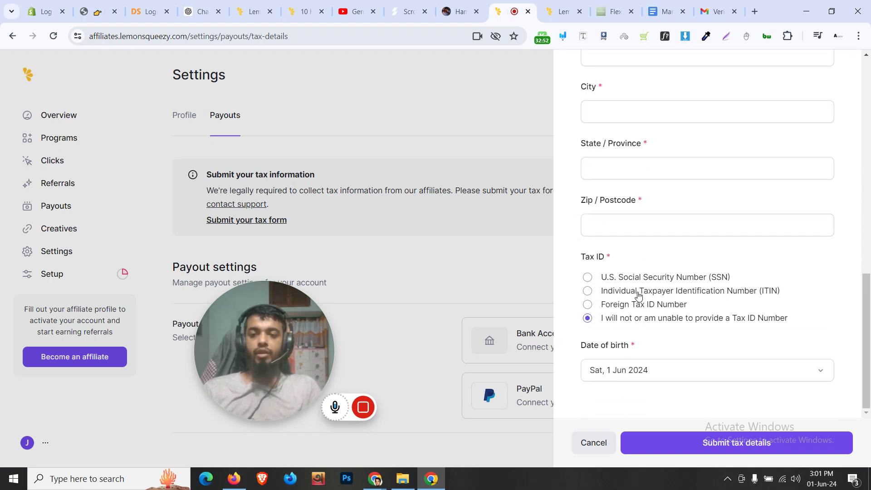
{"action": "scroll", "coordinate": [638, 296], "scroll_direction": "up", "scroll_amount": 8}
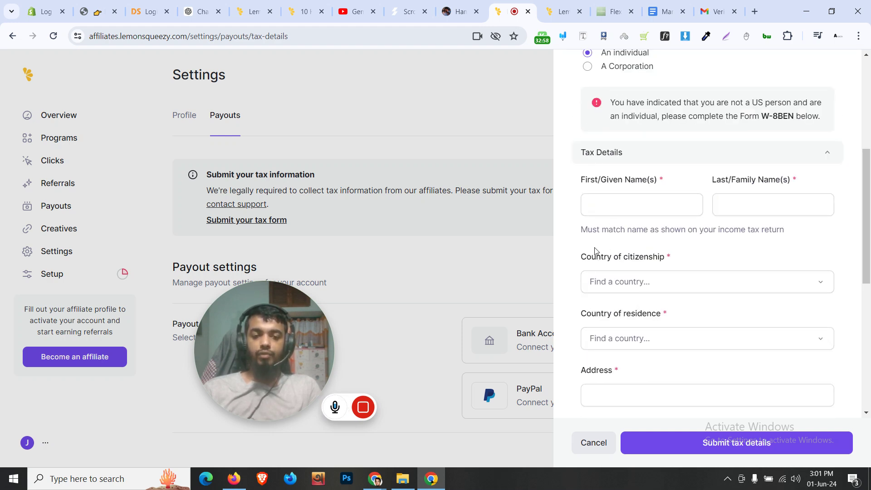
{"action": "scroll", "coordinate": [592, 241], "scroll_direction": "down", "scroll_amount": 8}
{"action": "scroll", "coordinate": [626, 308], "scroll_direction": "up", "scroll_amount": 1}
{"action": "scroll", "coordinate": [644, 334], "scroll_direction": "down", "scroll_amount": 1}
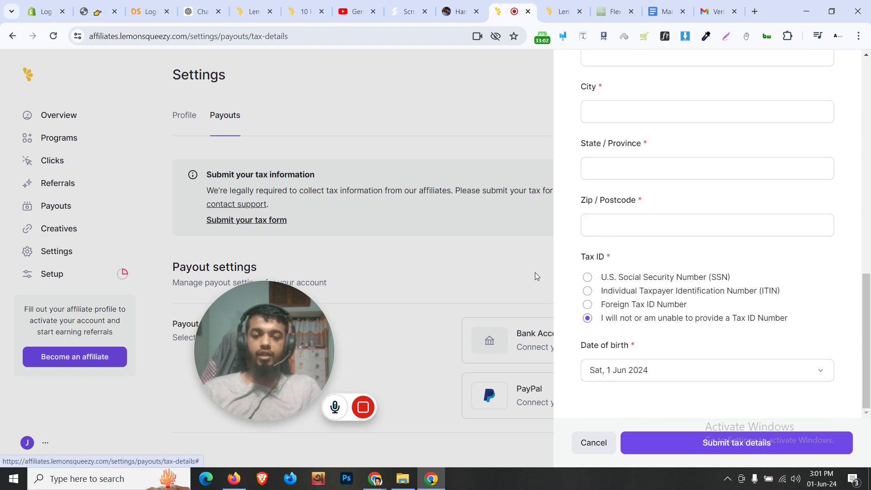
{"action": "scroll", "coordinate": [678, 156], "scroll_direction": "up", "scroll_amount": 10}
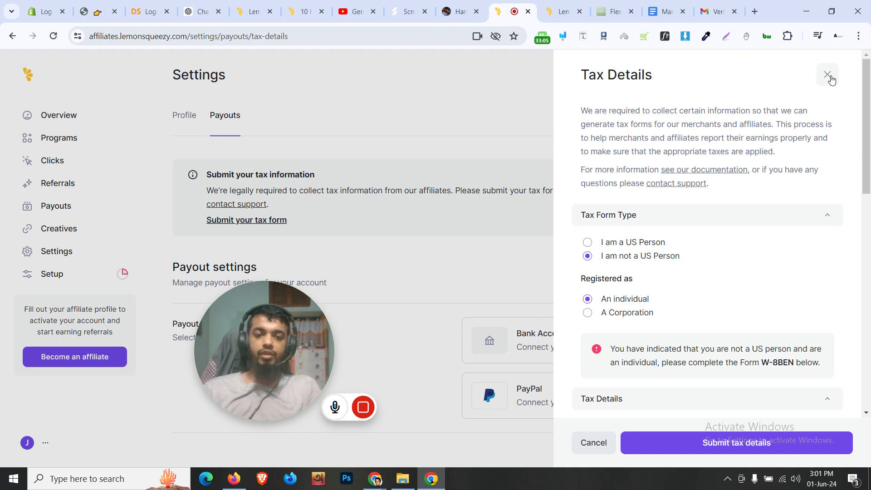
{"action": "left_click", "coordinate": [828, 76]}
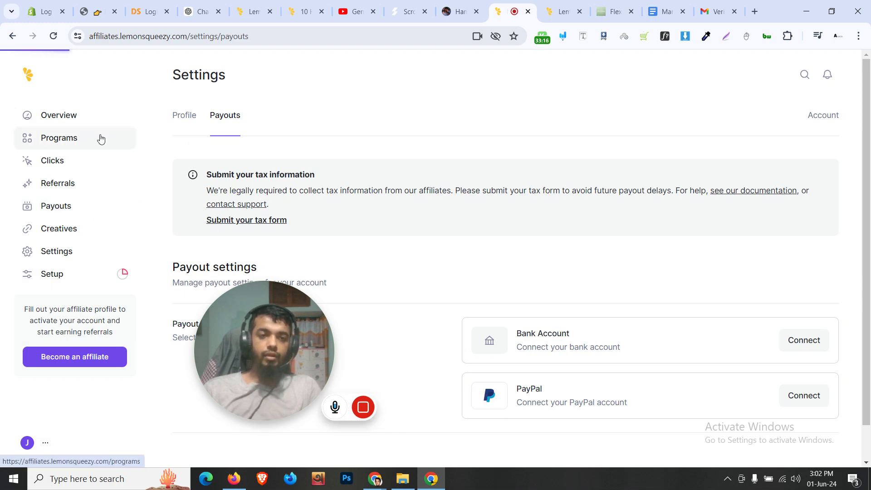
Open the Affiliate Hub's Programs list and inspect its web address
{"action": "left_click", "coordinate": [85, 125]}
{"action": "left_click", "coordinate": [91, 142]}
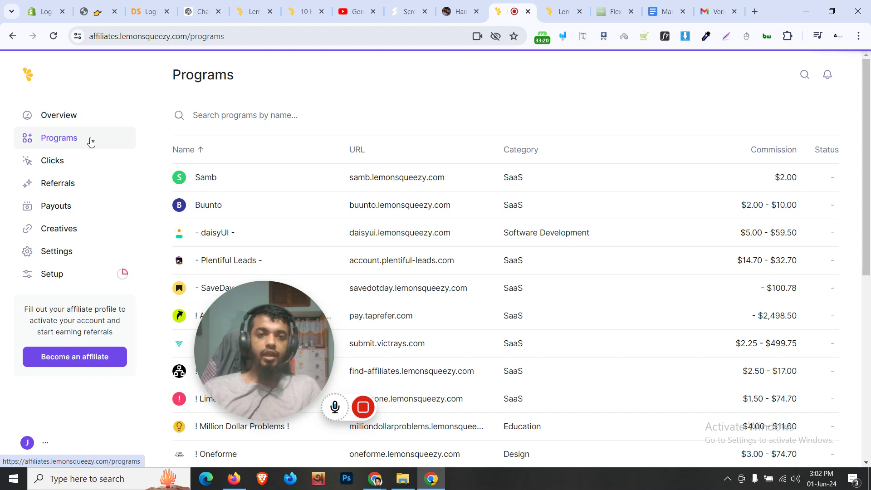
{"action": "left_click", "coordinate": [161, 39]}
{"action": "left_click", "coordinate": [152, 38]}
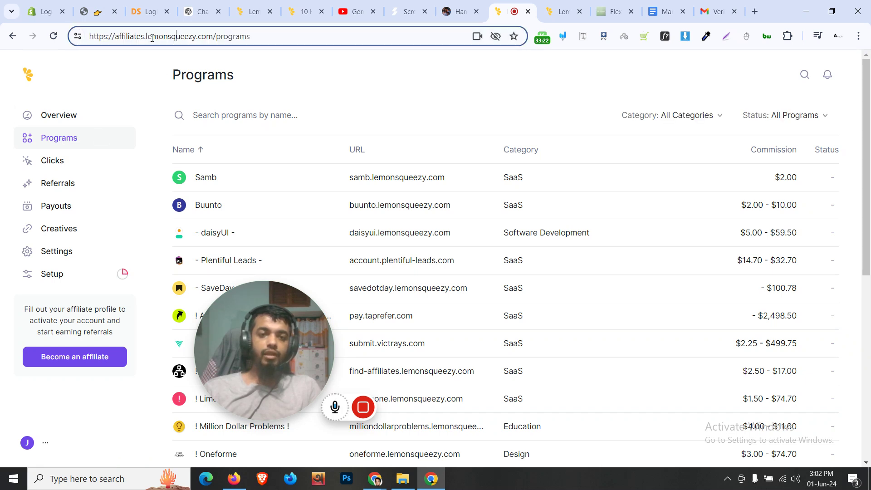
{"action": "scroll", "coordinate": [486, 224], "scroll_direction": "down", "scroll_amount": 8}
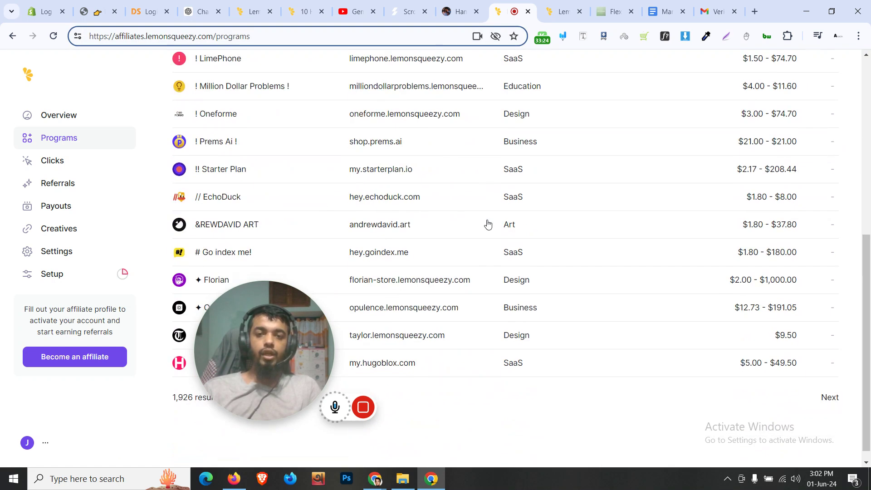
{"action": "scroll", "coordinate": [486, 223], "scroll_direction": "up", "scroll_amount": 8}
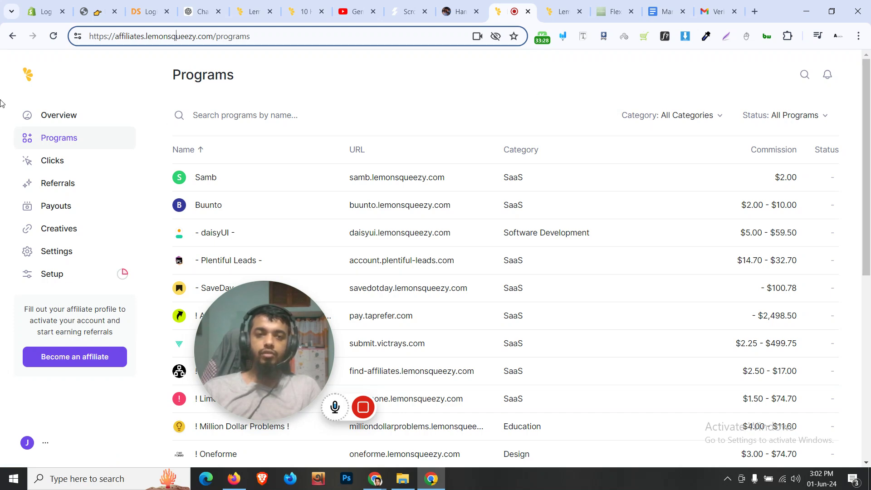
Check the hub Overview's domain, view Referrals, then go back to the store's affiliate settings
{"action": "left_click", "coordinate": [29, 76]}
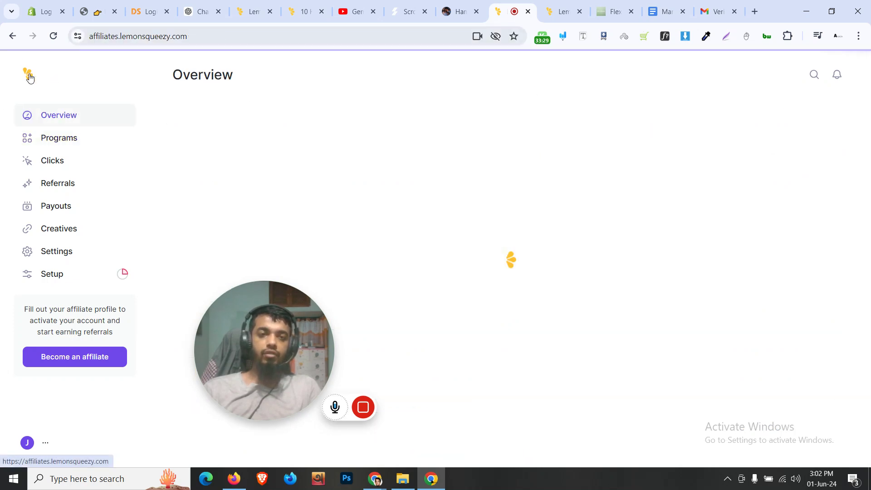
{"action": "double_click", "coordinate": [137, 36]}
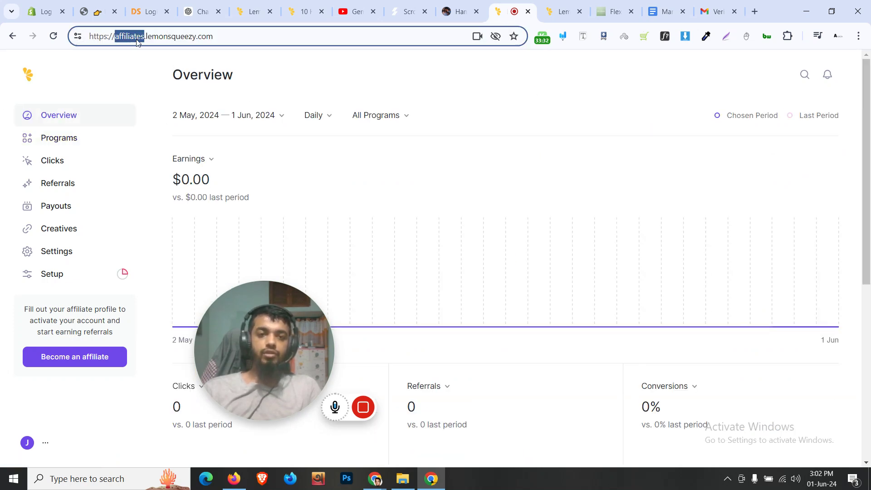
{"action": "left_click", "coordinate": [117, 37]}
{"action": "left_click_drag", "start_coordinate": [141, 38], "coordinate": [239, 36]}
{"action": "left_click", "coordinate": [257, 36]}
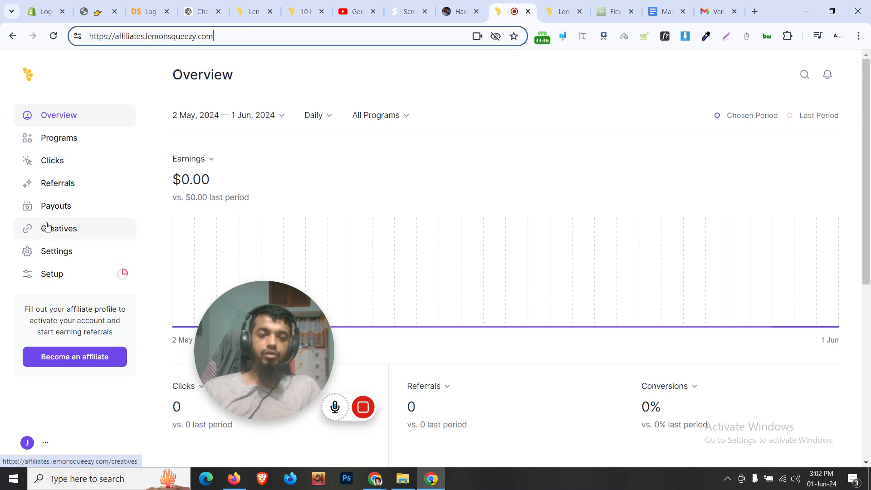
{"action": "left_click", "coordinate": [85, 189]}
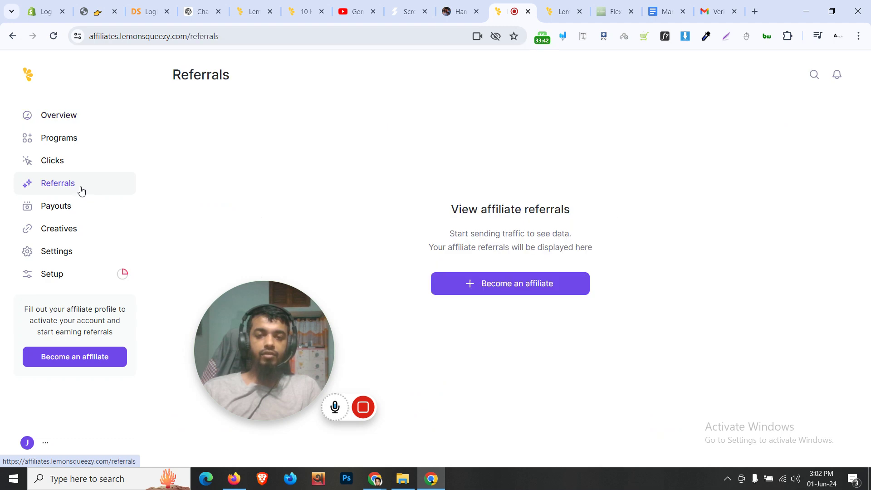
{"action": "left_click", "coordinate": [271, 4]}
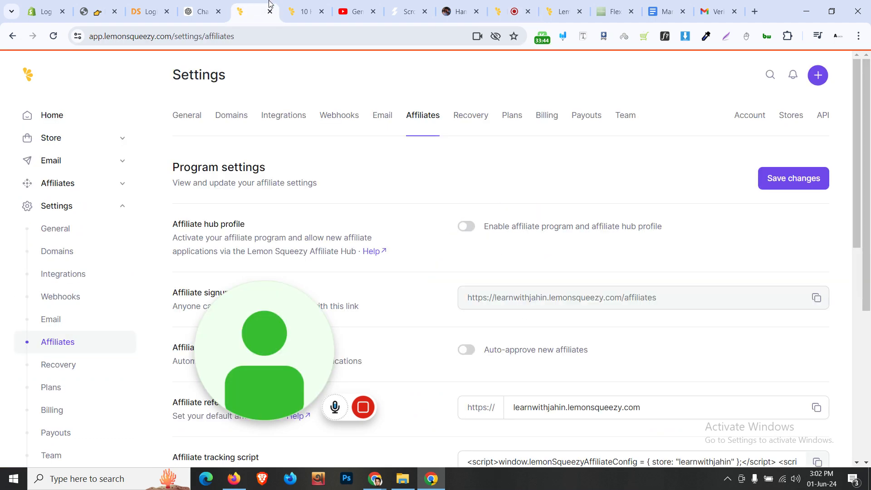
Expand Affiliates and browse the store's affiliate Overview dashboard
{"action": "left_click", "coordinate": [71, 187]}
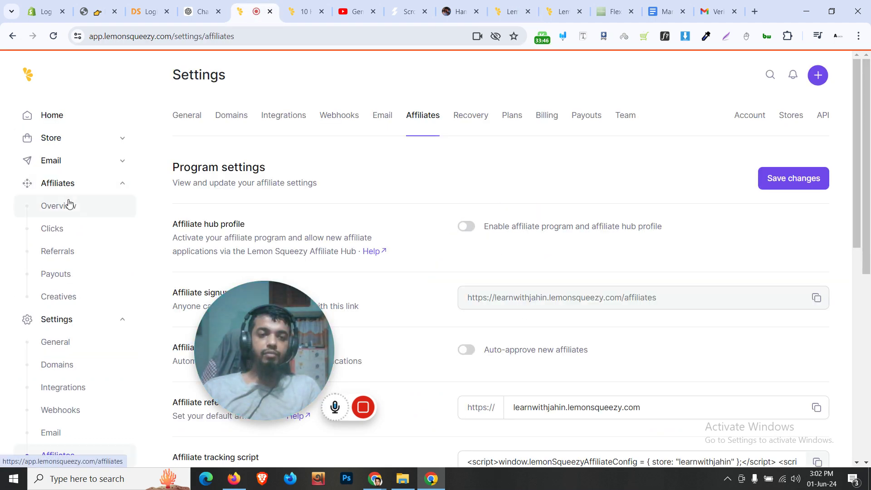
{"action": "left_click", "coordinate": [69, 207]}
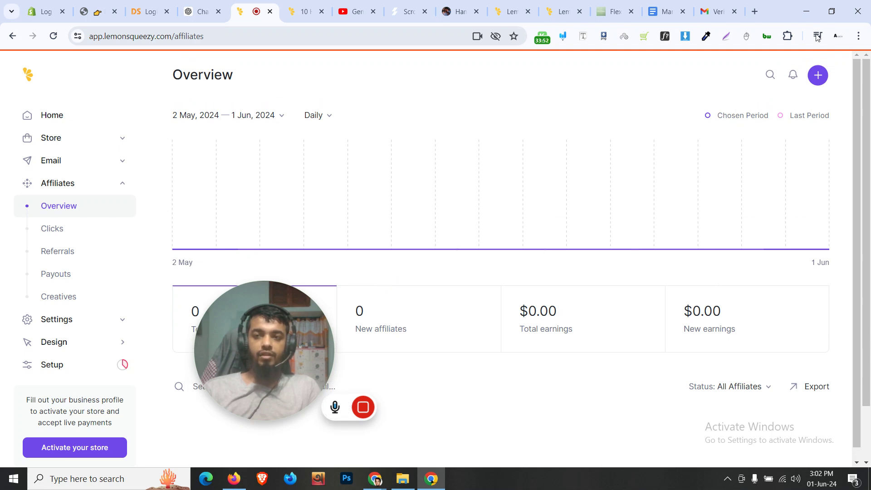
{"action": "scroll", "coordinate": [59, 140], "scroll_direction": "down", "scroll_amount": 2}
{"action": "scroll", "coordinate": [64, 171], "scroll_direction": "up", "scroll_amount": 2}
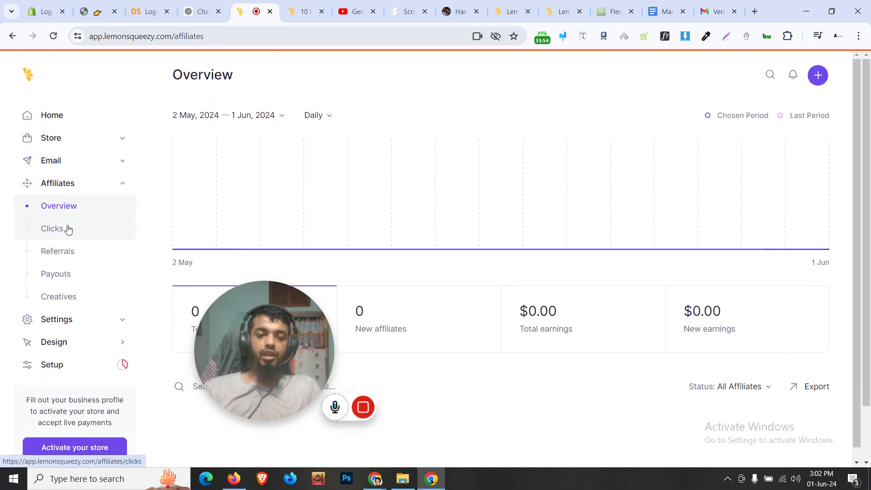
{"action": "left_click", "coordinate": [94, 323]}
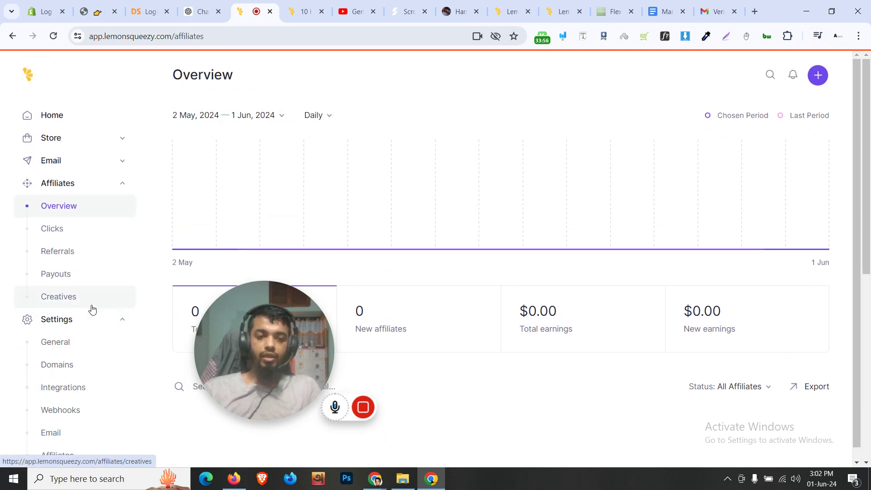
{"action": "scroll", "coordinate": [90, 308], "scroll_direction": "down", "scroll_amount": 4}
{"action": "scroll", "coordinate": [400, 213], "scroll_direction": "up", "scroll_amount": 1}
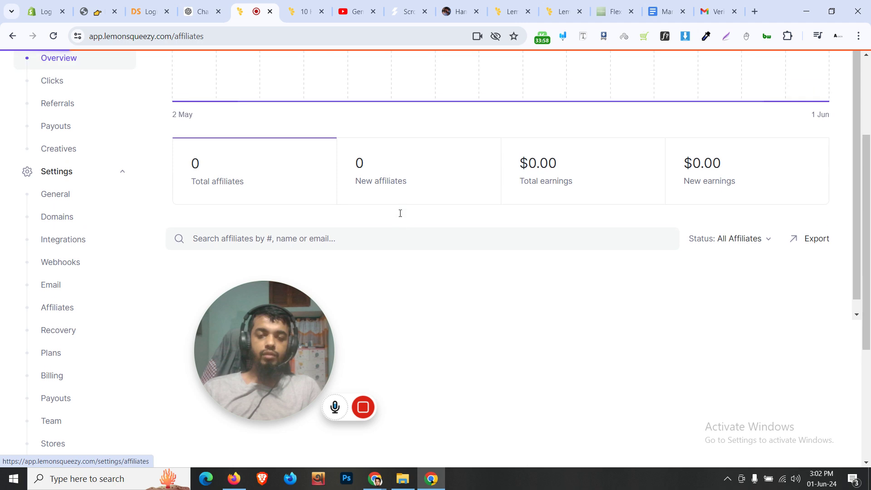
{"action": "scroll", "coordinate": [417, 256], "scroll_direction": "down", "scroll_amount": 1}
{"action": "scroll", "coordinate": [418, 258], "scroll_direction": "up", "scroll_amount": 1}
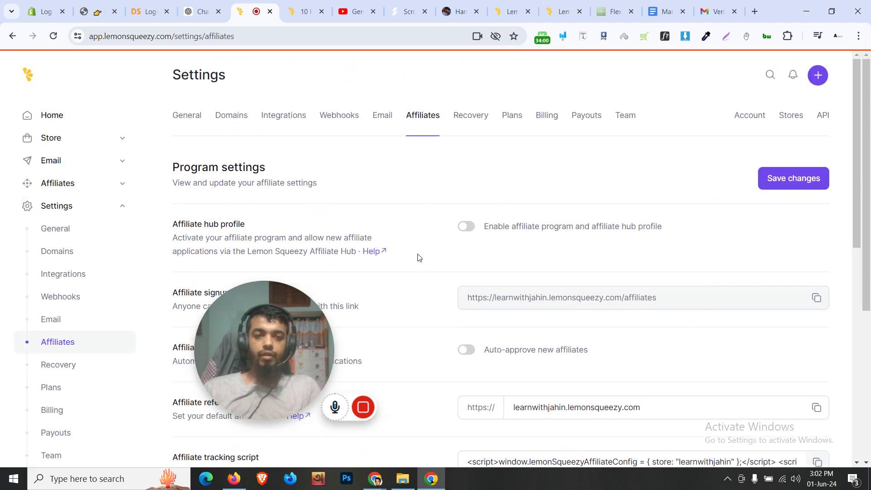
View the affiliate Payouts and Creatives pages, then return to the Overview dashboard
{"action": "left_click", "coordinate": [82, 184]}
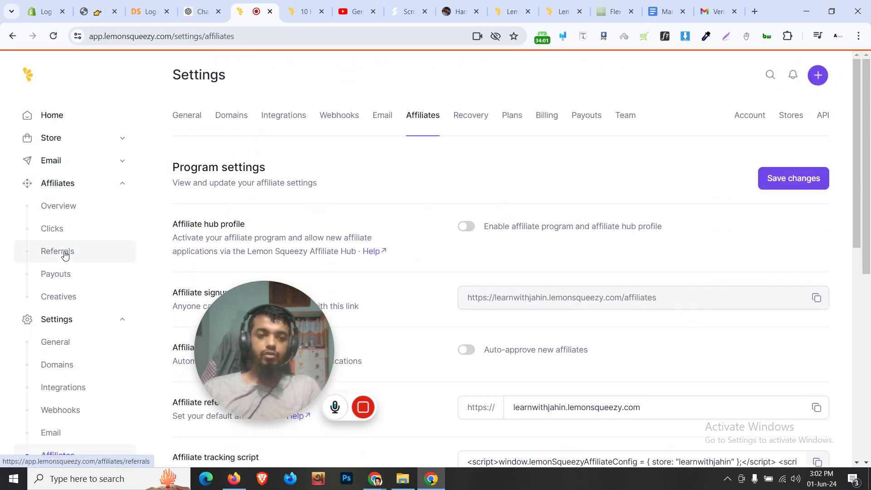
{"action": "left_click", "coordinate": [66, 274]}
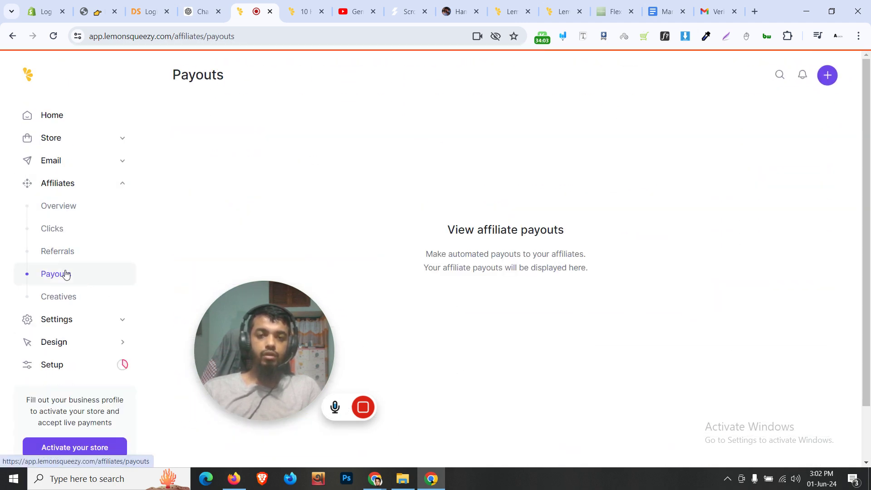
{"action": "left_click", "coordinate": [67, 297]}
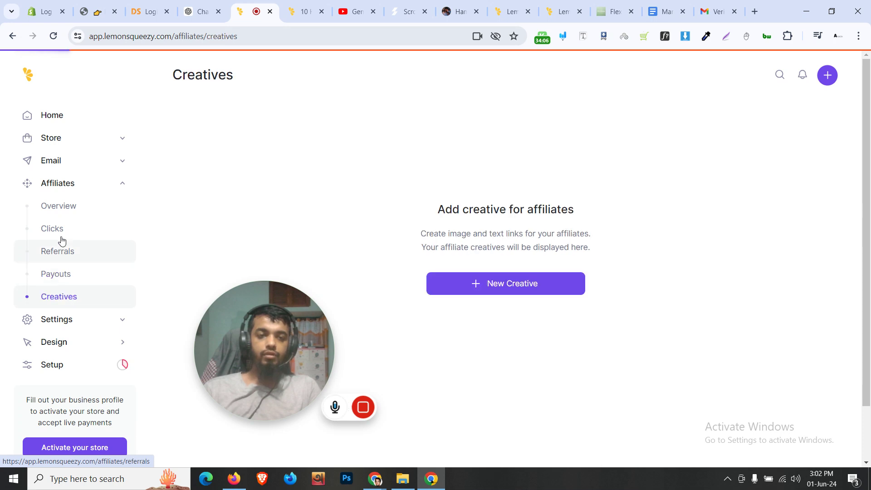
{"action": "left_click", "coordinate": [65, 208]}
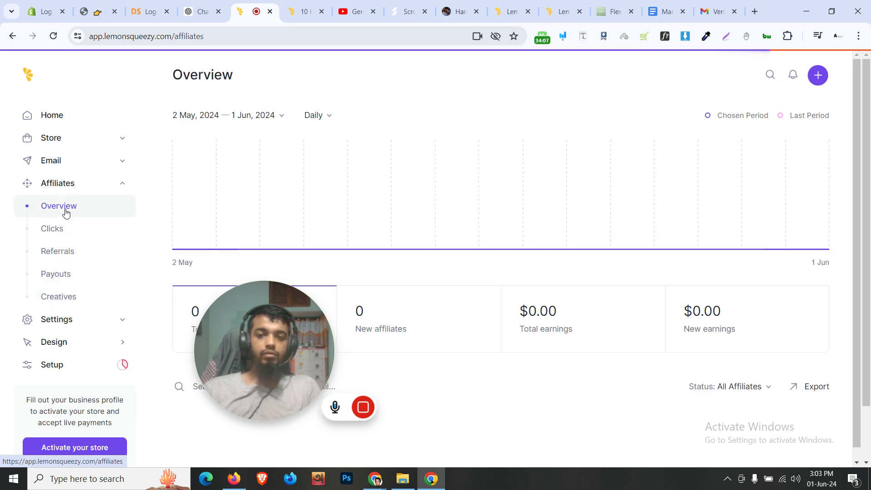
{"action": "scroll", "coordinate": [519, 248], "scroll_direction": "up", "scroll_amount": 1}
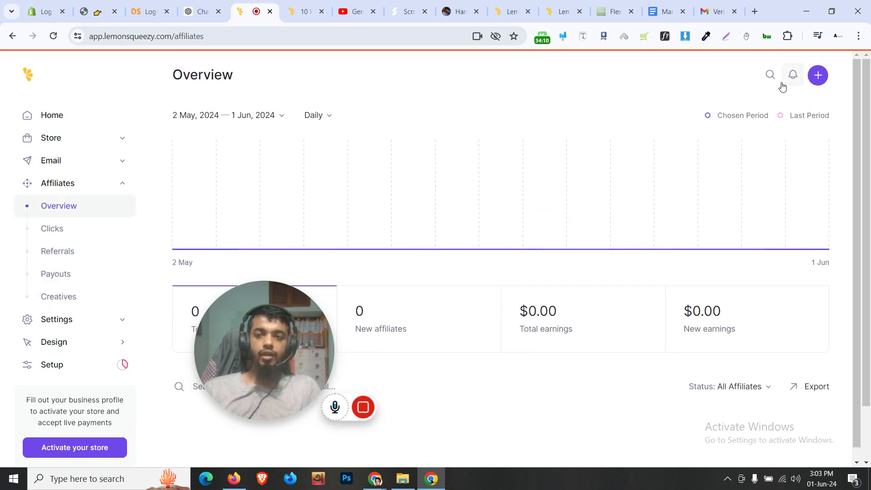
Move the affiliate hub tab beside the store tab and show its Referrals page
{"action": "left_click", "coordinate": [419, 4]}
{"action": "left_click", "coordinate": [466, 3]}
{"action": "left_click_drag", "start_coordinate": [501, 3], "coordinate": [293, 4]}
{"action": "left_click", "coordinate": [252, 4]}
{"action": "left_click", "coordinate": [290, 4]}
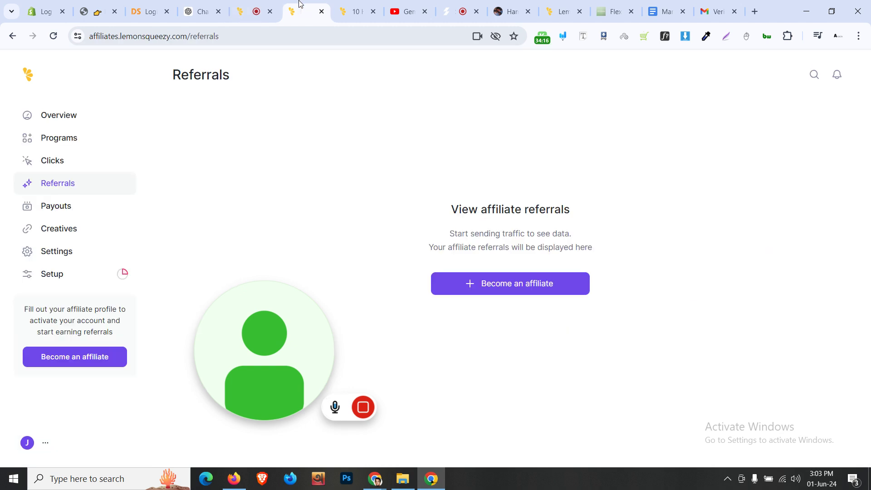
Look through the affiliate hub's Overview and Programs list, then go back to the store's affiliate Overview tab
{"action": "left_click", "coordinate": [89, 119]}
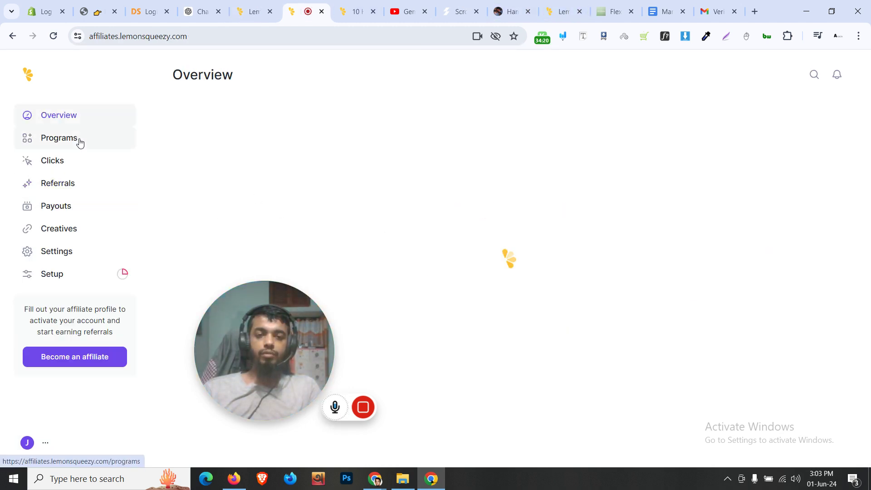
{"action": "left_click", "coordinate": [78, 140]}
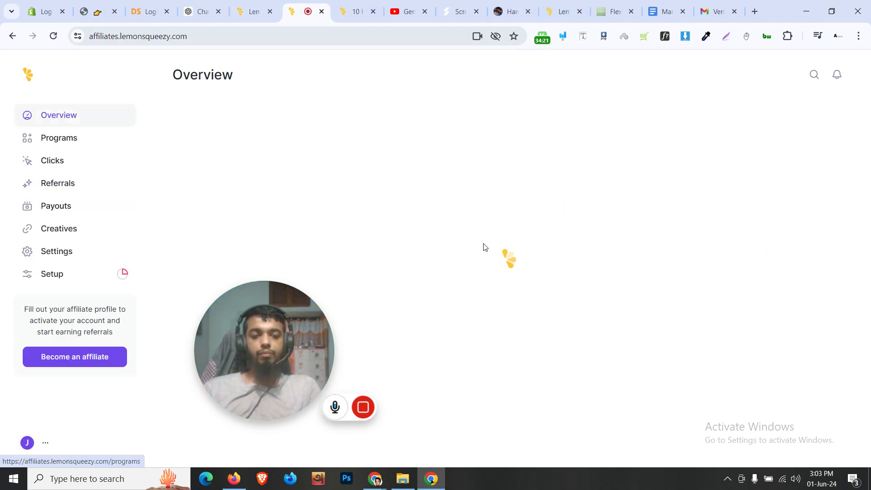
{"action": "scroll", "coordinate": [414, 357], "scroll_direction": "down", "scroll_amount": 8}
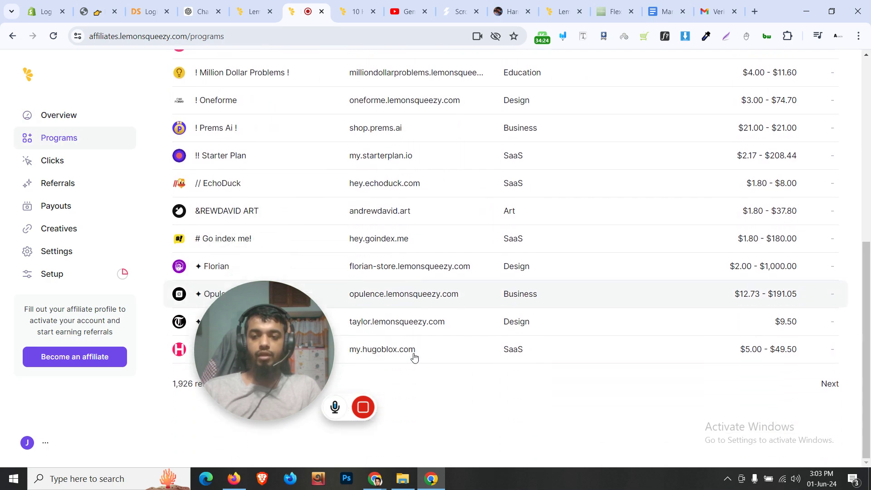
{"action": "scroll", "coordinate": [415, 358], "scroll_direction": "up", "scroll_amount": 8}
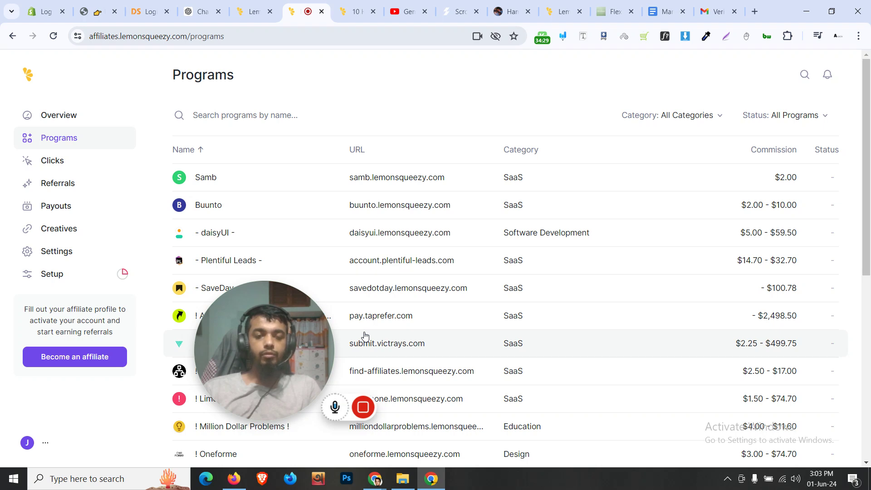
{"action": "mouse_move", "coordinate": [320, 342]}
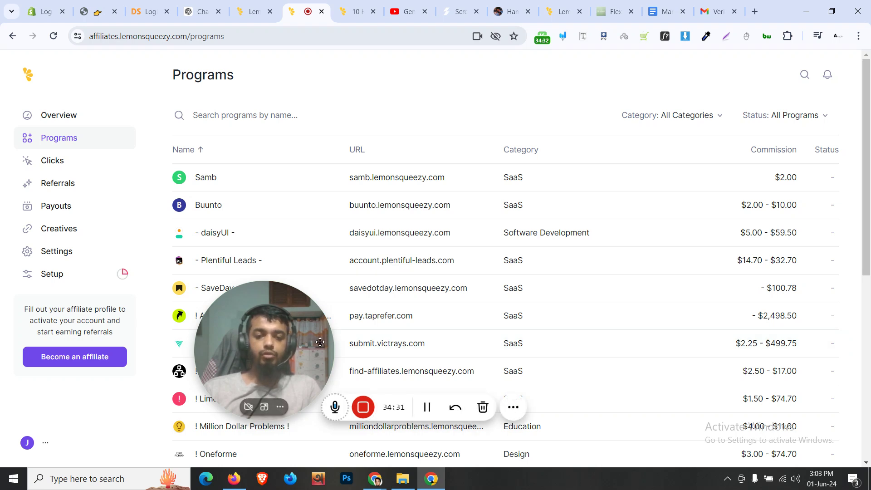
{"action": "left_click", "coordinate": [261, 11]}
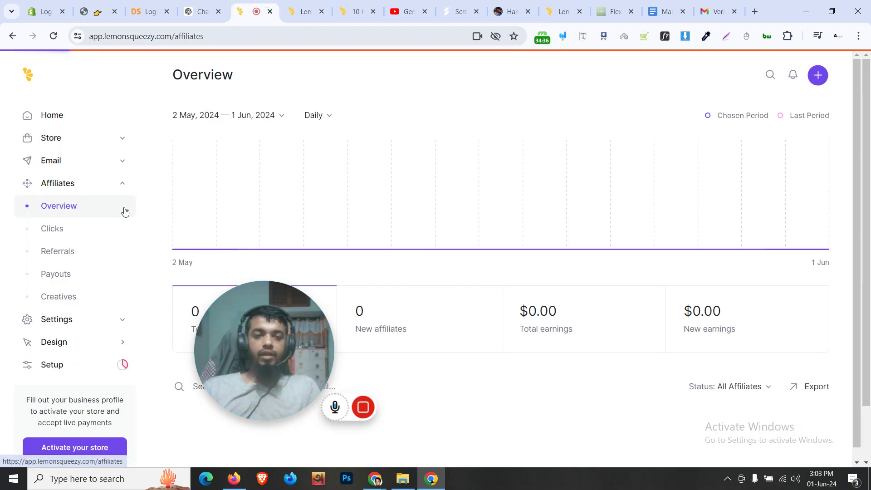
Go to Settings › Stores and open the New Store form with the + button
{"action": "scroll", "coordinate": [109, 240], "scroll_direction": "down", "scroll_amount": 2}
{"action": "left_click", "coordinate": [119, 260]}
{"action": "scroll", "coordinate": [119, 263], "scroll_direction": "down", "scroll_amount": 3}
{"action": "scroll", "coordinate": [104, 272], "scroll_direction": "down", "scroll_amount": 3}
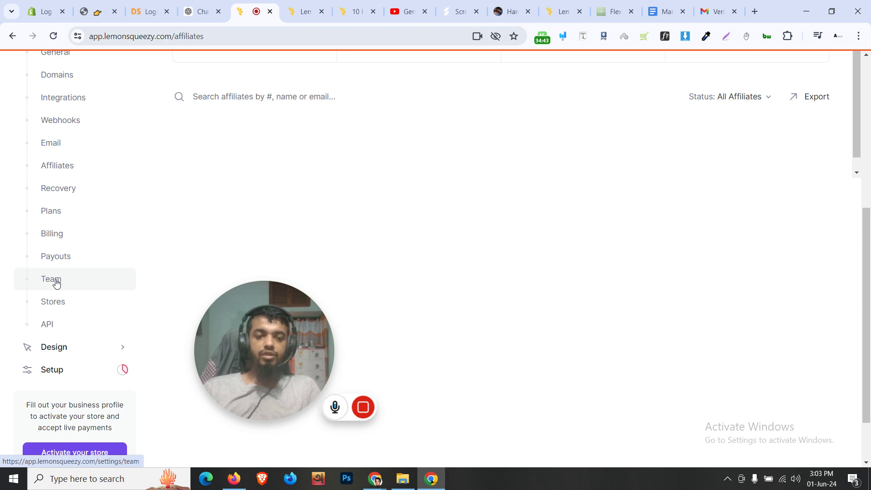
{"action": "left_click", "coordinate": [57, 303]}
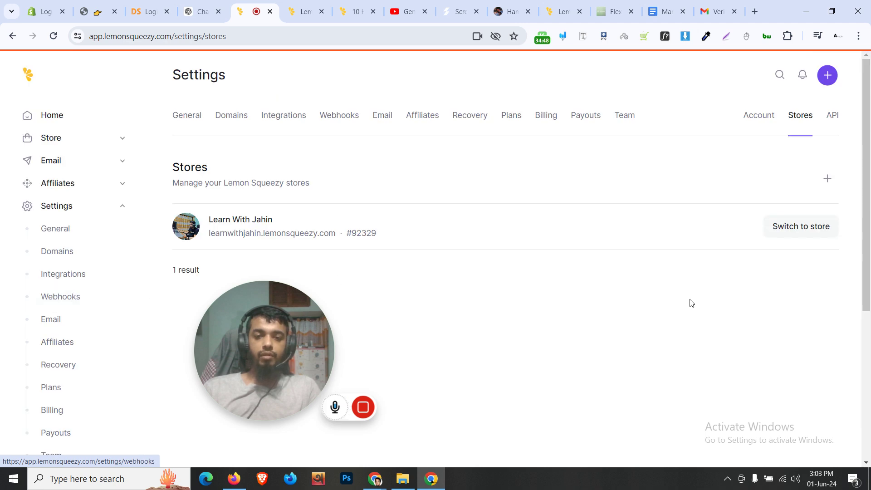
{"action": "scroll", "coordinate": [725, 286], "scroll_direction": "down", "scroll_amount": 3}
{"action": "scroll", "coordinate": [725, 286], "scroll_direction": "up", "scroll_amount": 3}
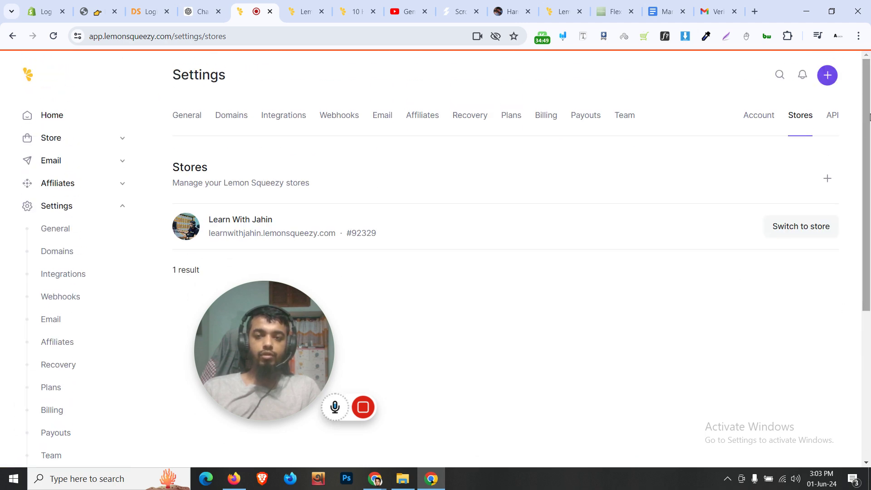
{"action": "left_click", "coordinate": [828, 180]}
Dismiss the New Store form with no name entered, keeping 1 store, and collapse Settings
{"action": "left_click", "coordinate": [626, 178]}
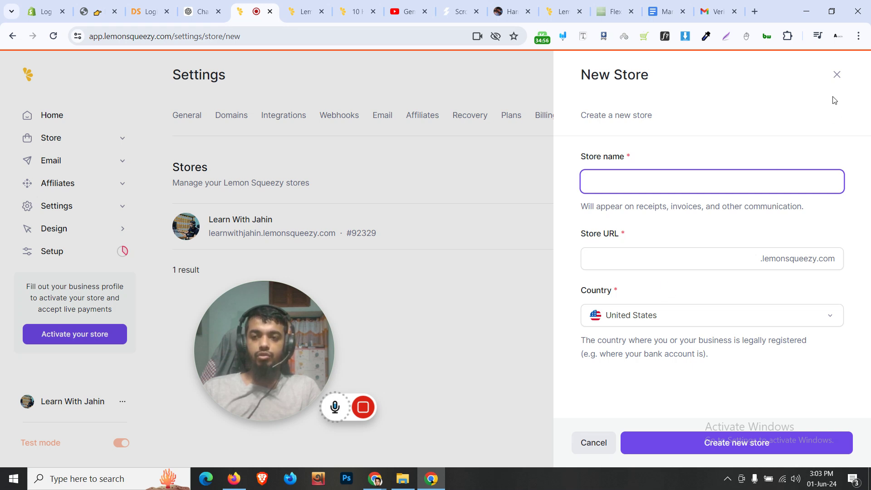
{"action": "left_click", "coordinate": [837, 77]}
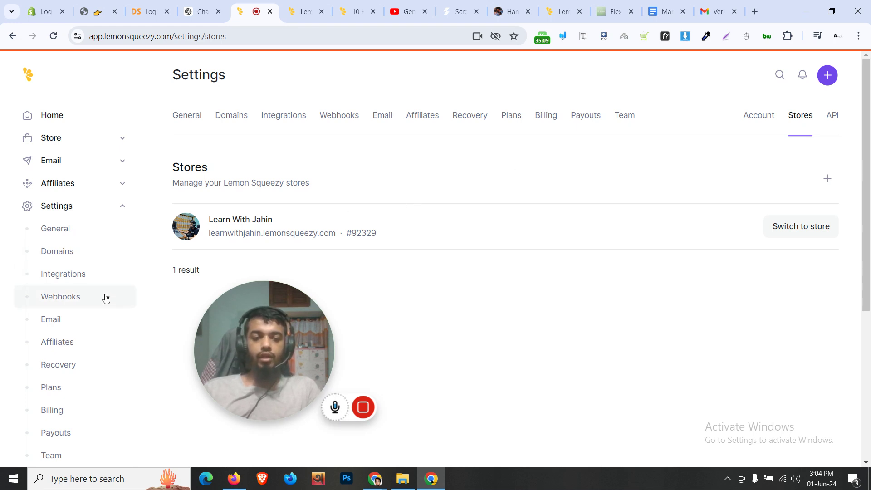
{"action": "scroll", "coordinate": [103, 299], "scroll_direction": "down", "scroll_amount": 5}
{"action": "scroll", "coordinate": [95, 313], "scroll_direction": "up", "scroll_amount": 5}
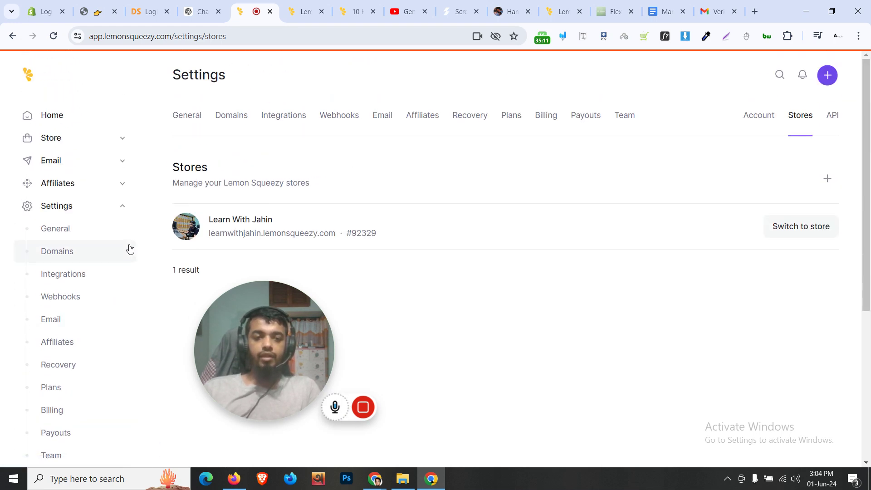
{"action": "left_click", "coordinate": [122, 208]}
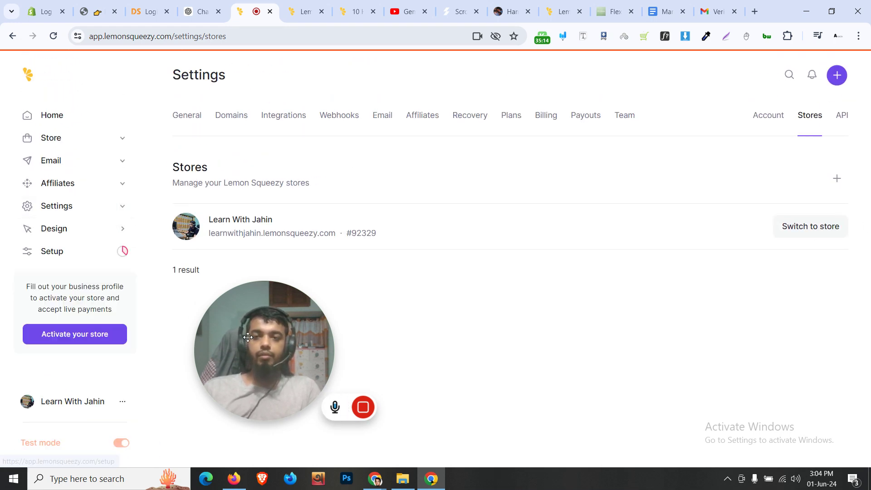
{"action": "left_click_drag", "start_coordinate": [250, 356], "coordinate": [487, 358]}
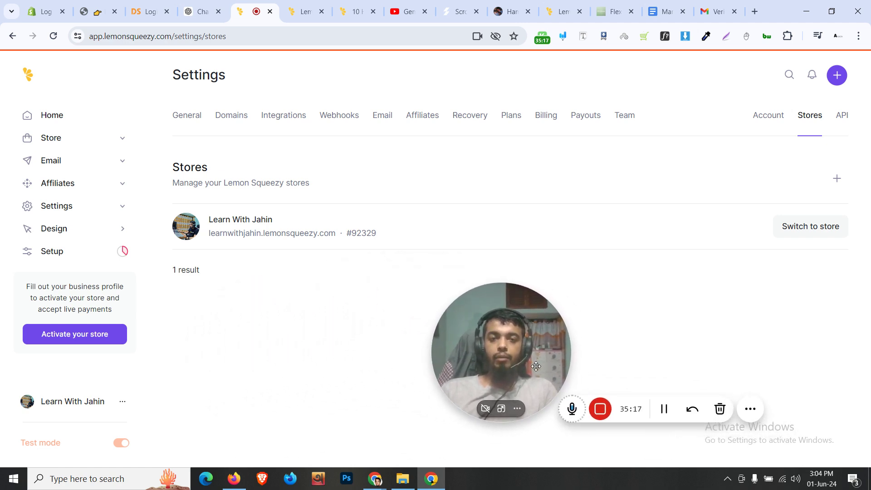